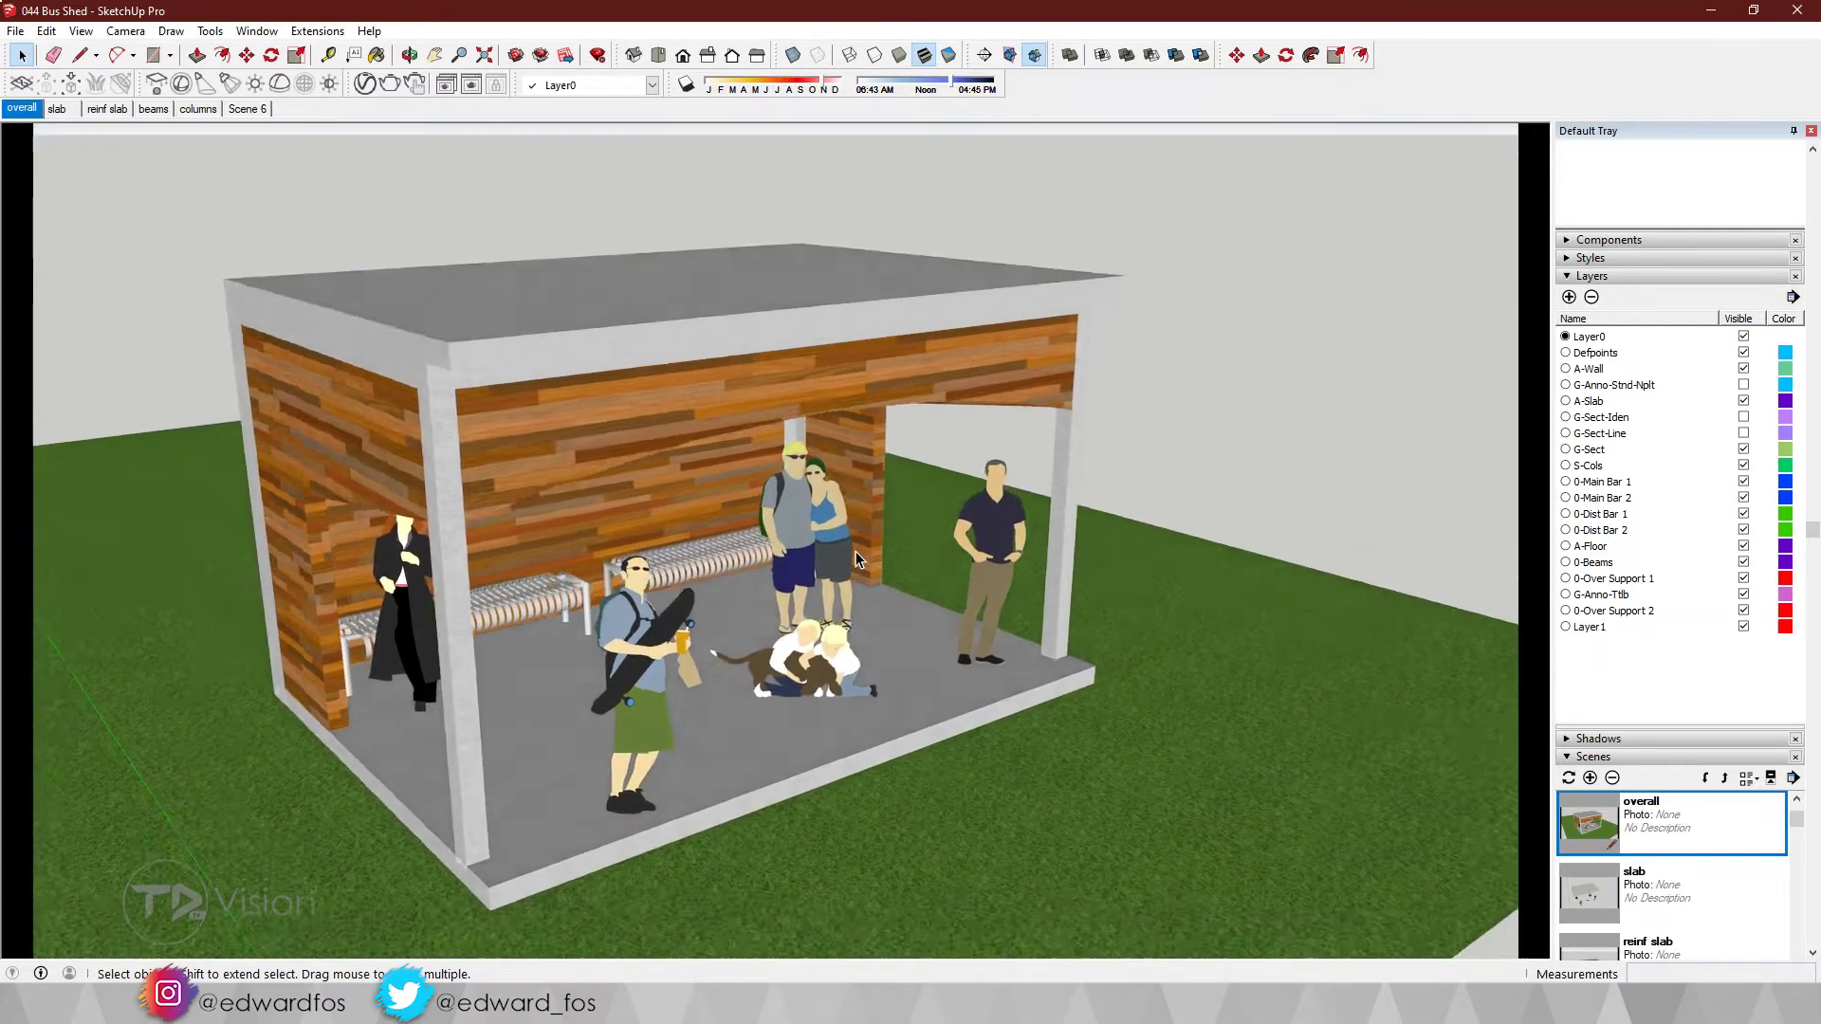
- Review the bus shed model through its overall, slab, beams, columns and Scene 6 scenes
{"action": "scroll", "coordinate": [422, 378], "scroll_direction": "up", "scroll_amount": 3}
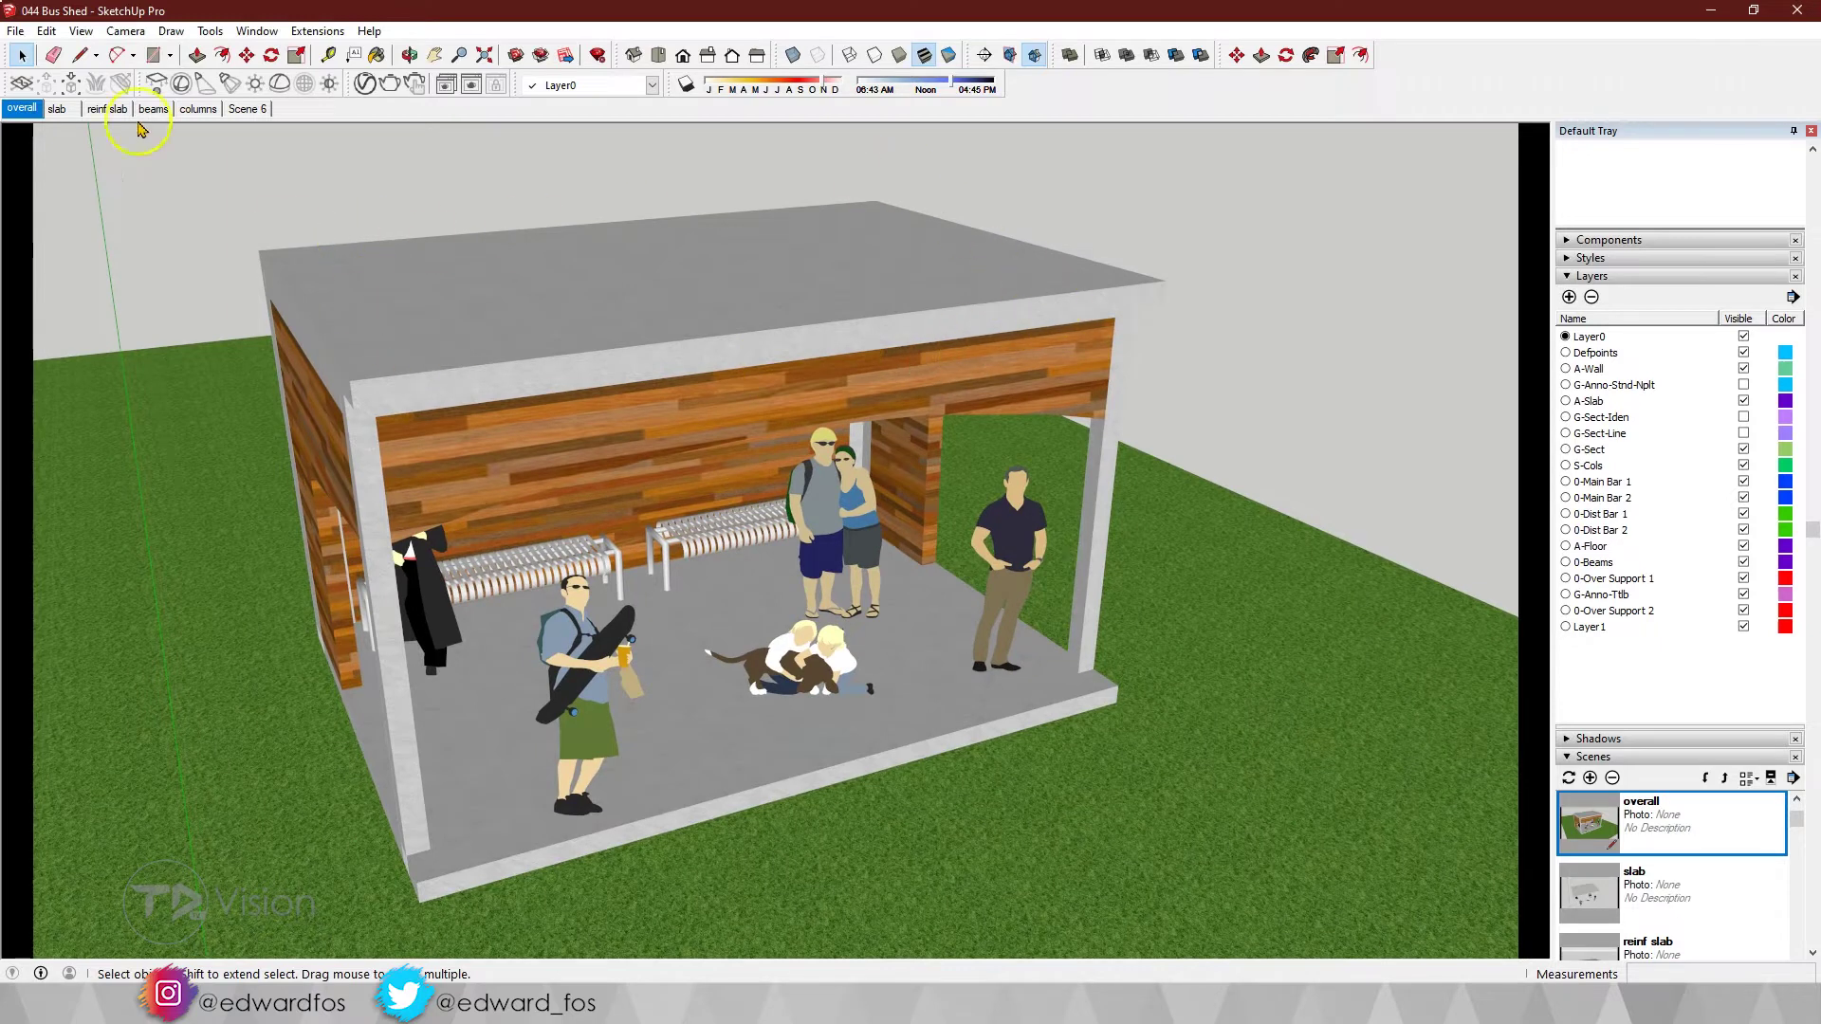
{"action": "left_click", "coordinate": [59, 109]}
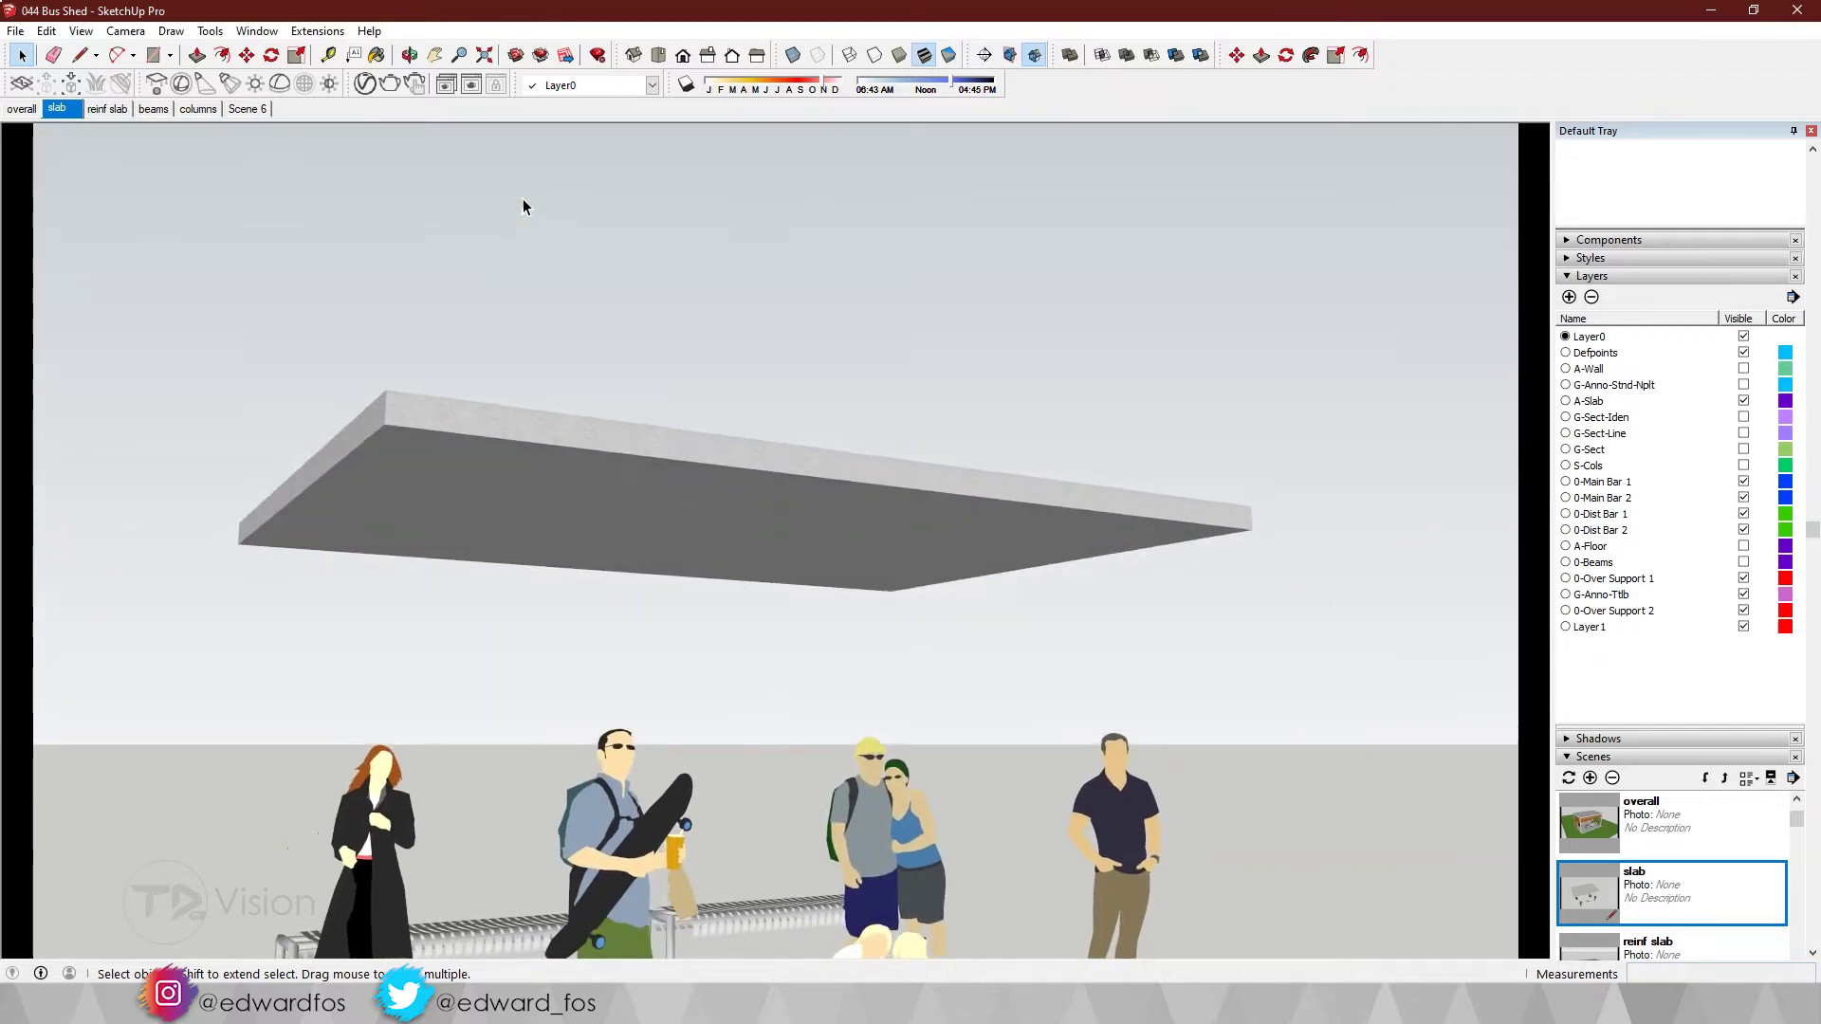
{"action": "left_click", "coordinate": [156, 111]}
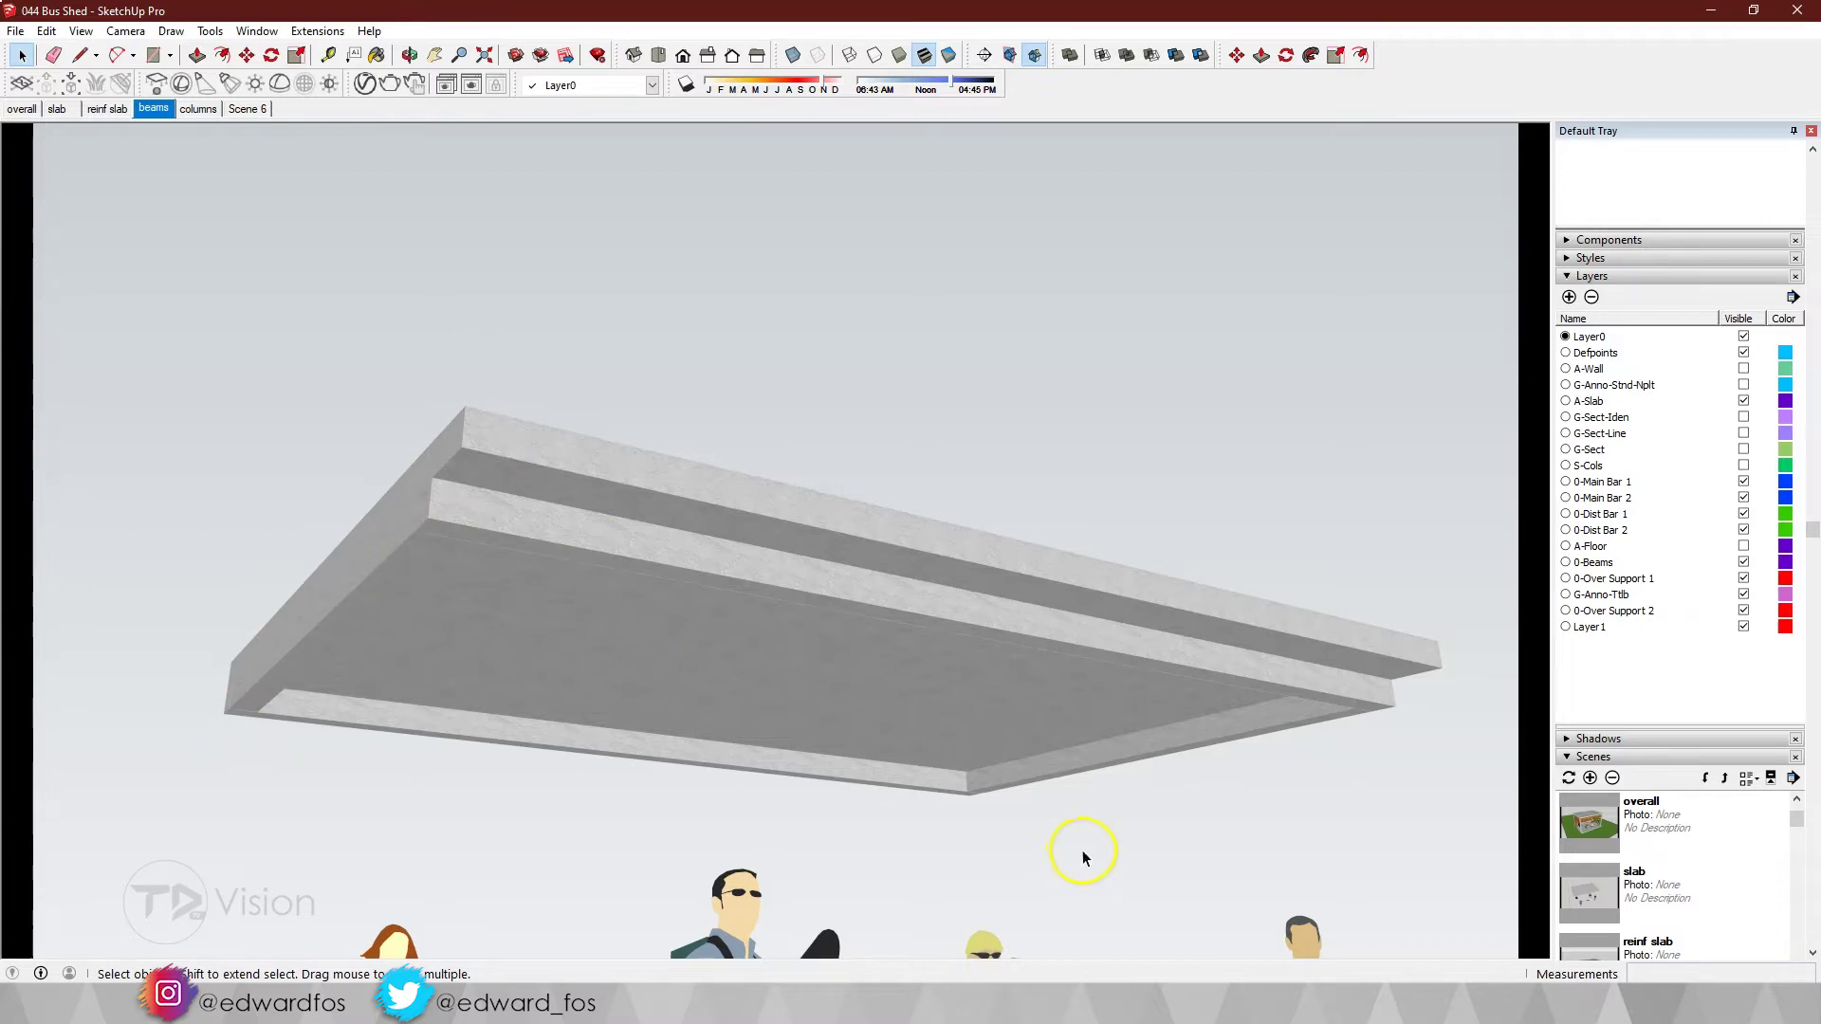
{"action": "left_click", "coordinate": [202, 114]}
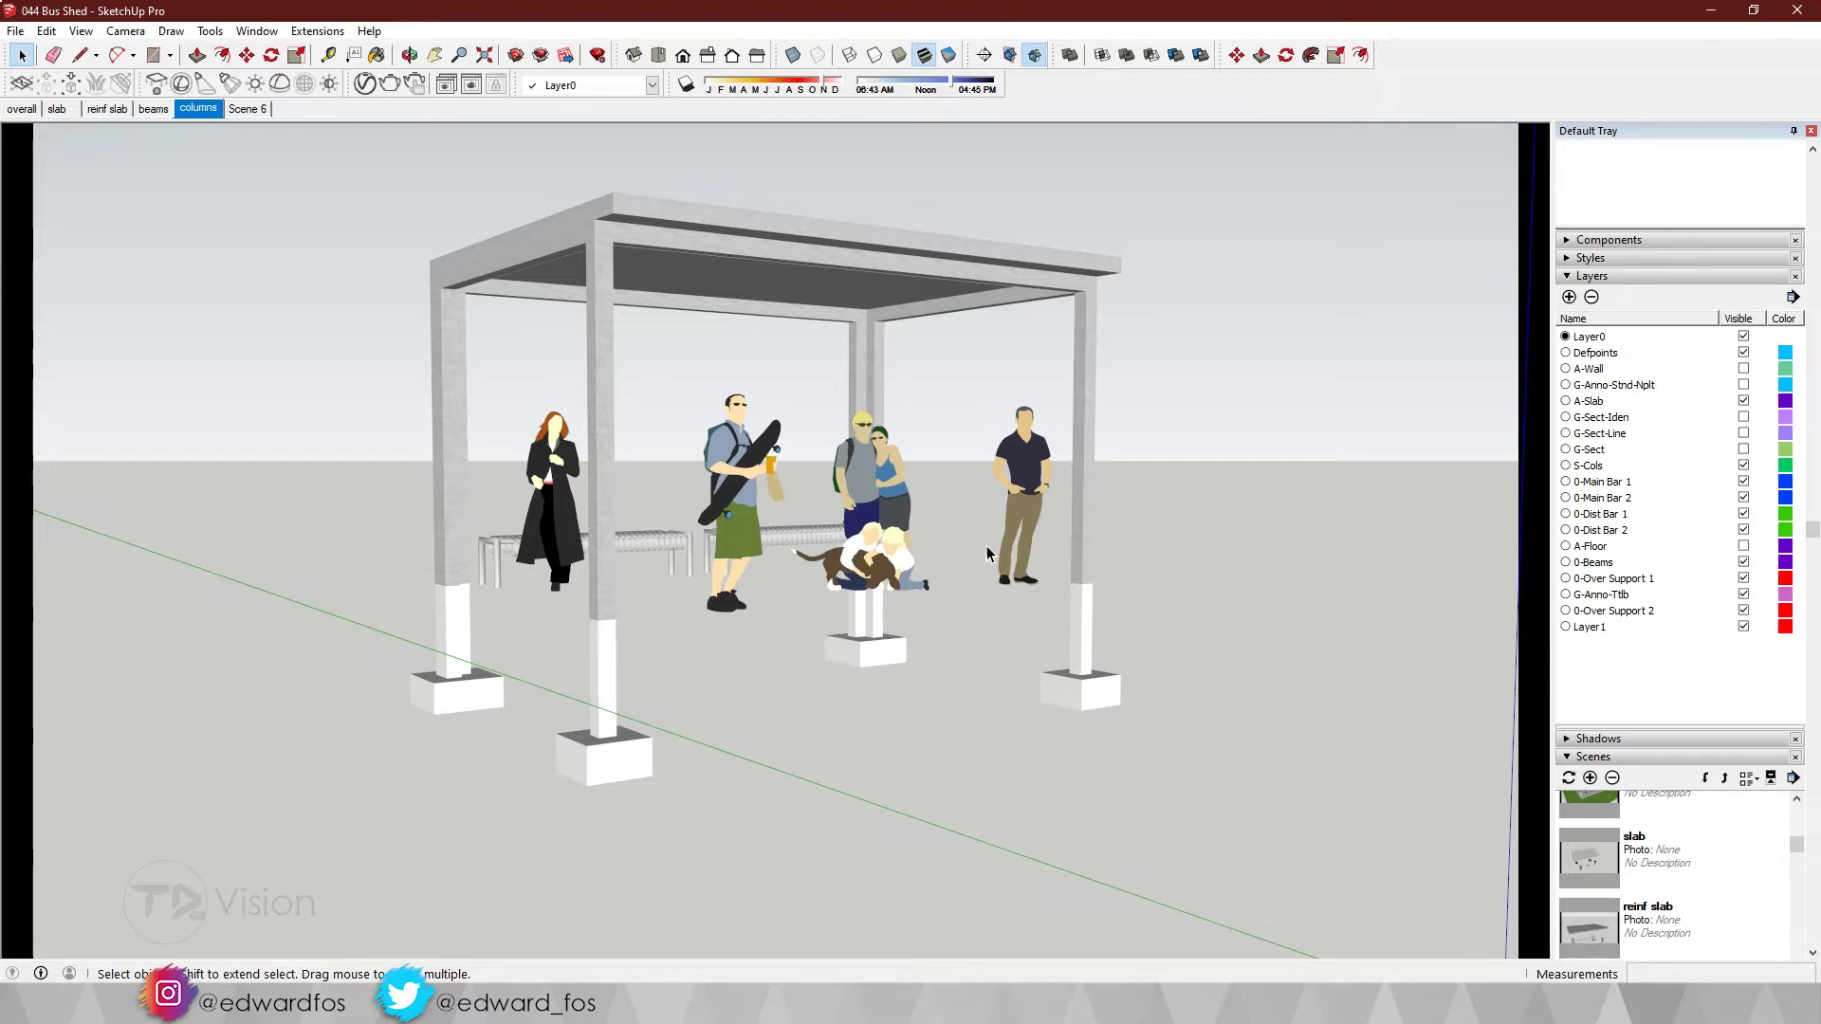
{"action": "scroll", "coordinate": [832, 225], "scroll_direction": "up", "scroll_amount": 8}
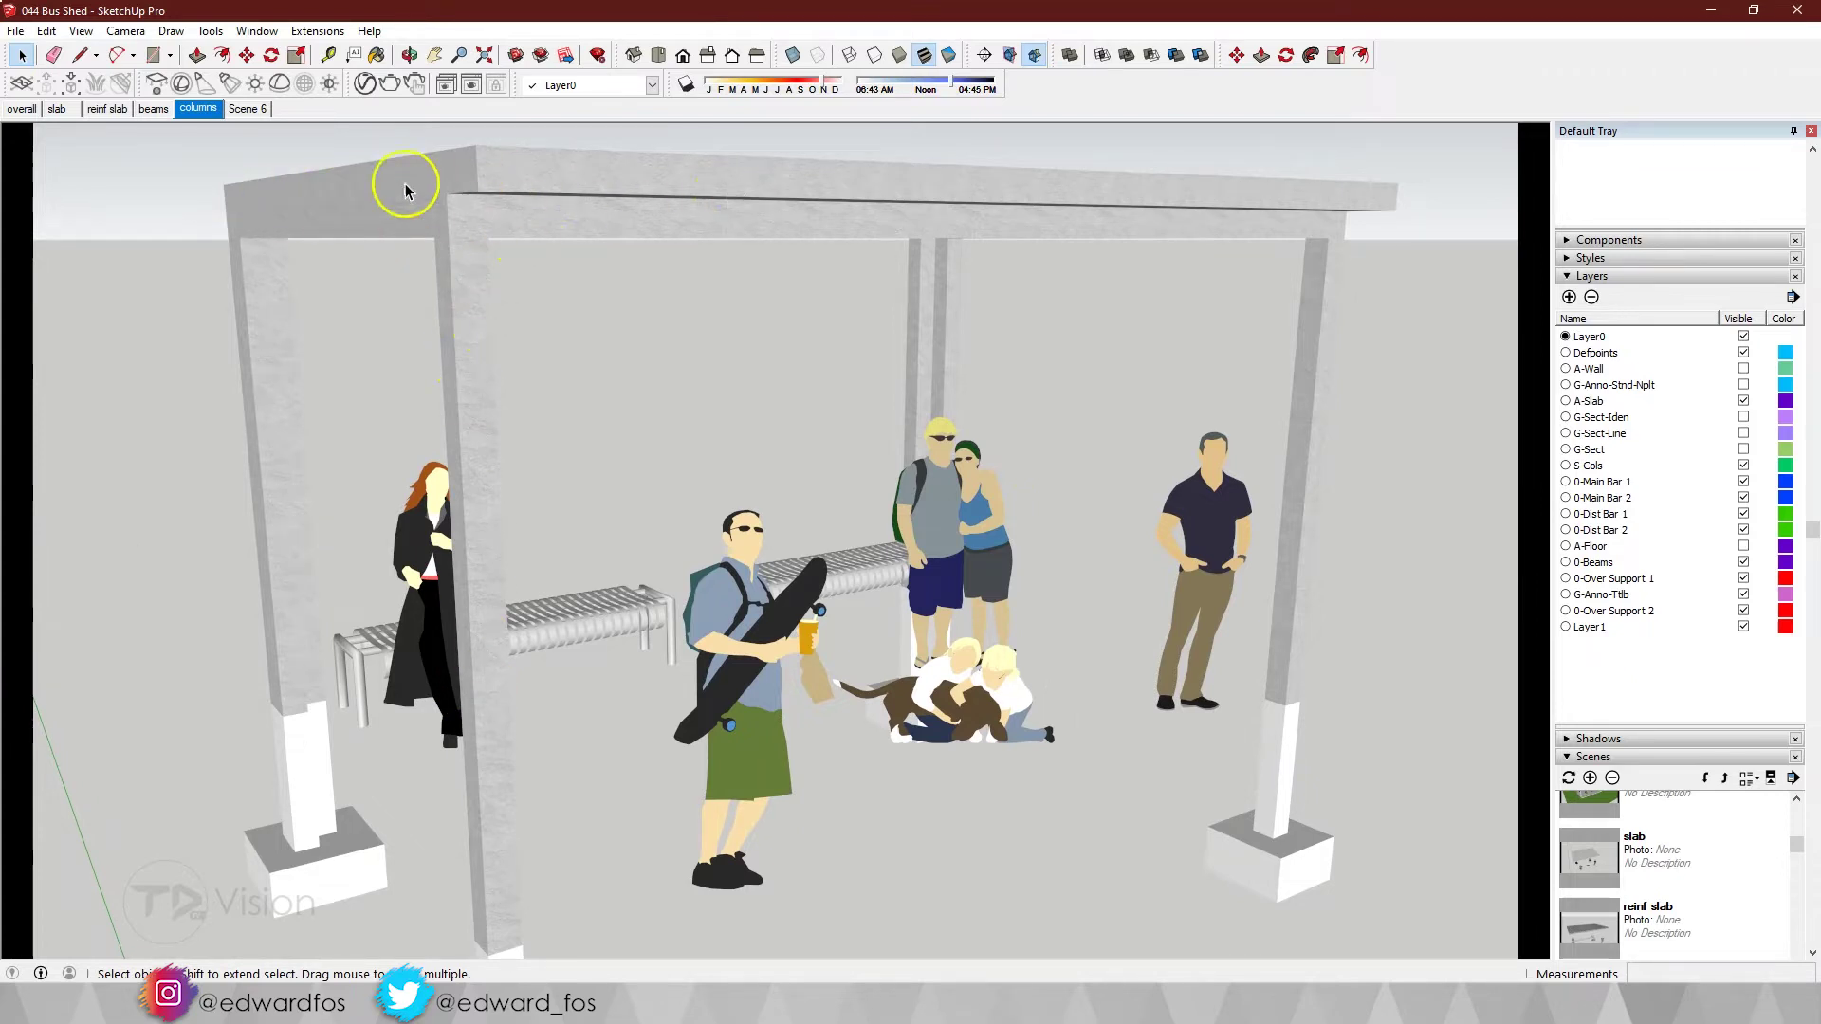
{"action": "scroll", "coordinate": [658, 380], "scroll_direction": "up", "scroll_amount": 4}
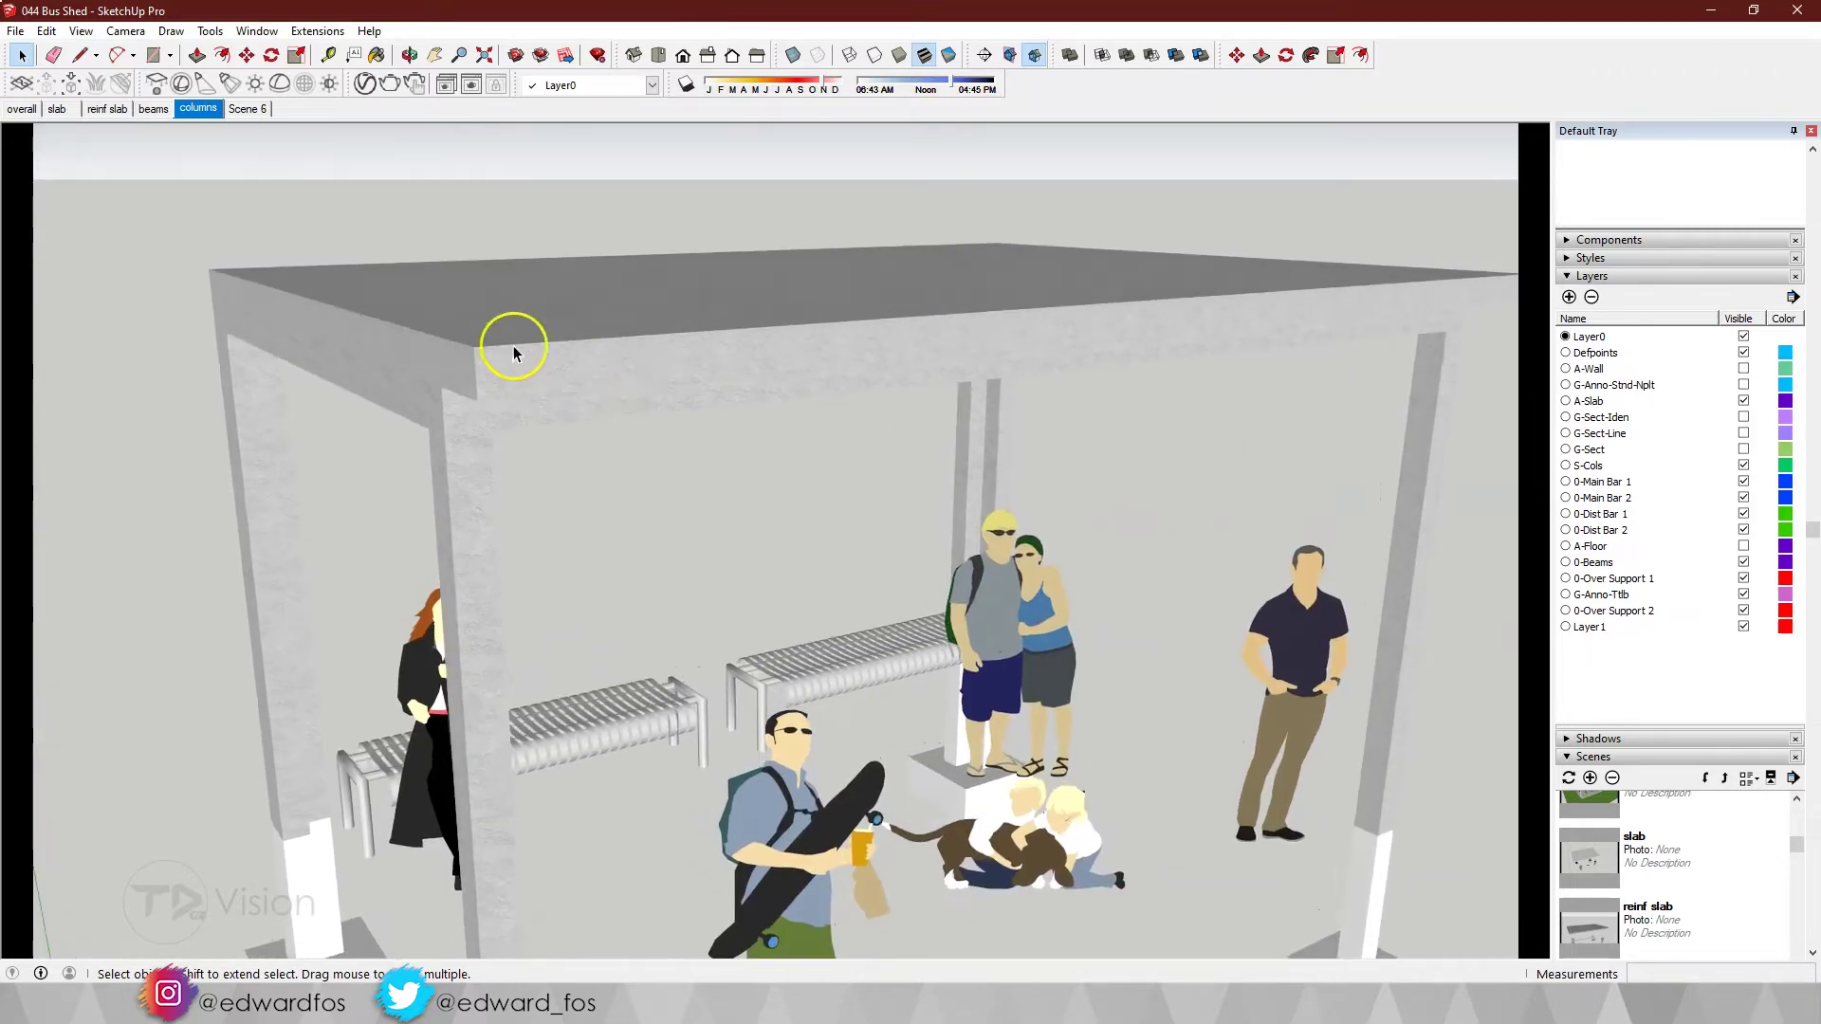
{"action": "left_click", "coordinate": [246, 109]}
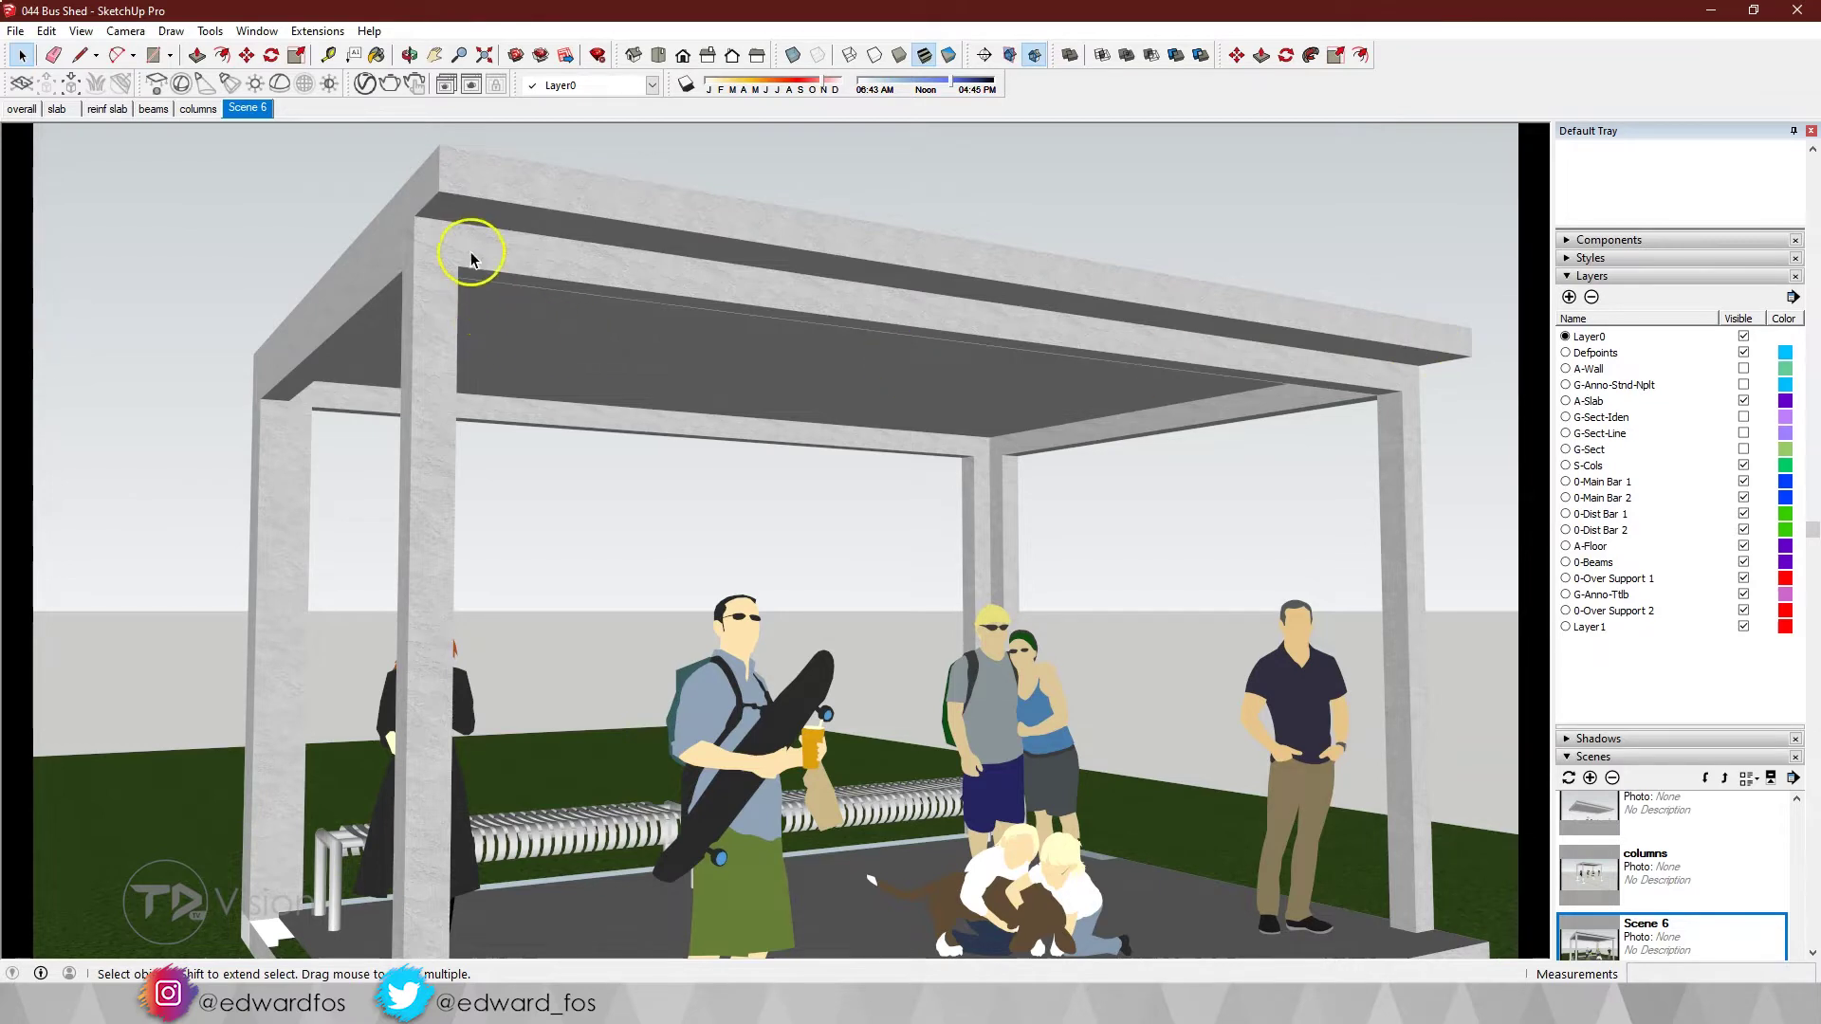
- Hide the A-Slab, 0-Main Bar 1, 0-Dist Bar 1, 0-Over Support 1 and 0-Over Support 2 layers
{"action": "left_click", "coordinate": [1744, 404]}
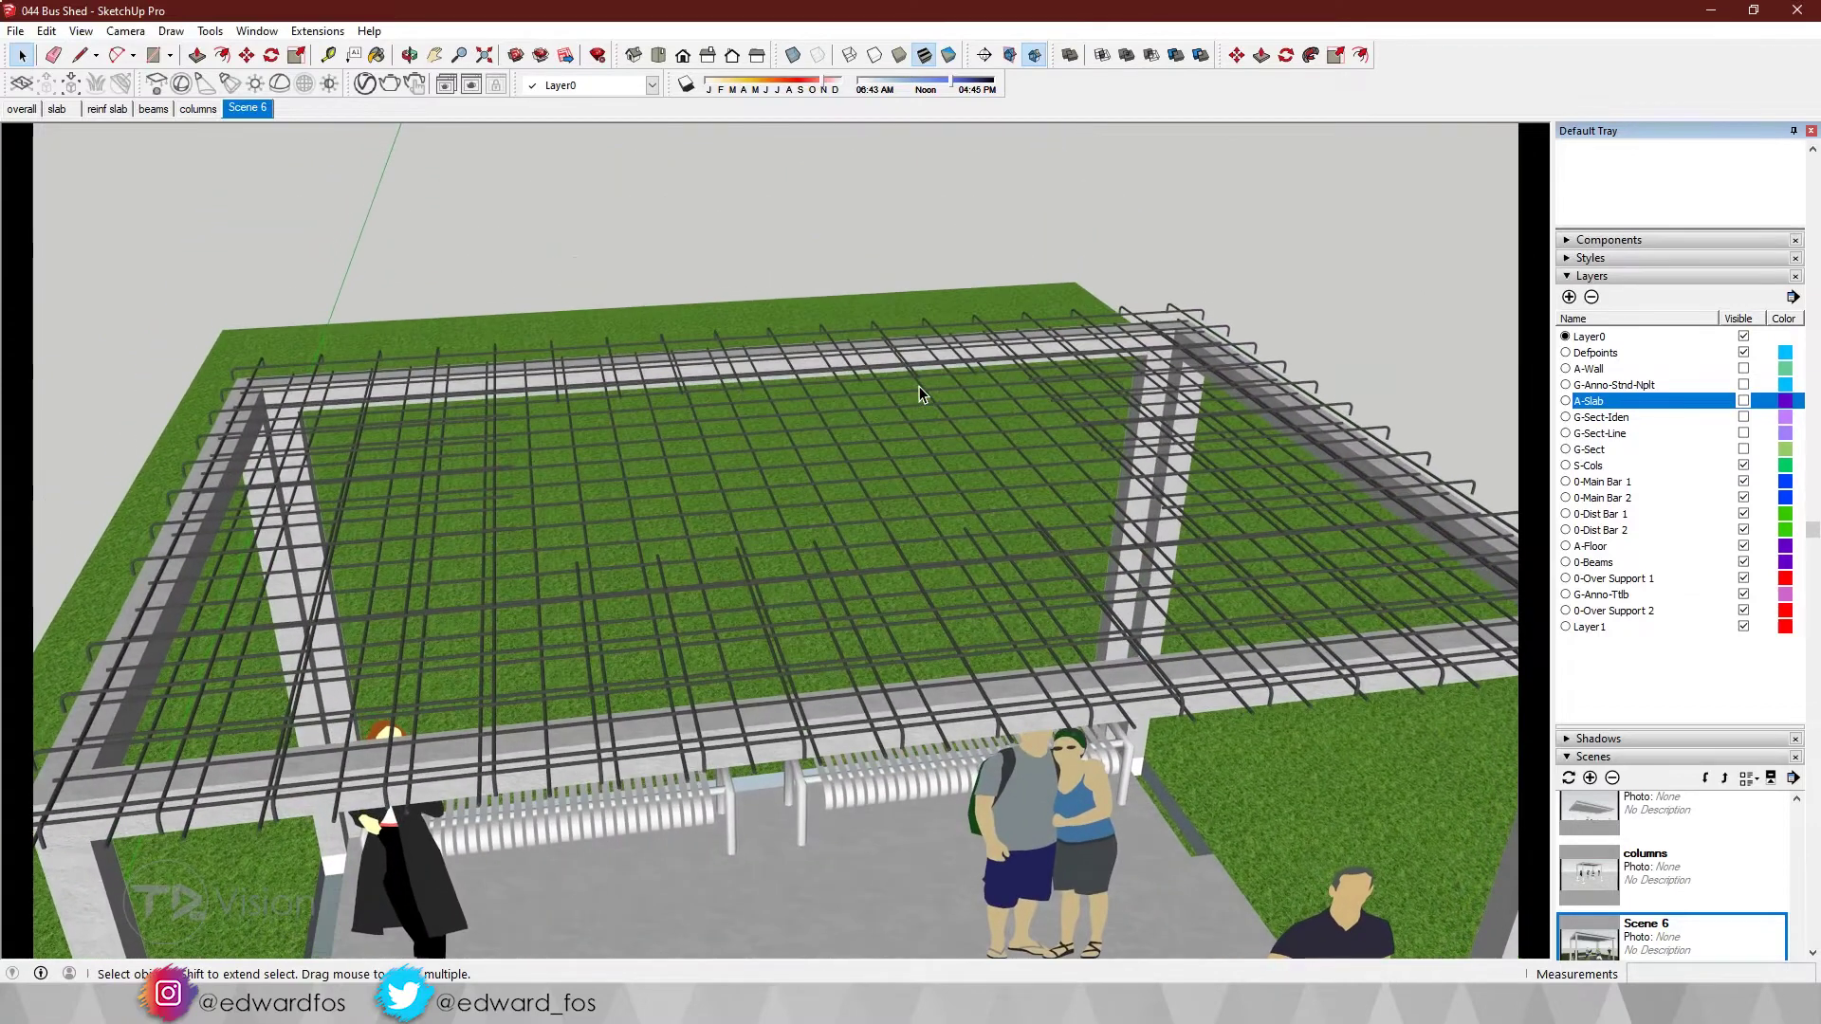
{"action": "left_click", "coordinate": [1281, 450]}
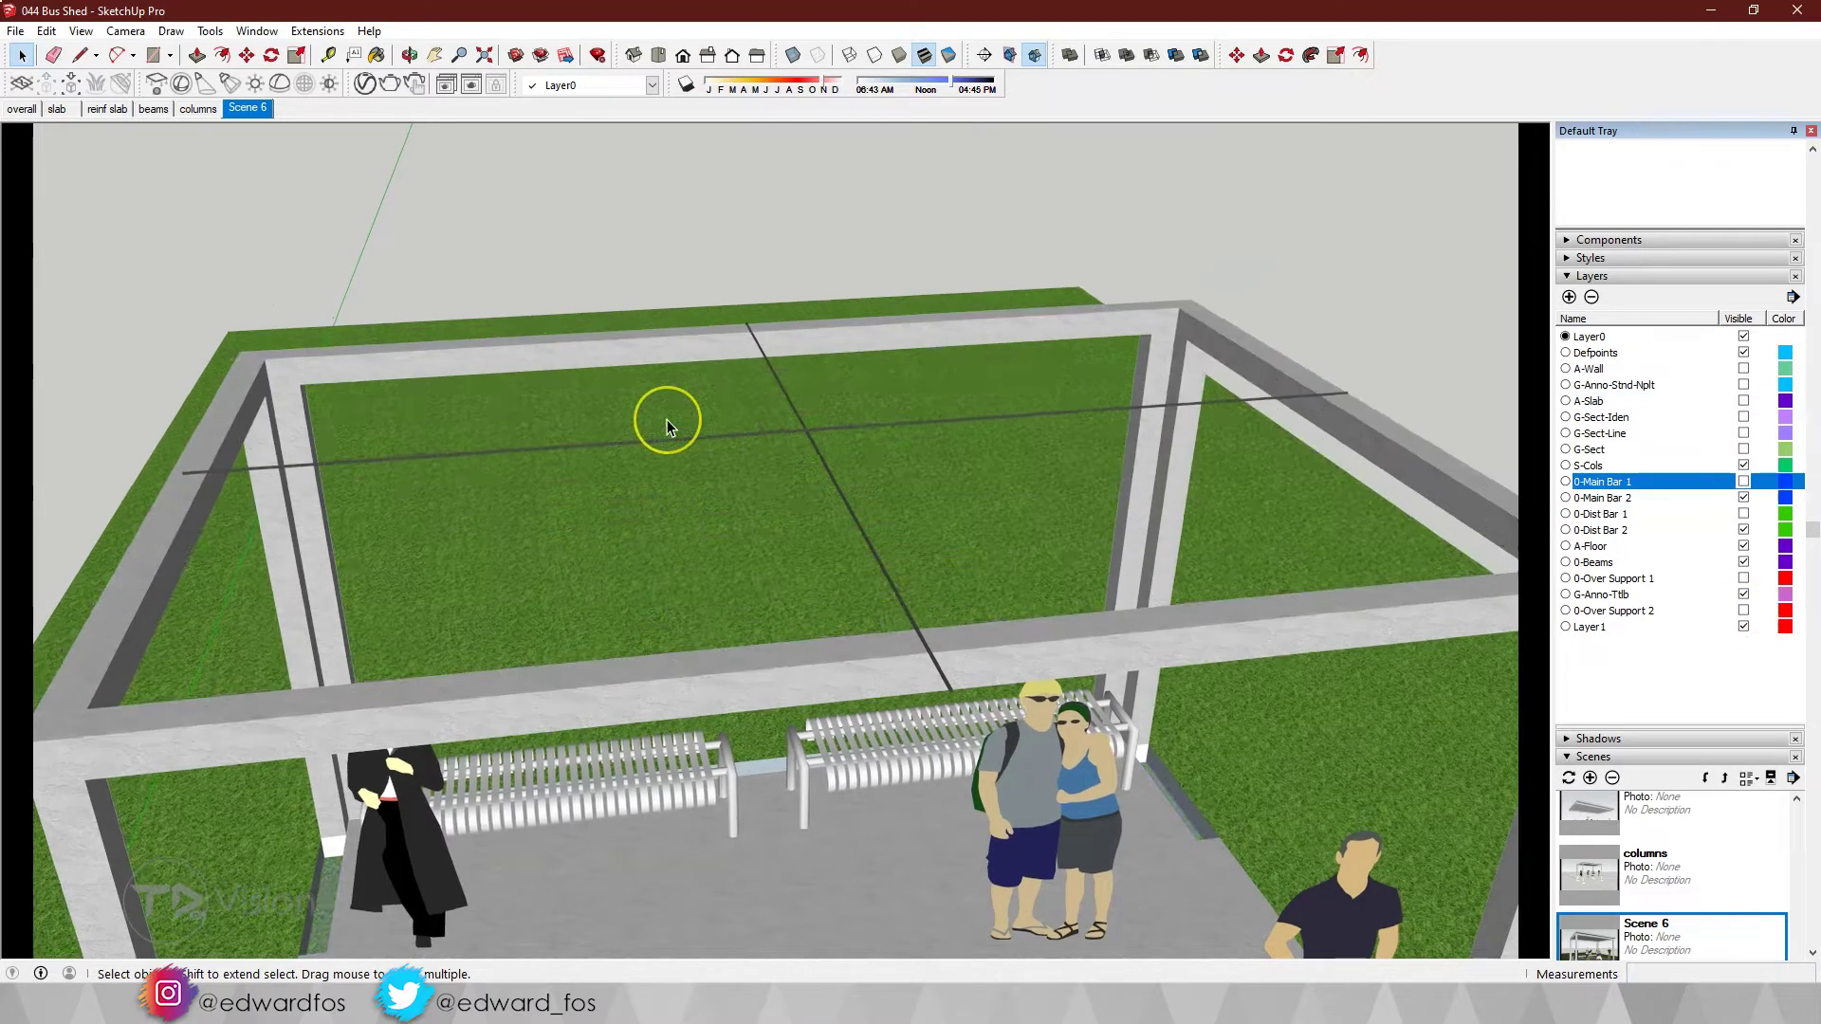
- Examine the spans of the single main bar and distribution bar and how they overlap where they cross
{"action": "scroll", "coordinate": [668, 419], "scroll_direction": "up", "scroll_amount": 5}
{"action": "scroll", "coordinate": [668, 419], "scroll_direction": "up", "scroll_amount": 1}
{"action": "scroll", "coordinate": [668, 419], "scroll_direction": "down", "scroll_amount": 1}
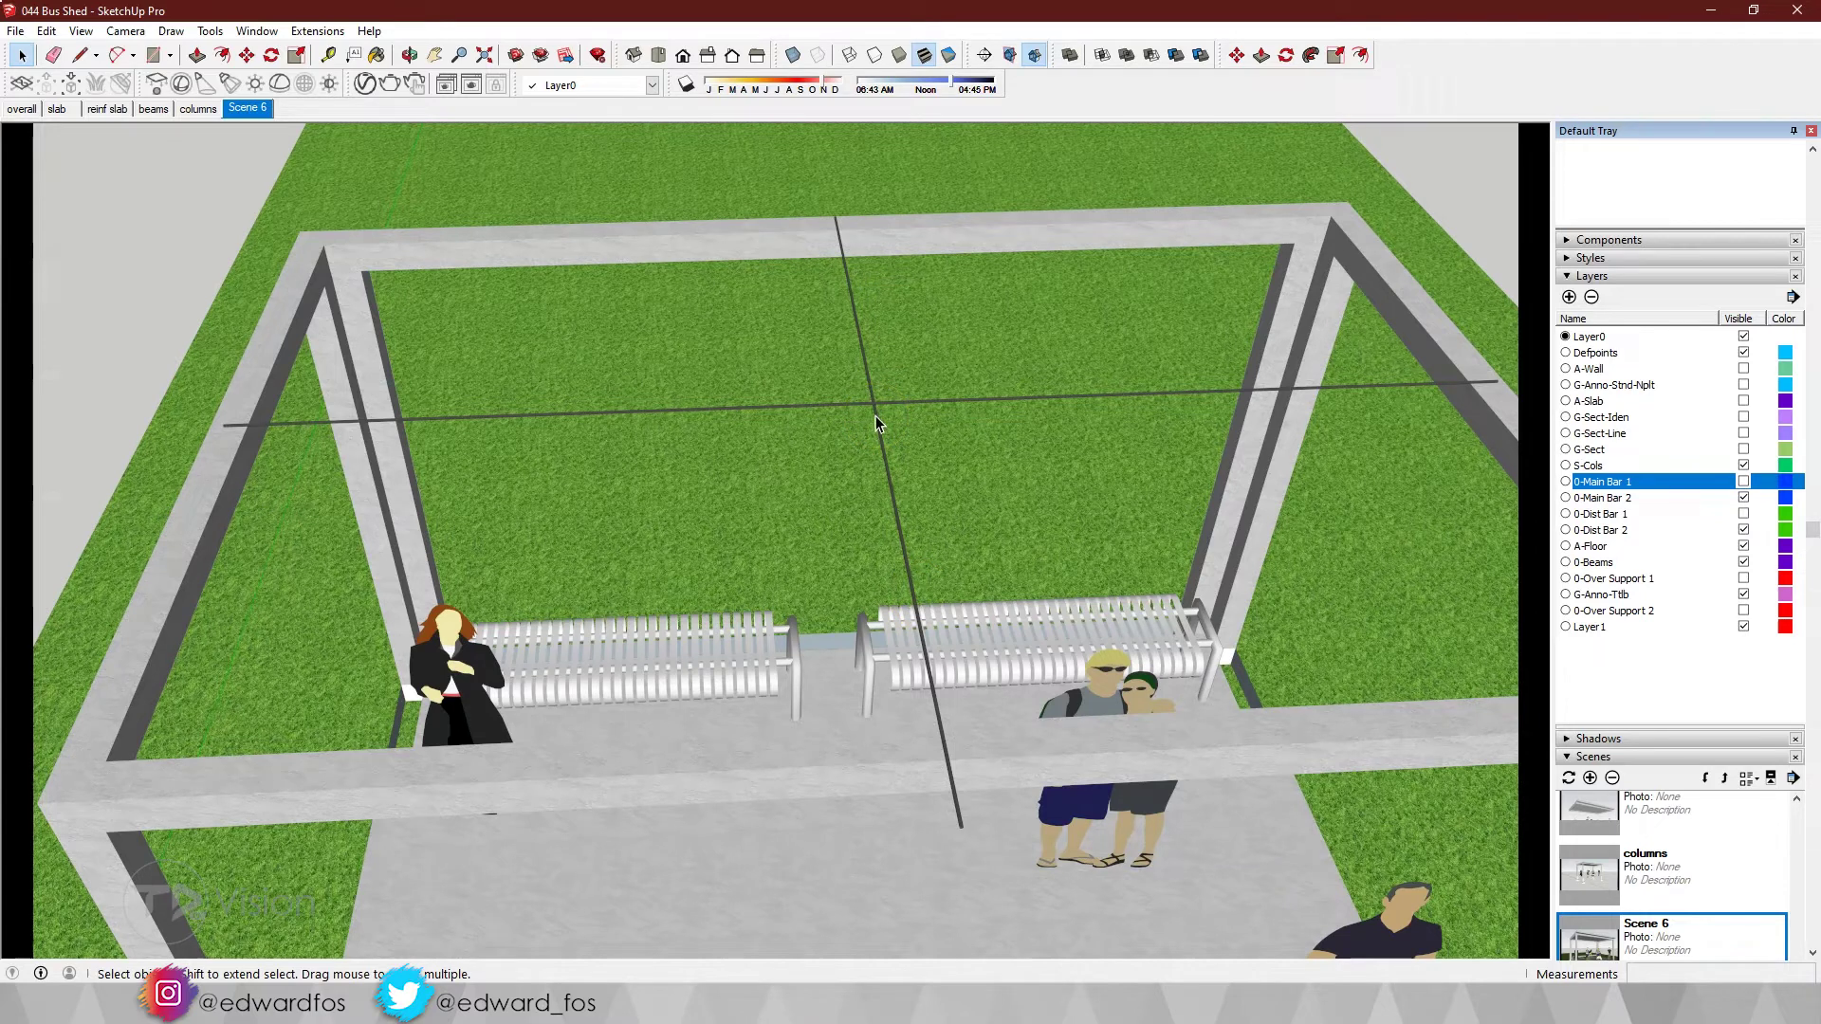
{"action": "scroll", "coordinate": [903, 539], "scroll_direction": "down", "scroll_amount": 2}
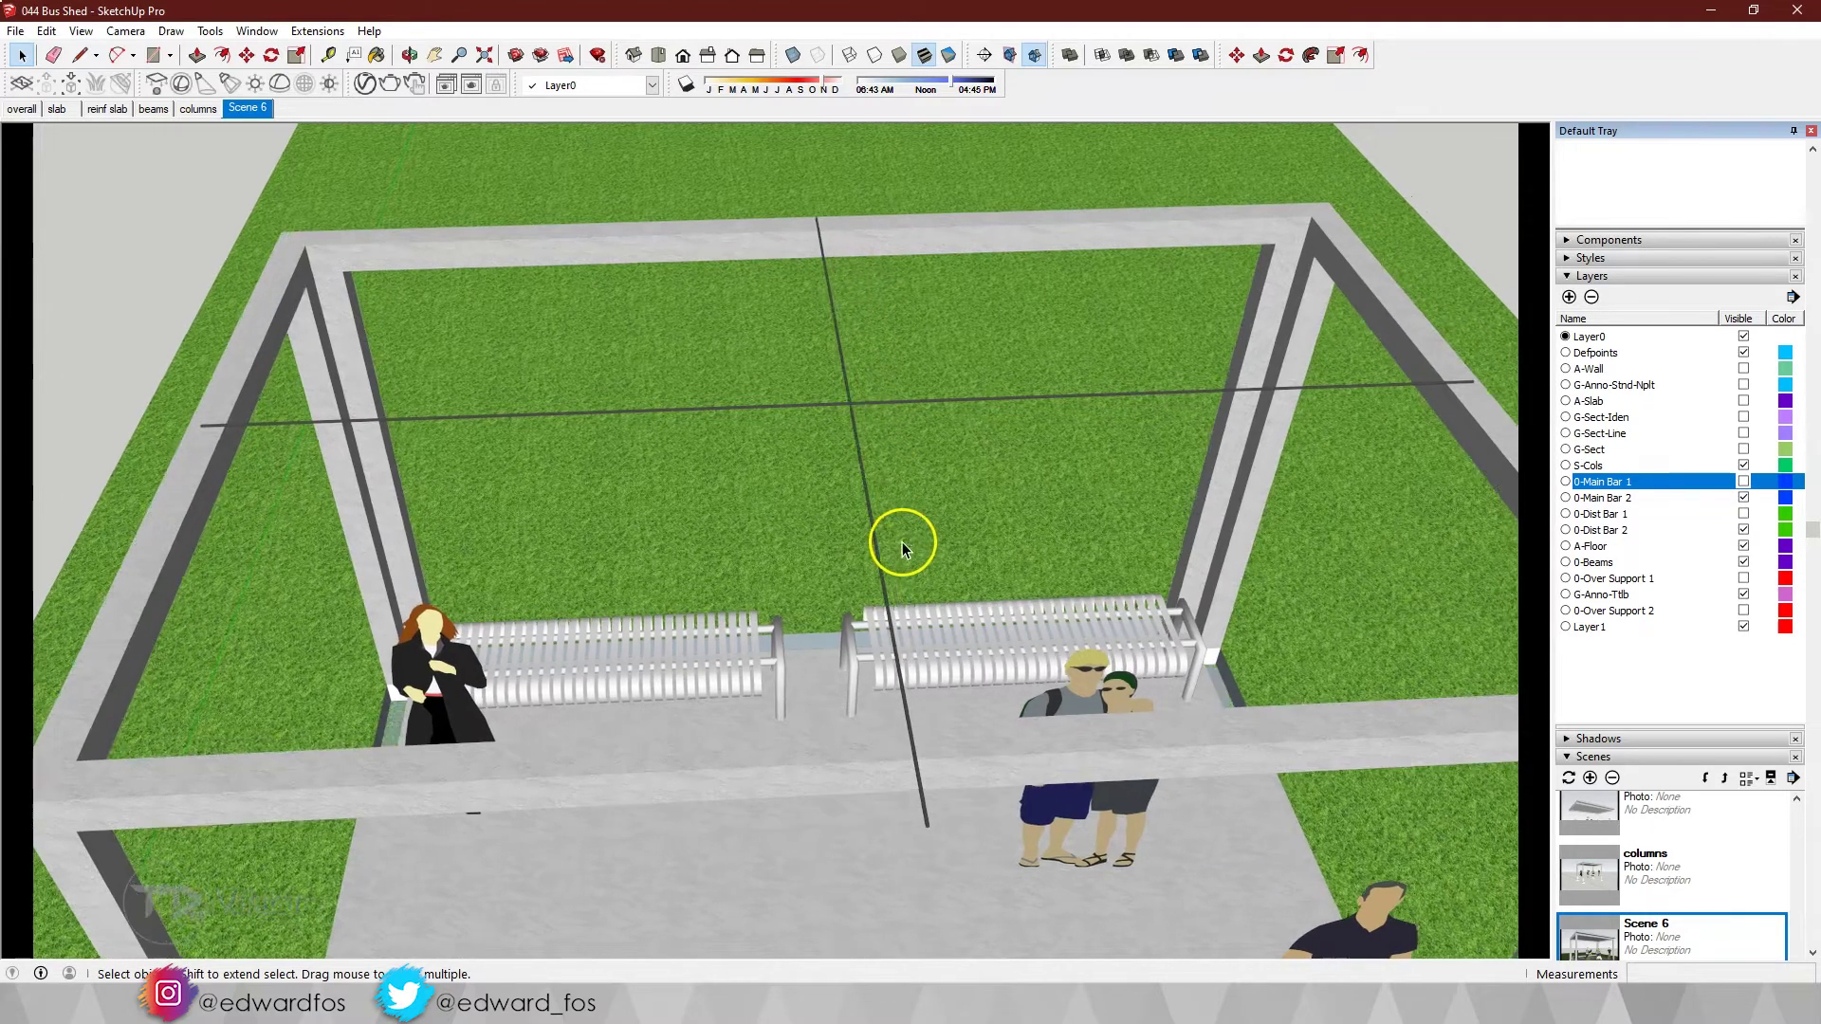
{"action": "scroll", "coordinate": [806, 280], "scroll_direction": "up", "scroll_amount": 2}
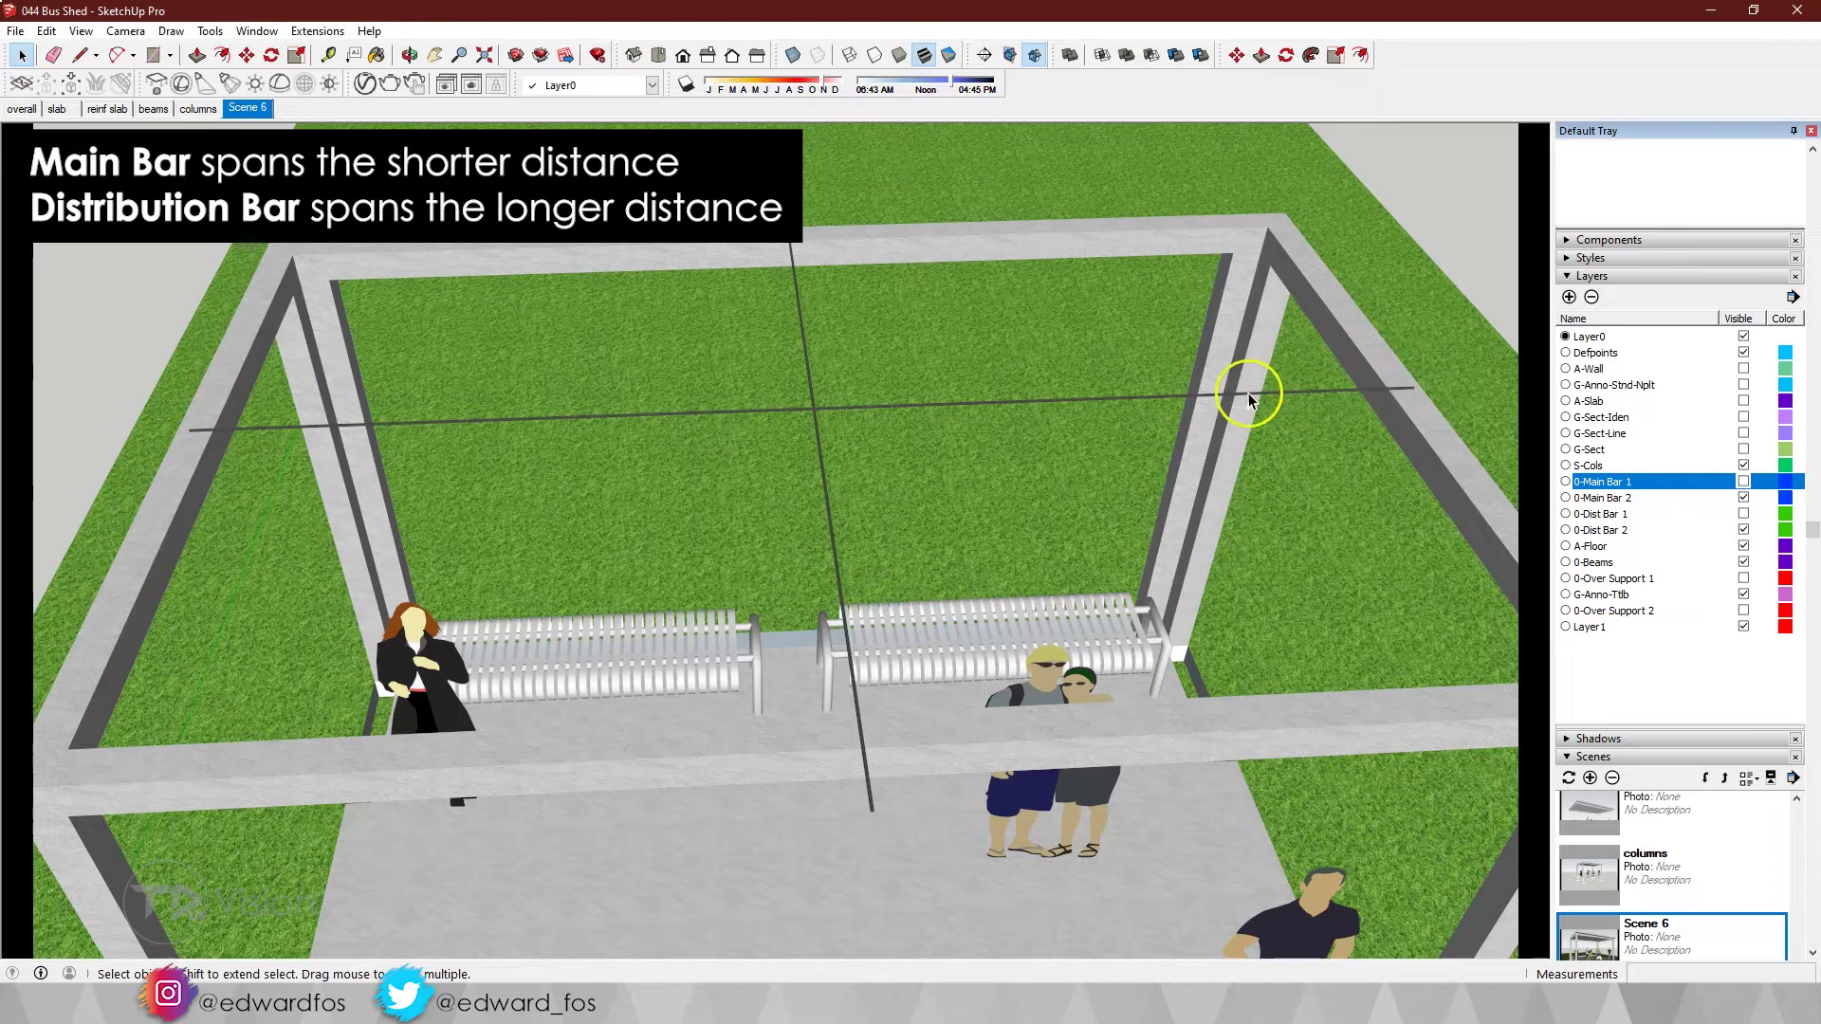
{"action": "scroll", "coordinate": [730, 408], "scroll_direction": "up", "scroll_amount": 10}
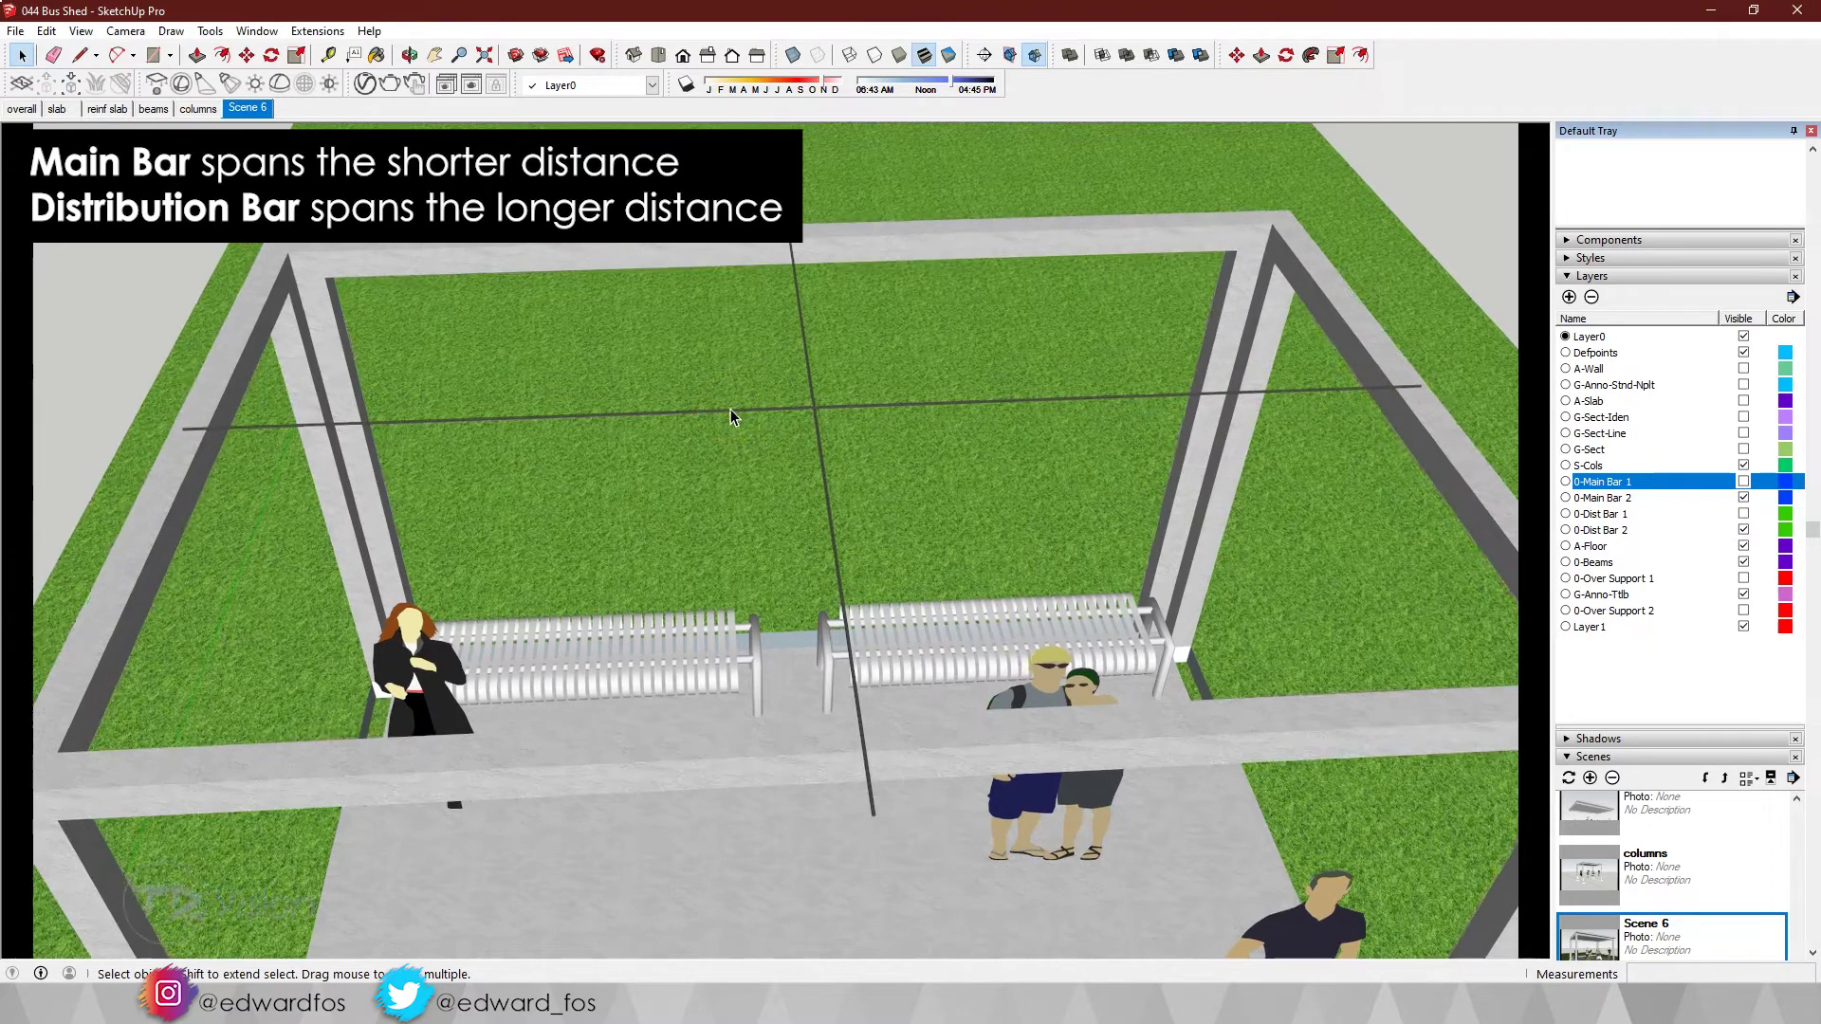
{"action": "scroll", "coordinate": [952, 423], "scroll_direction": "down", "scroll_amount": 4}
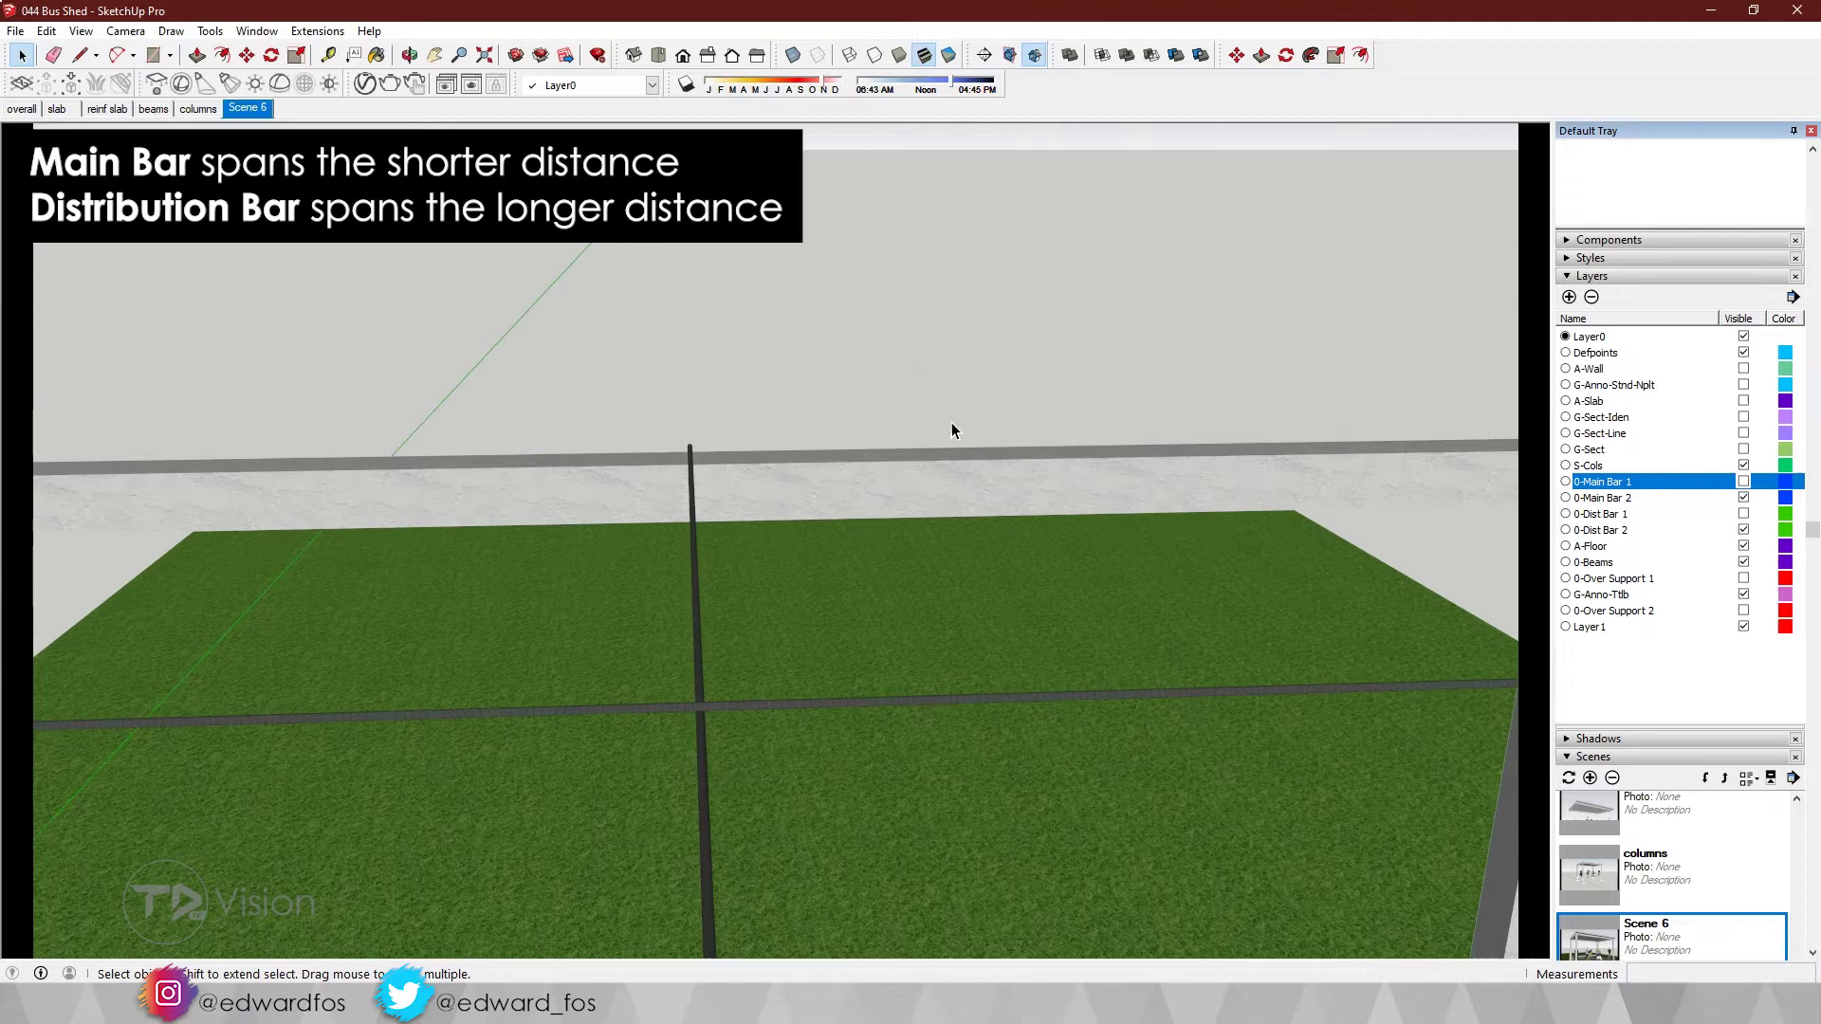
{"action": "left_click", "coordinate": [703, 846]}
{"action": "middle_click_drag", "start_coordinate": [703, 846], "coordinate": [1009, 601]}
{"action": "scroll", "coordinate": [948, 608], "scroll_direction": "up", "scroll_amount": 6}
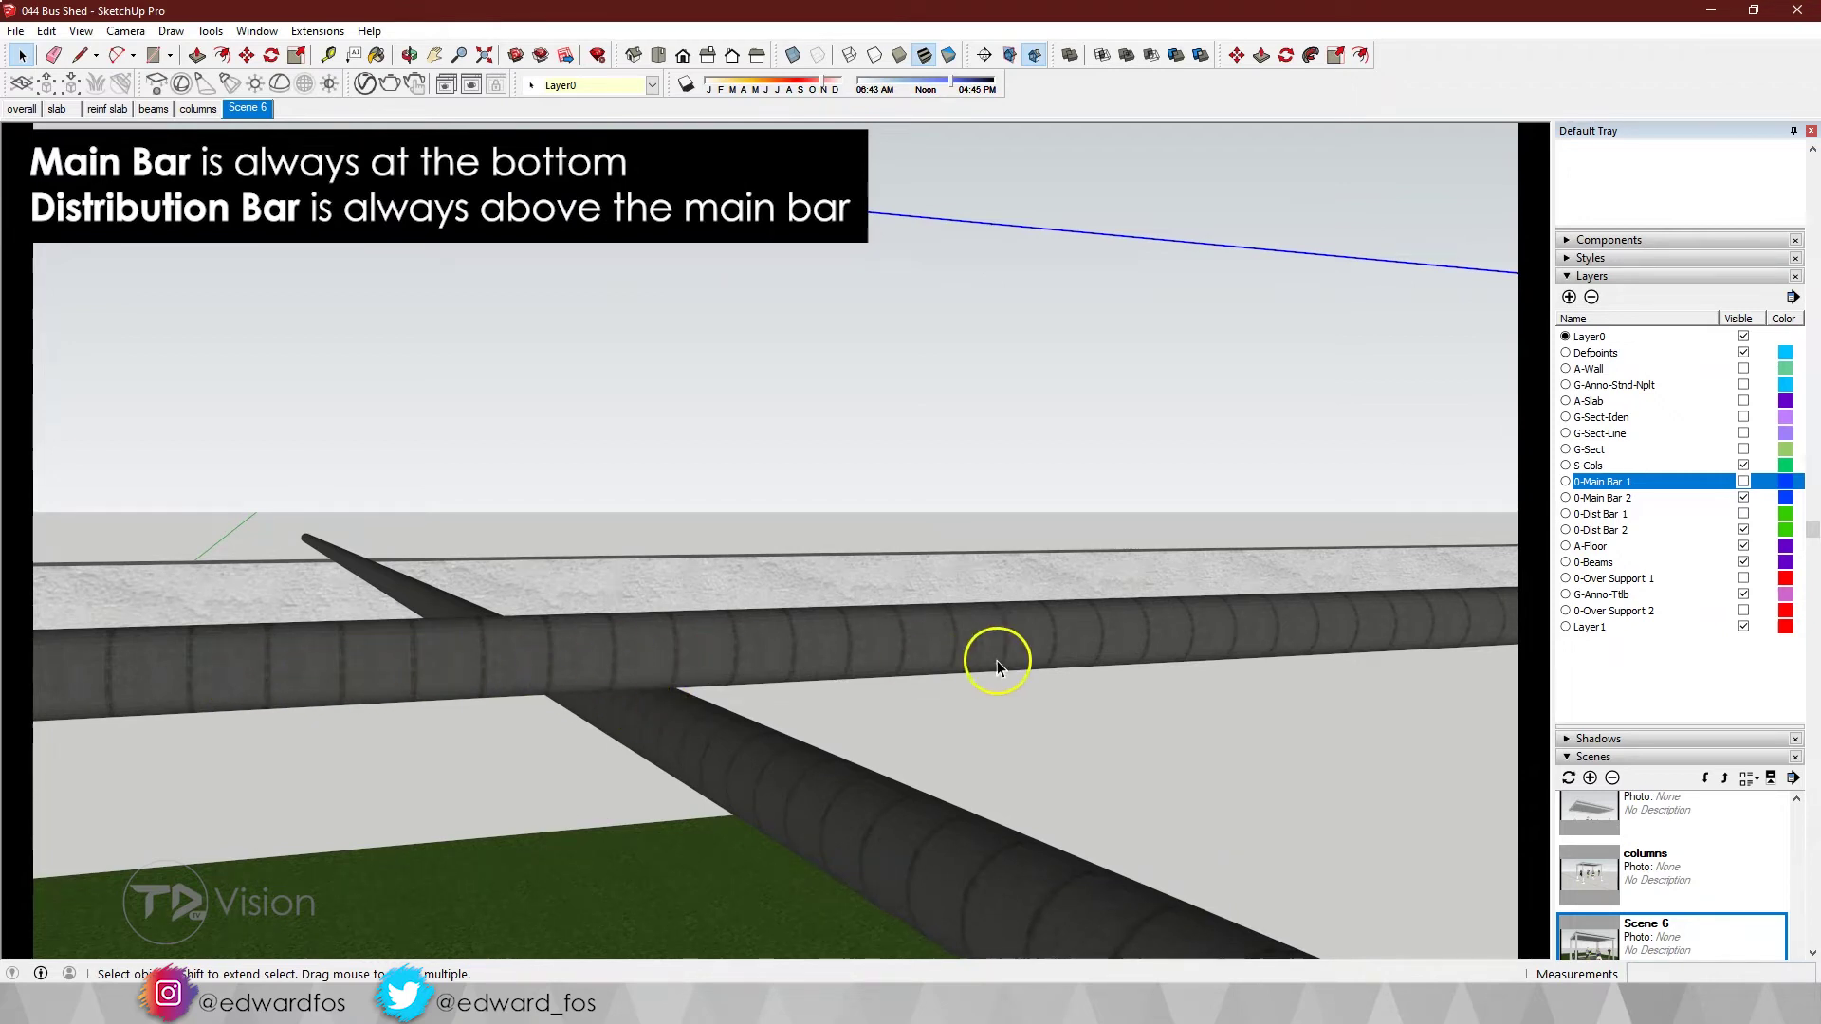
{"action": "scroll", "coordinate": [987, 550], "scroll_direction": "down", "scroll_amount": 8}
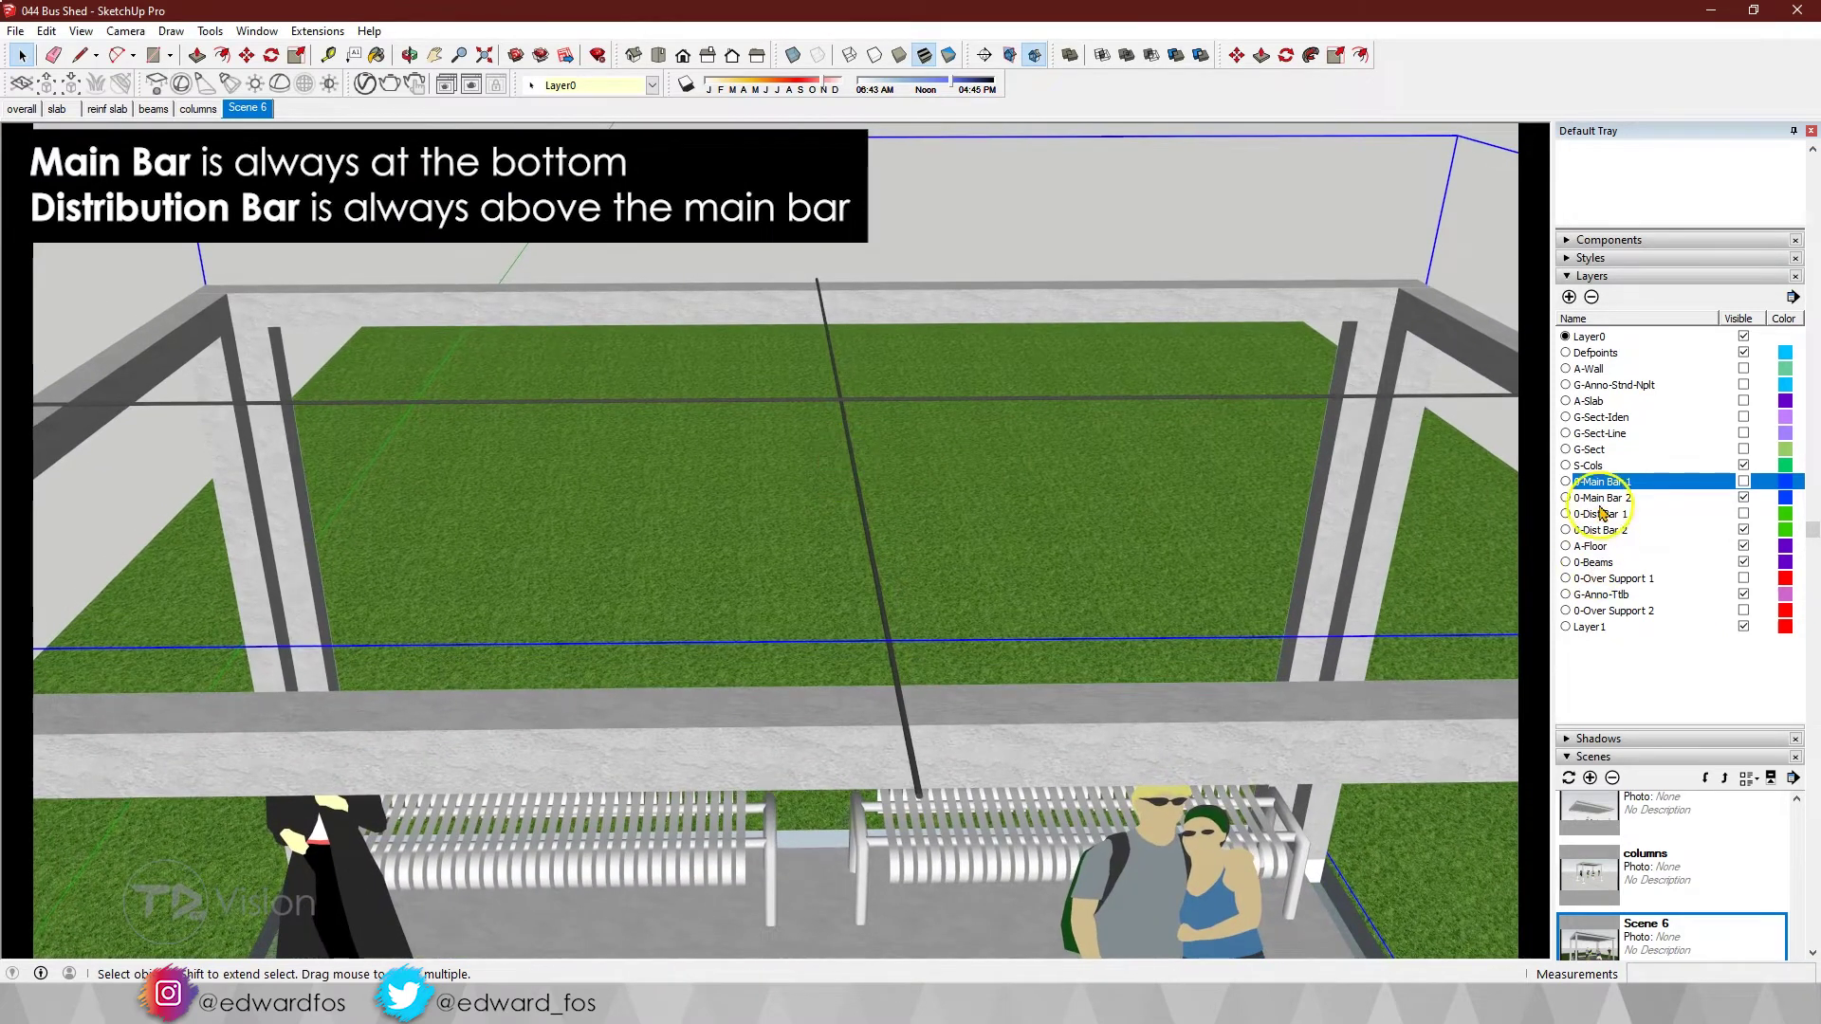
- Show the 0-Main Bar 1 and 0-Dist Bar 1 layers and inspect the main bars' layout across the roof
{"action": "left_click", "coordinate": [1744, 481]}
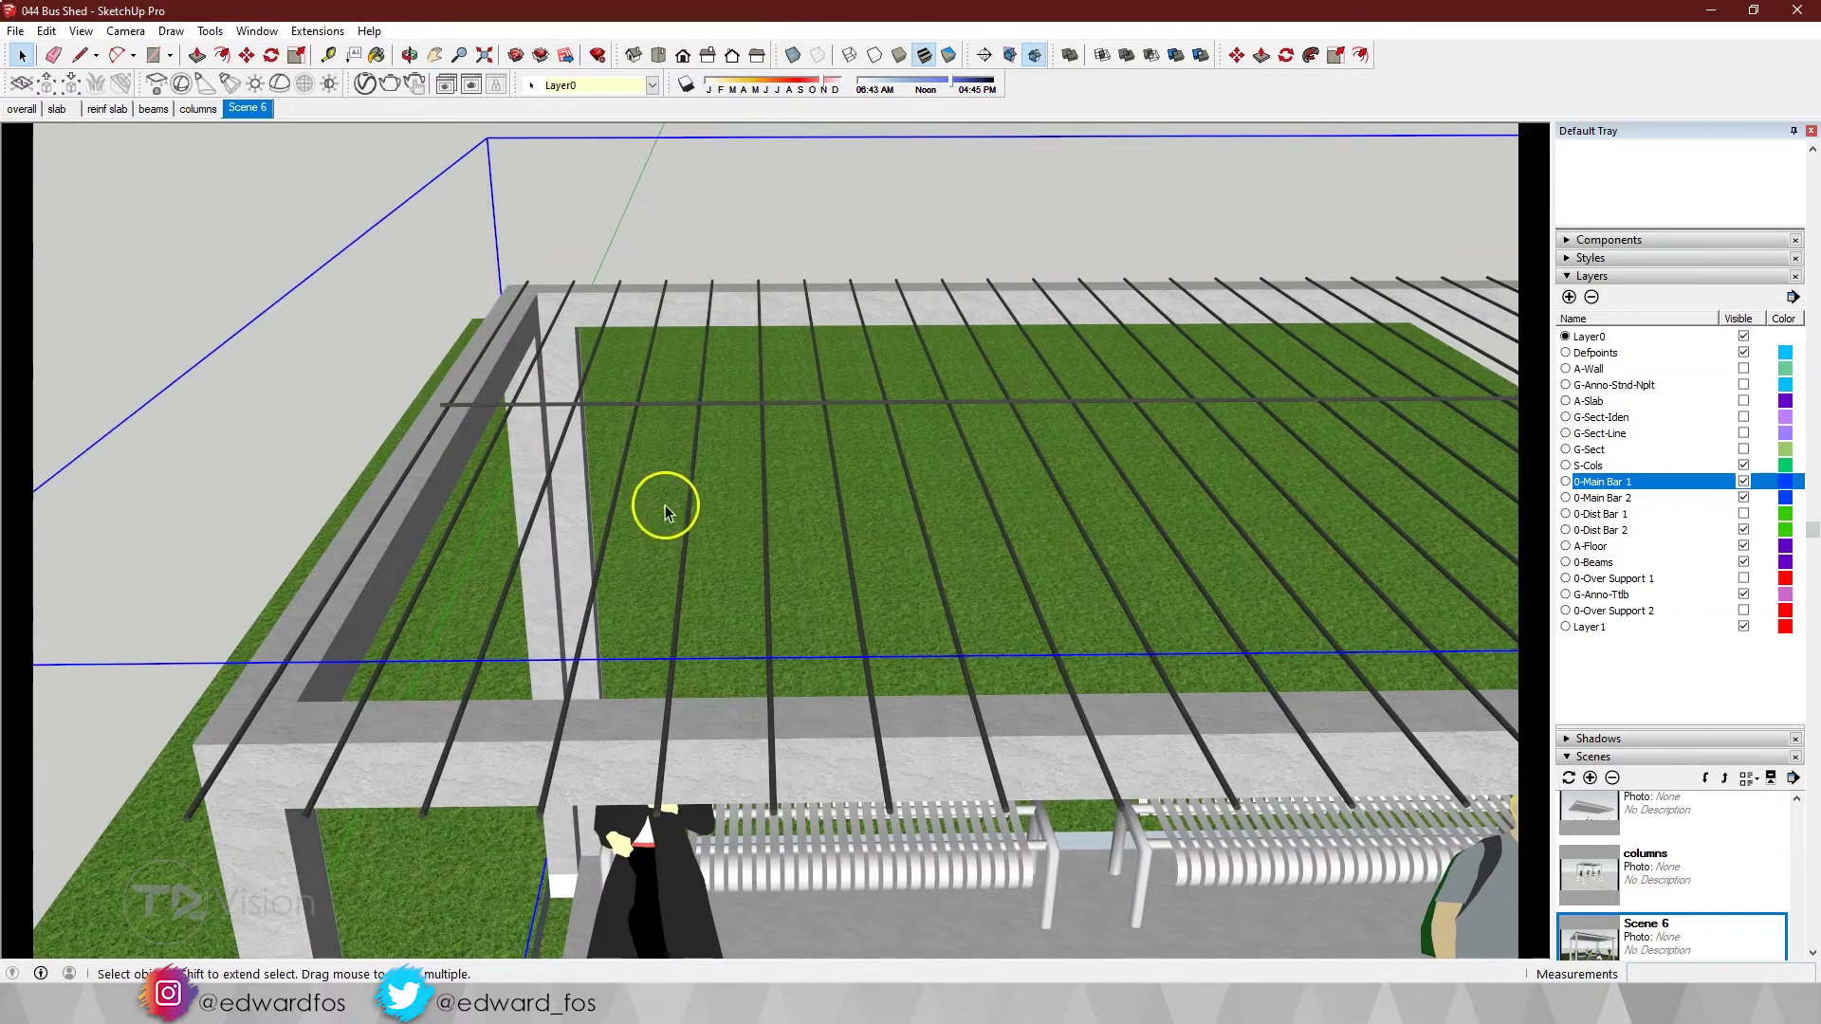
{"action": "scroll", "coordinate": [651, 554], "scroll_direction": "up", "scroll_amount": 6}
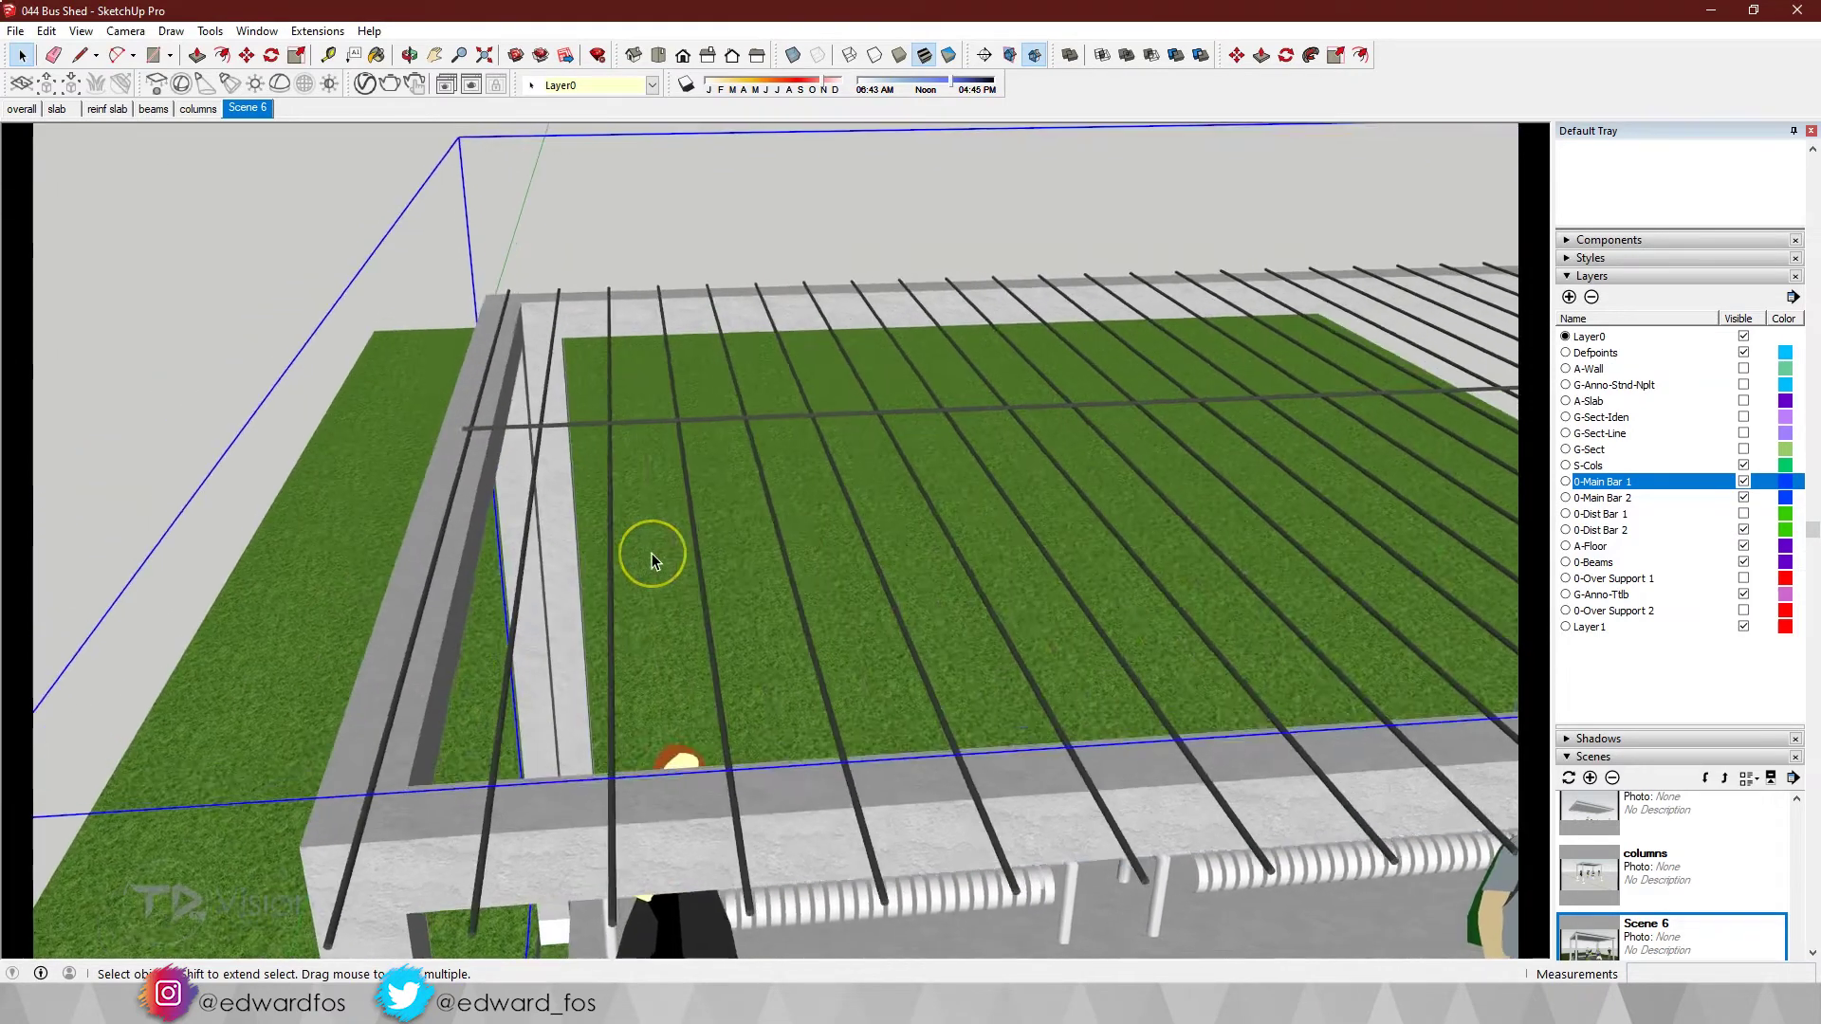
{"action": "scroll", "coordinate": [650, 554], "scroll_direction": "up", "scroll_amount": 8}
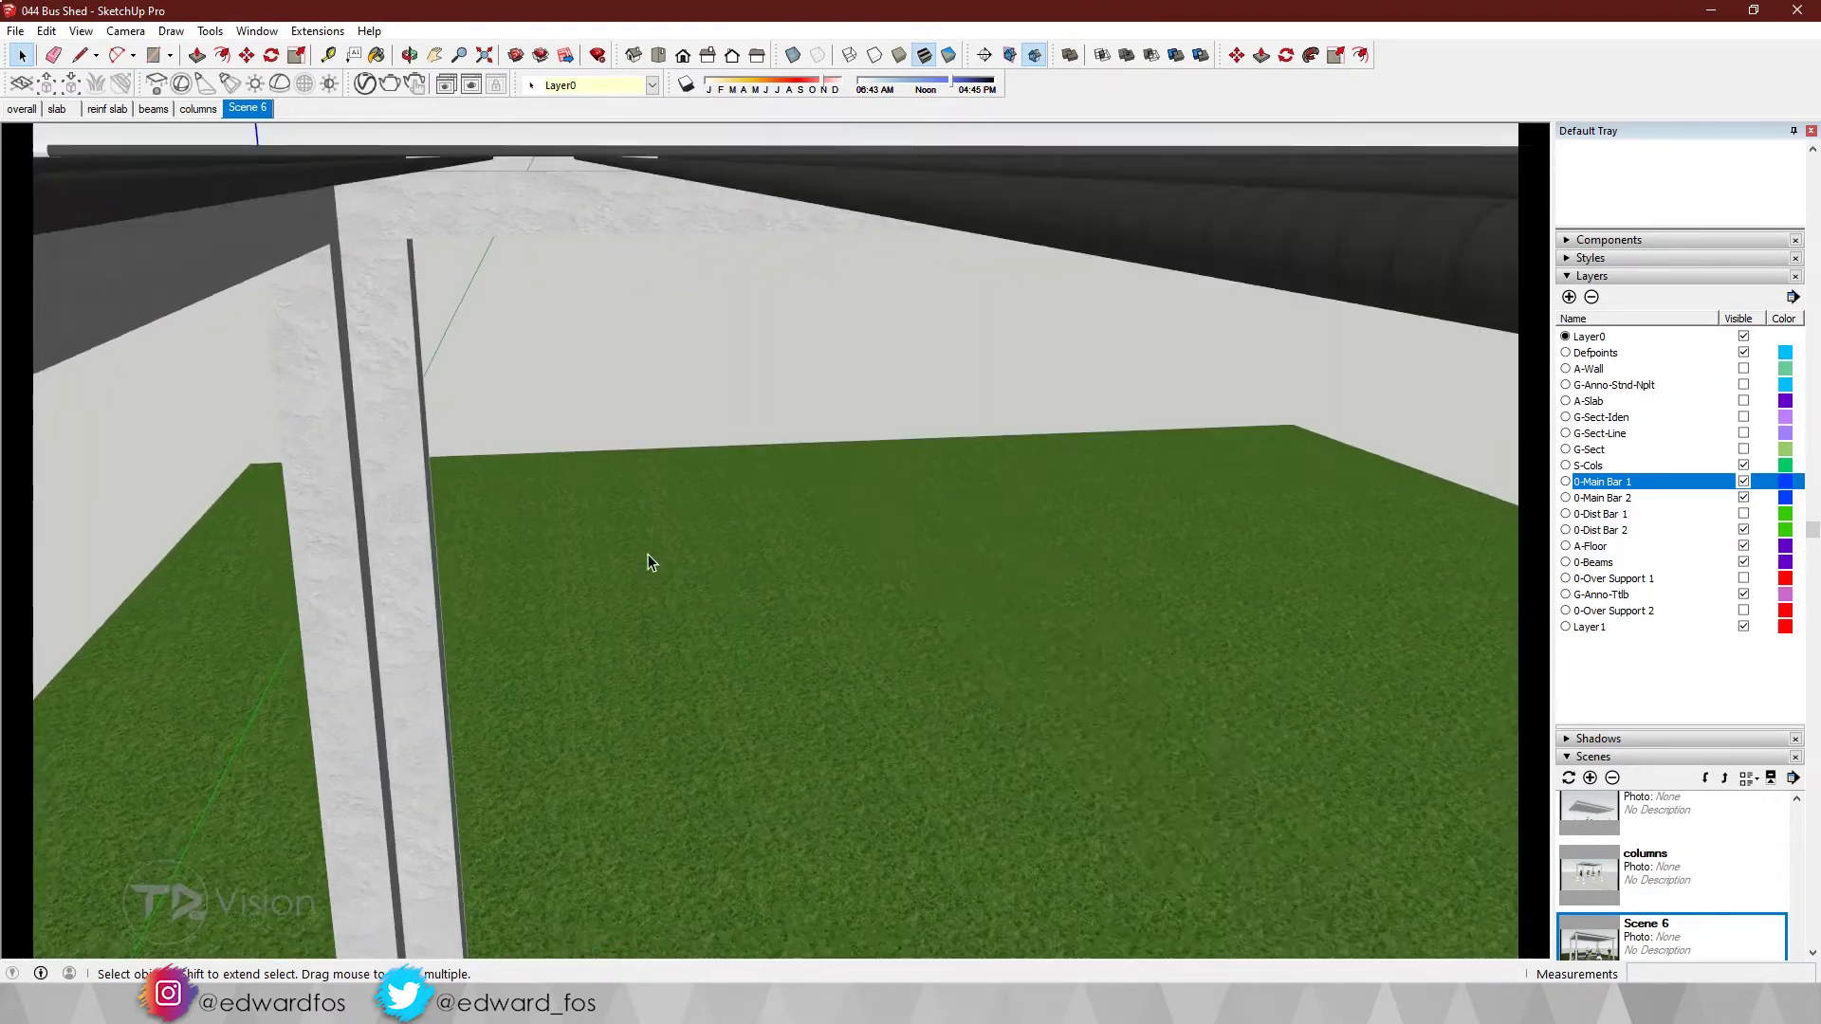
{"action": "scroll", "coordinate": [646, 554], "scroll_direction": "down", "scroll_amount": 5}
{"action": "middle_click_drag", "start_coordinate": [647, 554], "coordinate": [898, 479]}
{"action": "scroll", "coordinate": [1146, 380], "scroll_direction": "down", "scroll_amount": 5}
{"action": "scroll", "coordinate": [897, 480], "scroll_direction": "up", "scroll_amount": 2}
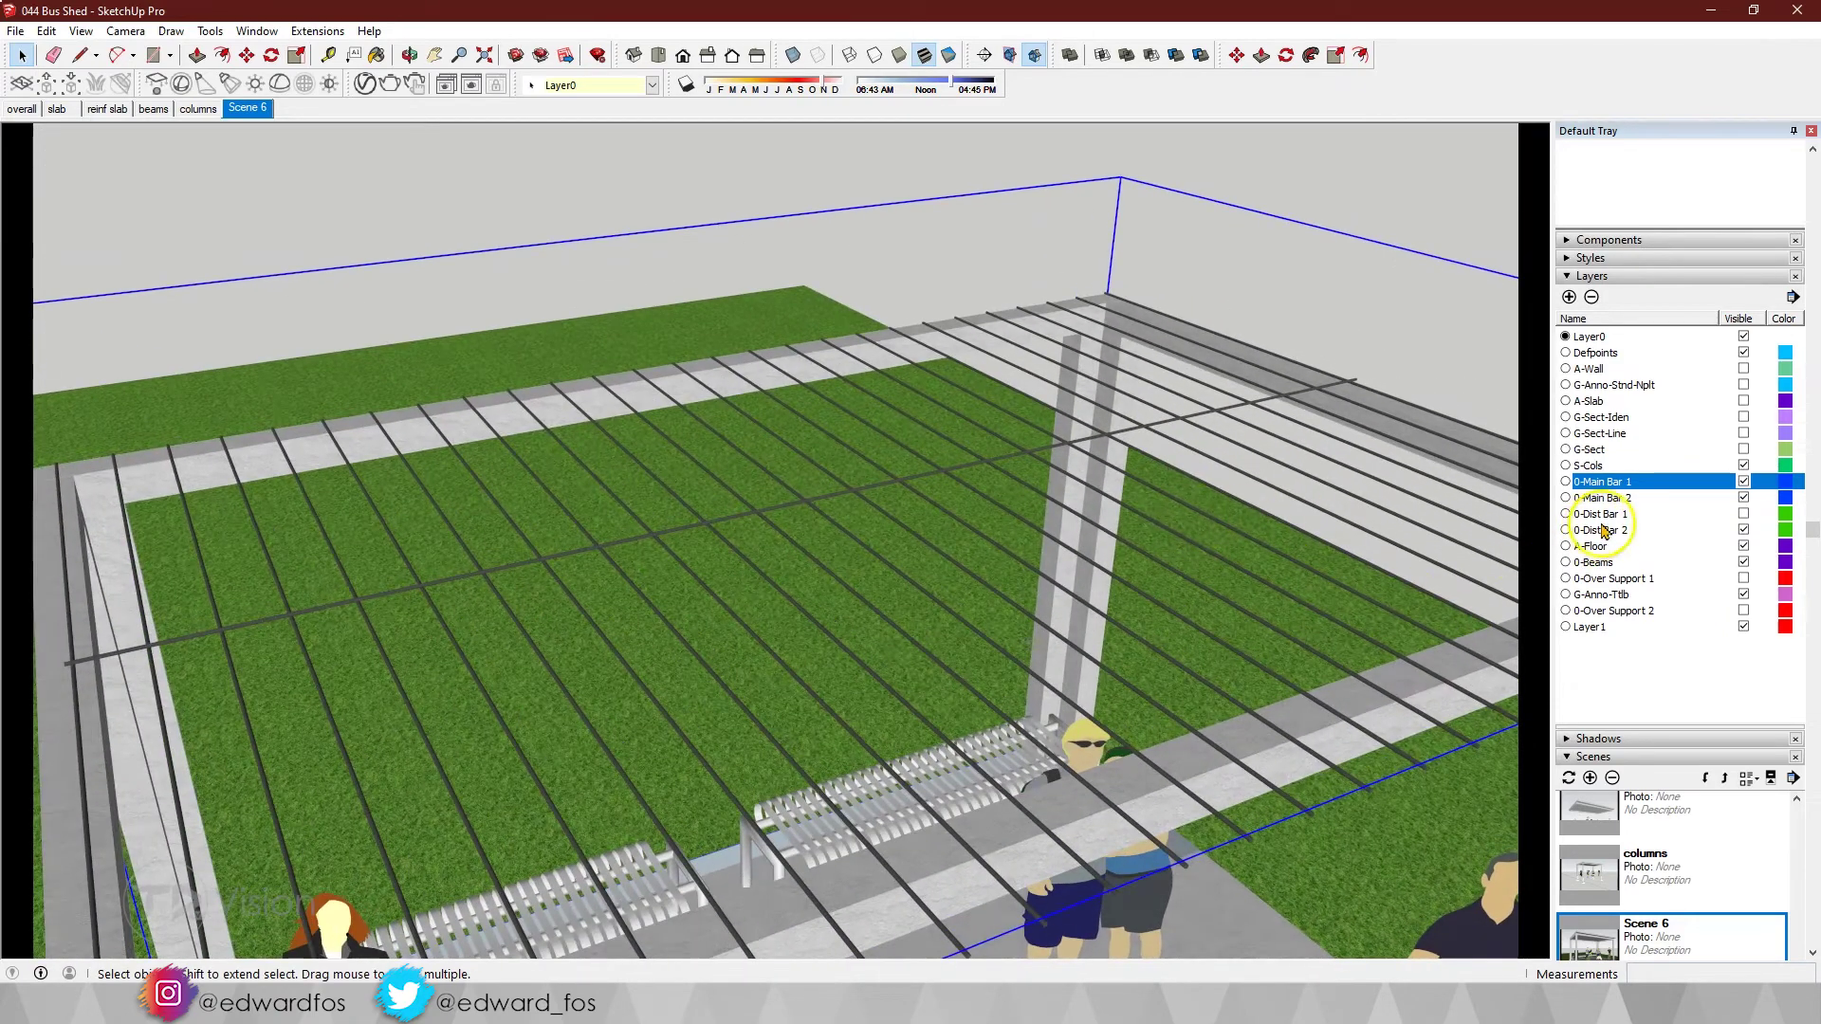
{"action": "left_click", "coordinate": [1743, 513]}
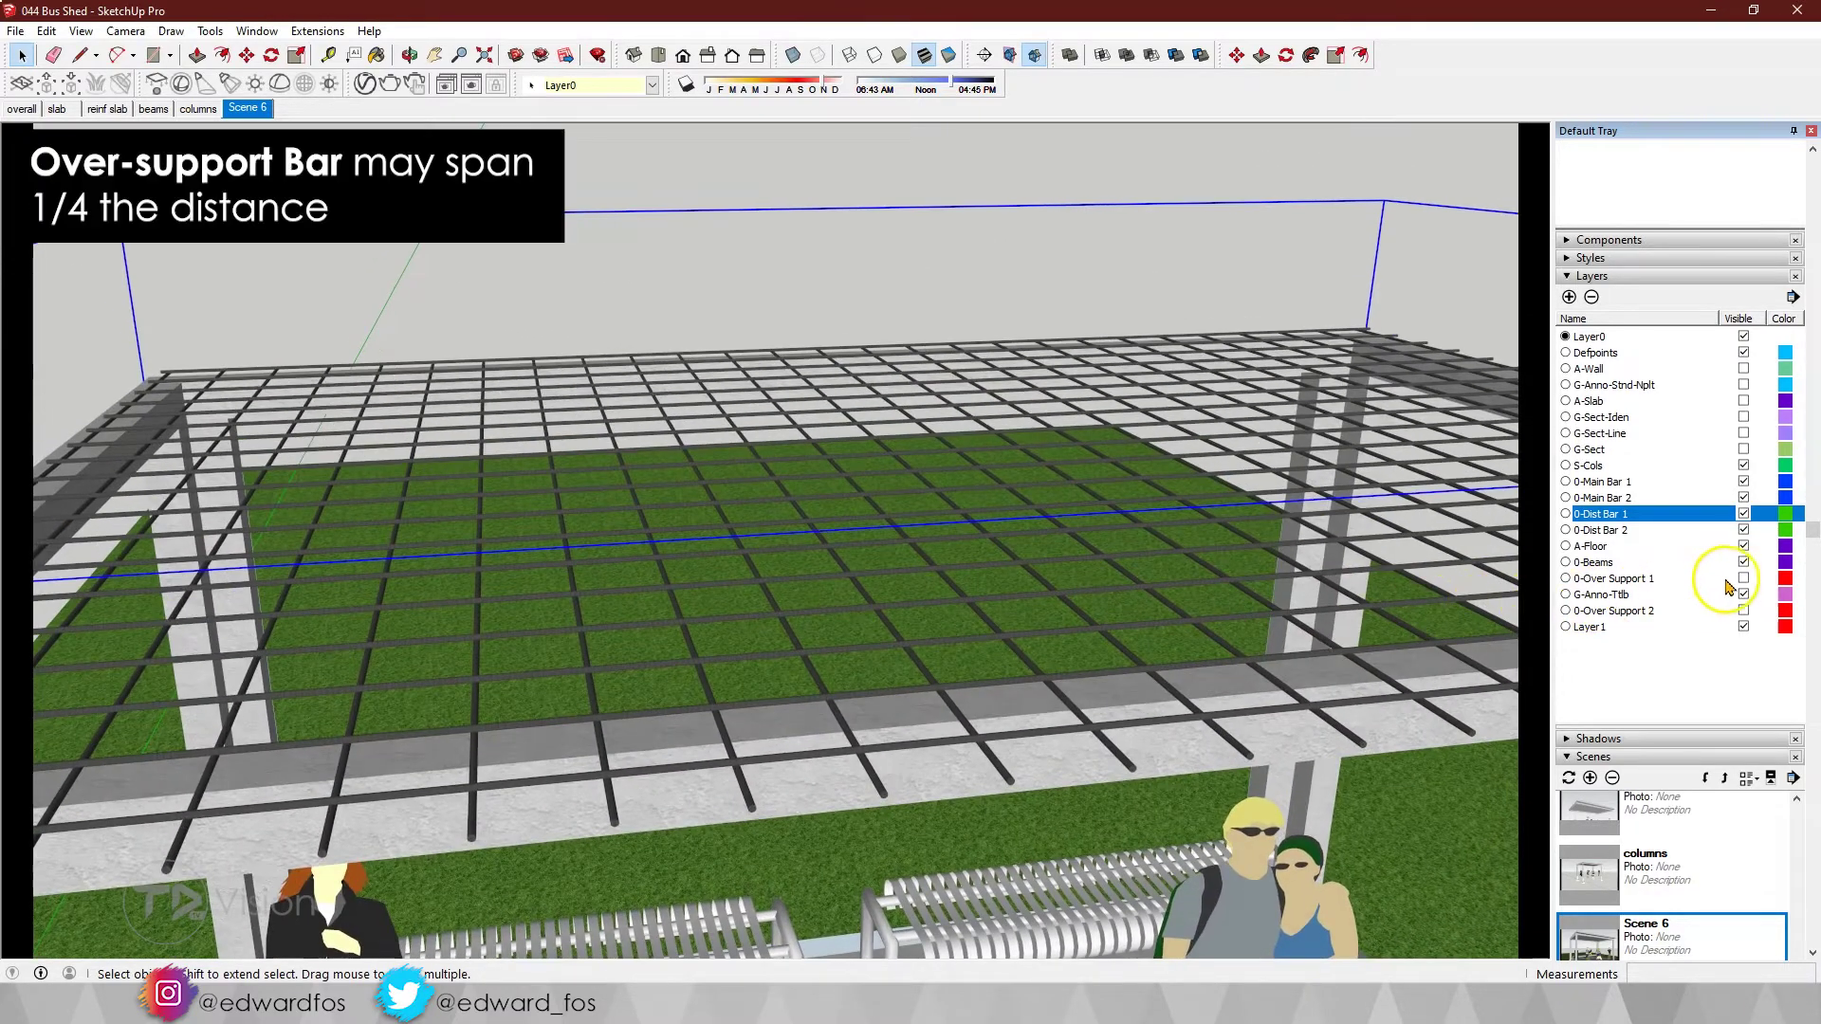
- Show the 0-Over Support 2 and 0-Over Support 1 layers and inspect the bent bars over the roof beams
{"action": "left_click", "coordinate": [1743, 610]}
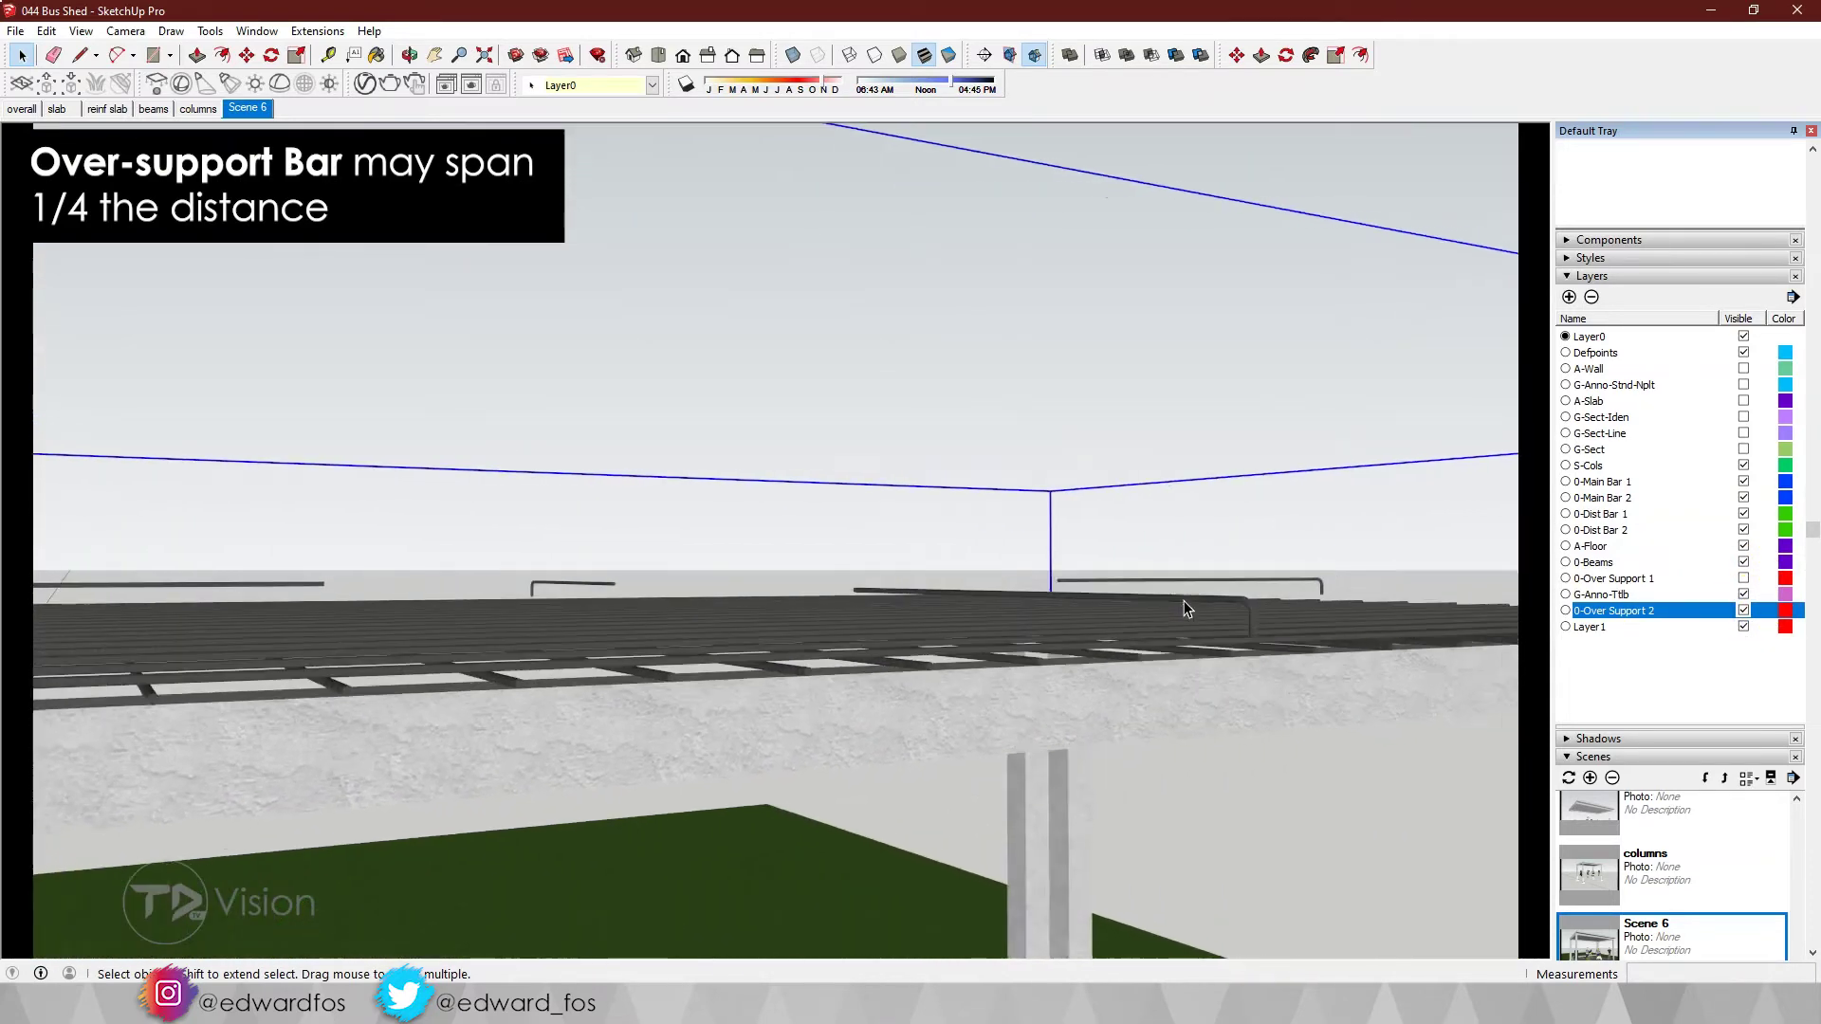
{"action": "middle_click_drag", "start_coordinate": [915, 684], "coordinate": [1023, 742]}
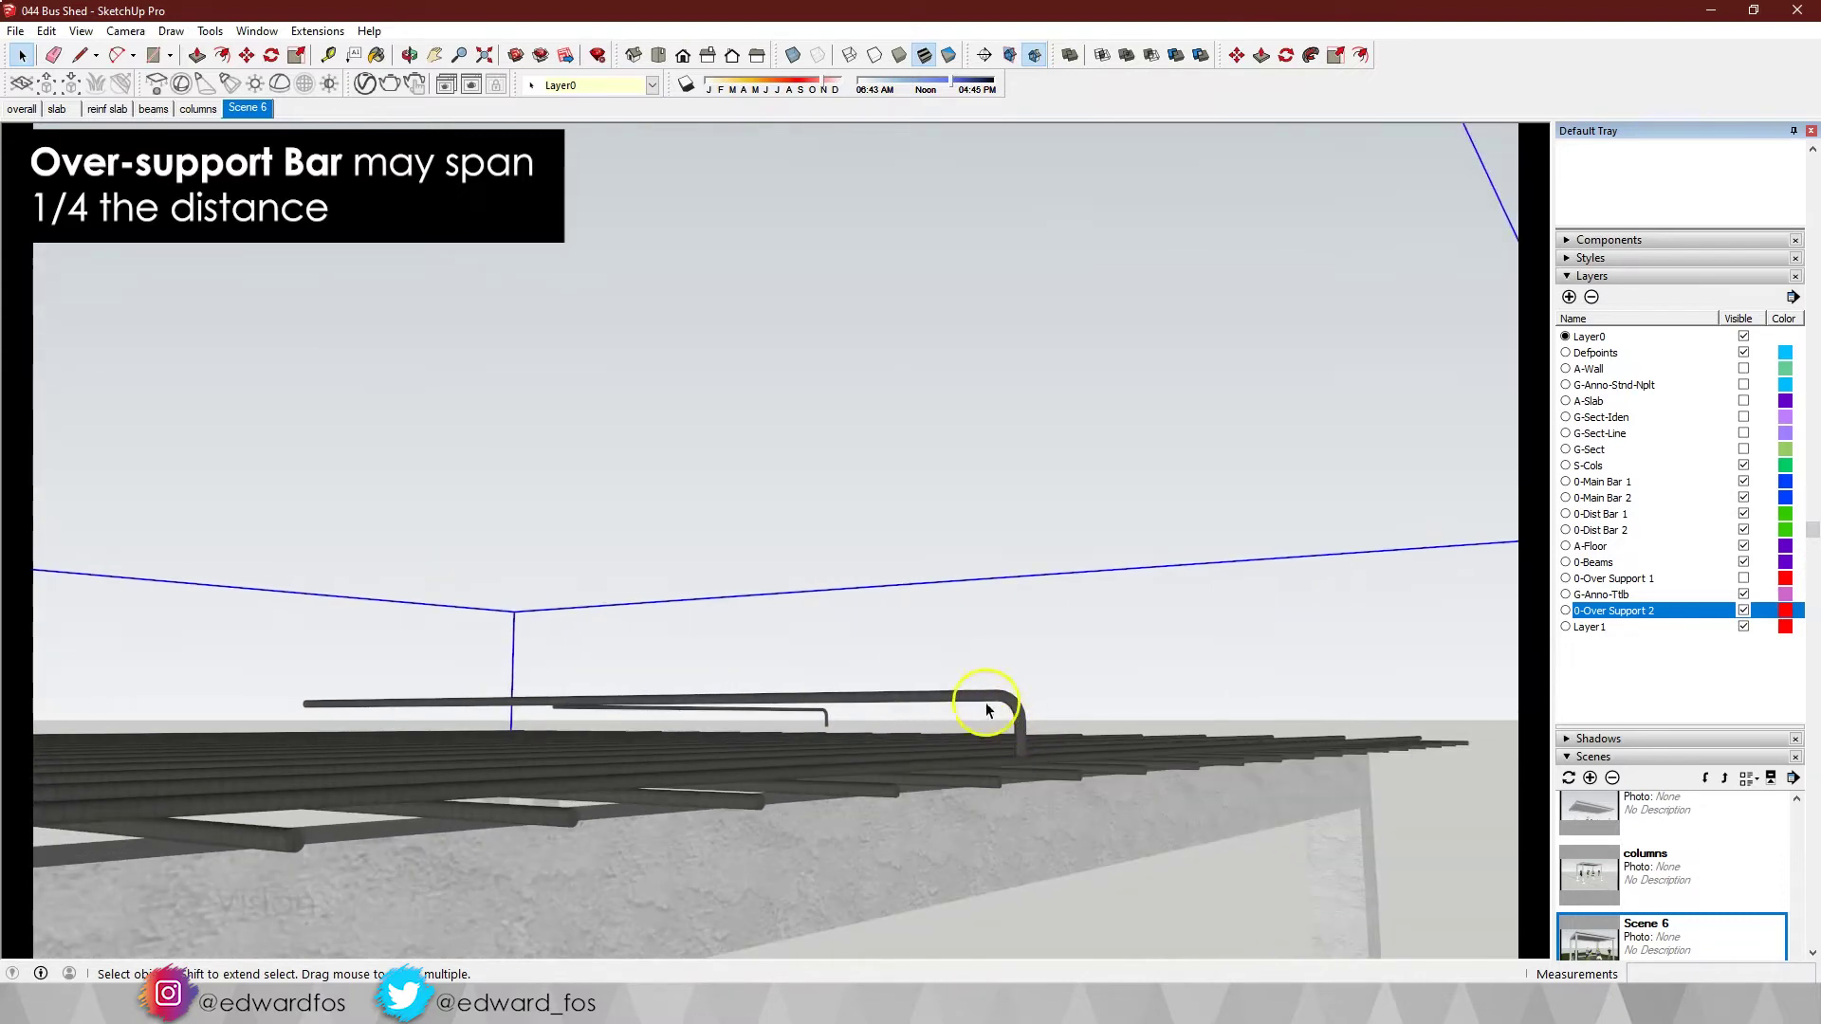
{"action": "middle_click_drag", "start_coordinate": [309, 715], "coordinate": [547, 706]}
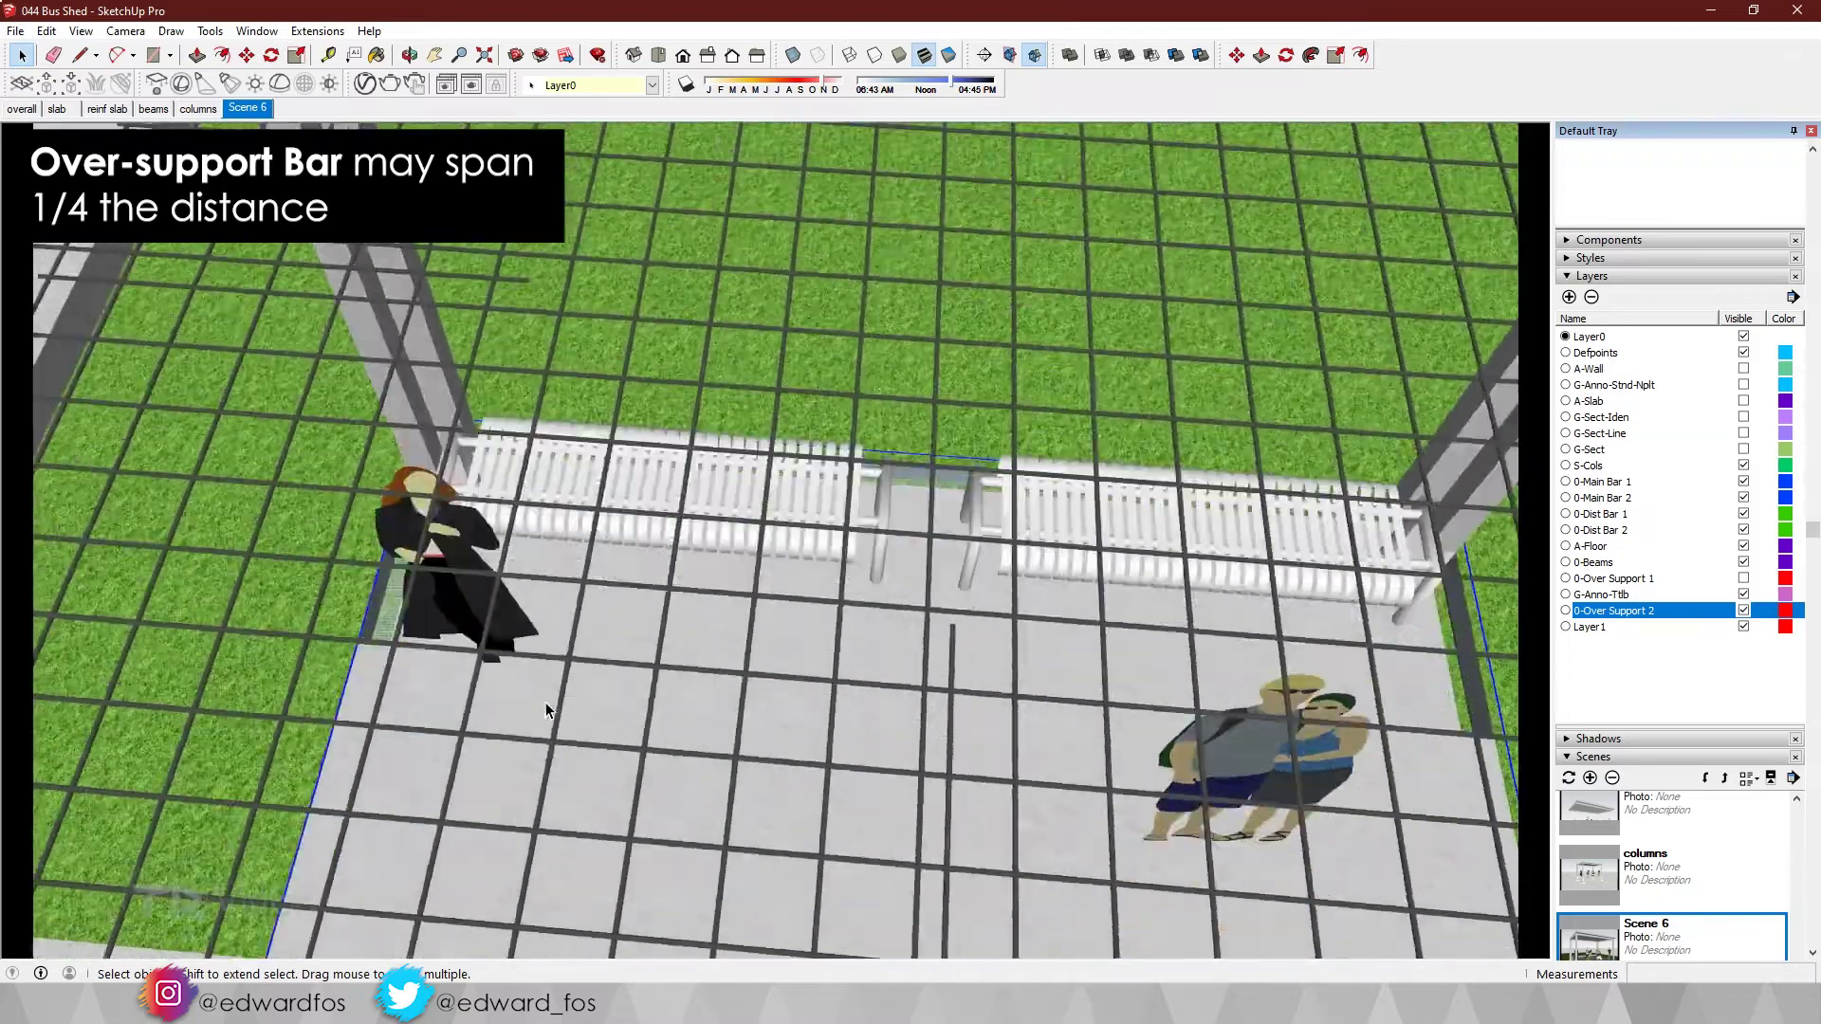
{"action": "scroll", "coordinate": [477, 628], "scroll_direction": "down", "scroll_amount": 2}
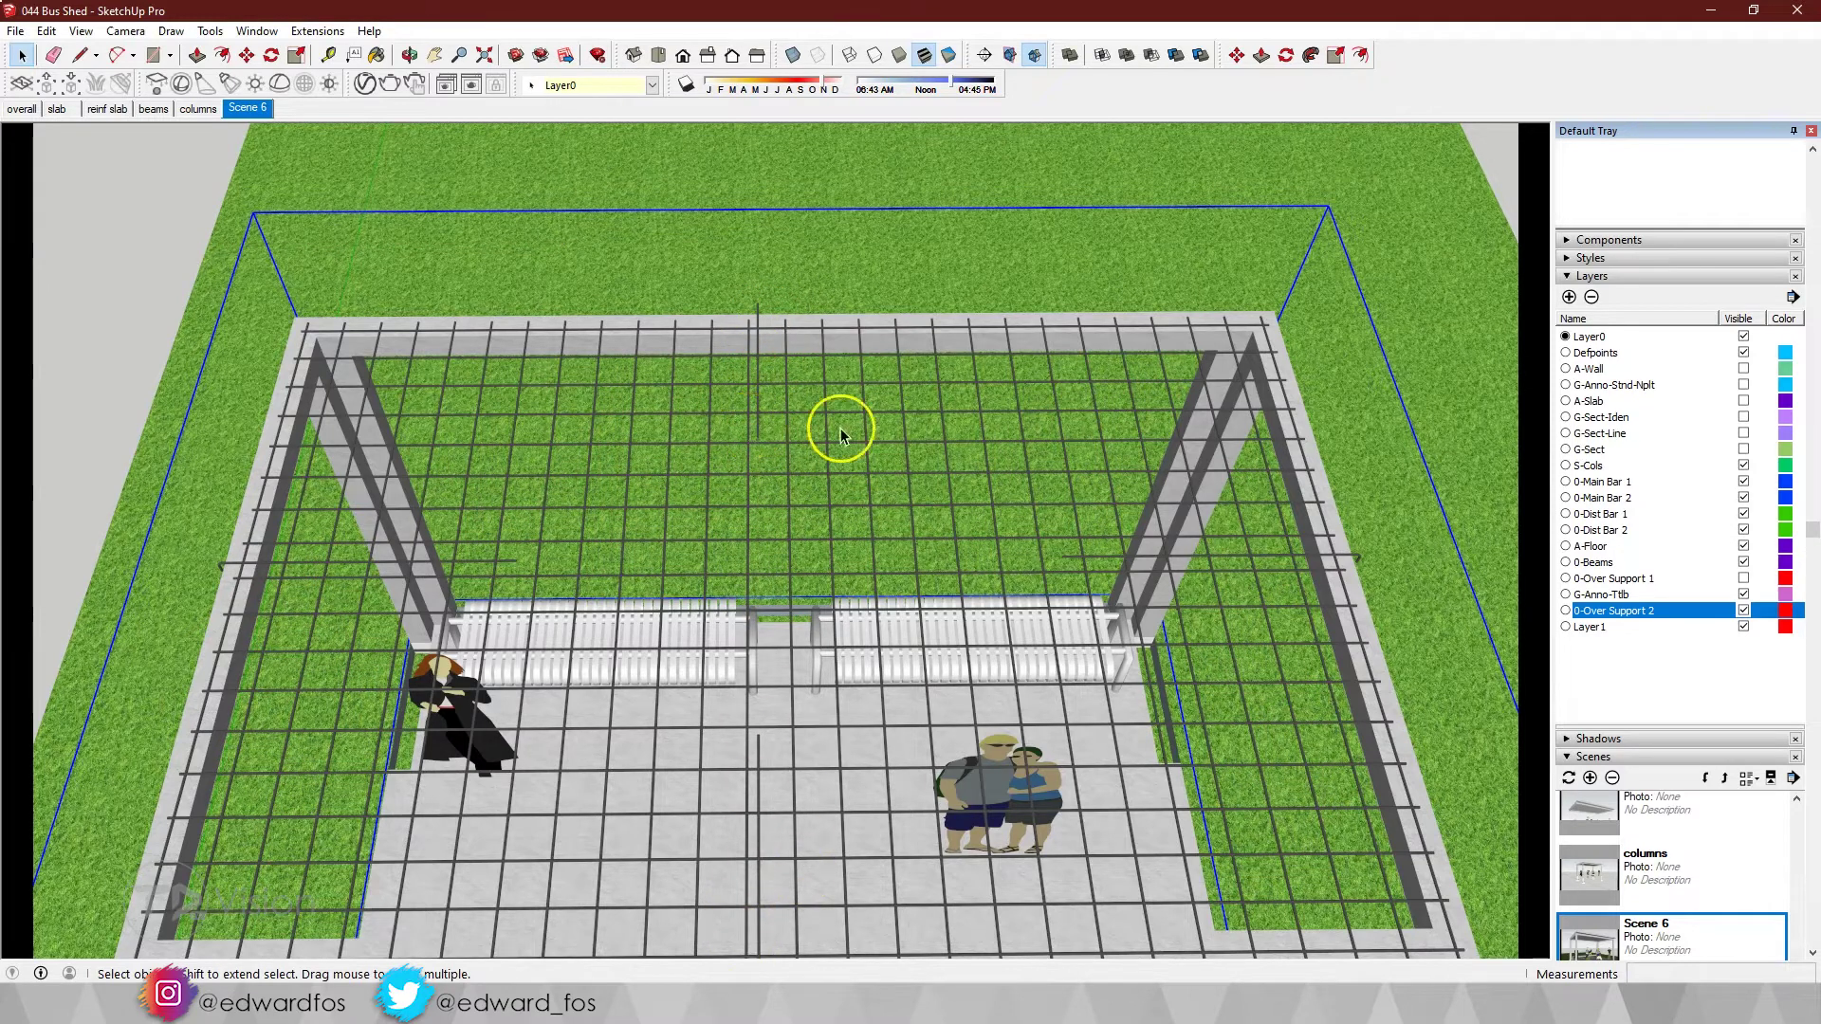
{"action": "left_click", "coordinate": [1744, 577]}
{"action": "middle_click_drag", "start_coordinate": [915, 539], "coordinate": [436, 549]}
{"action": "scroll", "coordinate": [436, 548], "scroll_direction": "up", "scroll_amount": 1}
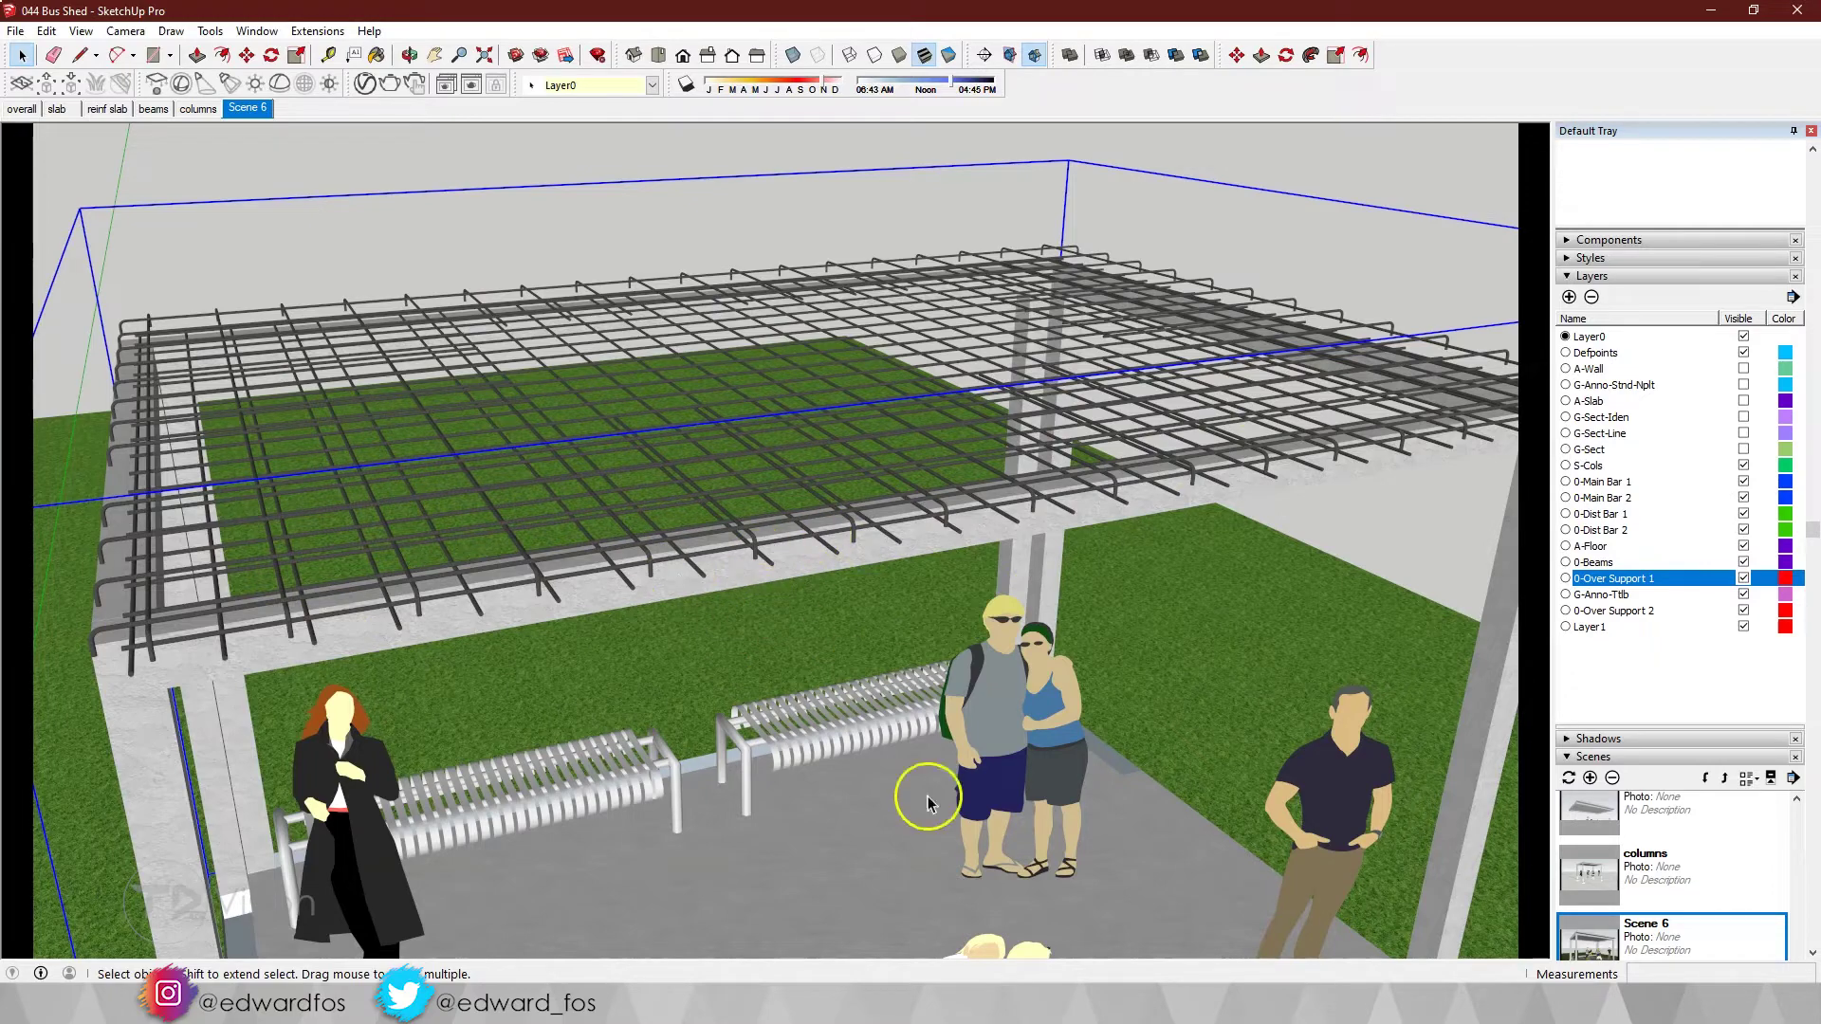
- Switch to the 044 Bus Shed drawing in AutoCAD and turn off the layer holding the slab plan's dimensions
{"action": "left_click", "coordinate": [795, 1004]}
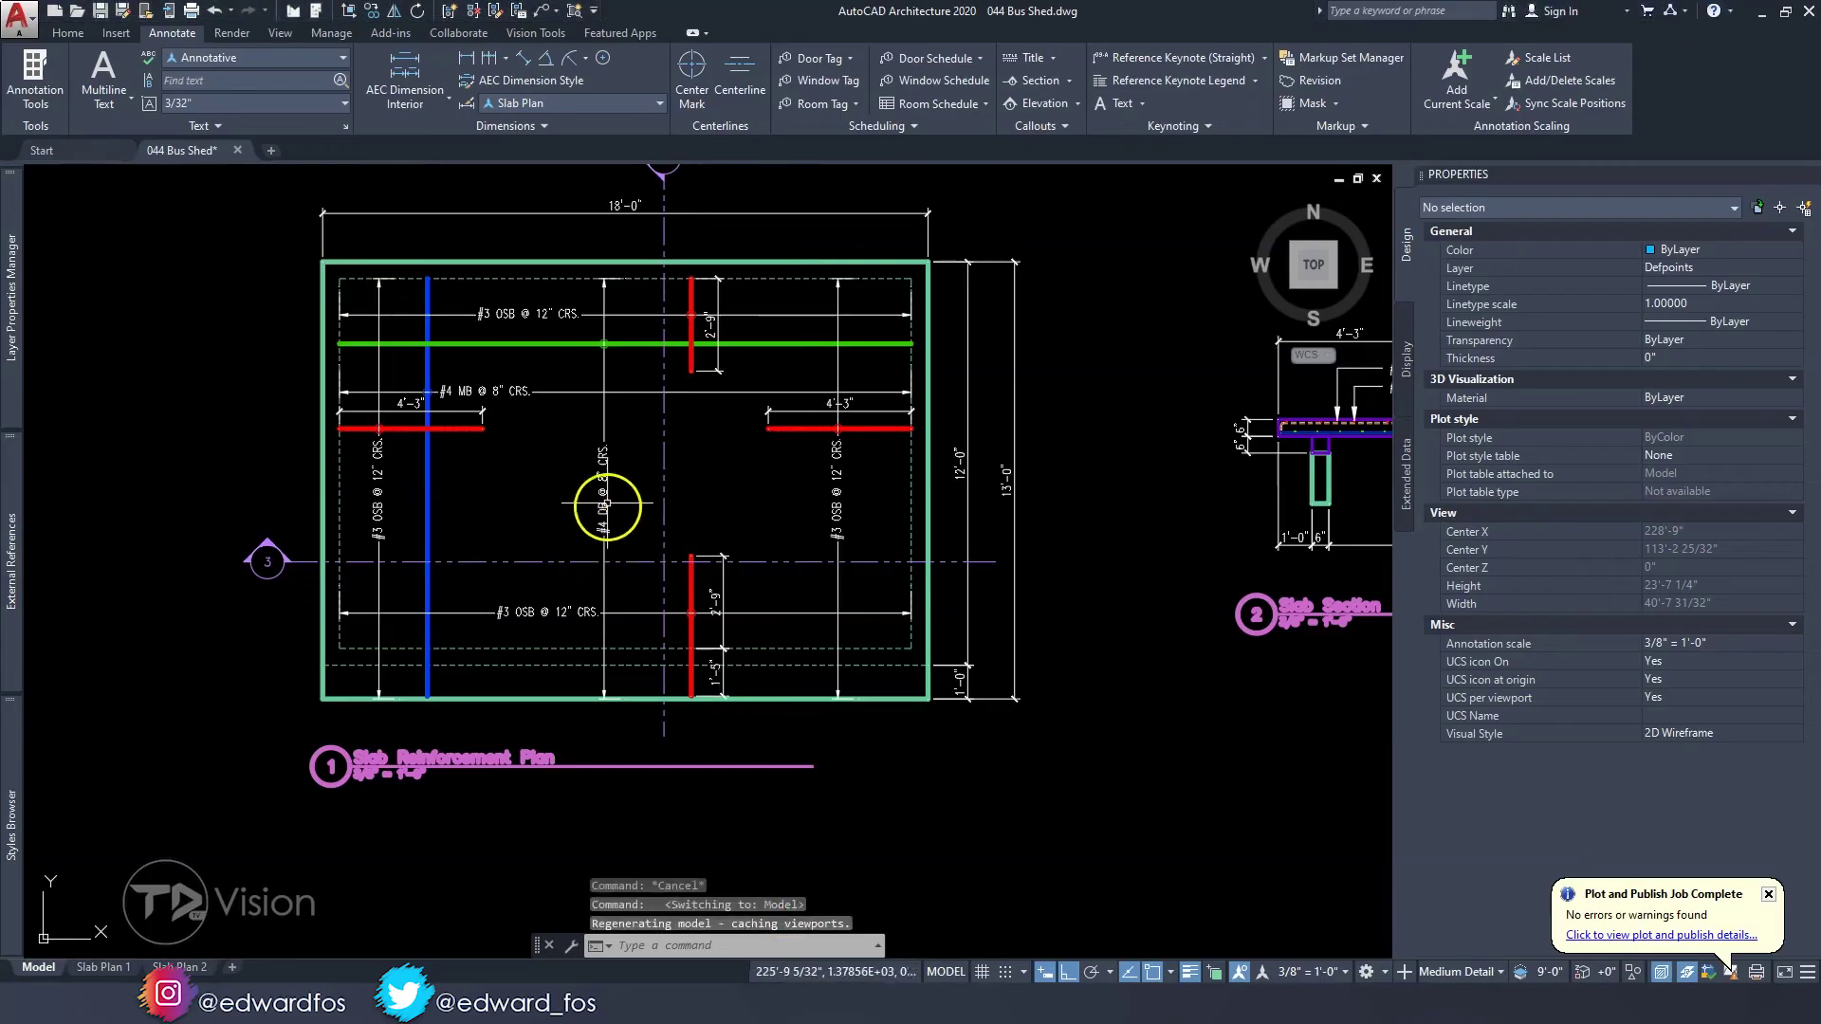
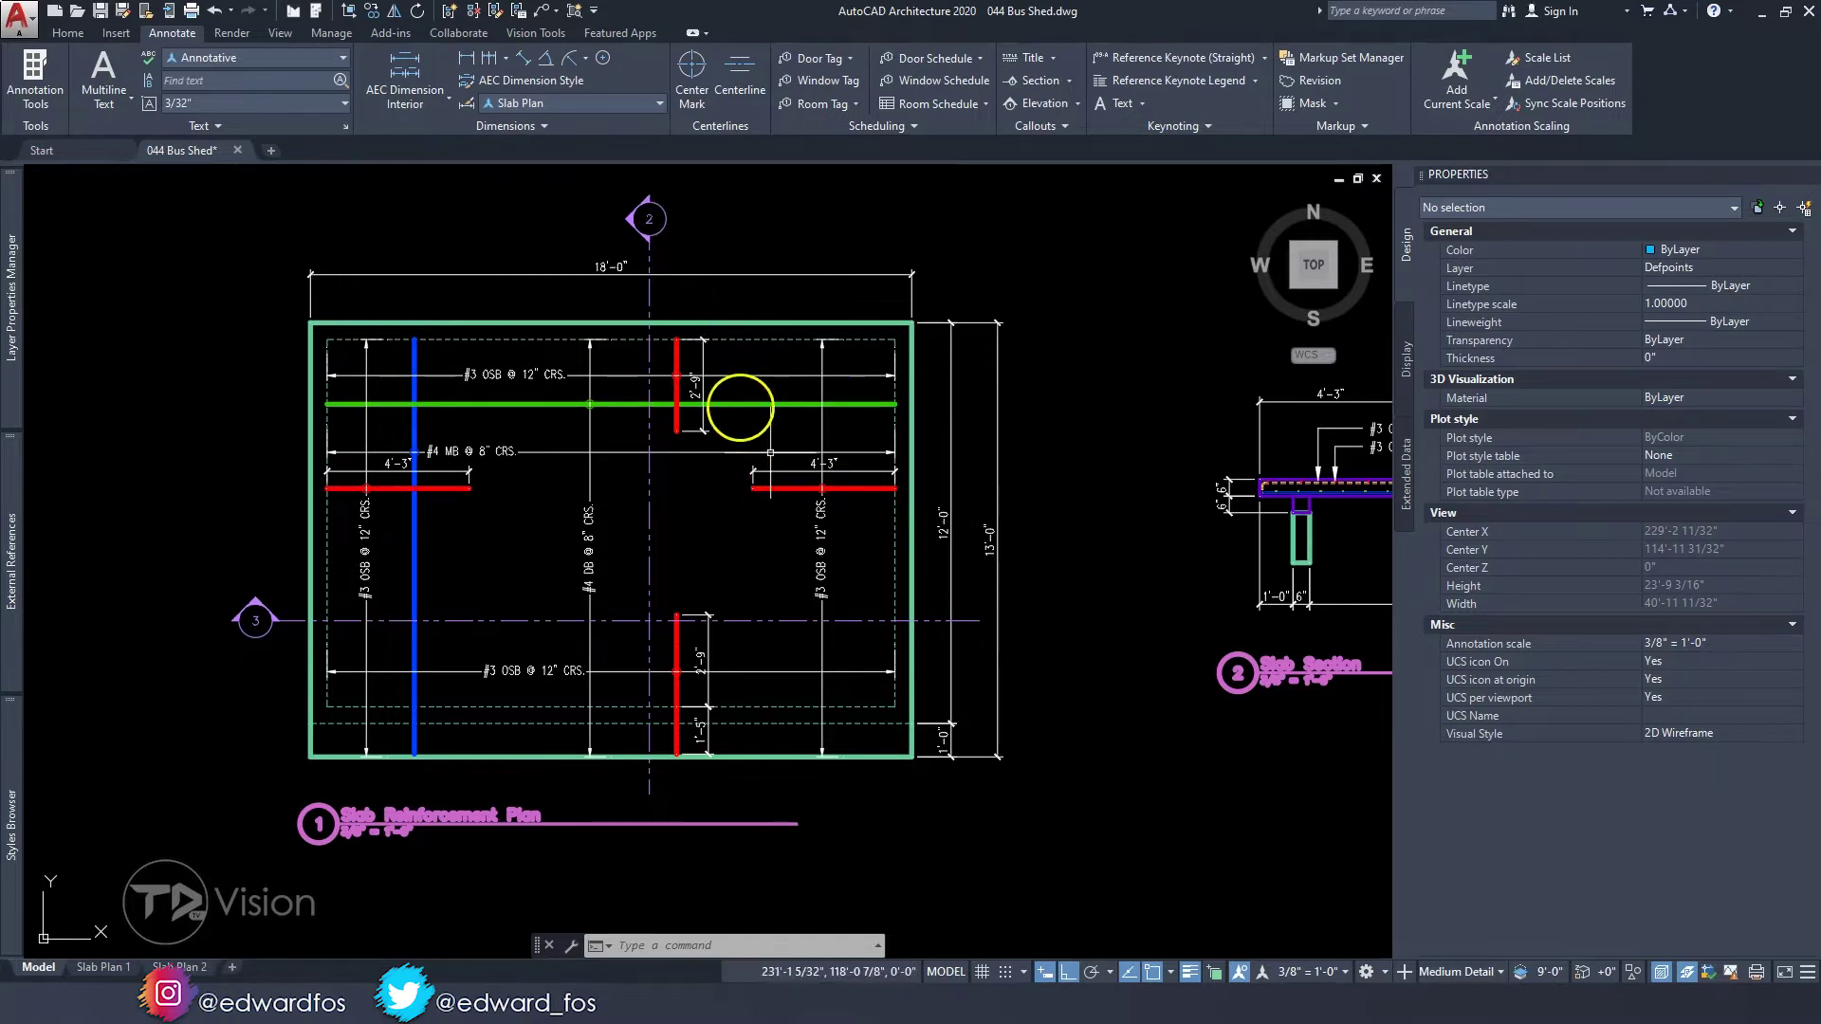
{"action": "left_click", "coordinate": [68, 34]}
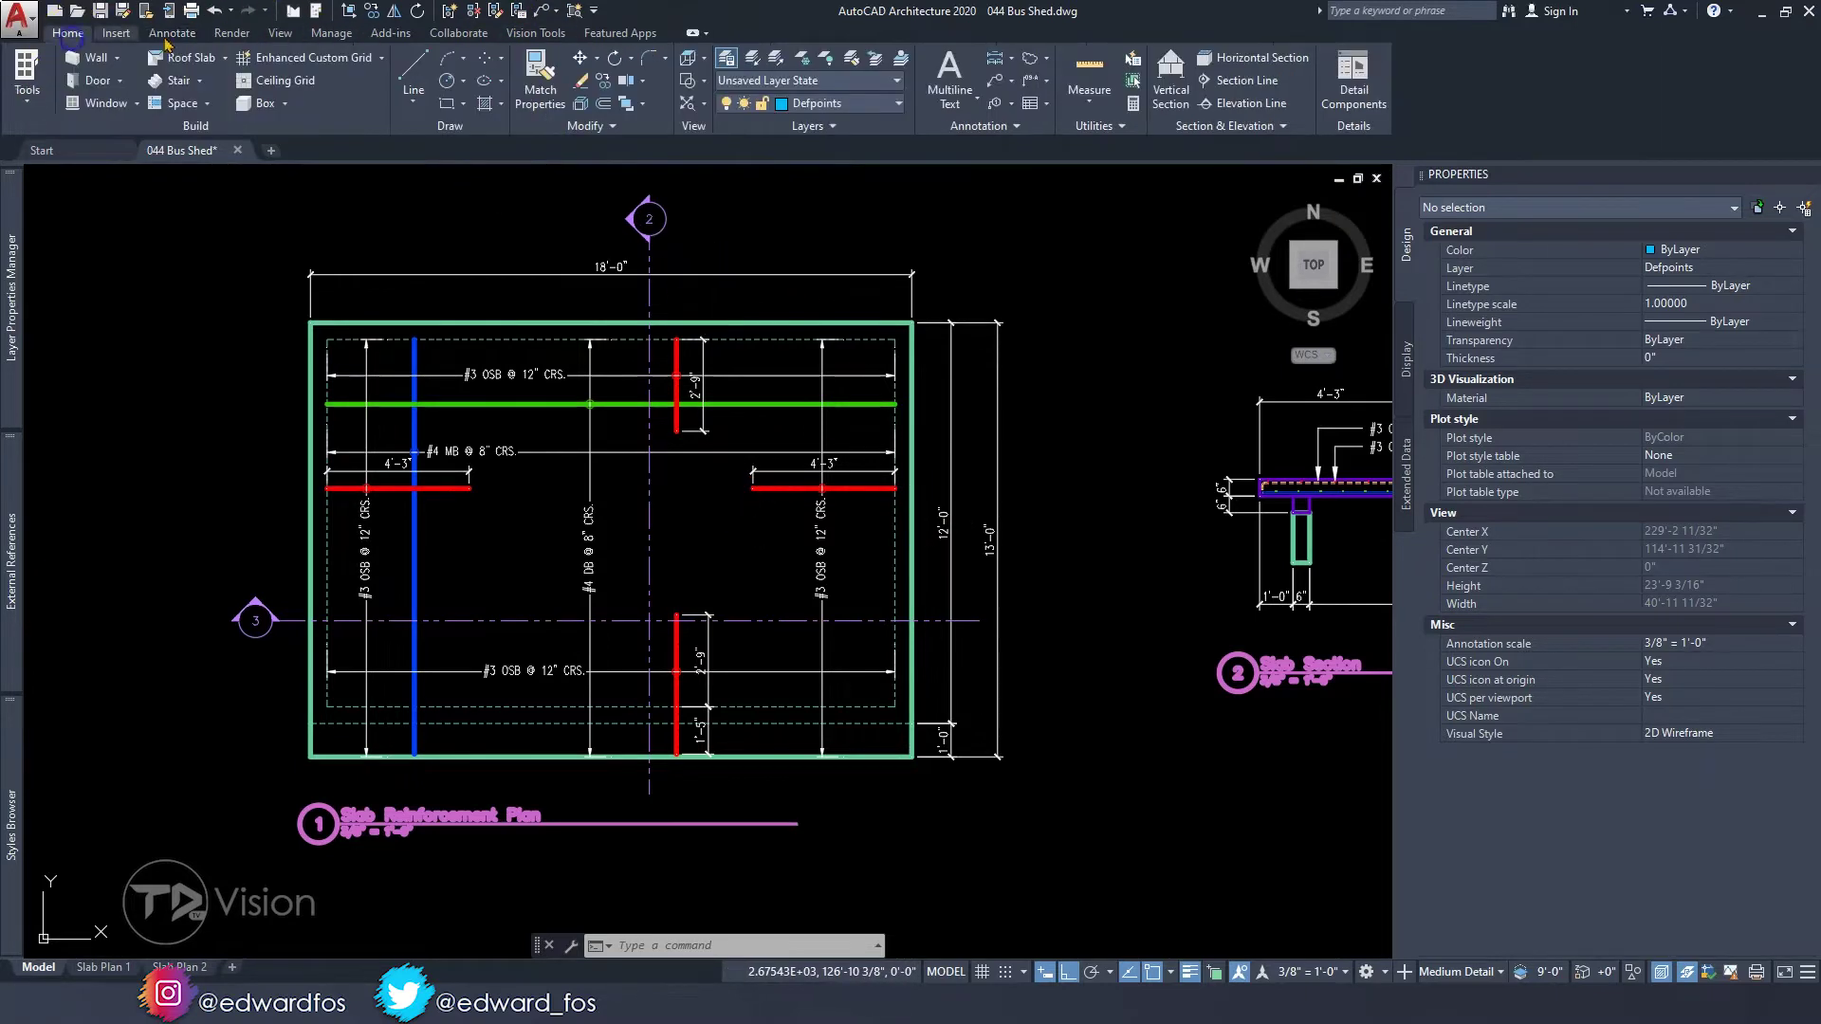
{"action": "left_click", "coordinate": [828, 61]}
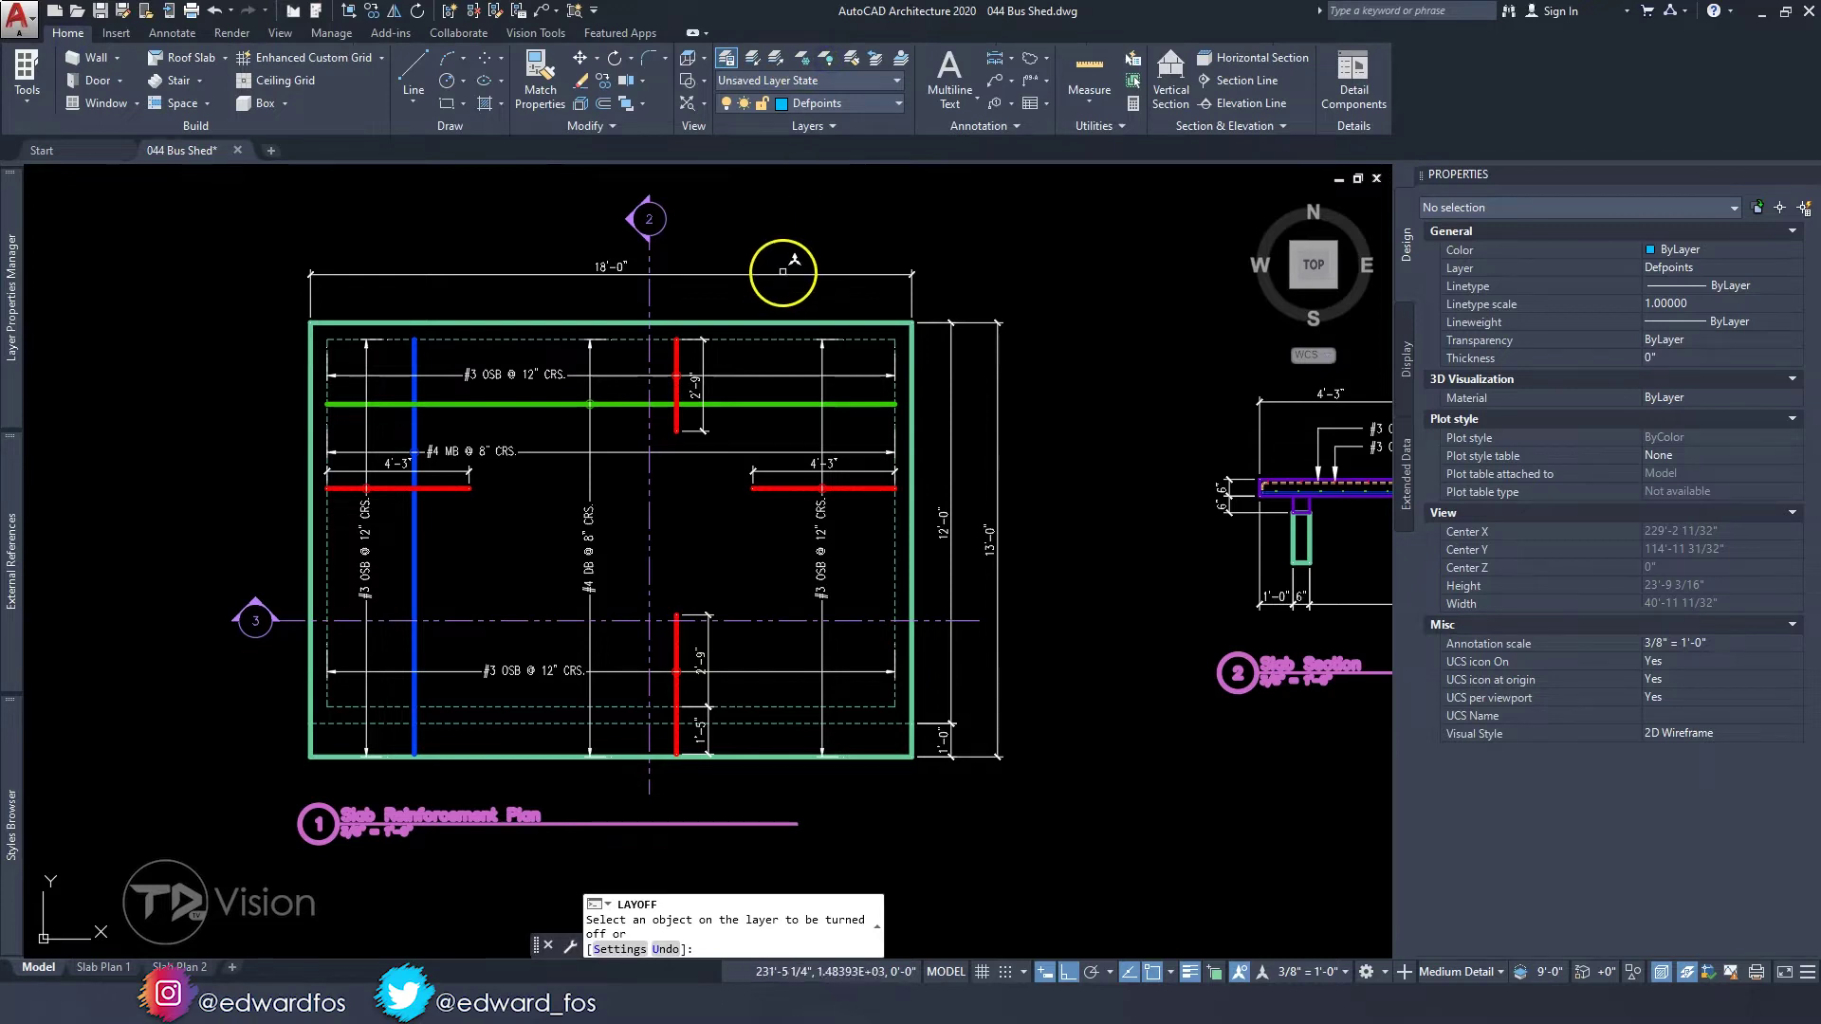
{"action": "left_click", "coordinate": [786, 275]}
{"action": "middle_click_drag", "start_coordinate": [760, 536], "coordinate": [704, 519]}
{"action": "key", "text": "Escape"}
{"action": "key", "text": "Escape"}
{"action": "key", "text": "Escape"}
- Examine the slab outline, dashed beam lines and reinforcement bars in the Slab Reinforcement Plan
{"action": "scroll", "coordinate": [433, 492], "scroll_direction": "up", "scroll_amount": 2}
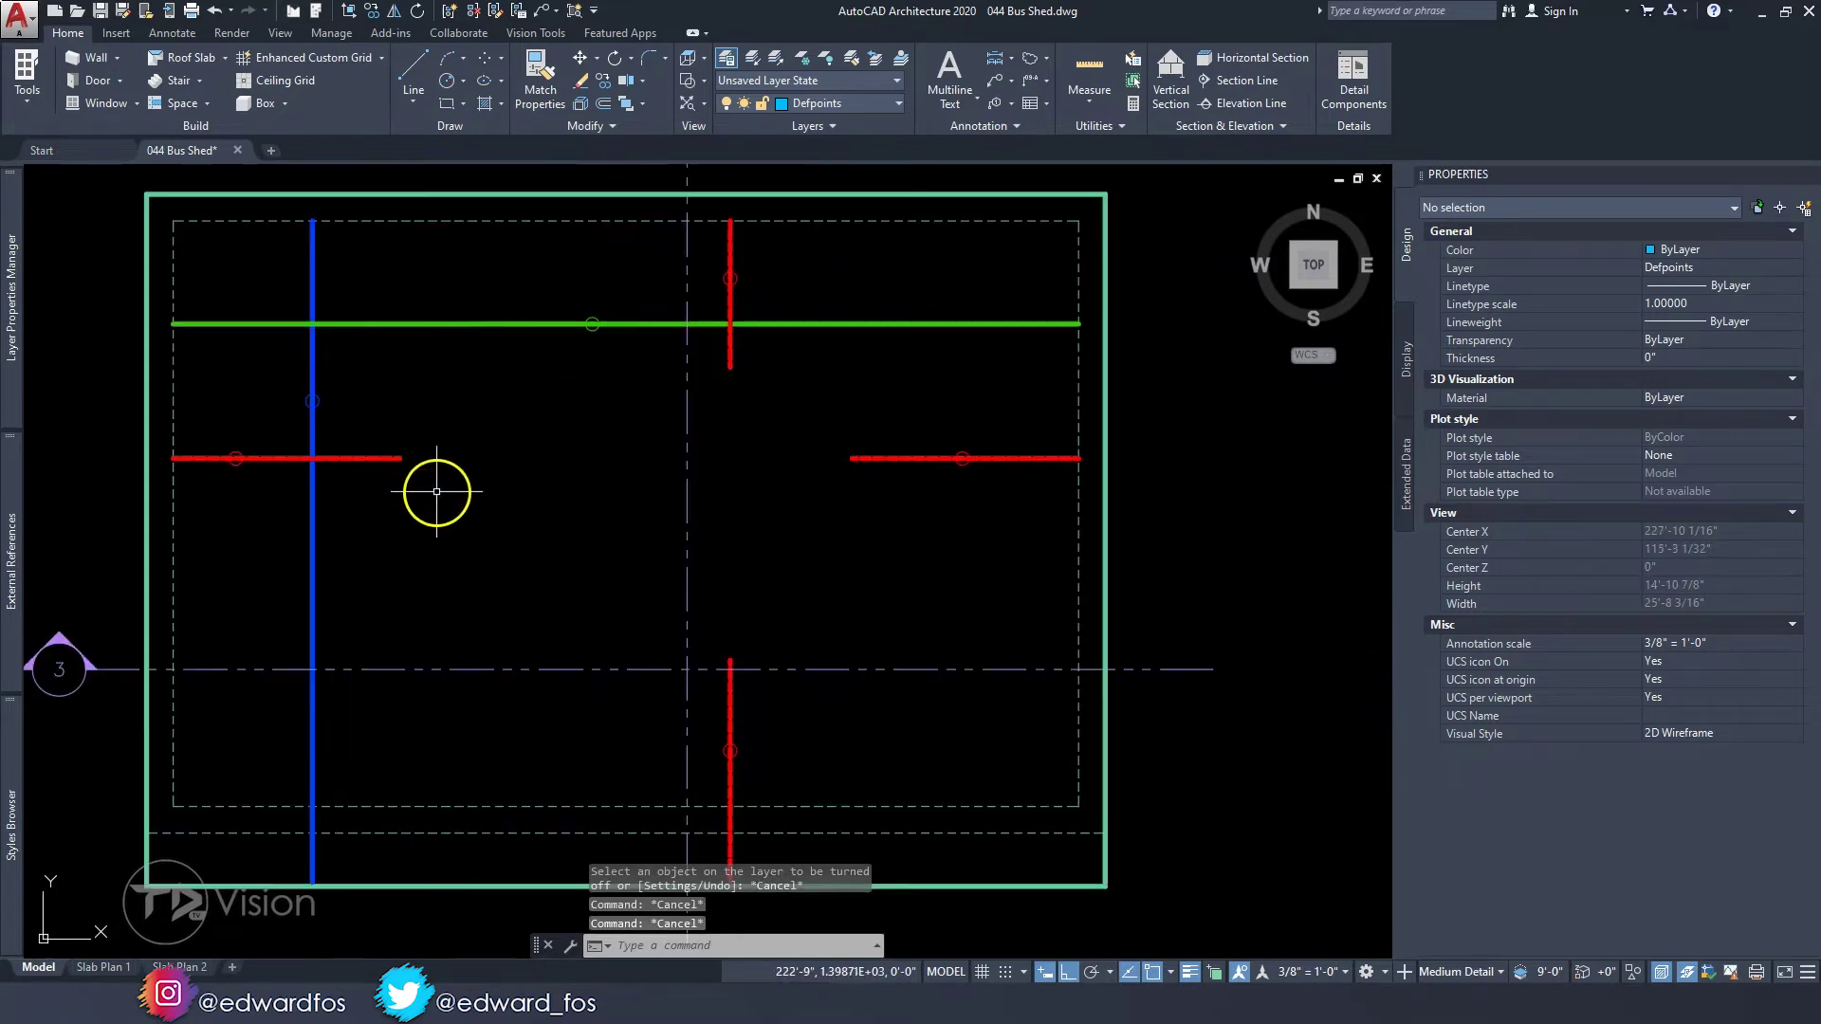
{"action": "middle_click_drag", "start_coordinate": [497, 464], "coordinate": [469, 474]}
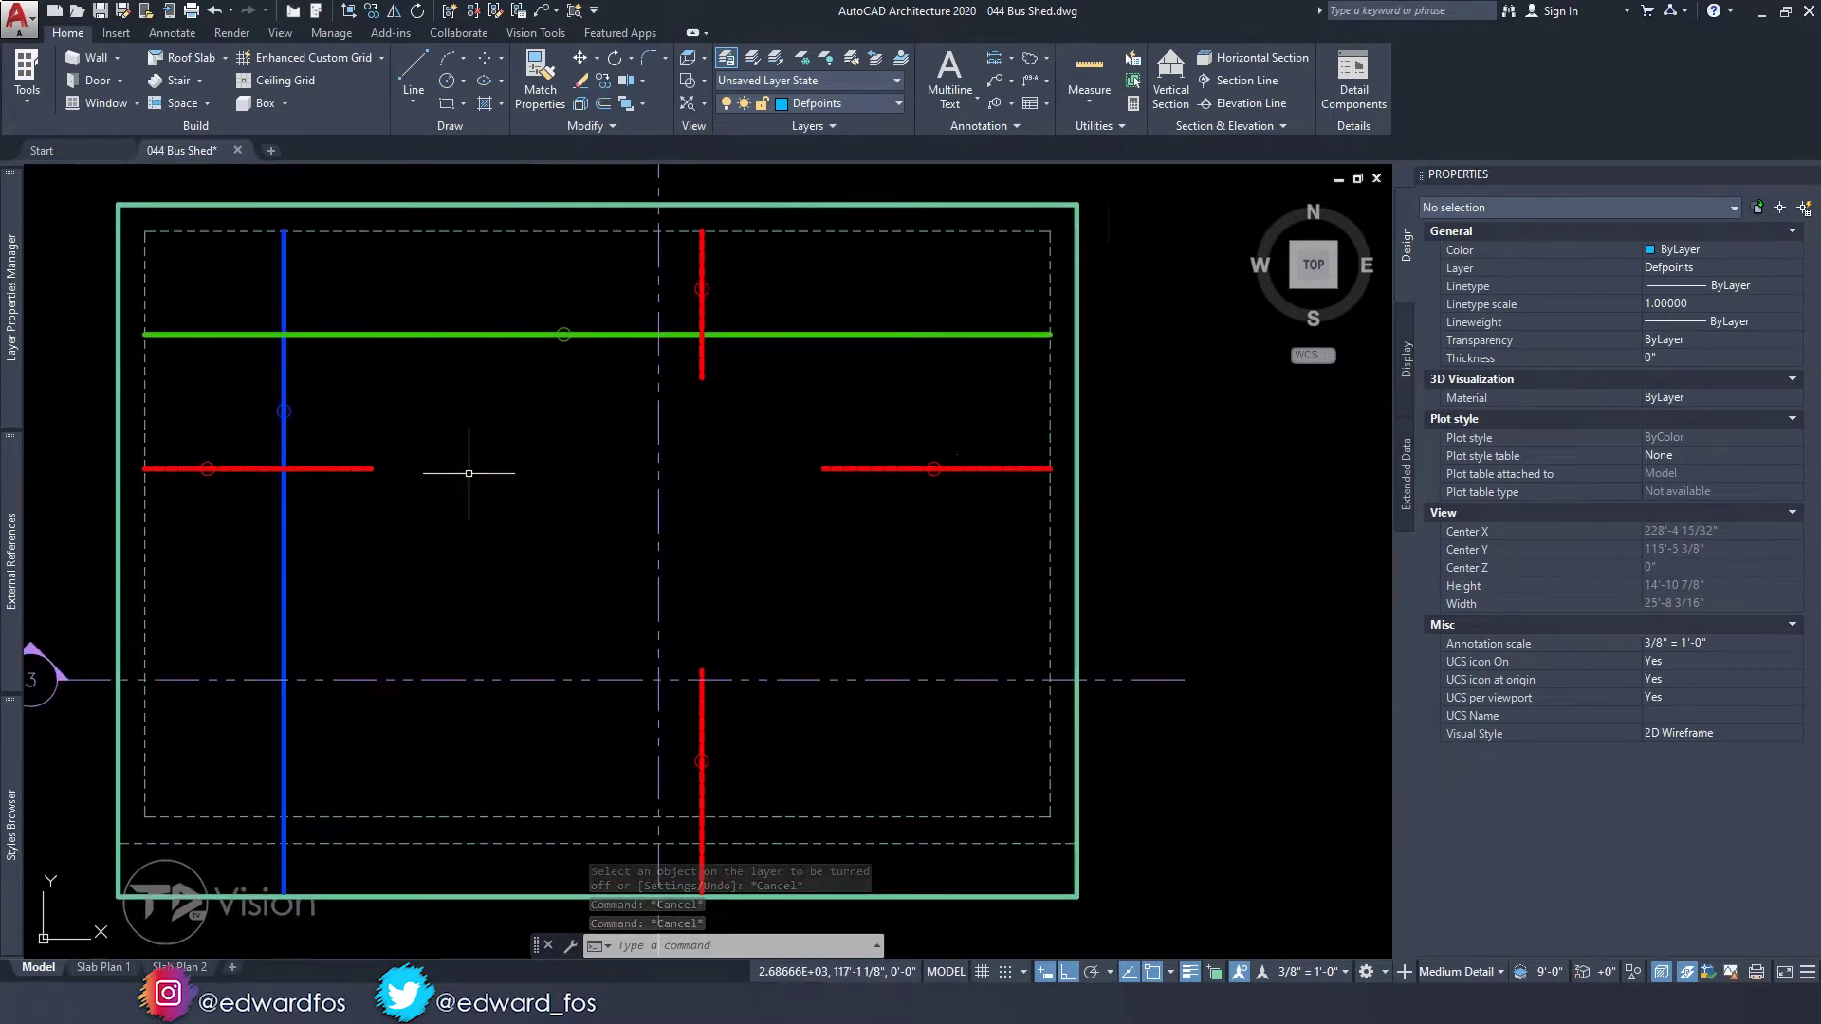
{"action": "scroll", "coordinate": [469, 473], "scroll_direction": "down", "scroll_amount": 2}
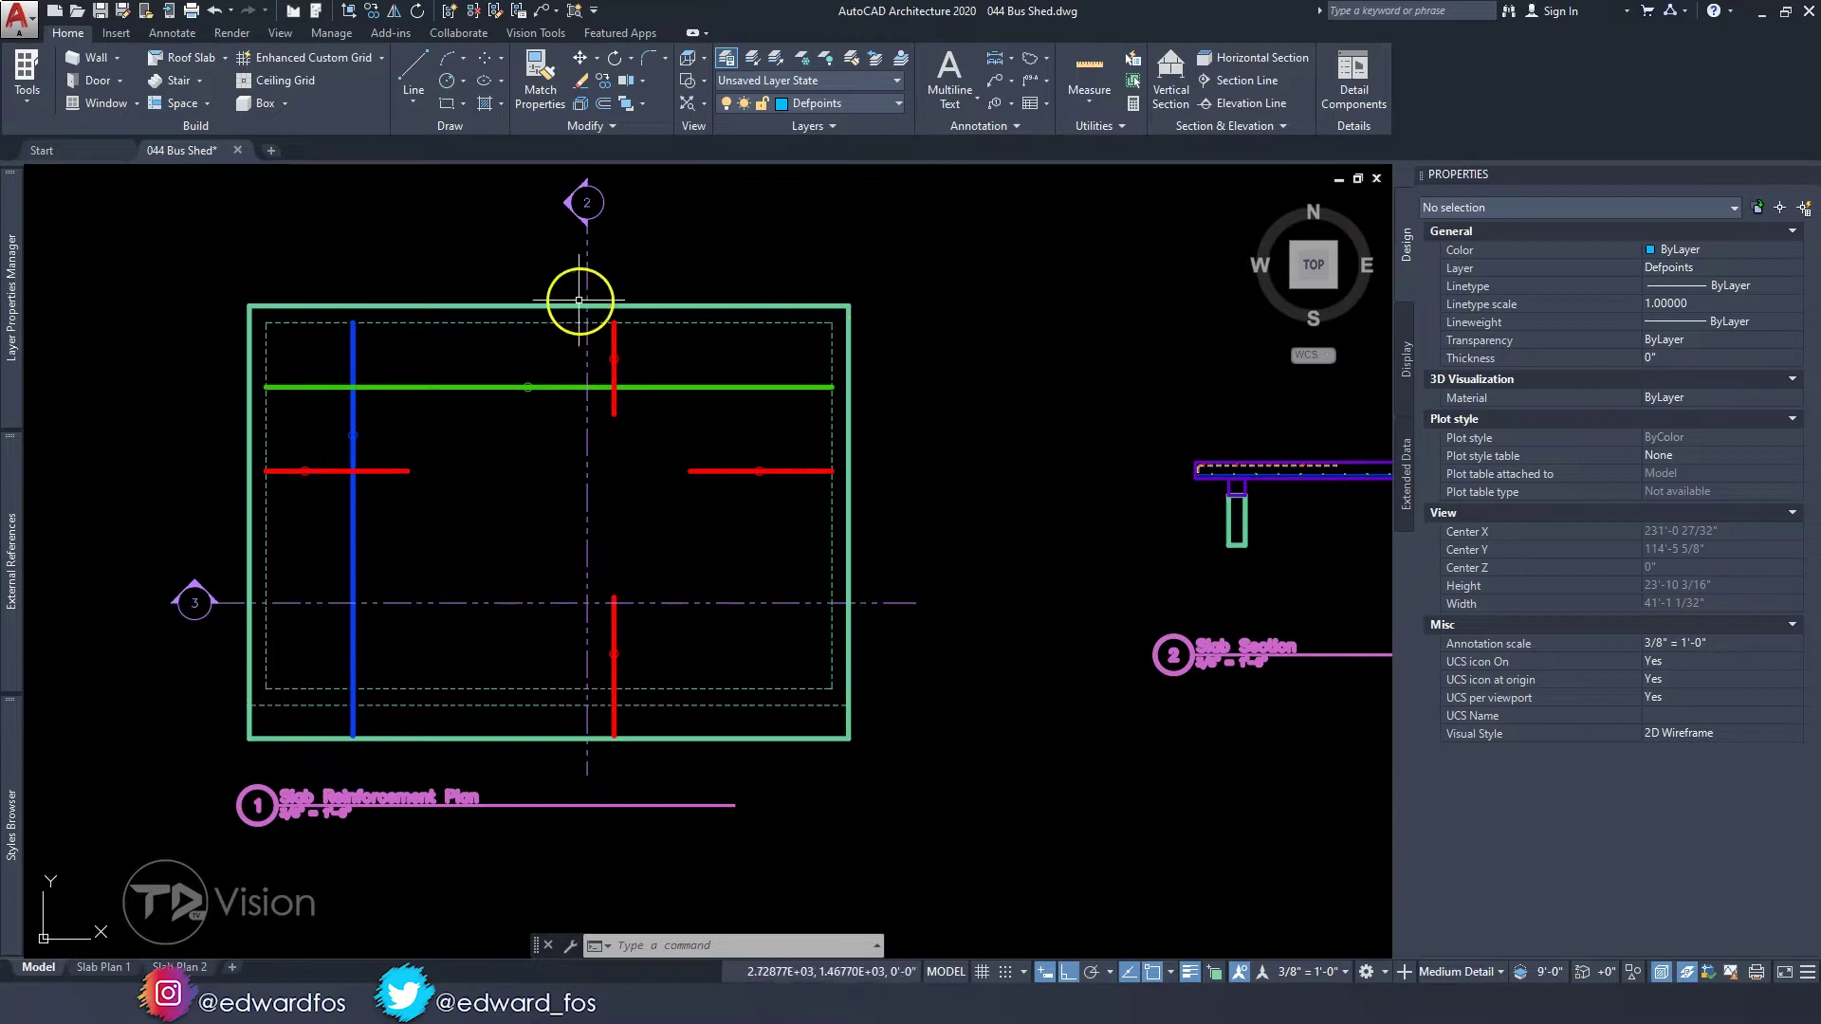
{"action": "scroll", "coordinate": [290, 319], "scroll_direction": "up", "scroll_amount": 6}
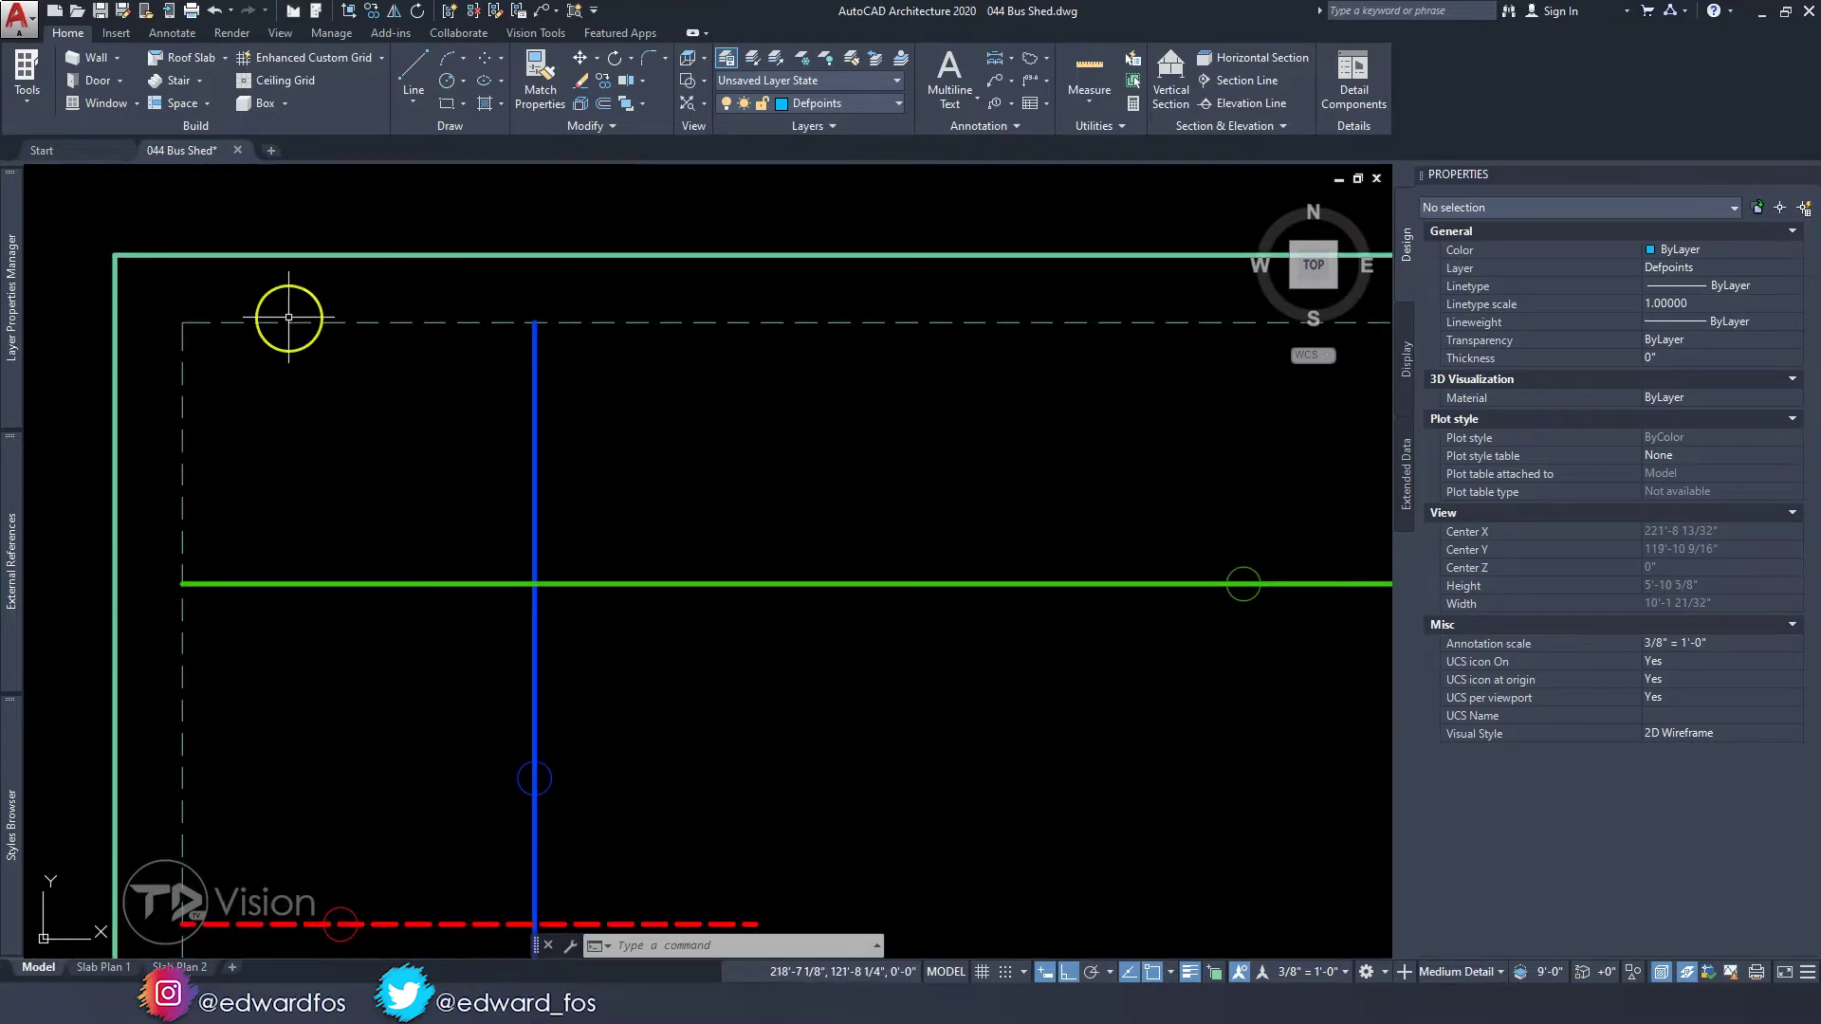
{"action": "scroll", "coordinate": [203, 553], "scroll_direction": "down", "scroll_amount": 4}
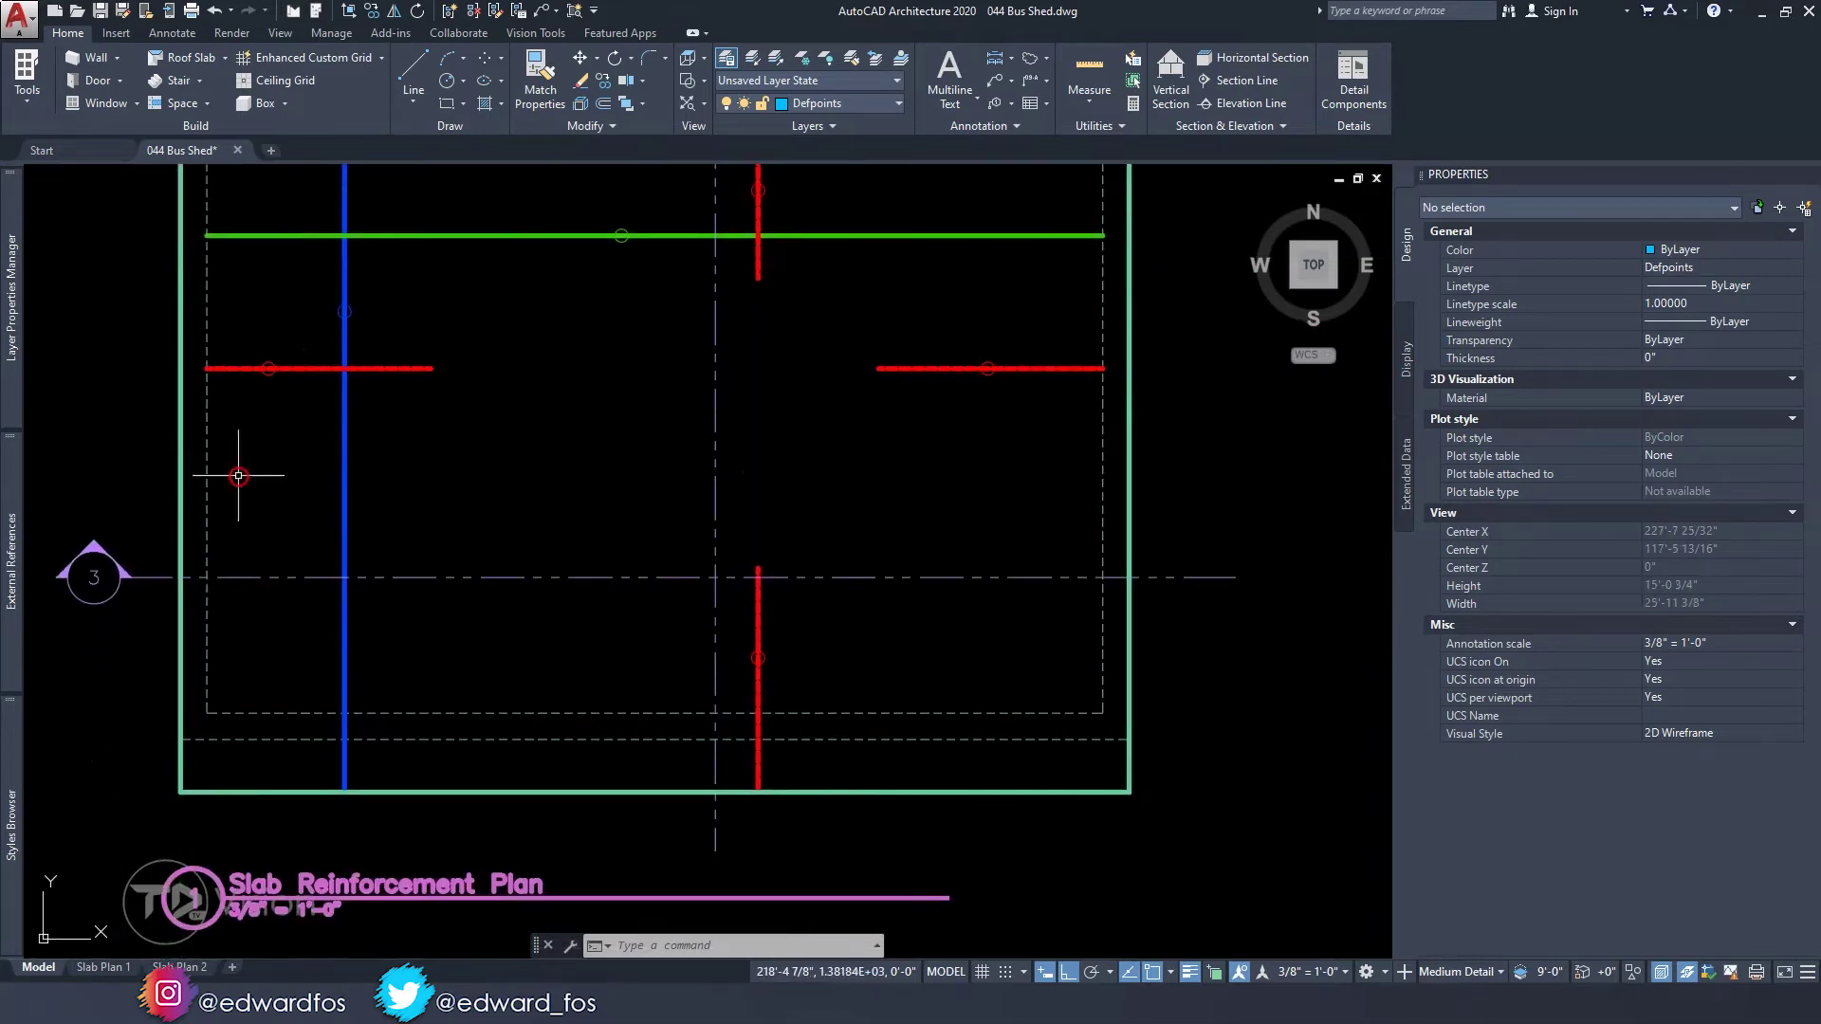
- Examine the slab's edges and dashed beam lines in the plan, checking them briefly against the reinforced roof in the SketchUp model
{"action": "middle_click_drag", "start_coordinate": [1096, 438], "coordinate": [1118, 675]}
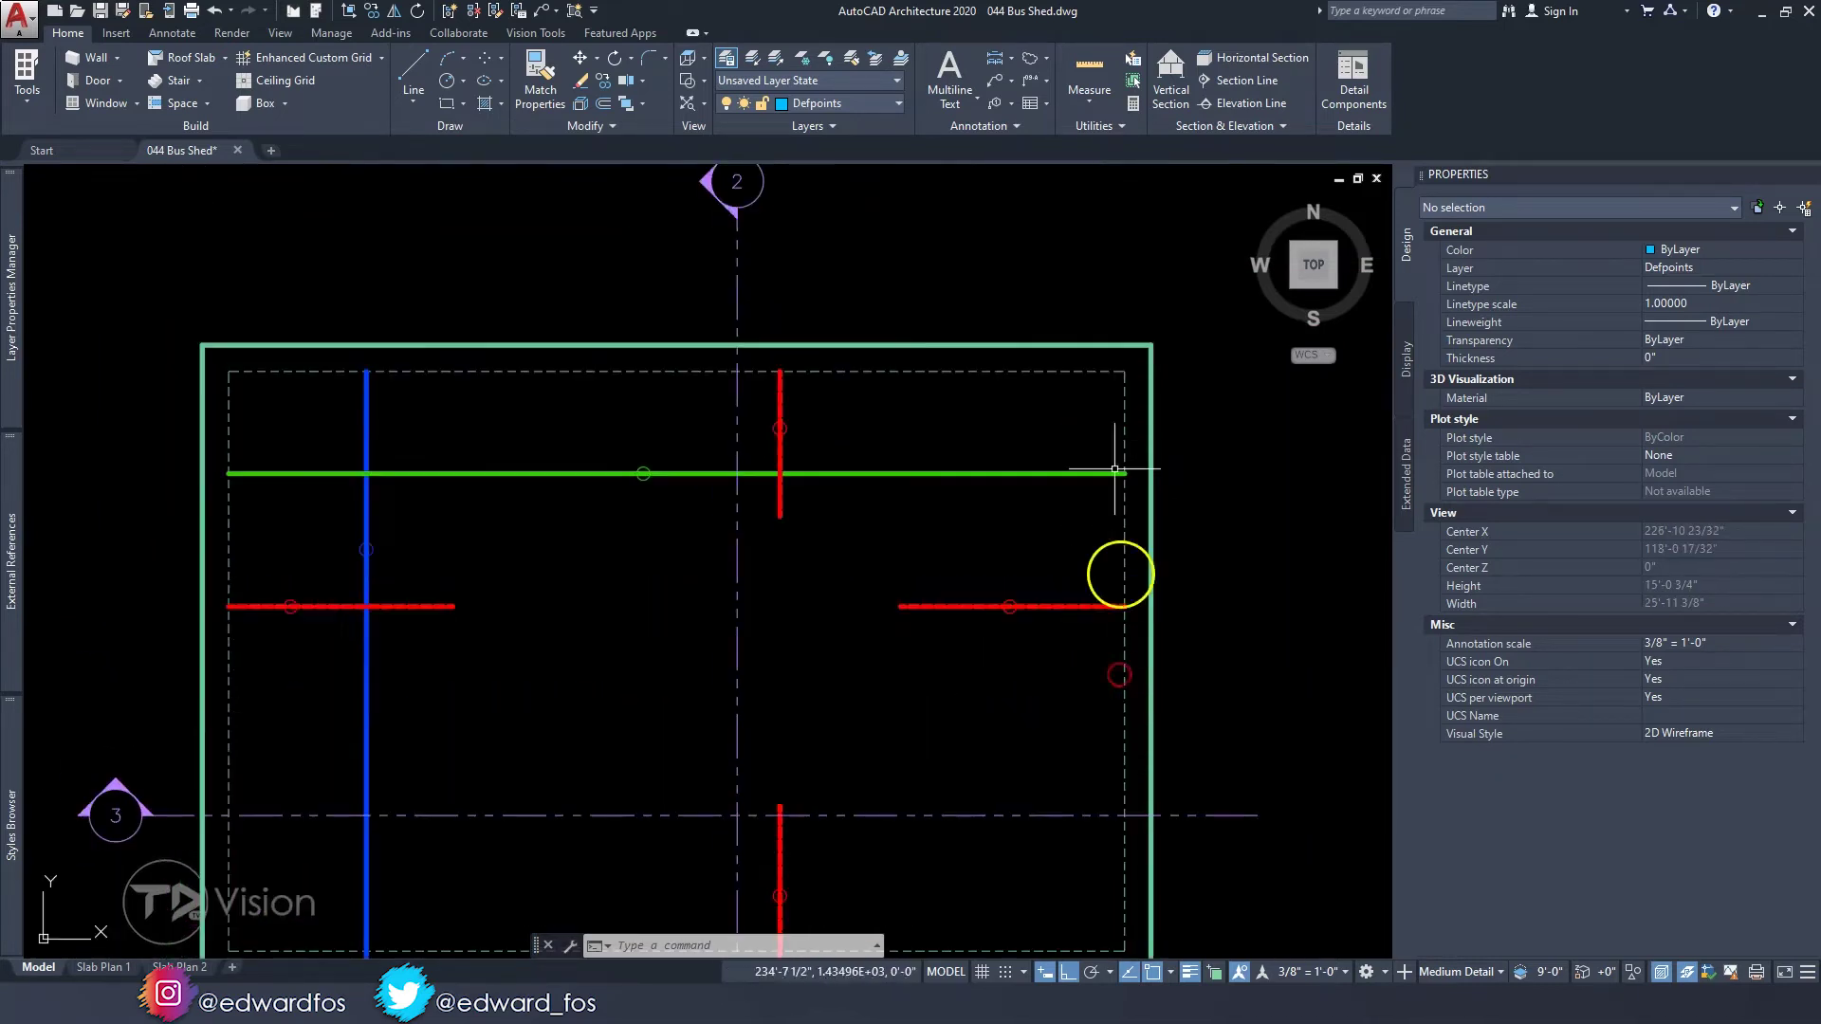
{"action": "middle_click_drag", "start_coordinate": [251, 556], "coordinate": [252, 448]}
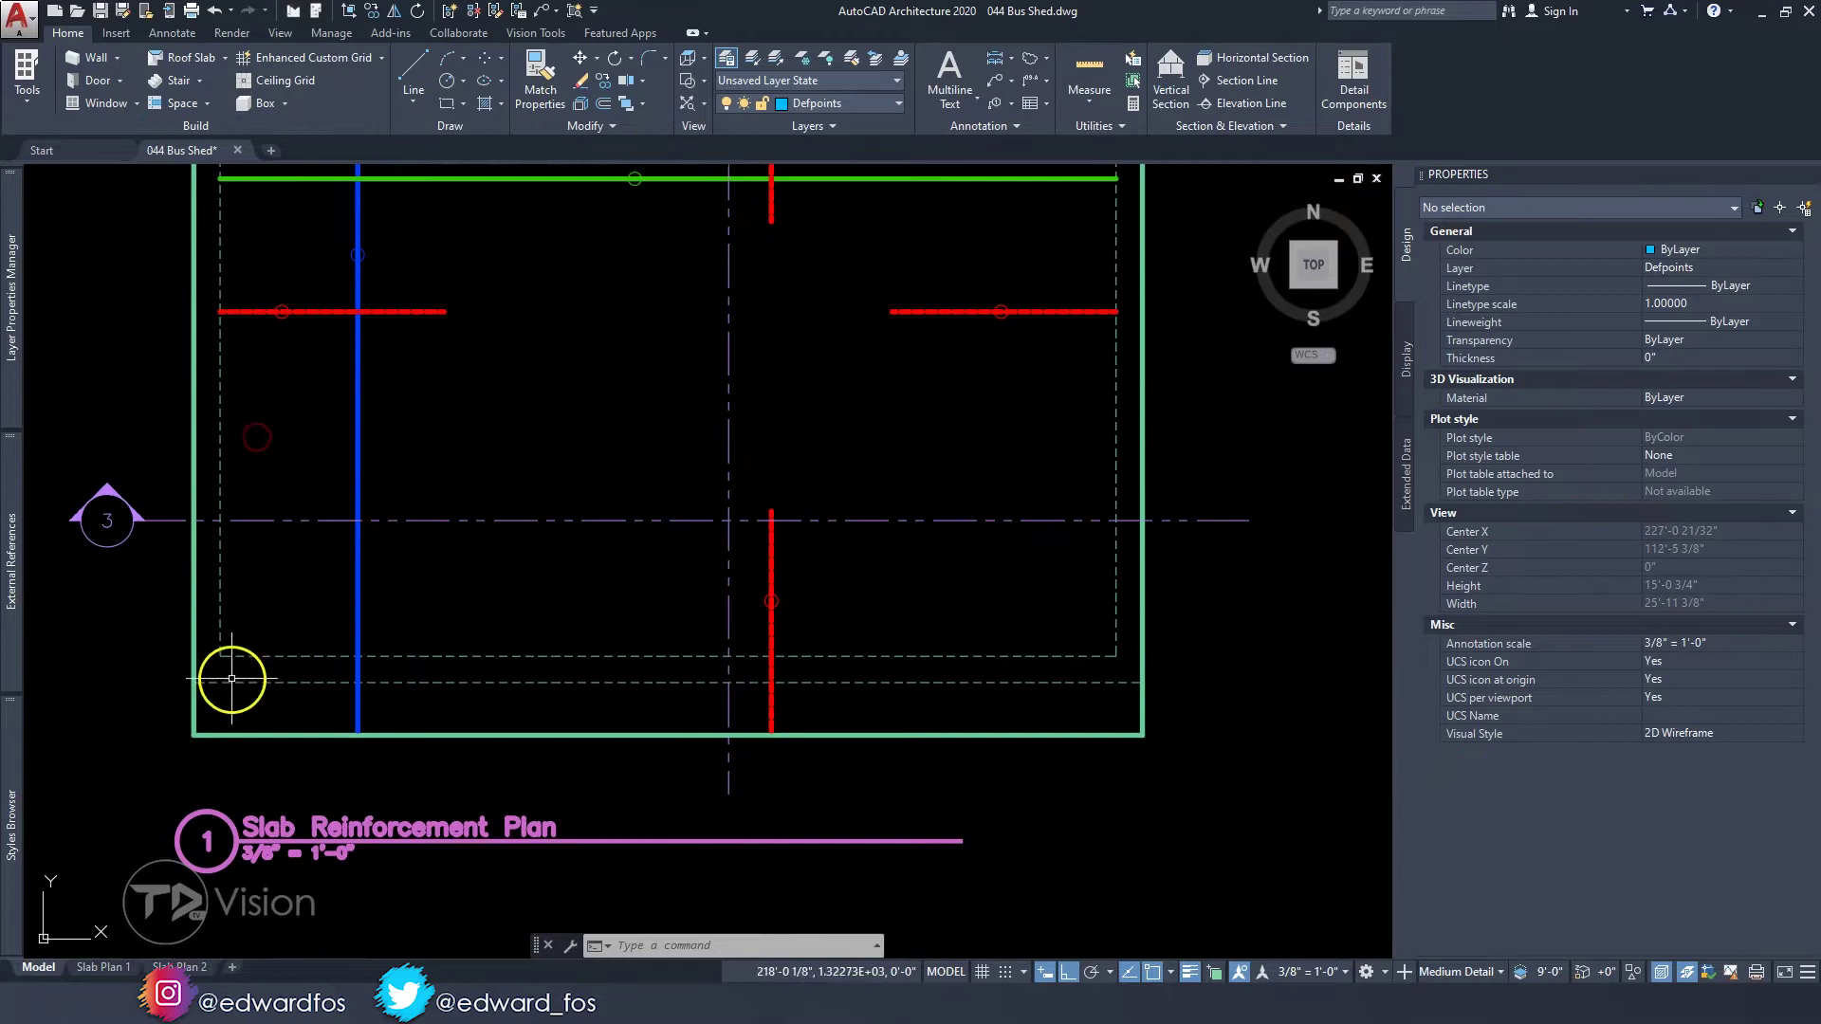
{"action": "scroll", "coordinate": [529, 564], "scroll_direction": "up", "scroll_amount": 4}
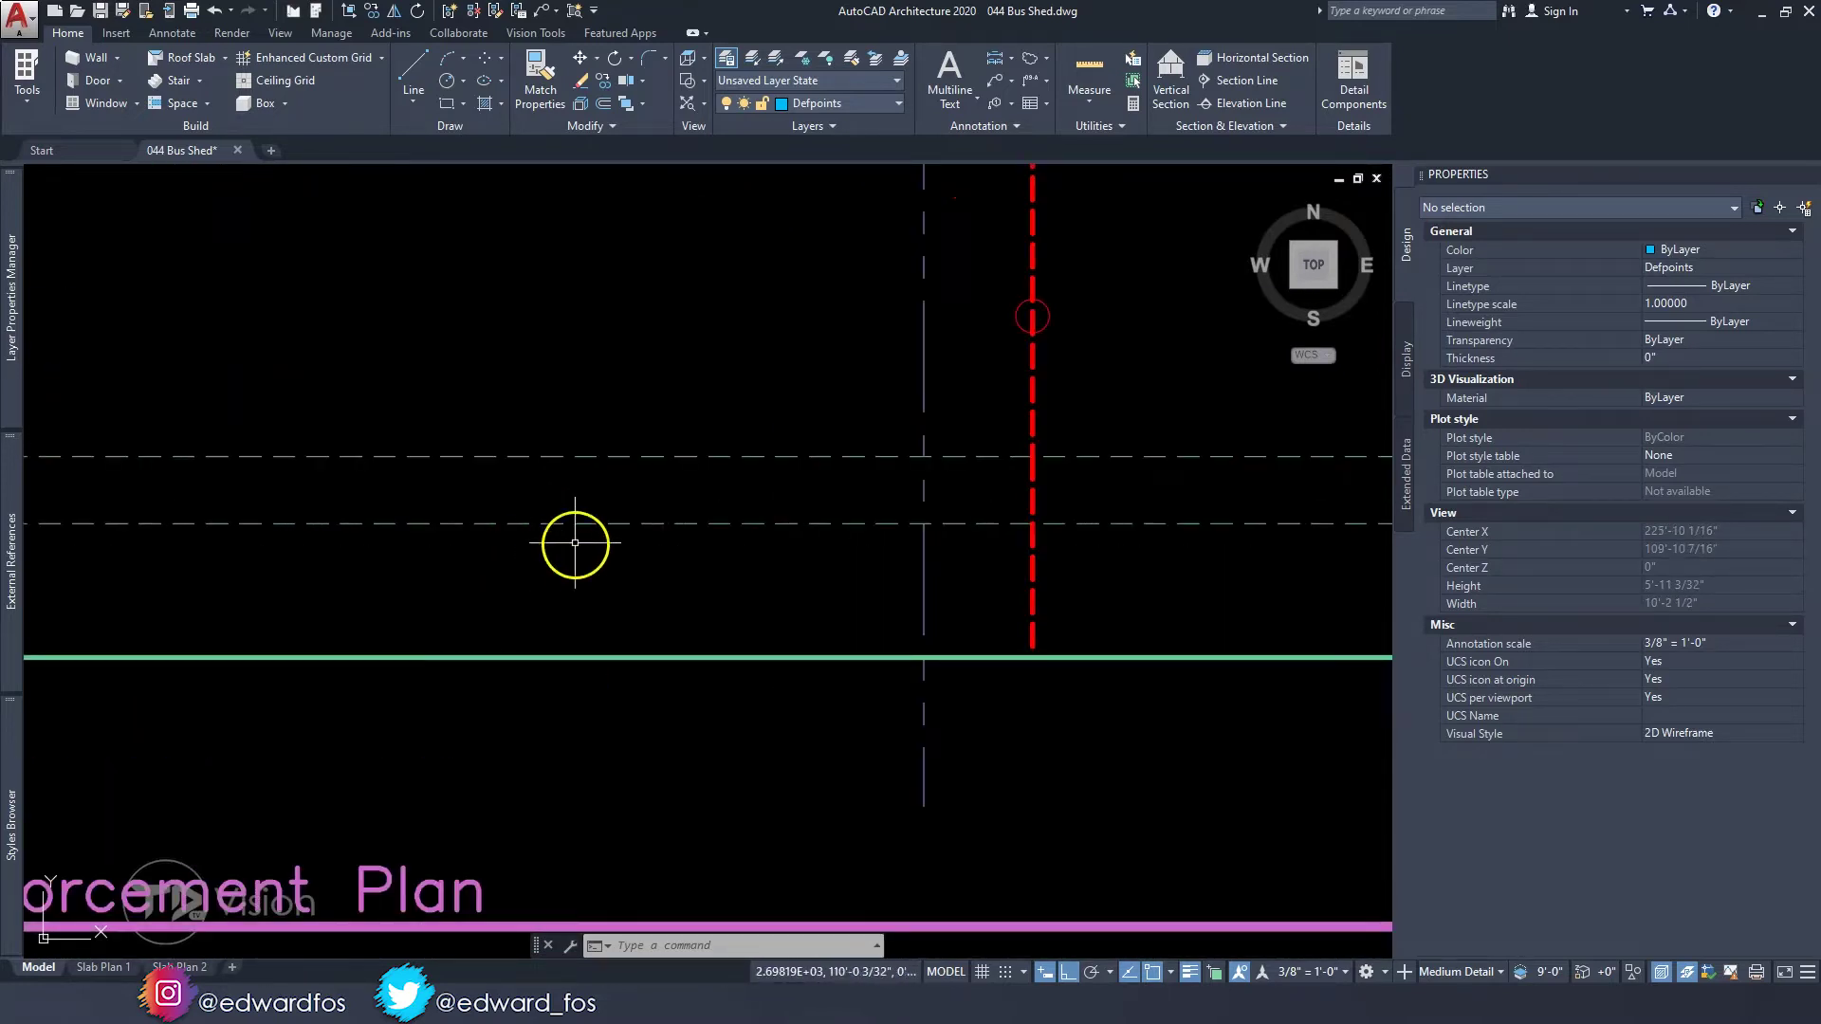
{"action": "left_click", "coordinate": [878, 1004]}
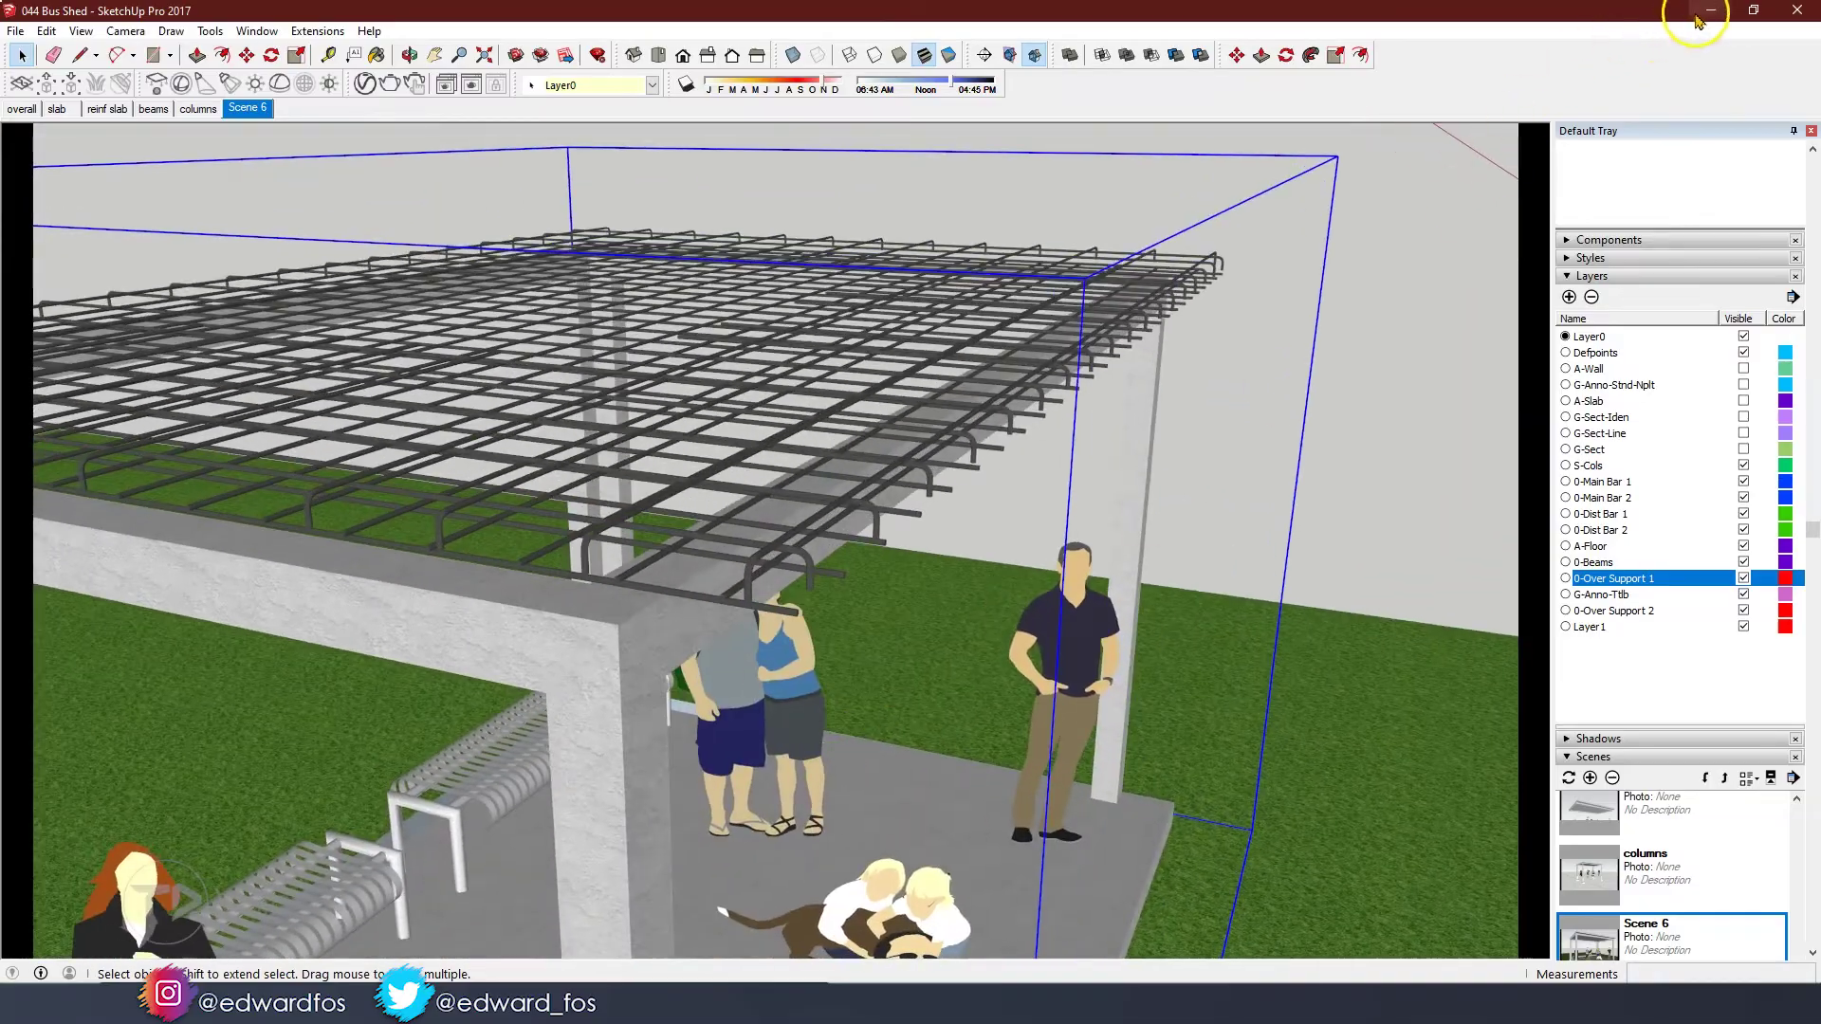
{"action": "left_click", "coordinate": [1707, 12]}
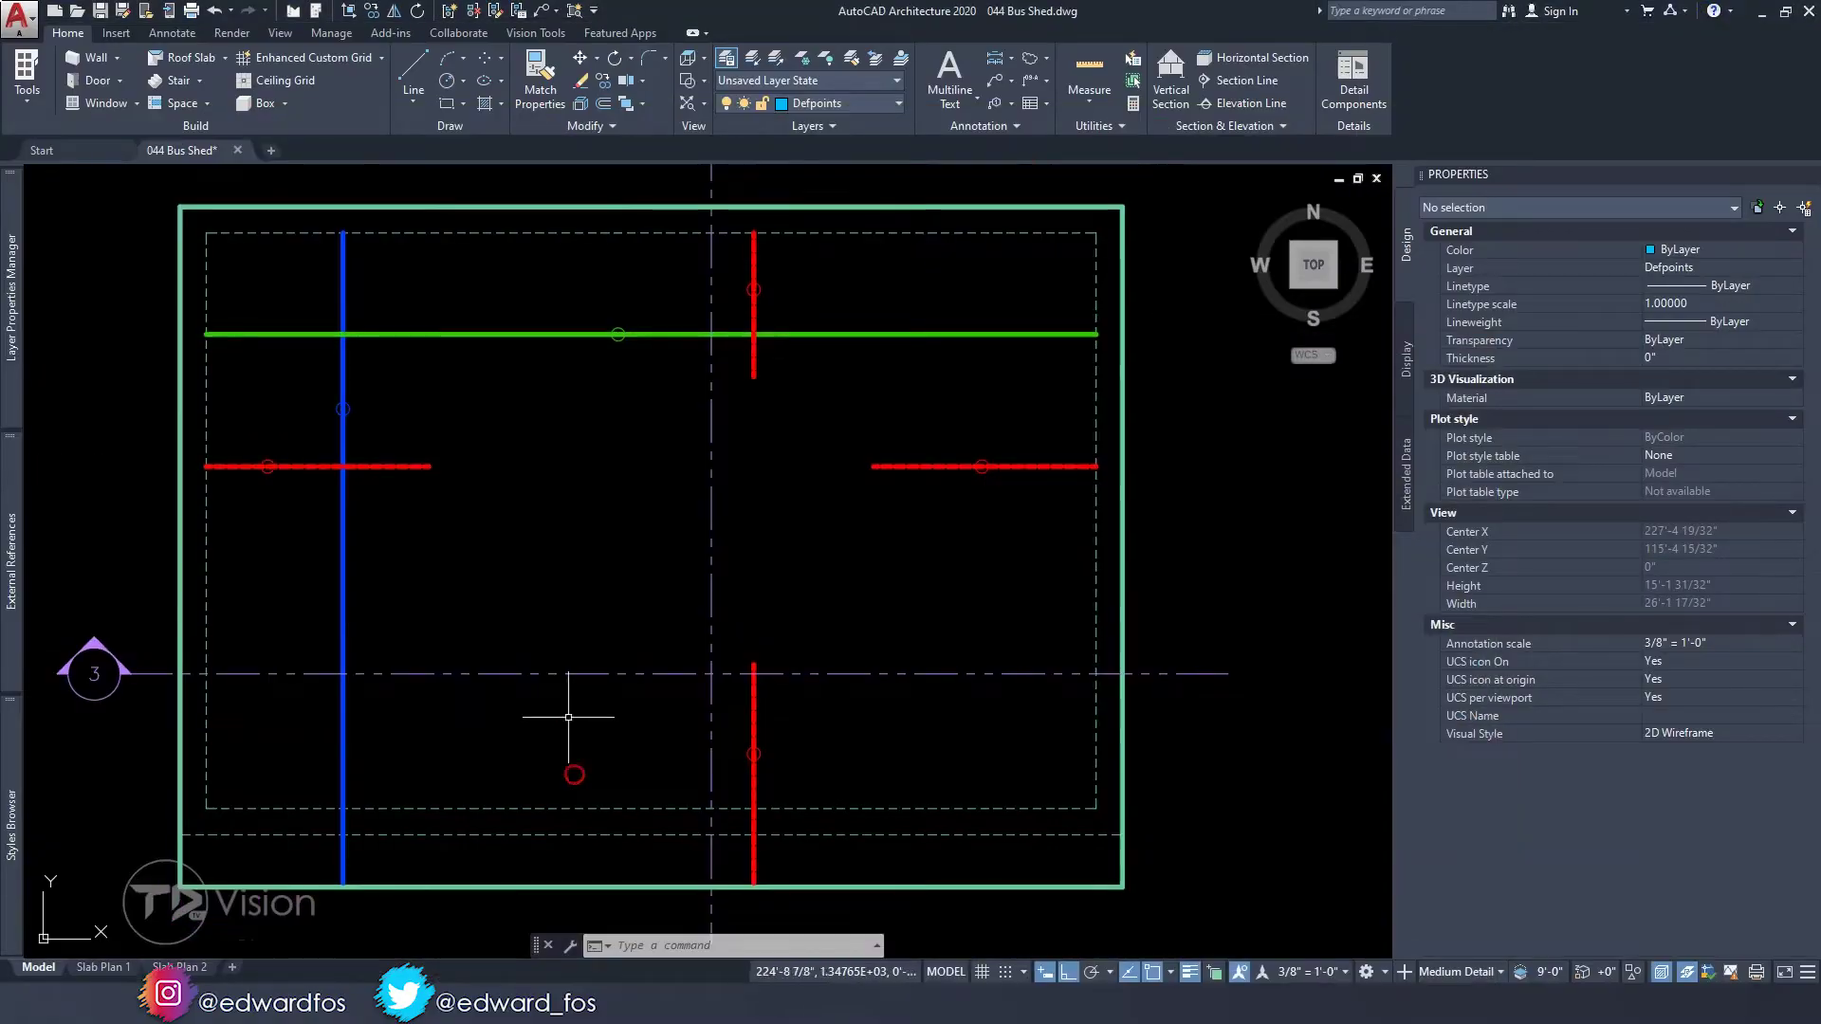
{"action": "middle_click_drag", "start_coordinate": [1112, 681], "coordinate": [1092, 541]}
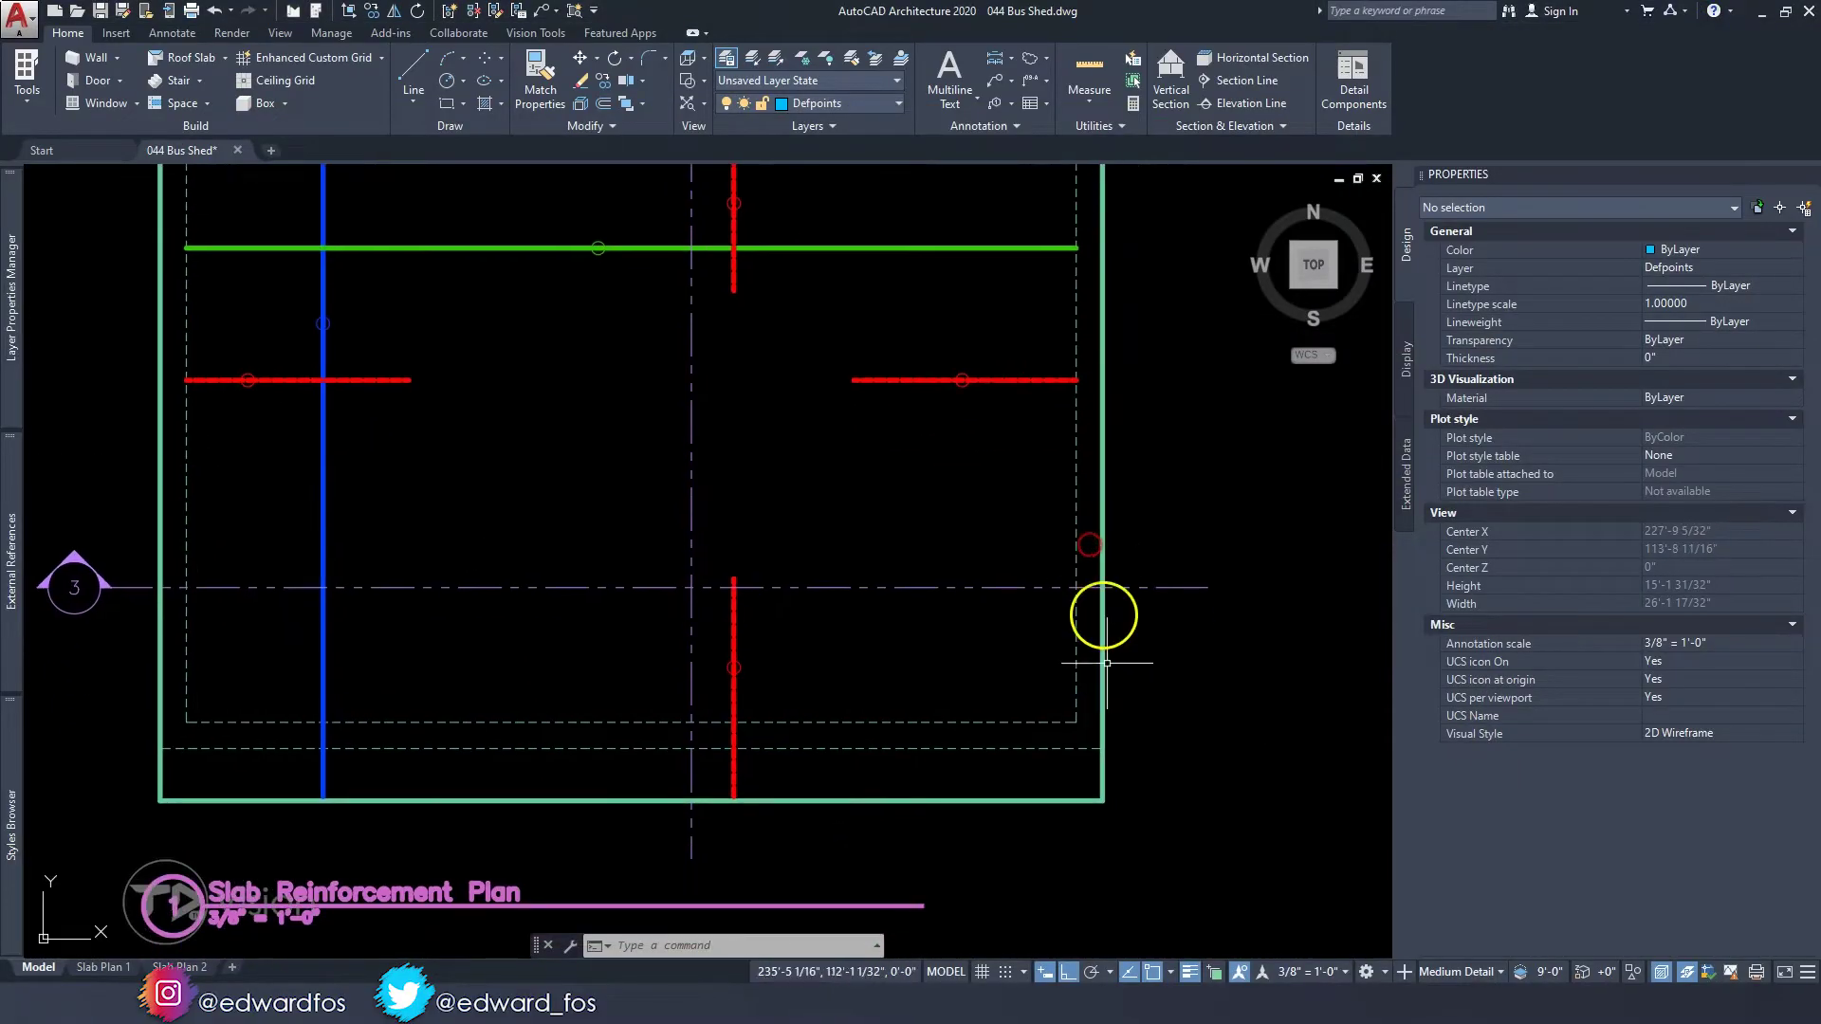
{"action": "middle_click_drag", "start_coordinate": [319, 456], "coordinate": [298, 555]}
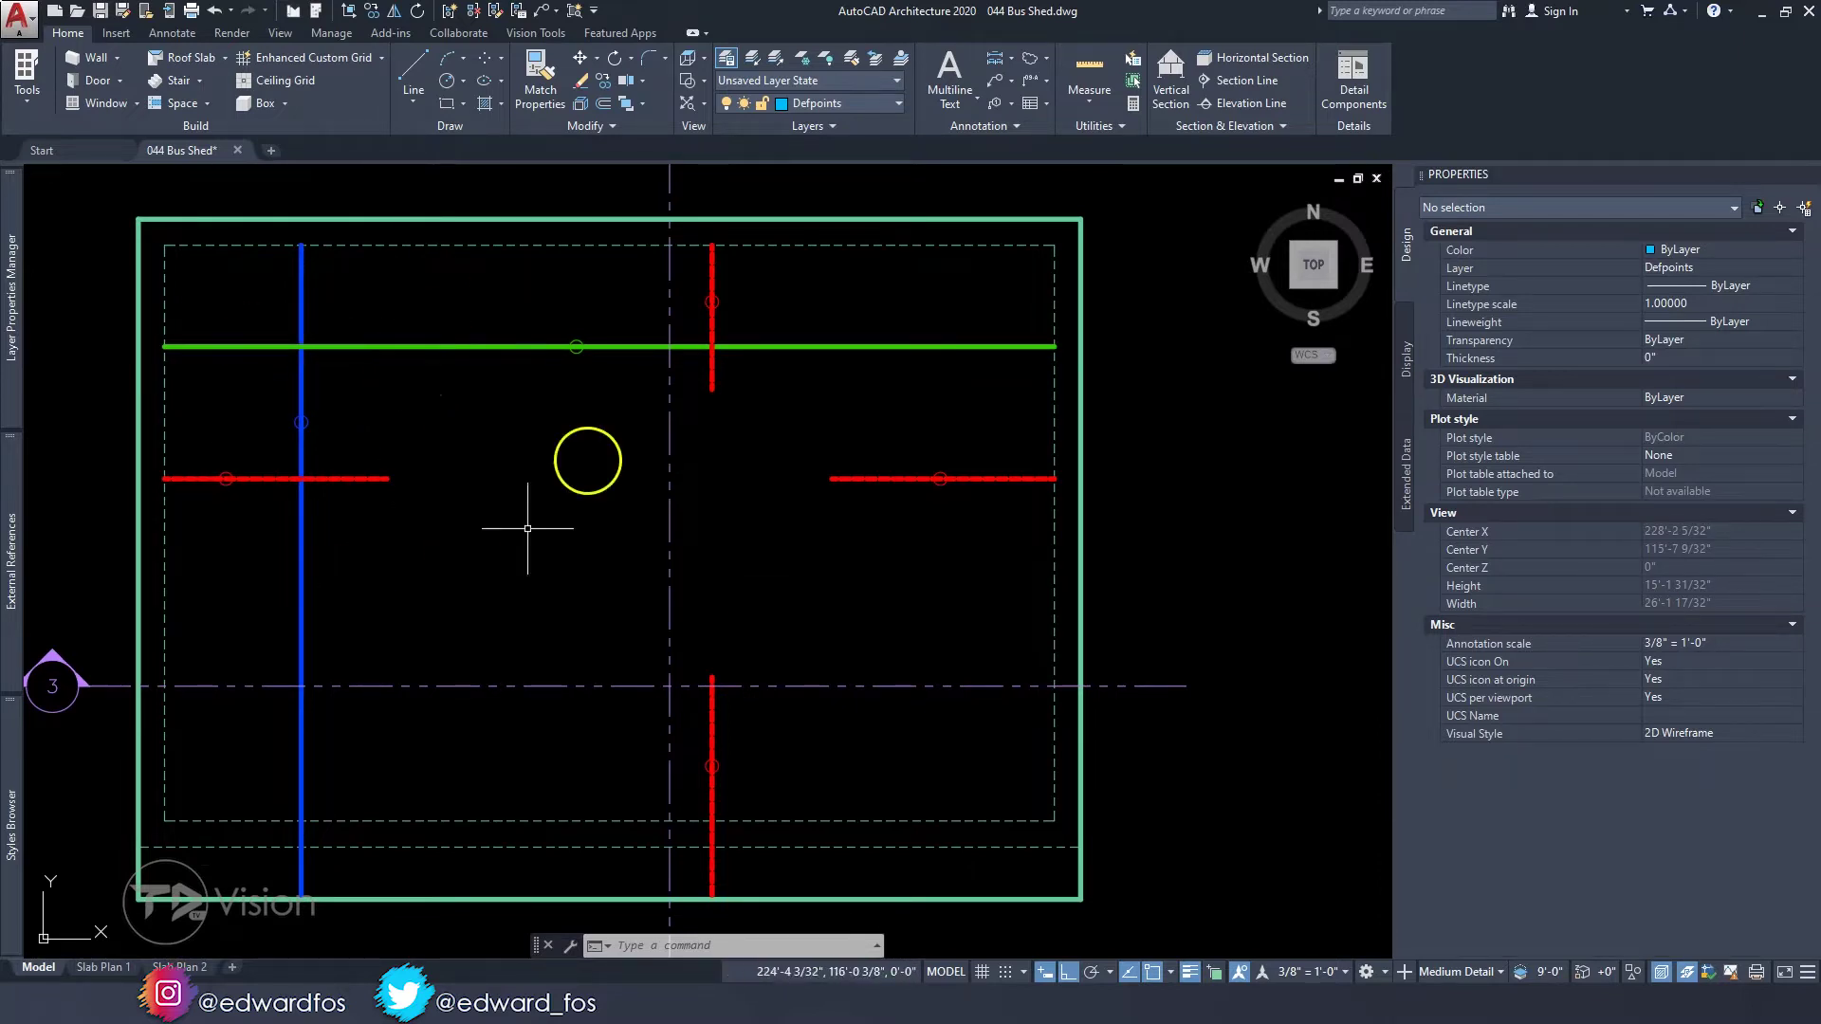
- Select the green distribution bar and the blue main bar separately to inspect their properties, and clear the selection
{"action": "left_click", "coordinate": [441, 398]}
{"action": "left_click", "coordinate": [395, 326]}
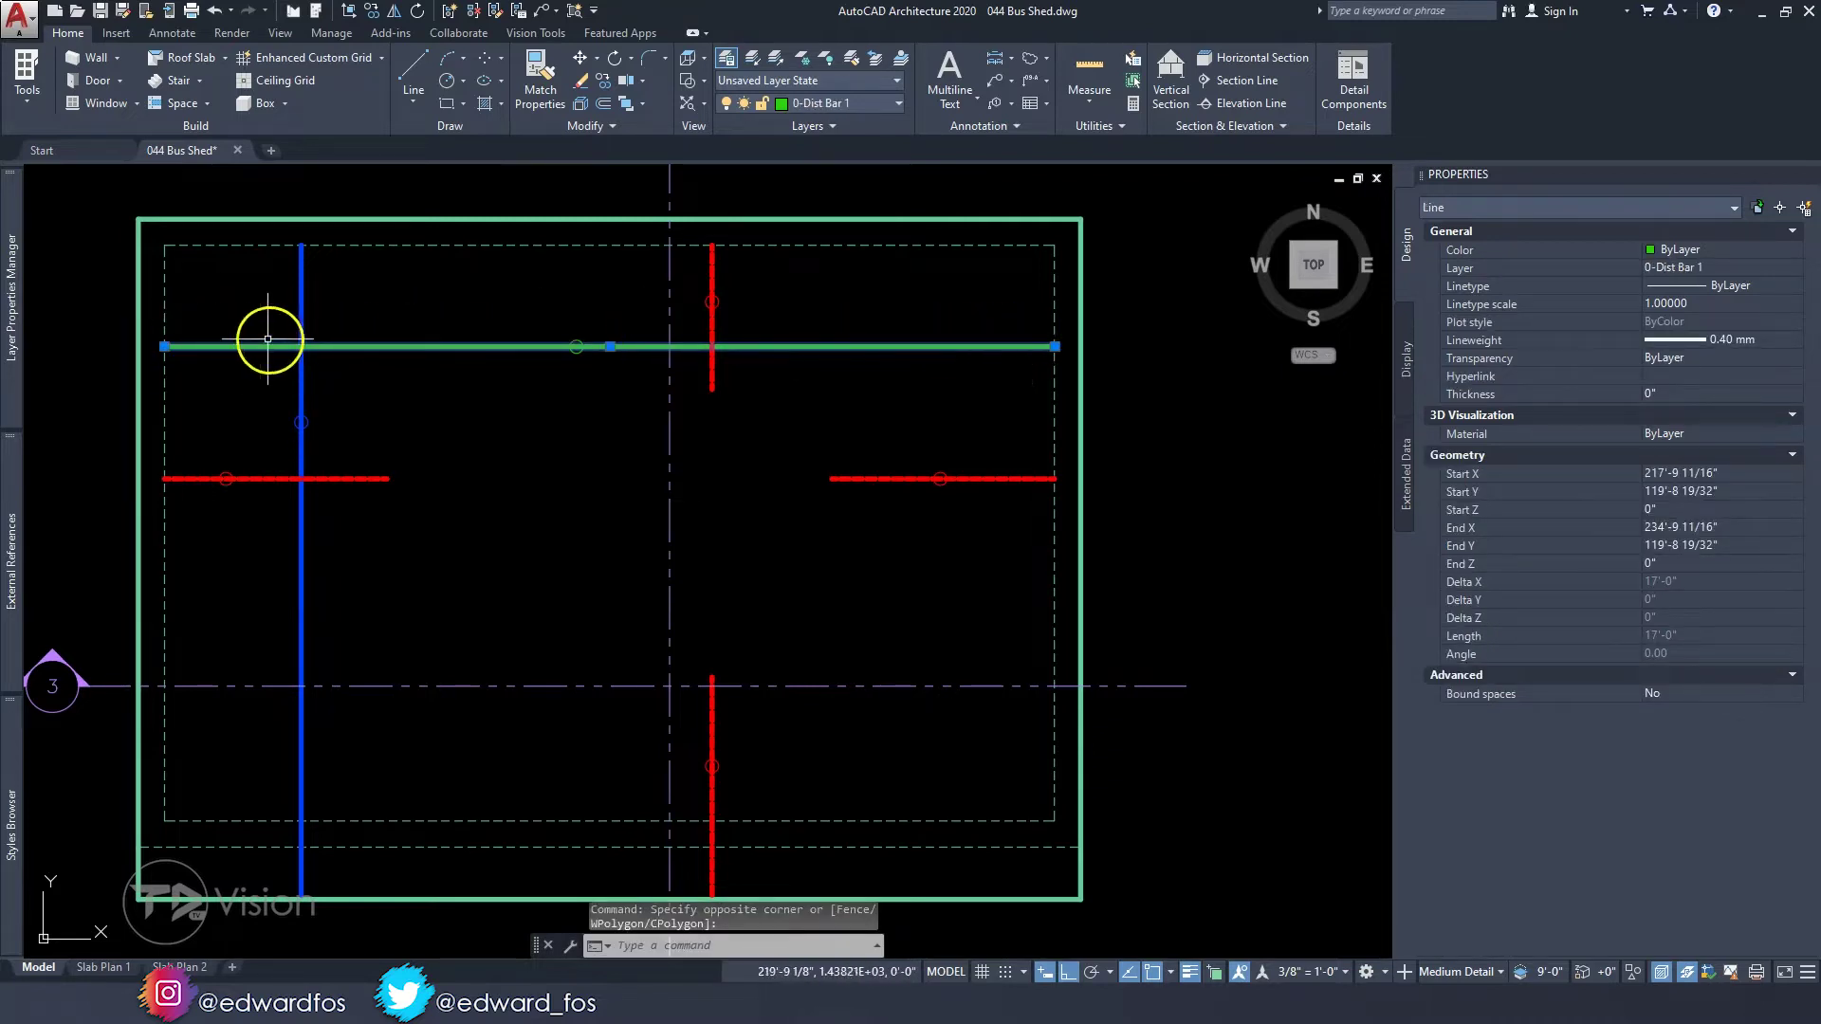
{"action": "left_click", "coordinate": [341, 575]}
{"action": "left_click", "coordinate": [257, 563]}
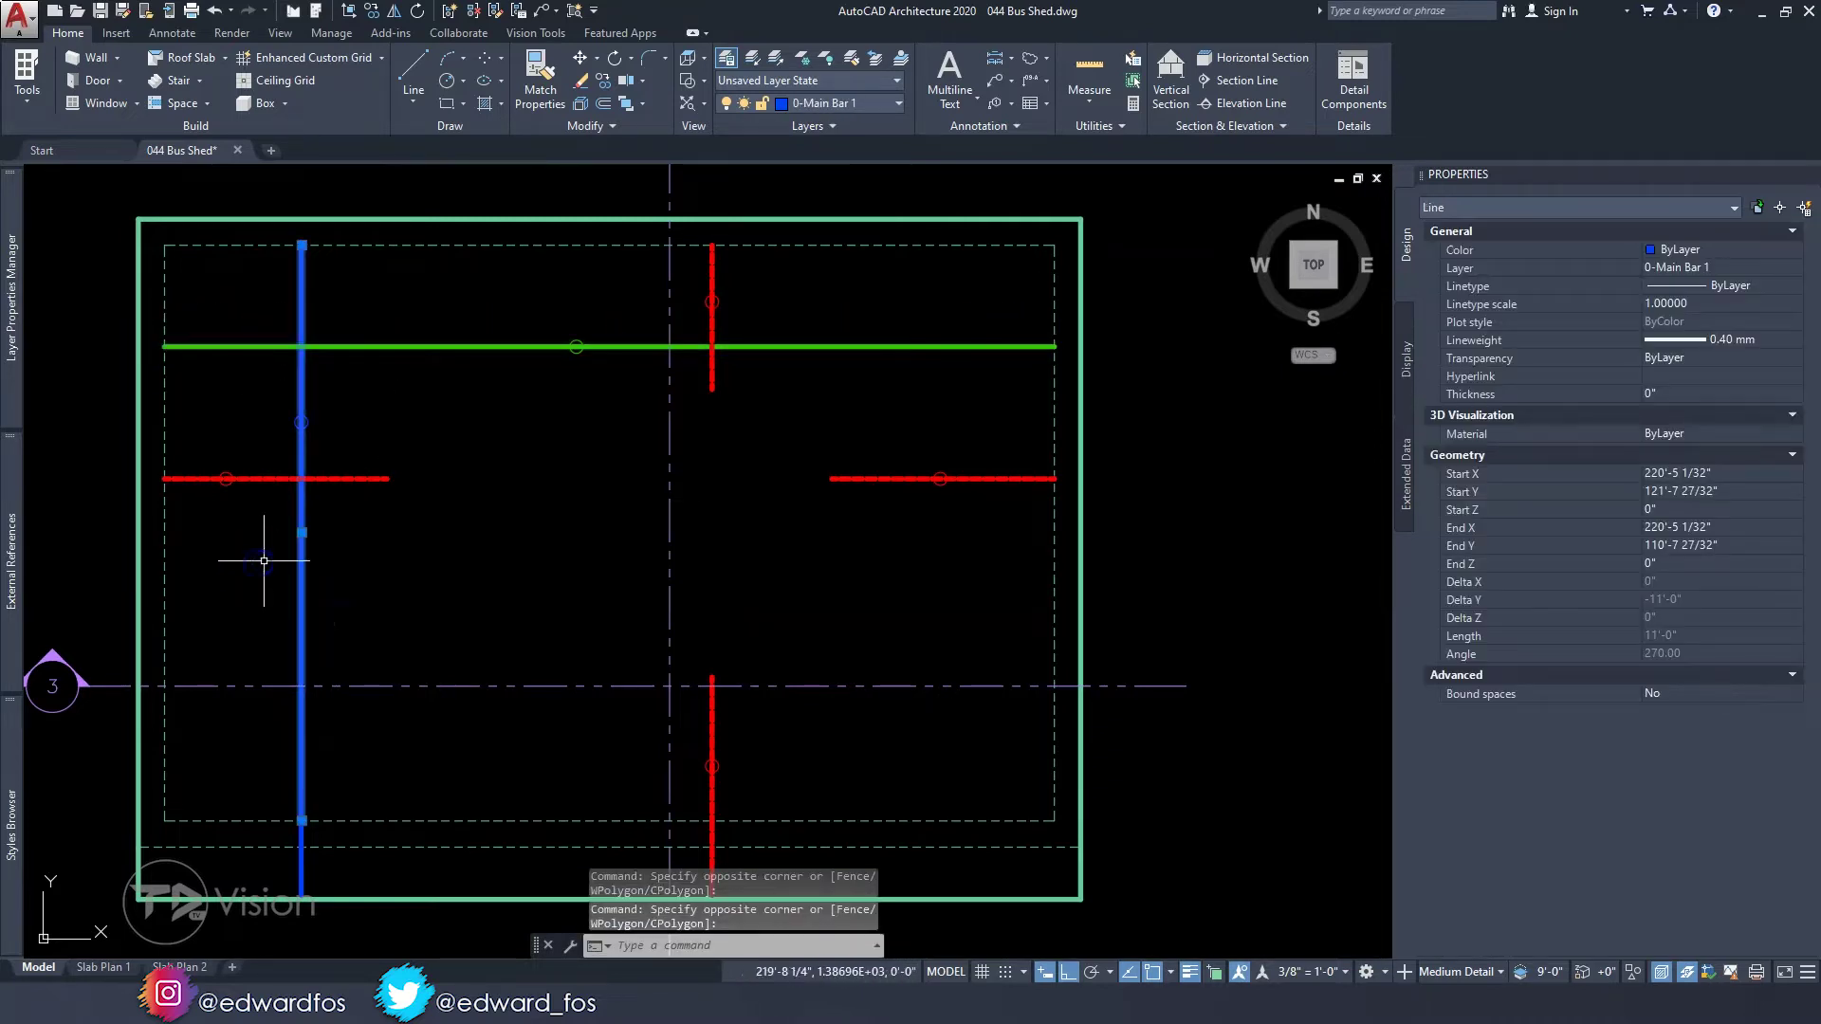
{"action": "key", "text": "Escape"}
- Select the short red over-support bar near the slab's upper edge to inspect its layer and linetype, and deselect it
{"action": "left_click", "coordinate": [501, 544]}
{"action": "left_click", "coordinate": [370, 452]}
{"action": "left_click", "coordinate": [749, 418]}
{"action": "left_click", "coordinate": [699, 368]}
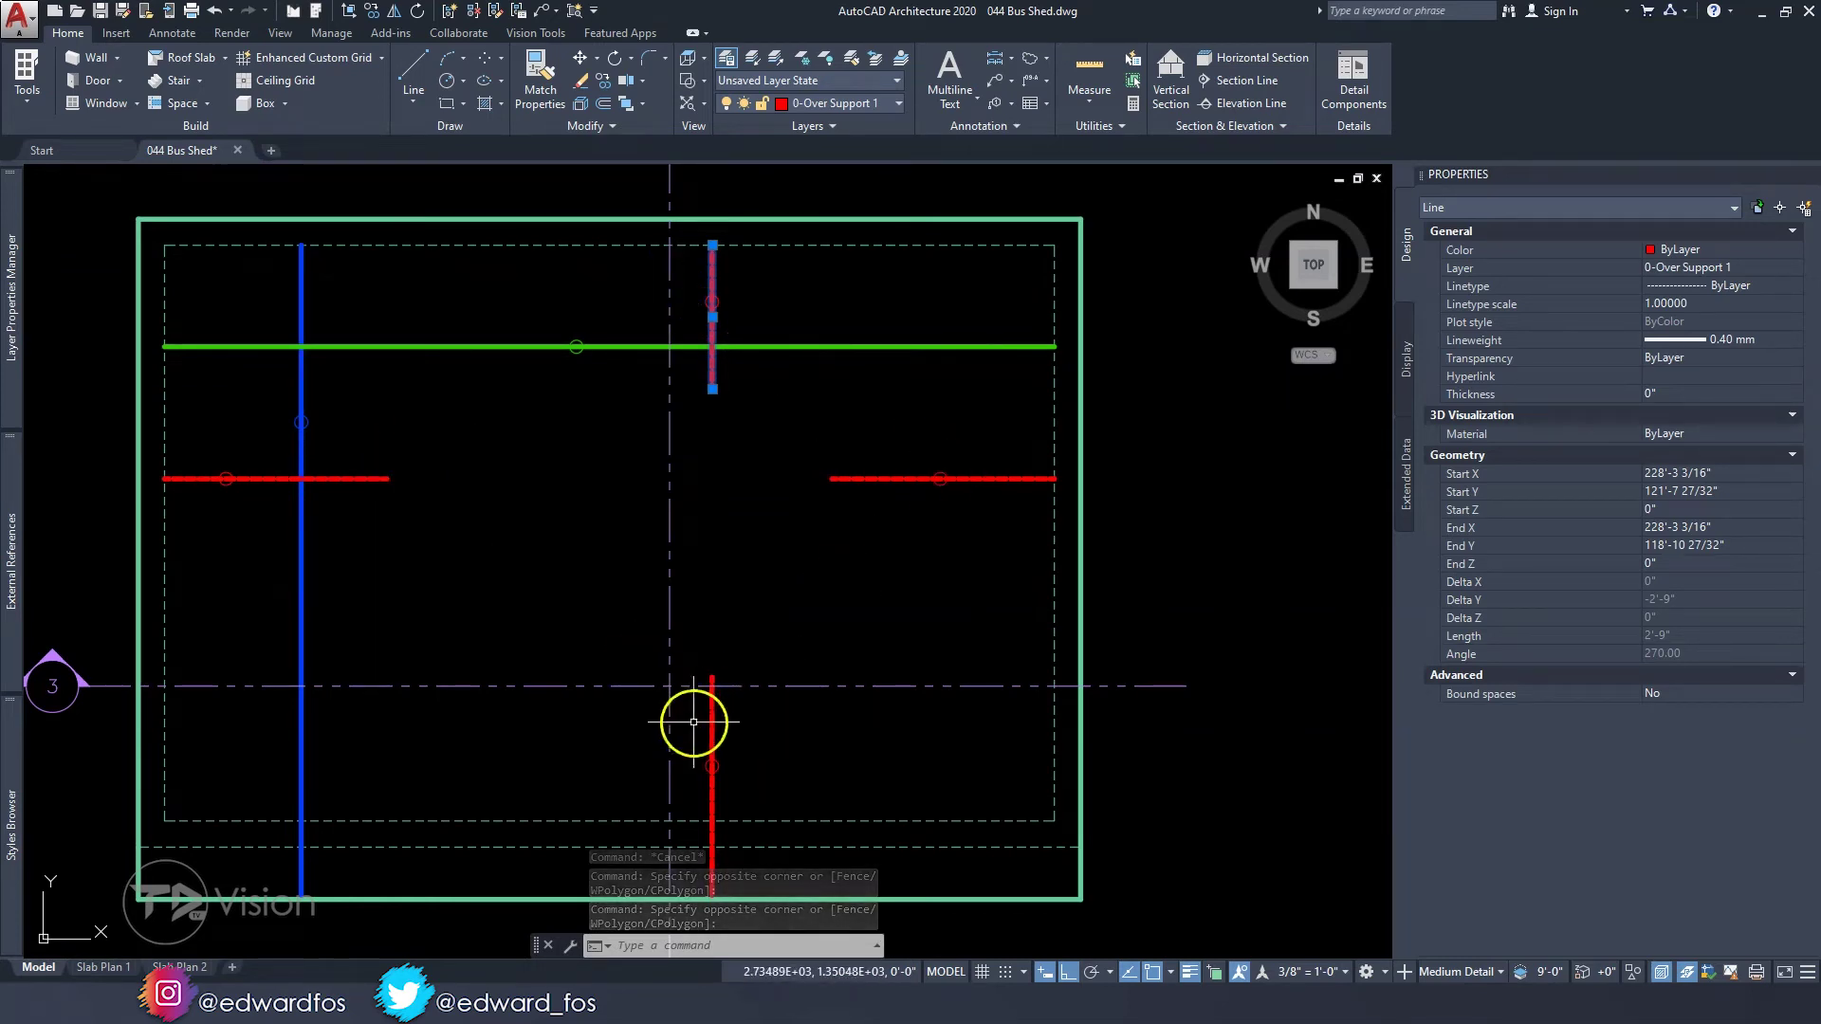
{"action": "key", "text": "Escape"}
{"action": "key", "text": "Escape"}
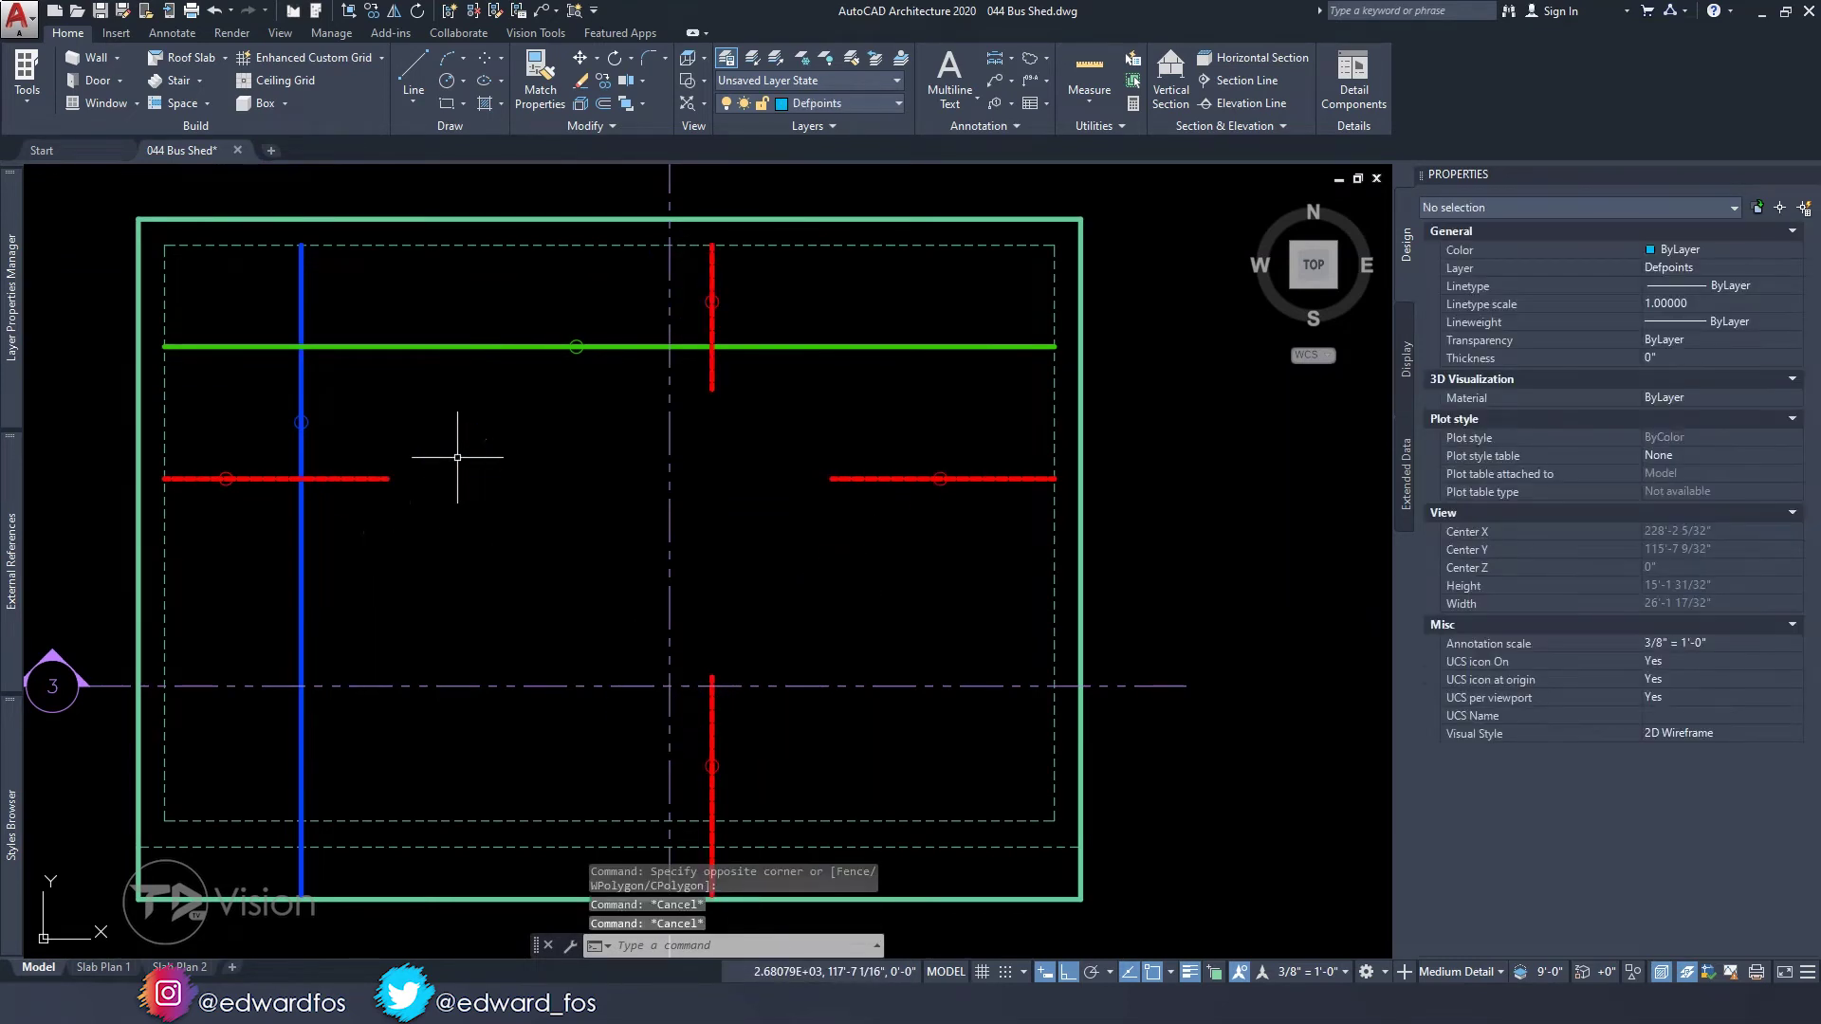
- Turn the layer holding the slab plan's dimensions back on and bring the dimensioned plan into view
{"action": "scroll", "coordinate": [689, 497], "scroll_direction": "down", "scroll_amount": 1}
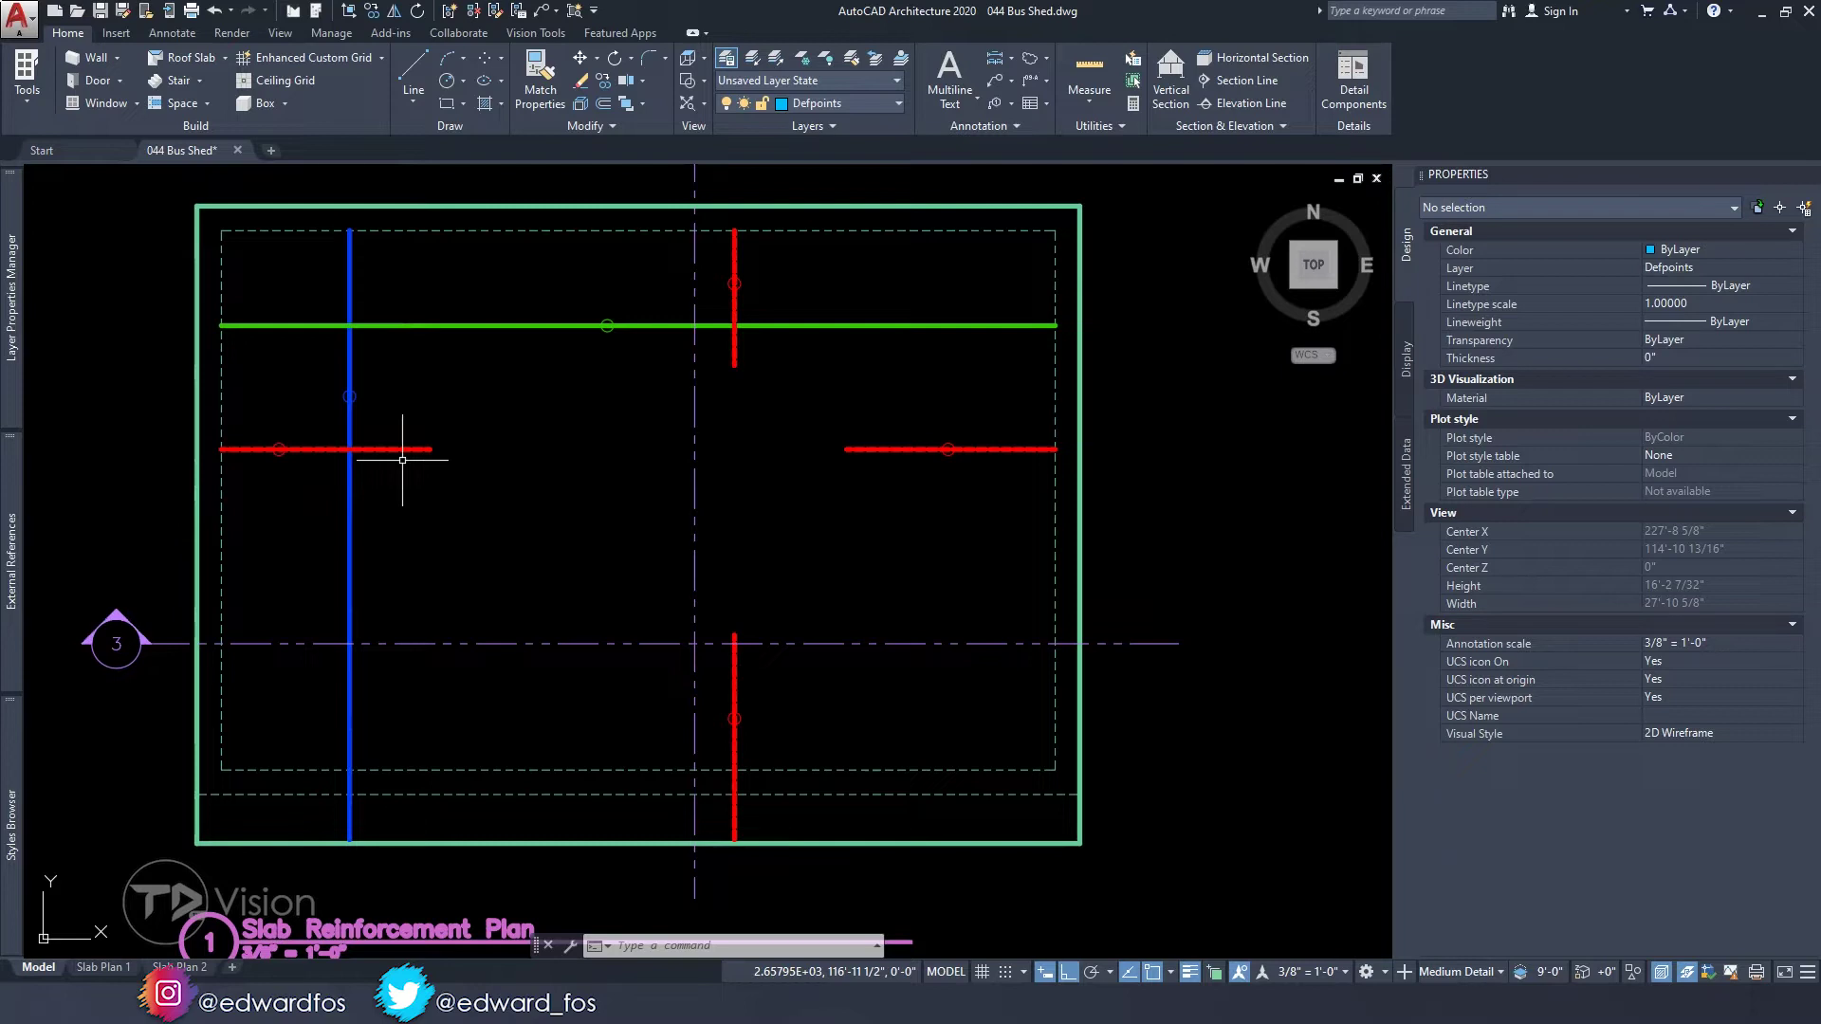
{"action": "left_click", "coordinate": [834, 103]}
{"action": "left_click", "coordinate": [729, 126]}
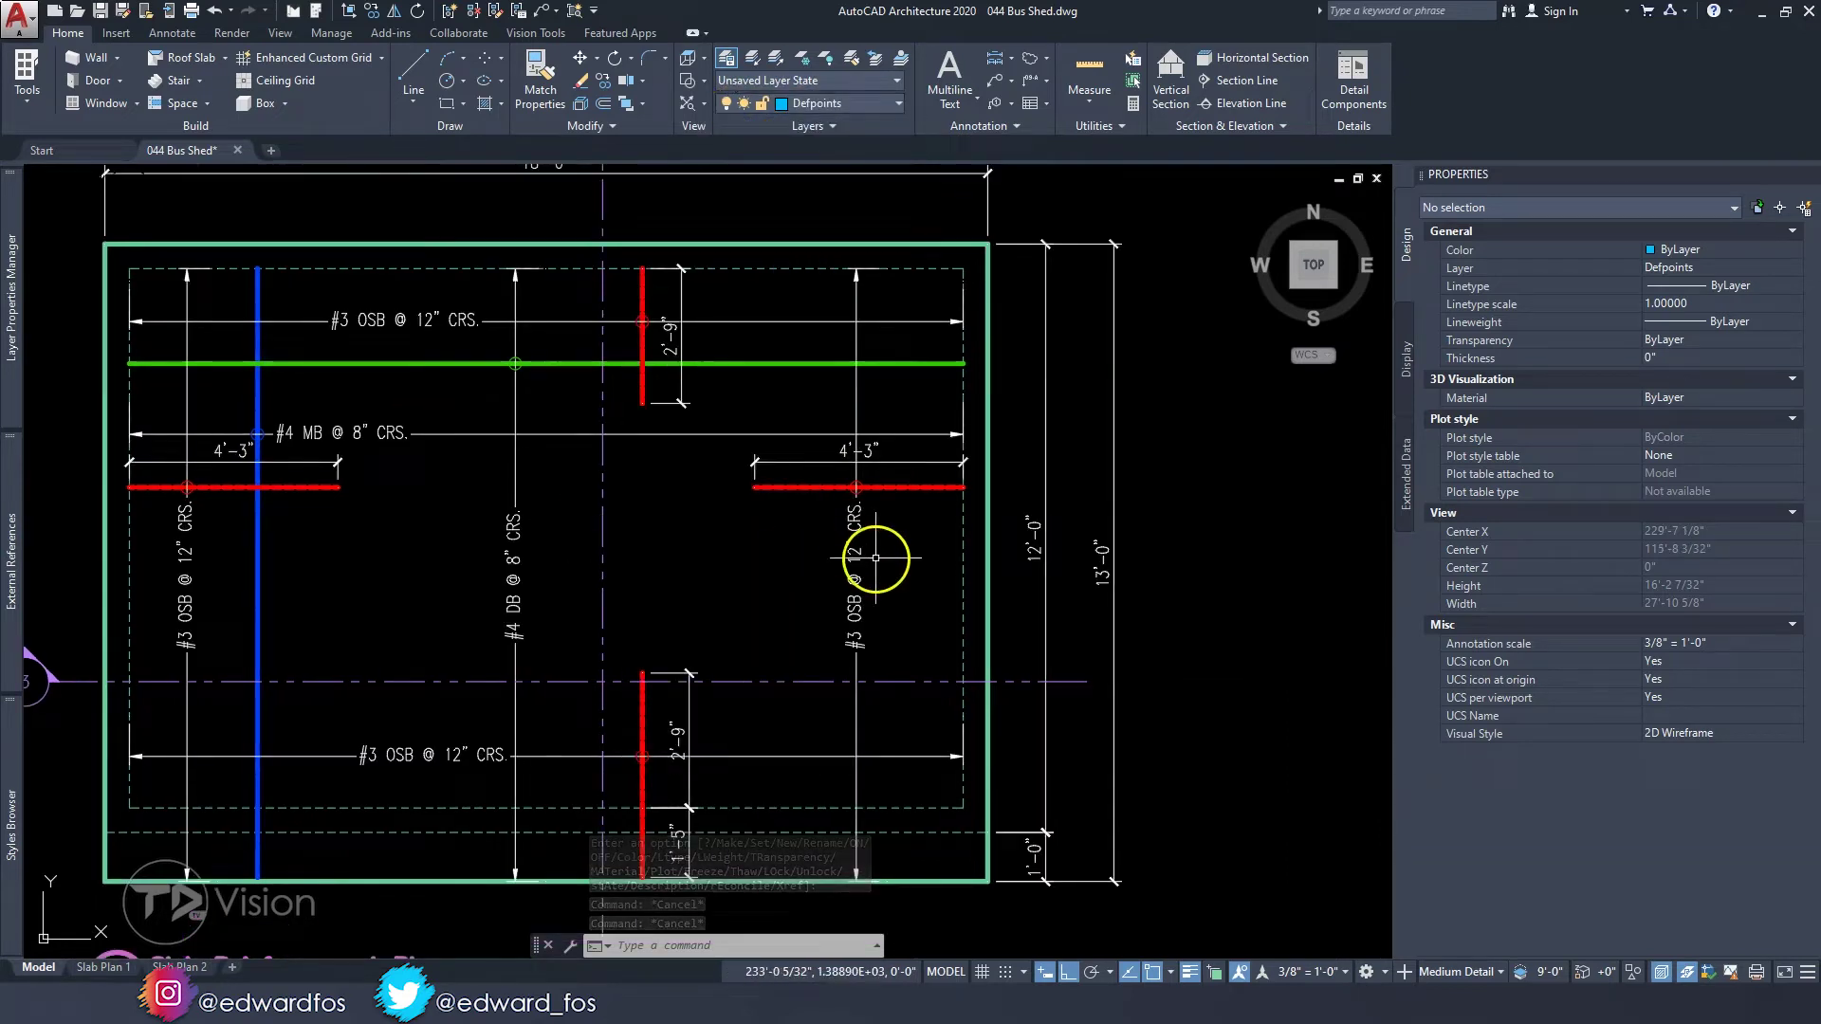
{"action": "middle_click_drag", "start_coordinate": [874, 561], "coordinate": [882, 600]}
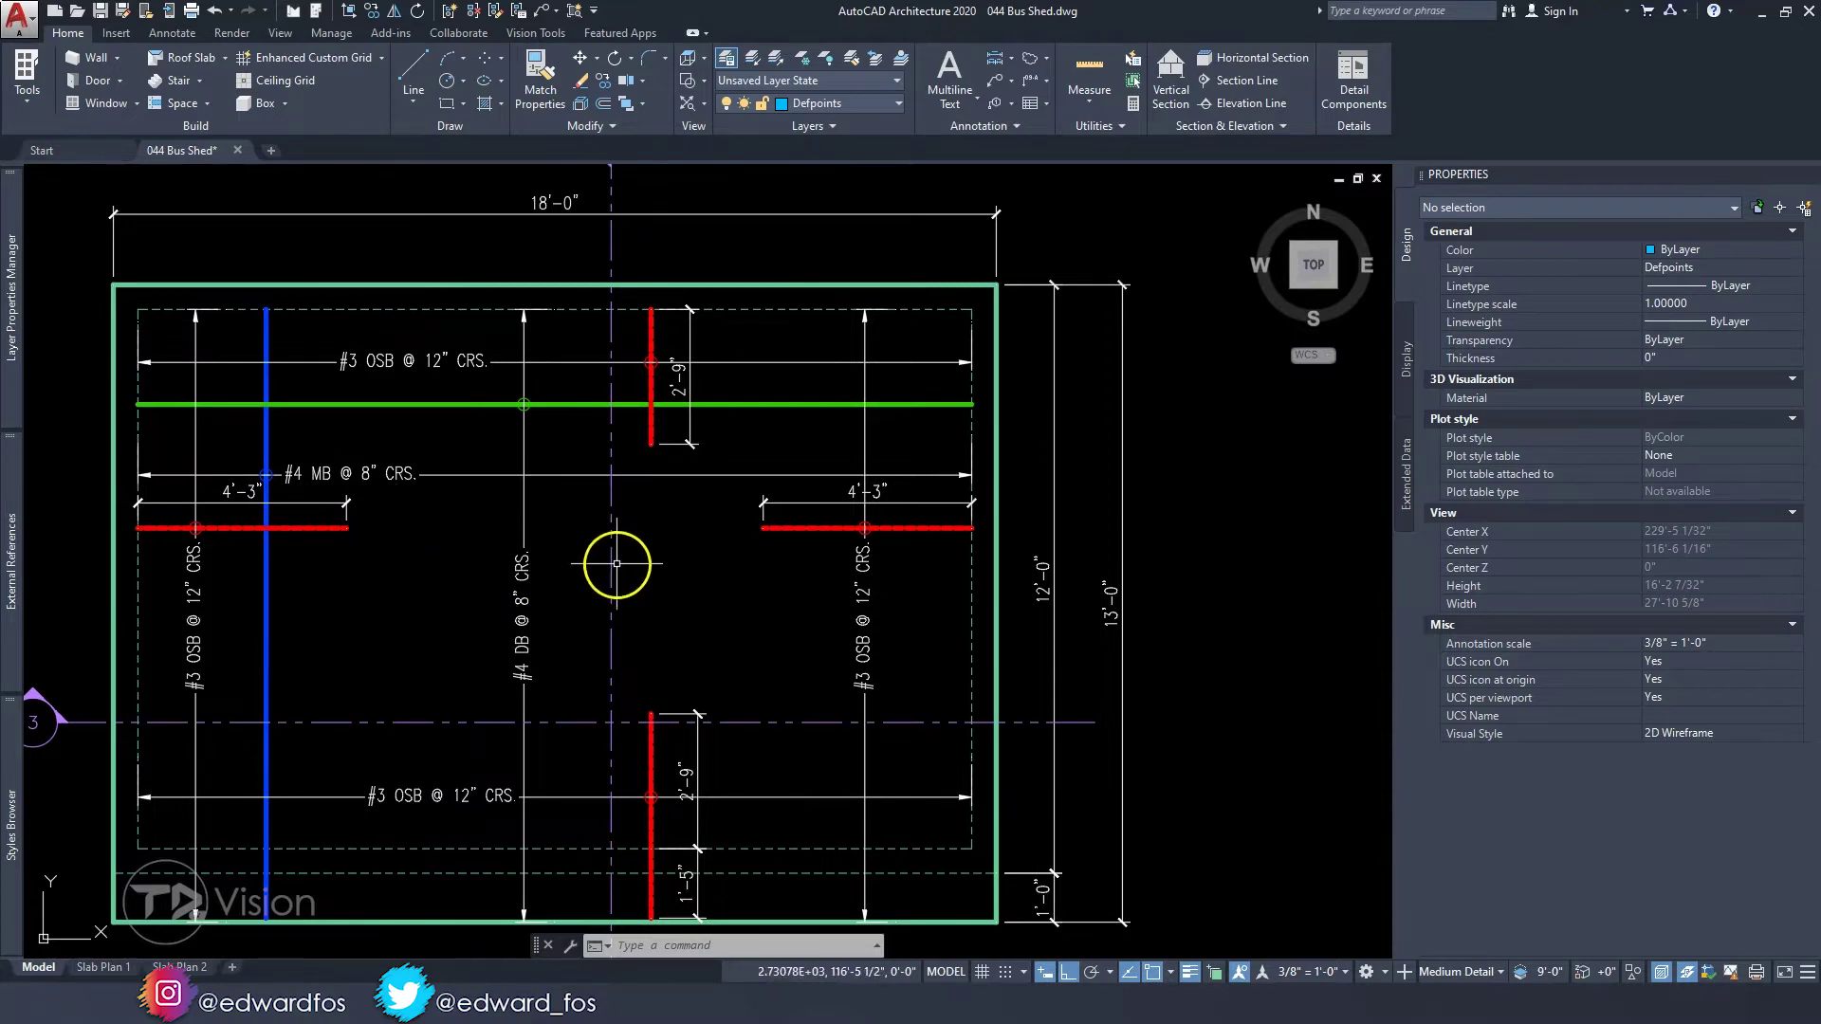
- Inspect the properties of the green distribution bar and of the small circle marking its crossing with the dimension line
{"action": "left_click", "coordinate": [460, 435]}
{"action": "left_click", "coordinate": [405, 399]}
{"action": "scroll", "coordinate": [518, 386], "scroll_direction": "up", "scroll_amount": 6}
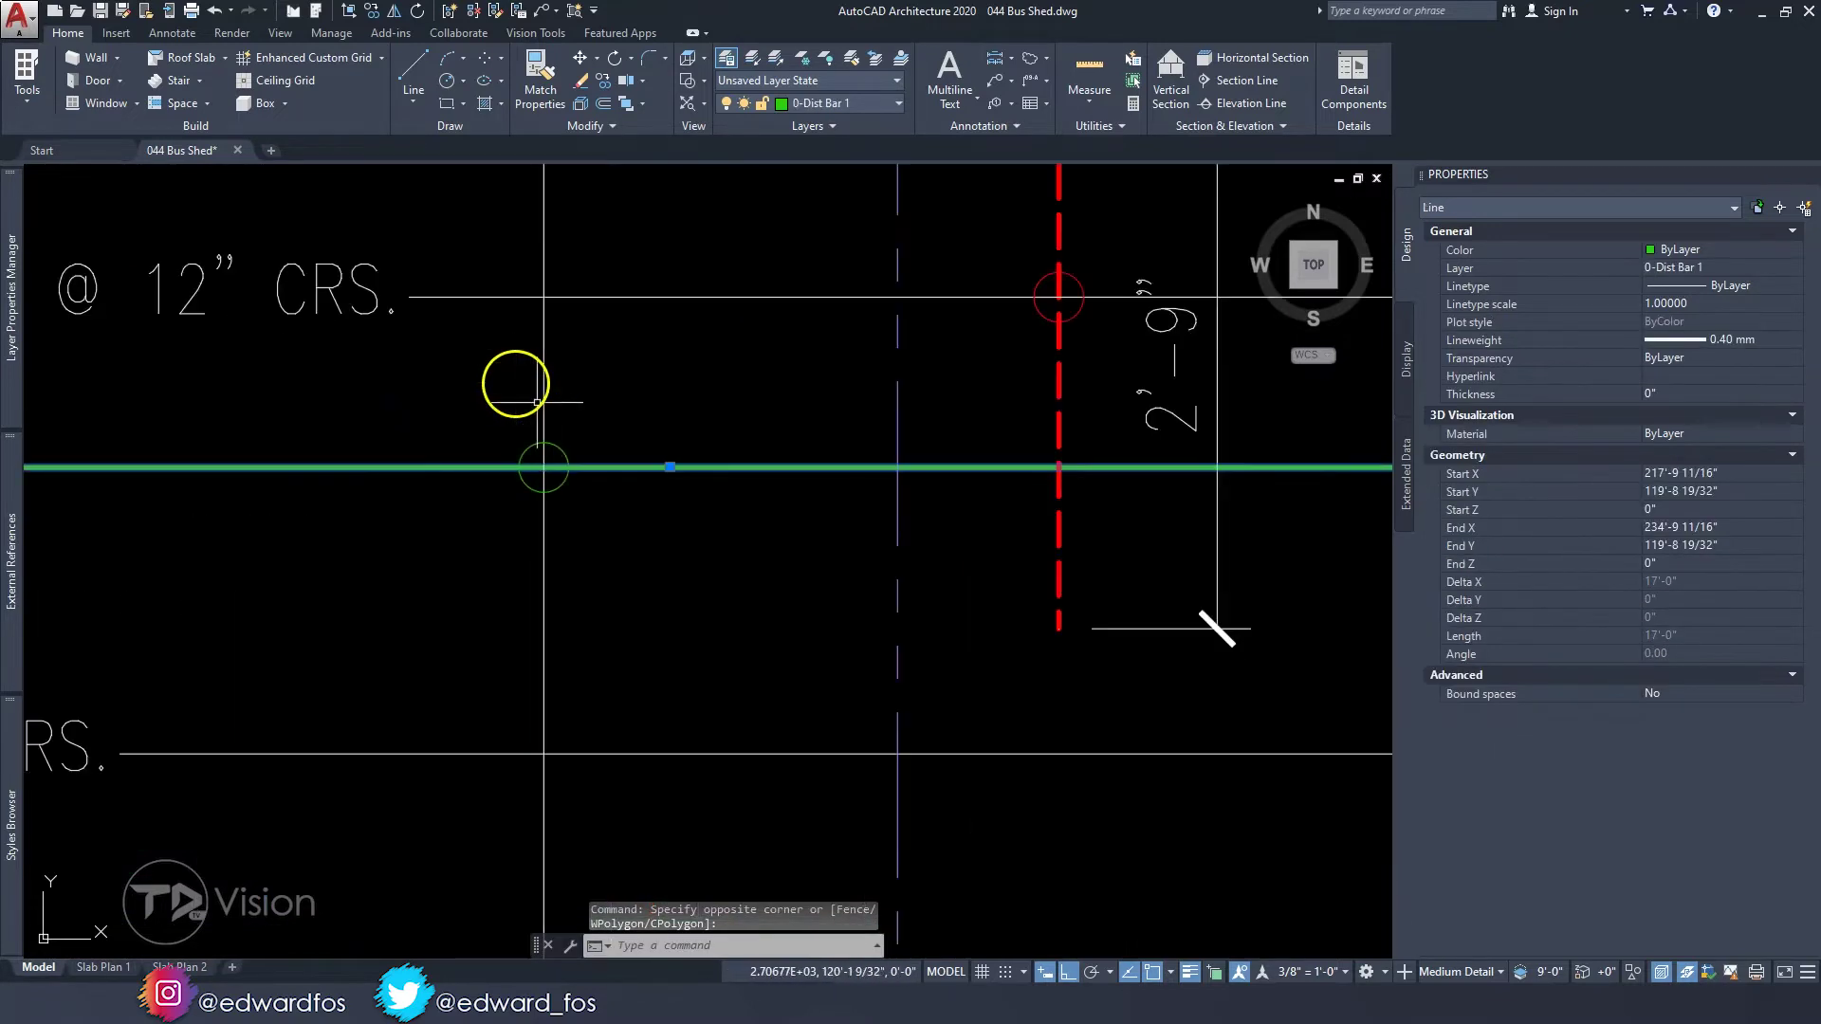
{"action": "key", "text": "Escape"}
{"action": "key", "text": "Escape"}
{"action": "left_click", "coordinate": [578, 512]}
{"action": "left_click", "coordinate": [537, 480]}
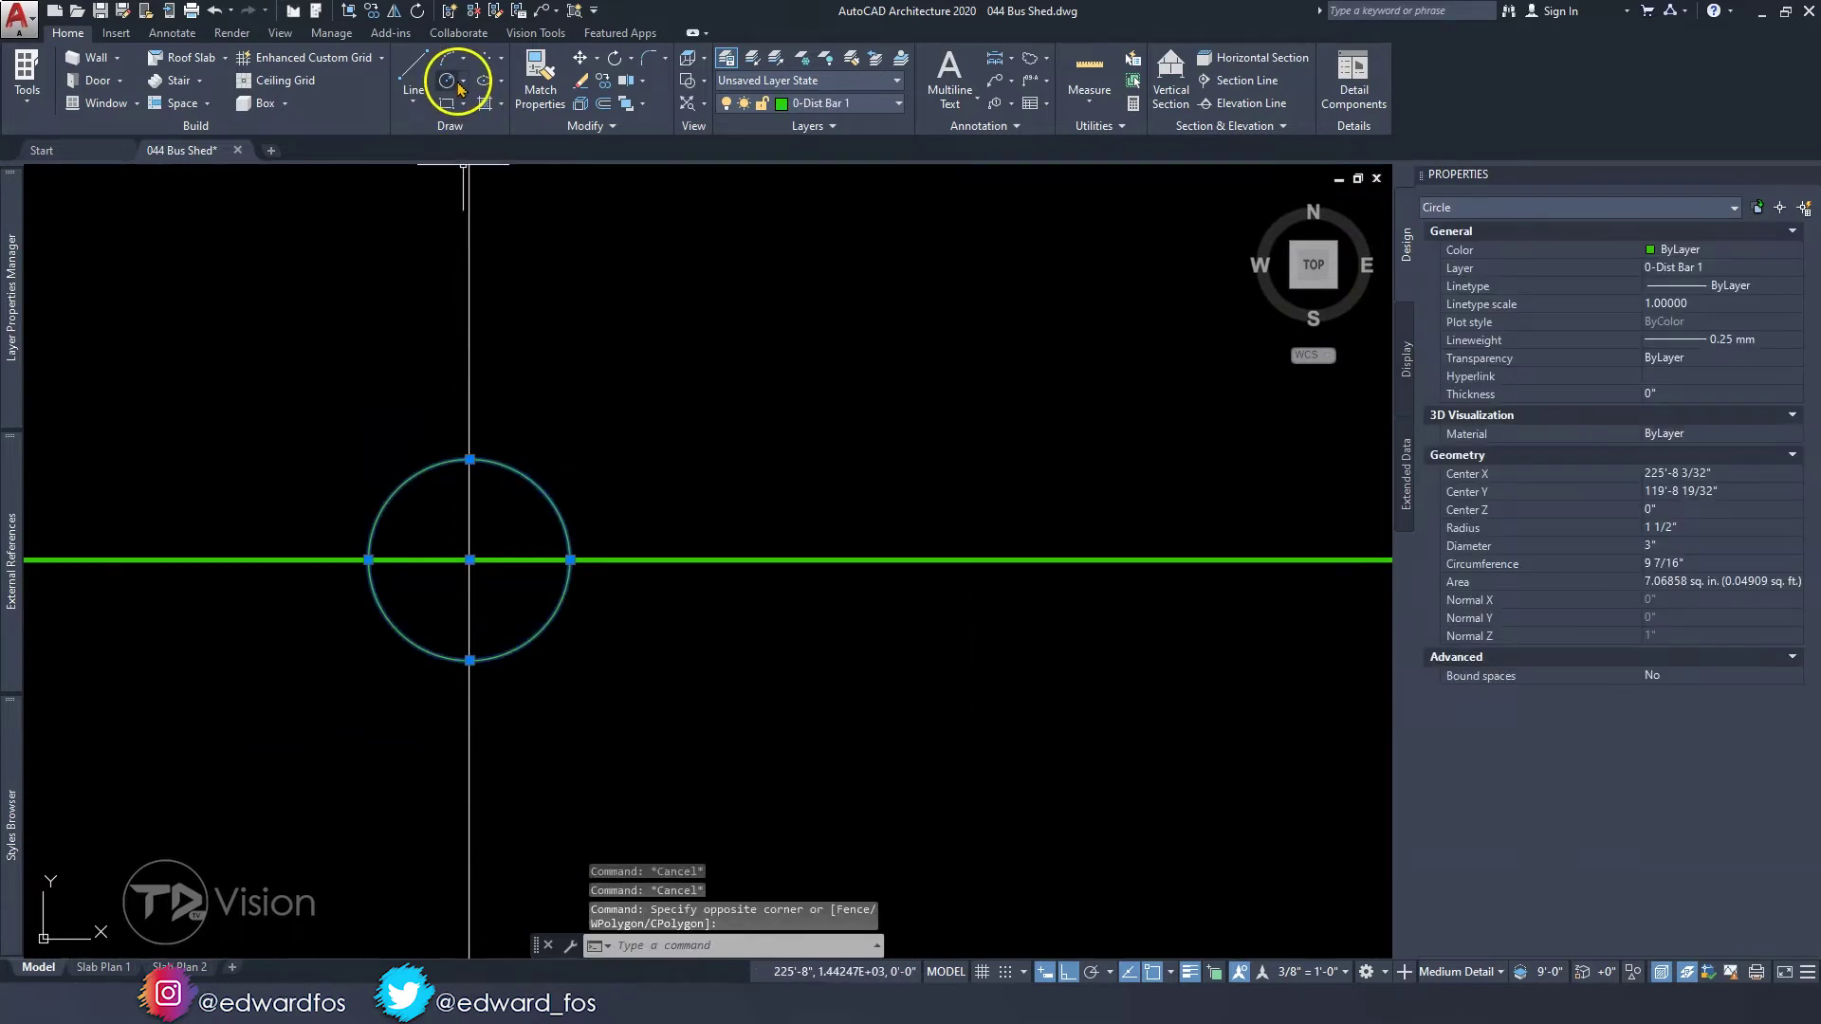
{"action": "key", "text": "Escape"}
{"action": "key", "text": "Escape"}
{"action": "scroll", "coordinate": [479, 502], "scroll_direction": "down", "scroll_amount": 5}
{"action": "scroll", "coordinate": [544, 465], "scroll_direction": "up", "scroll_amount": 5}
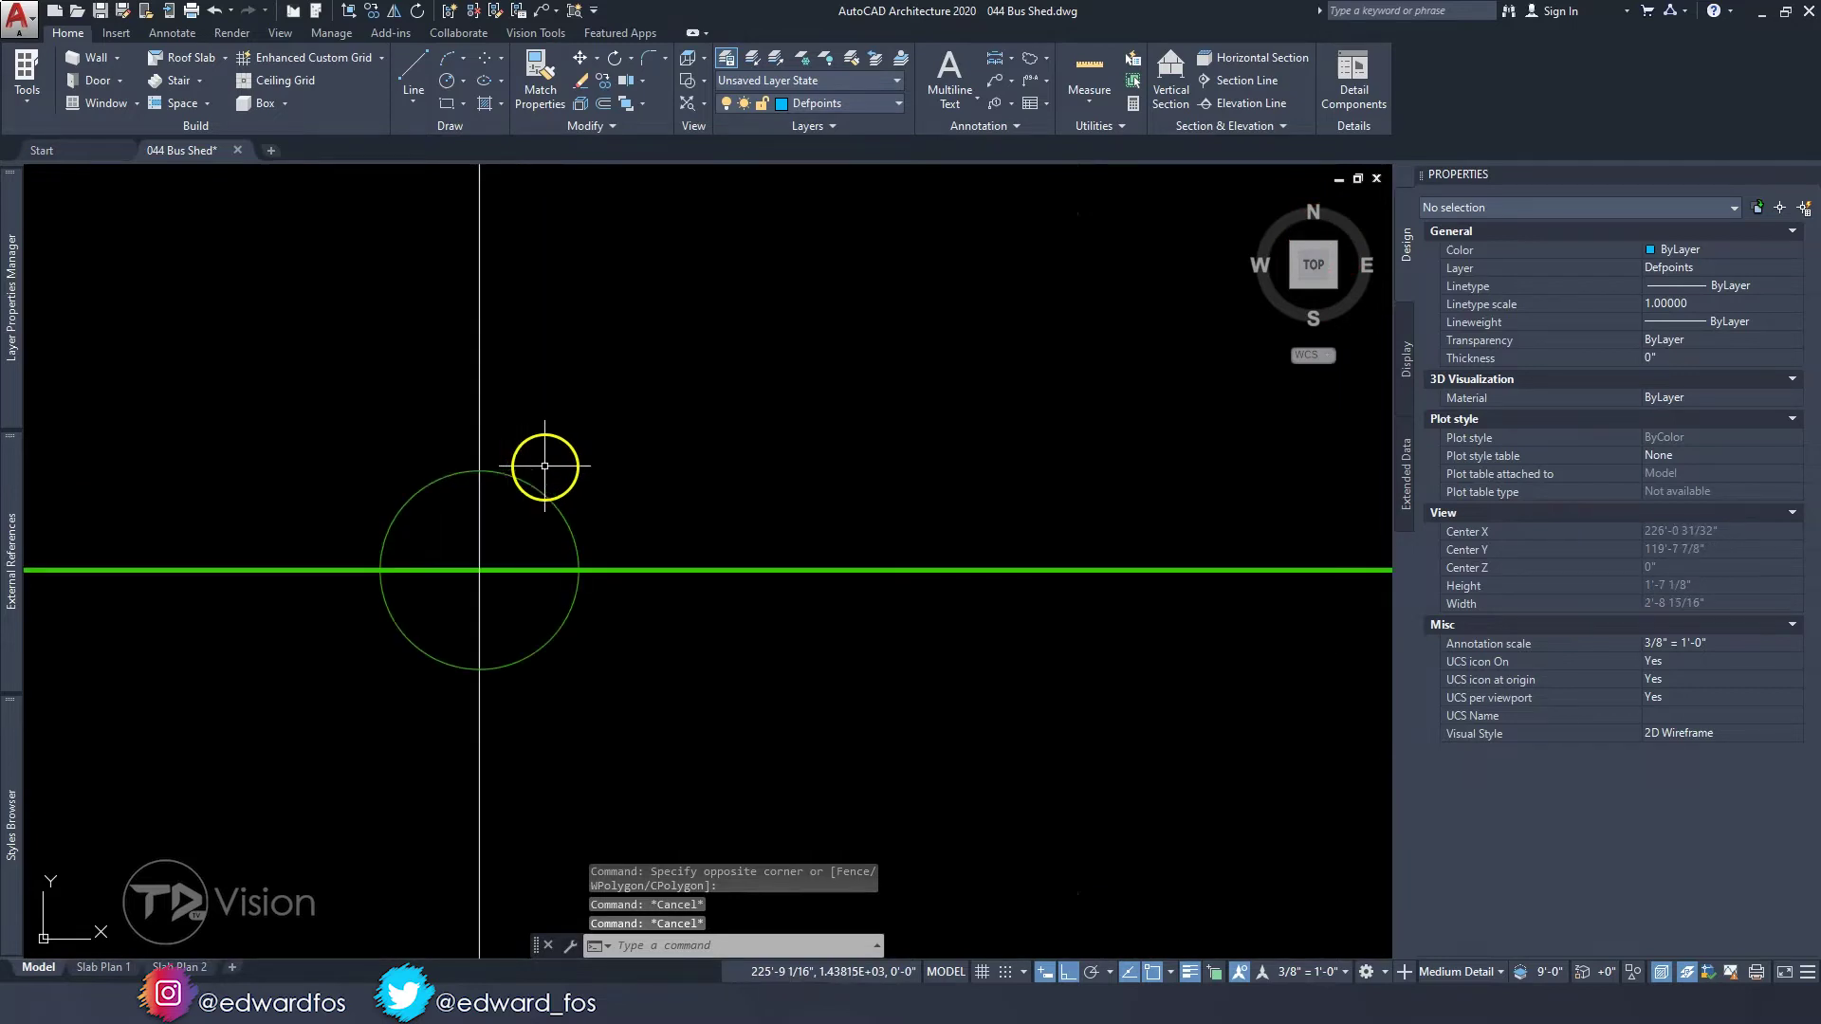
- Select the vertical spacing dimension and the green distribution bar together to examine how they cross at the circle
{"action": "left_click", "coordinate": [529, 366]}
{"action": "left_click", "coordinate": [427, 305]}
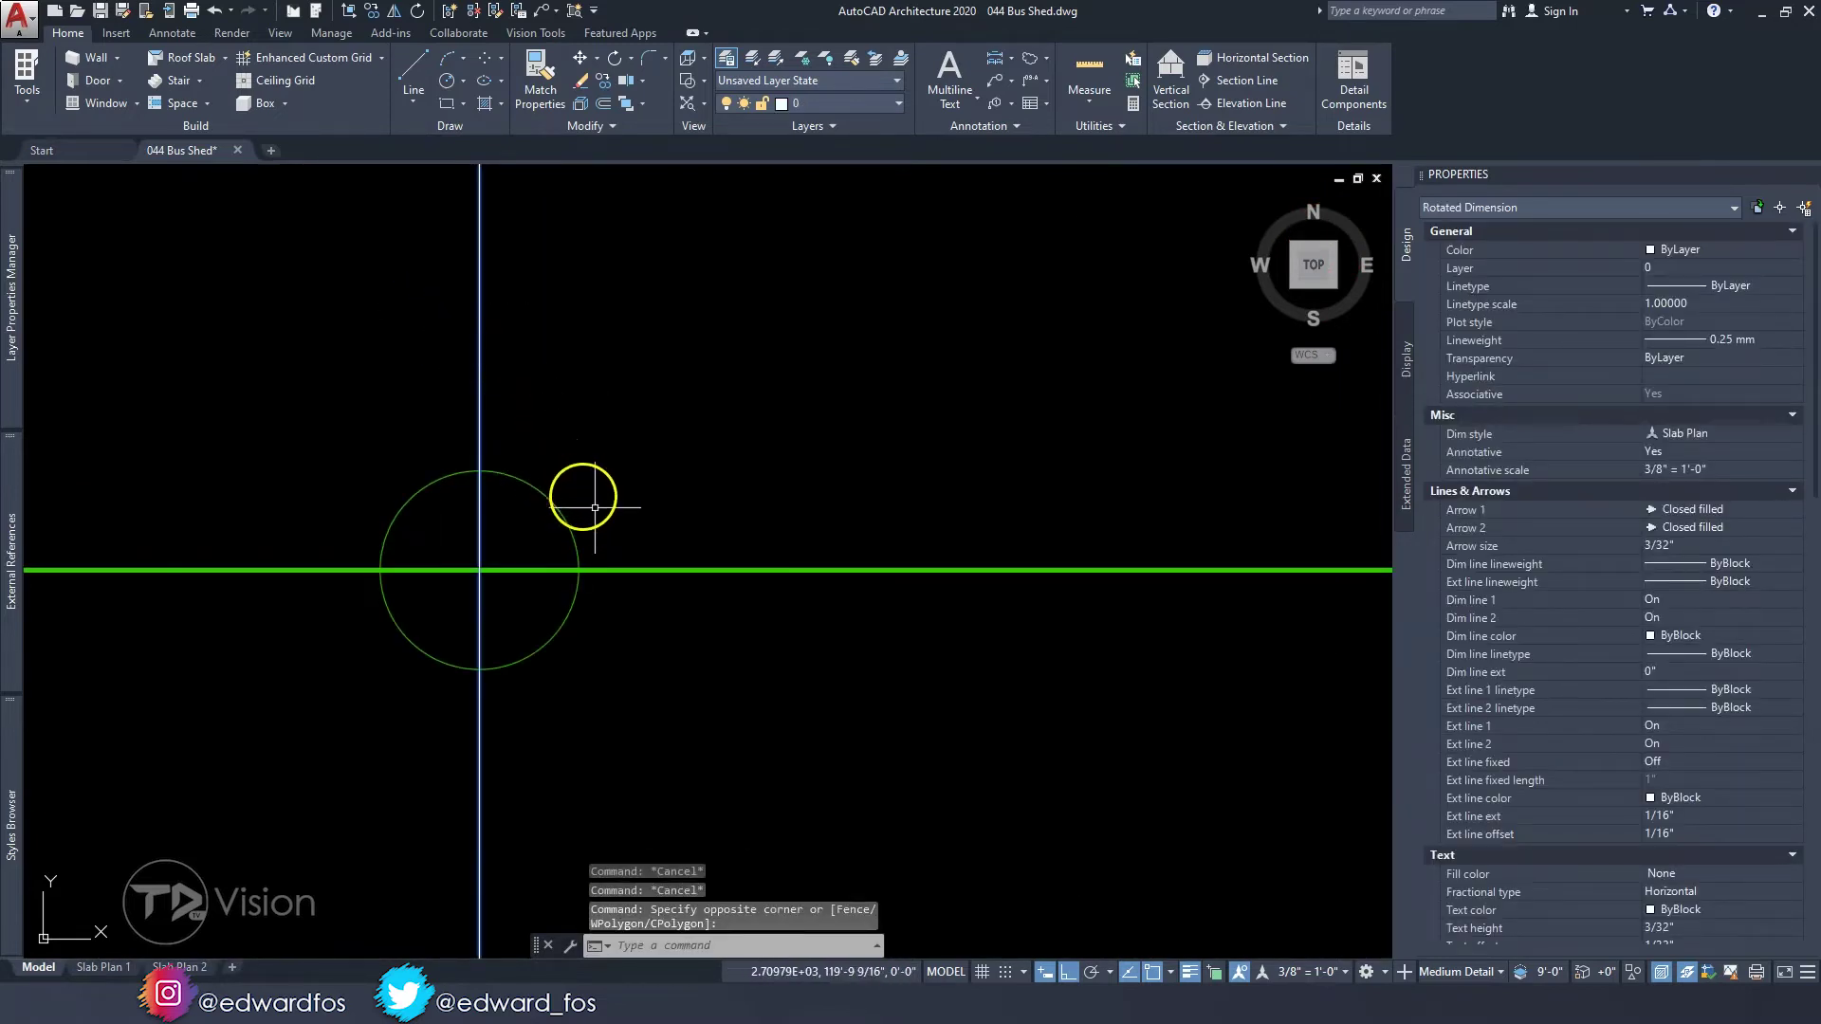
{"action": "left_click", "coordinate": [751, 603]}
{"action": "left_click", "coordinate": [688, 520]}
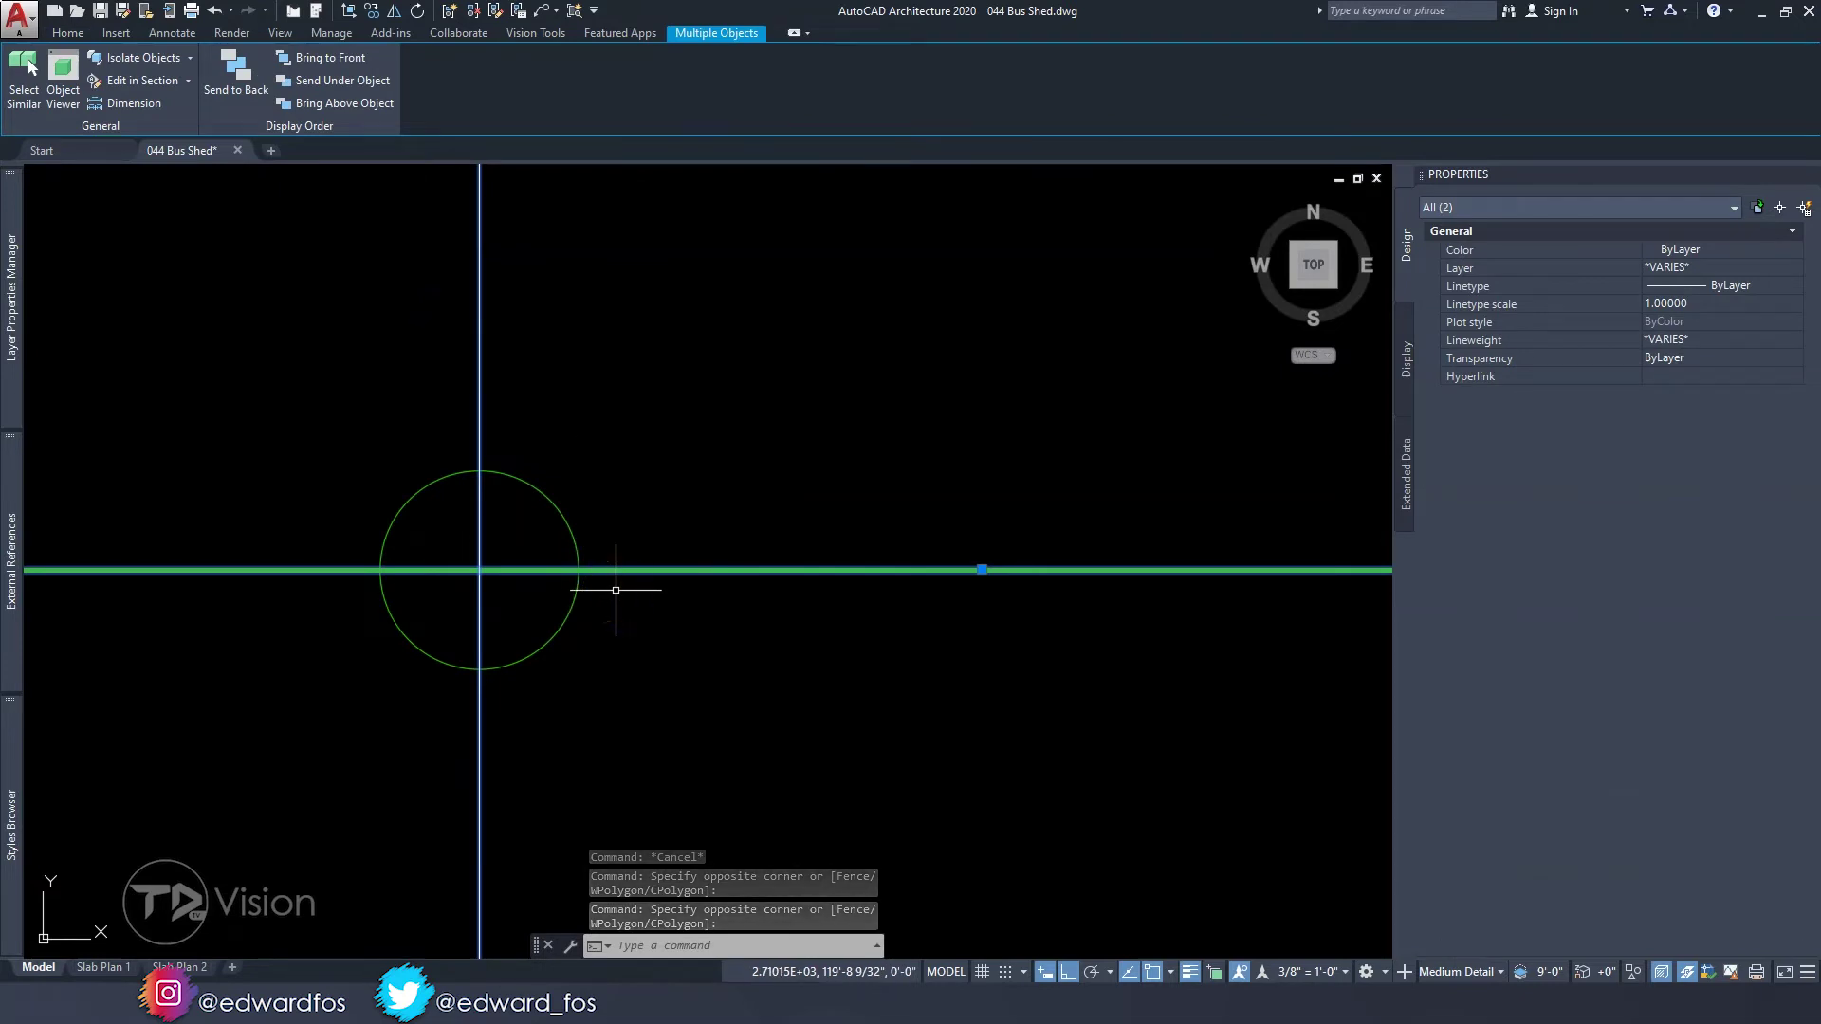
{"action": "scroll", "coordinate": [617, 590], "scroll_direction": "down", "scroll_amount": 5}
{"action": "scroll", "coordinate": [601, 513], "scroll_direction": "up", "scroll_amount": 3}
{"action": "scroll", "coordinate": [610, 387], "scroll_direction": "down", "scroll_amount": 1}
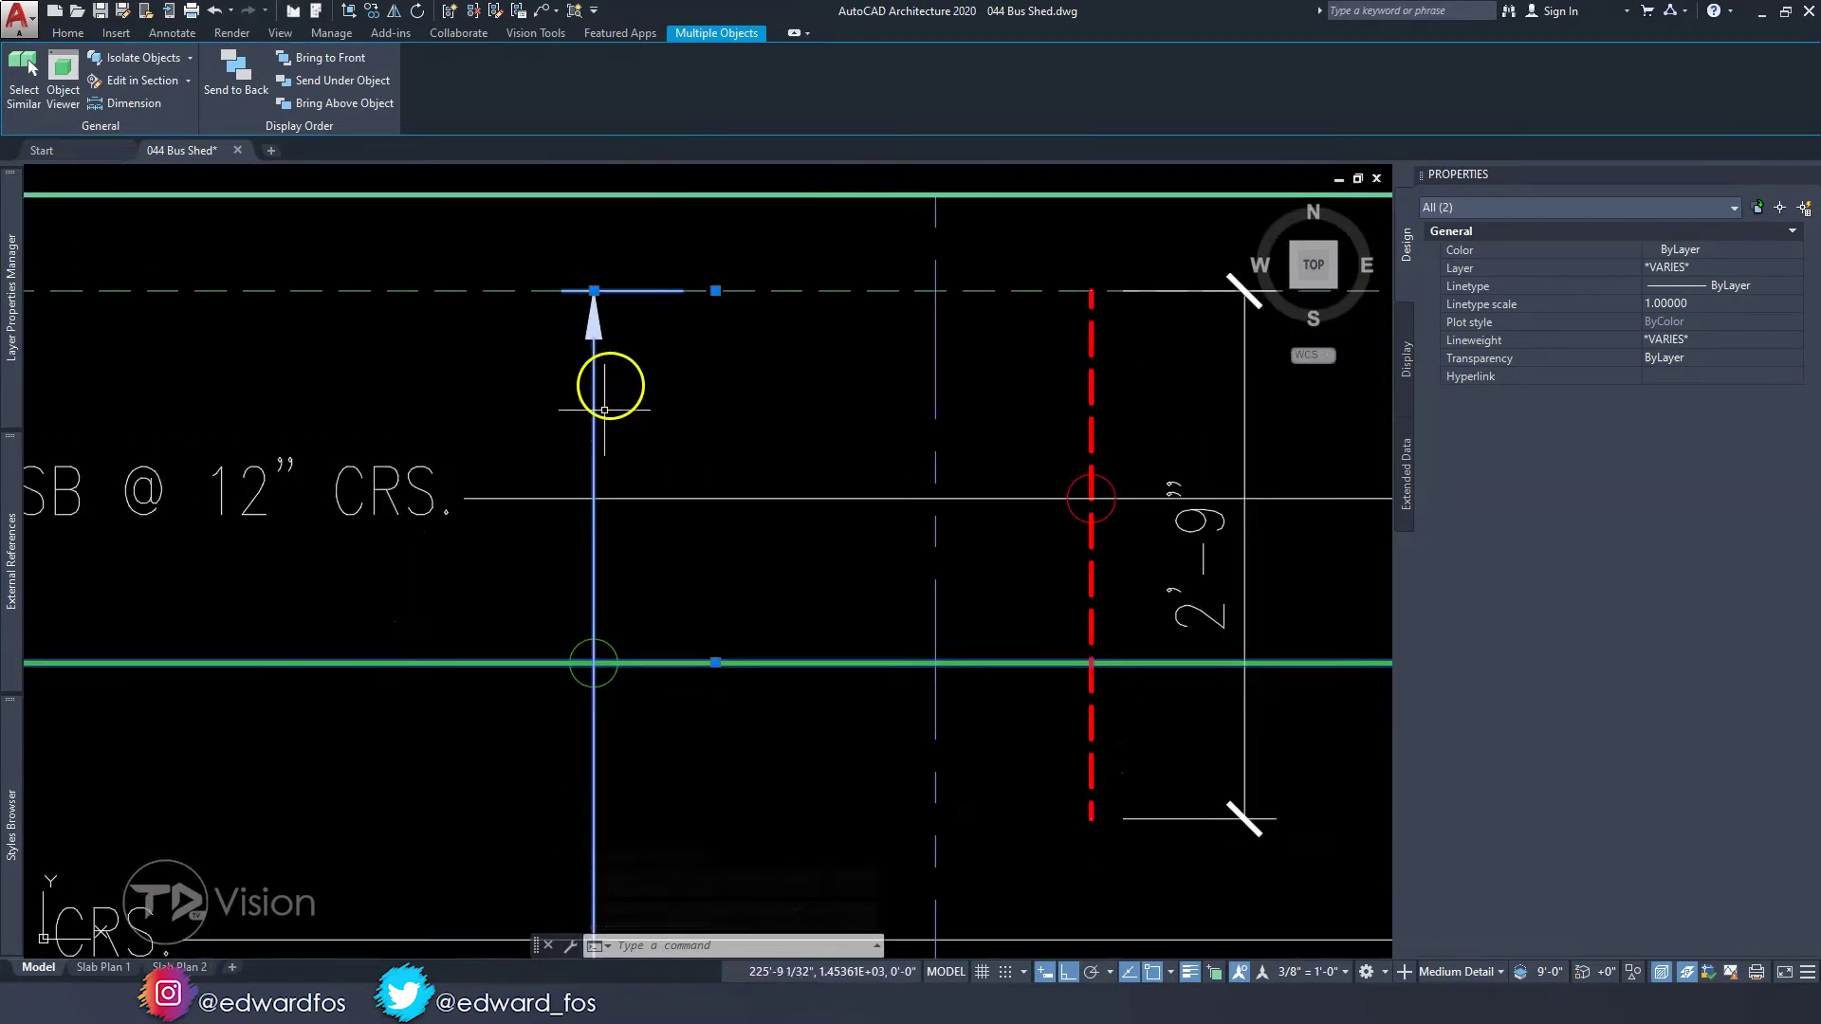
{"action": "left_click", "coordinate": [610, 602]}
{"action": "key", "text": "Escape"}
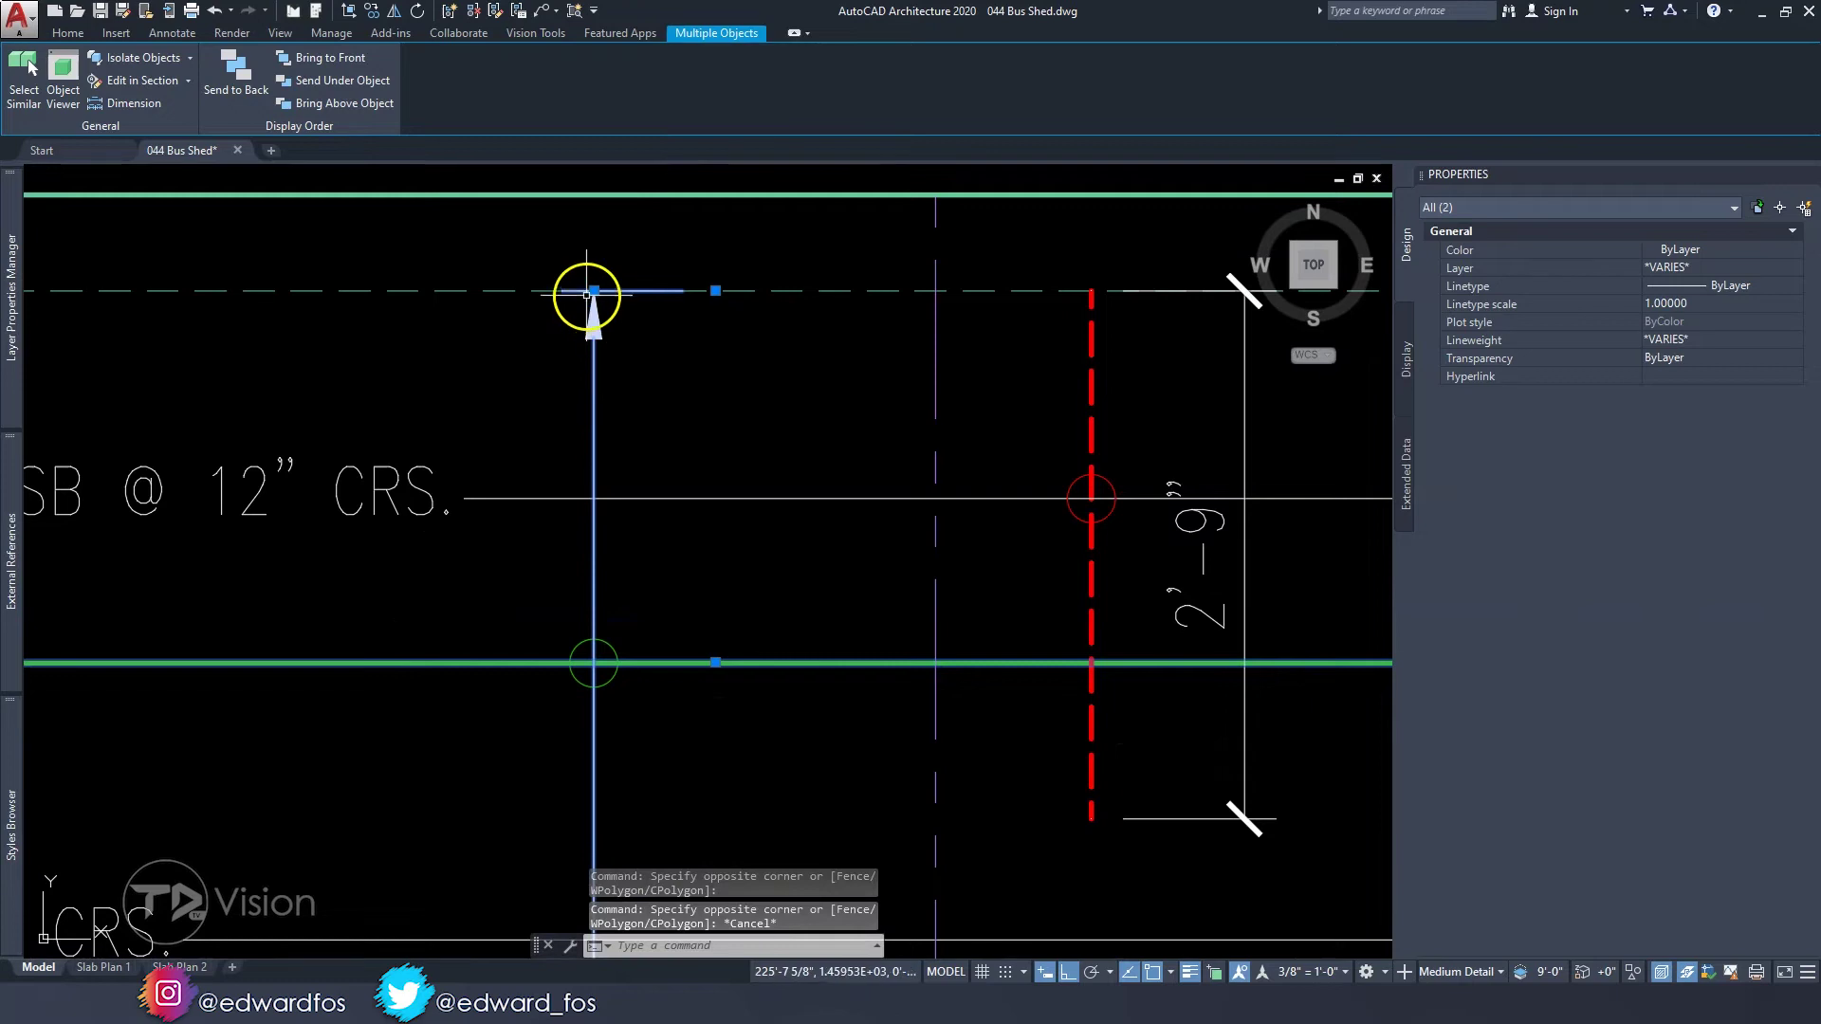
- Follow the distribution bar's vertical dimension line down across the slab and return to its label
{"action": "scroll", "coordinate": [576, 669], "scroll_direction": "down", "scroll_amount": 1}
{"action": "middle_click_drag", "start_coordinate": [576, 670], "coordinate": [548, 202]}
{"action": "middle_click_drag", "start_coordinate": [566, 661], "coordinate": [570, 293]}
{"action": "mouse_move", "coordinate": [575, 795]}
{"action": "middle_mouse_down"}
{"action": "mouse_move", "coordinate": [563, 347]}
{"action": "mouse_move", "coordinate": [569, 808]}
{"action": "middle_mouse_up"}
{"action": "scroll", "coordinate": [516, 518], "scroll_direction": "up", "scroll_amount": 1}
{"action": "middle_click_drag", "start_coordinate": [532, 346], "coordinate": [516, 618]}
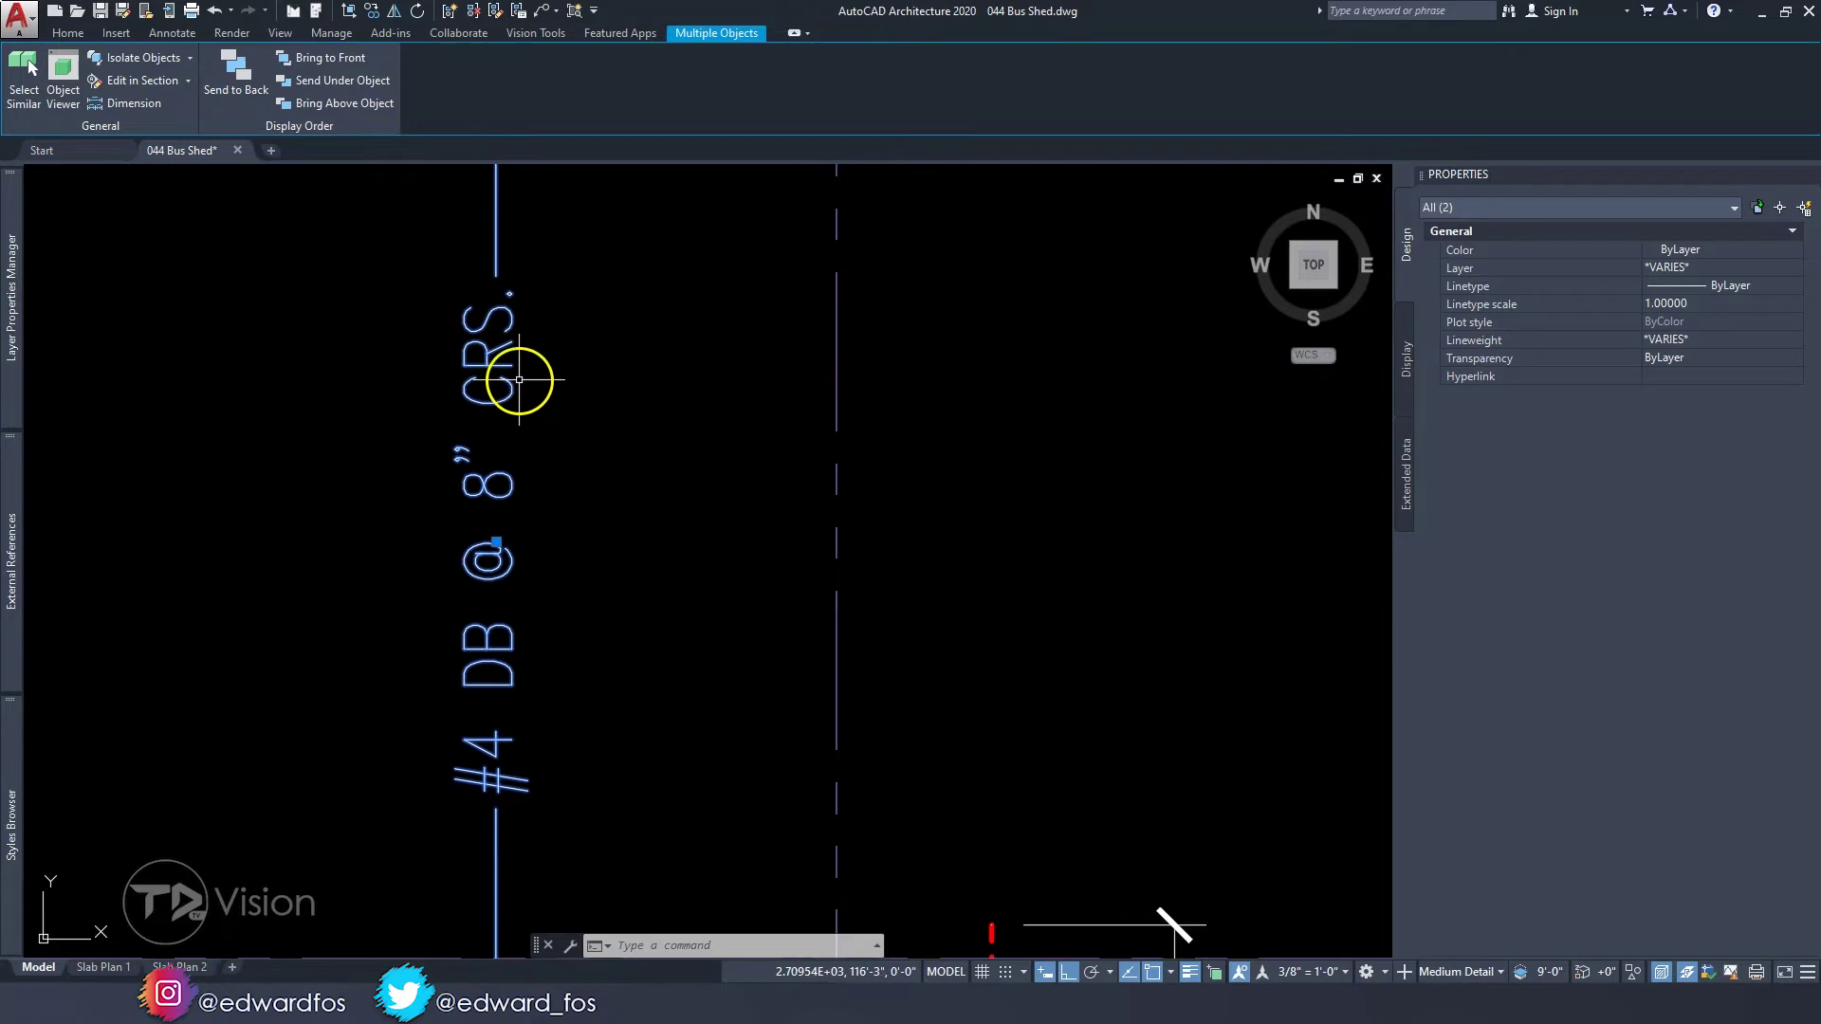
- Examine the bar size and spacing in the "#4 DB @ 8" CRS." label, and clear the selection
{"action": "scroll", "coordinate": [513, 385], "scroll_direction": "down", "scroll_amount": 2}
{"action": "mouse_move", "coordinate": [535, 348]}
{"action": "middle_mouse_down"}
{"action": "mouse_move", "coordinate": [471, 602]}
{"action": "mouse_move", "coordinate": [431, 329]}
{"action": "mouse_move", "coordinate": [432, 526]}
{"action": "middle_mouse_up"}
{"action": "scroll", "coordinate": [420, 671], "scroll_direction": "up", "scroll_amount": 6}
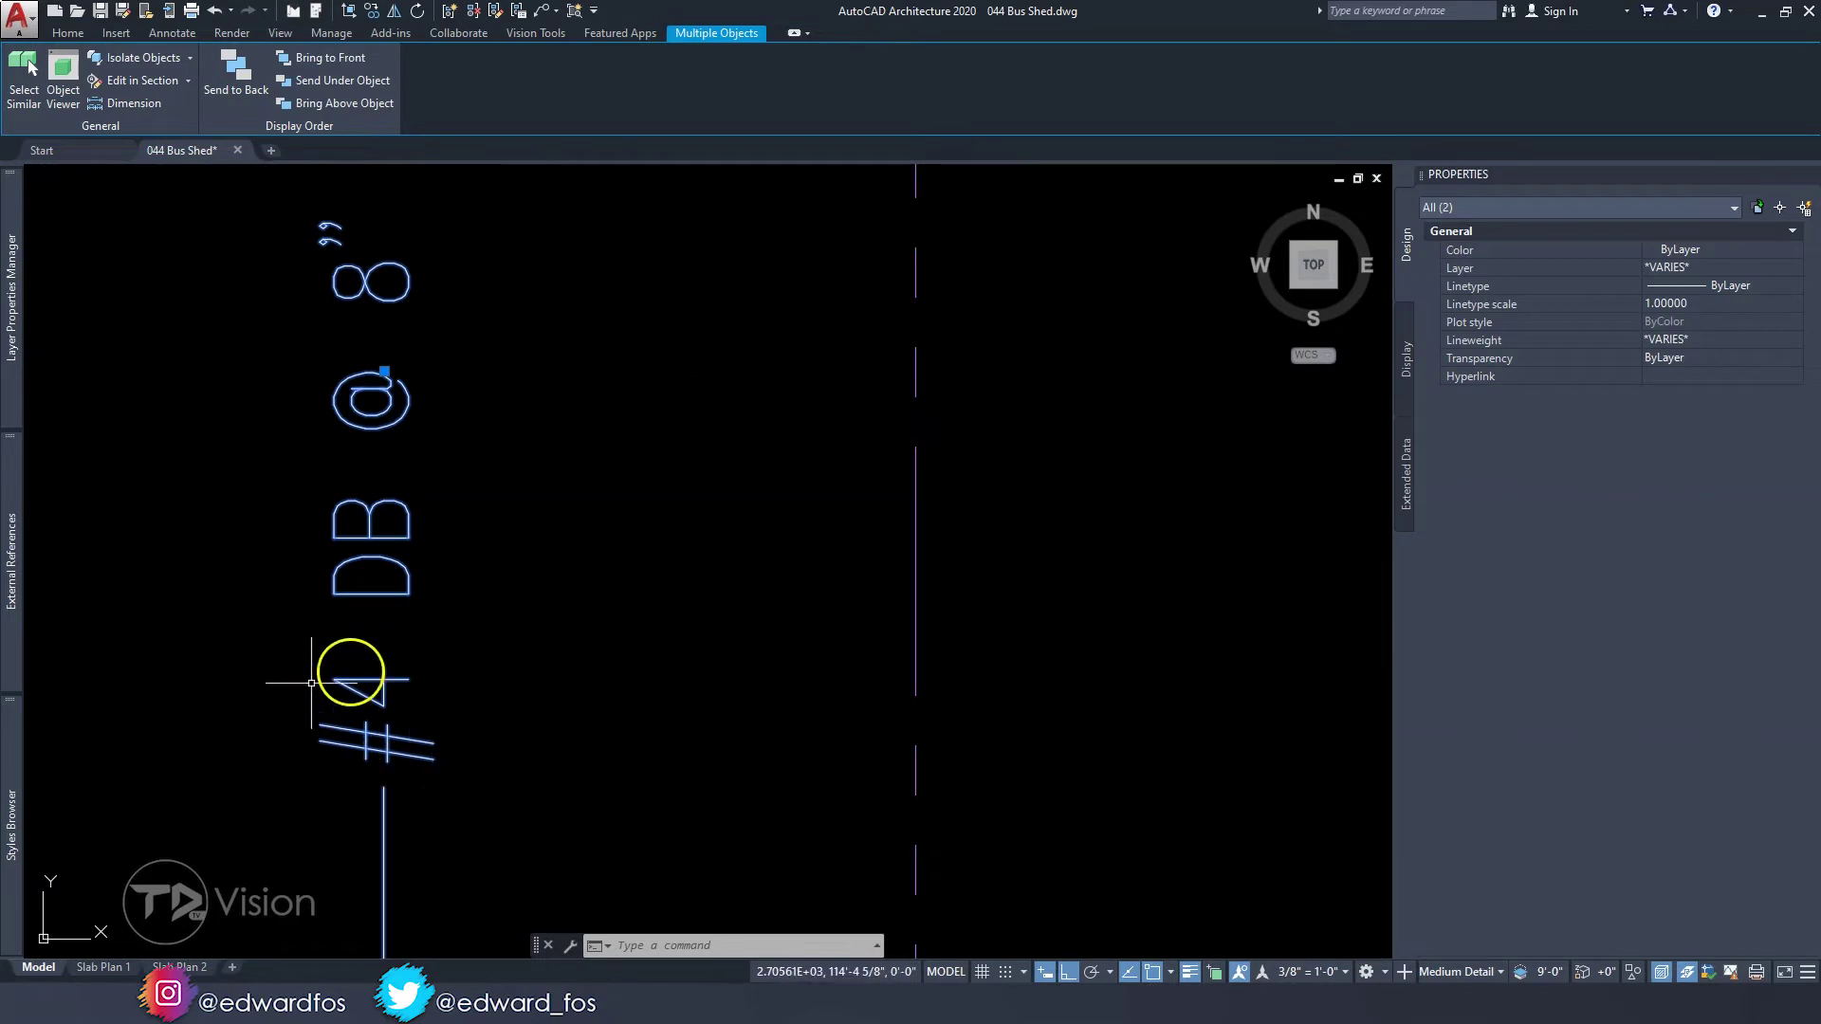
{"action": "middle_click_drag", "start_coordinate": [387, 678], "coordinate": [536, 634]}
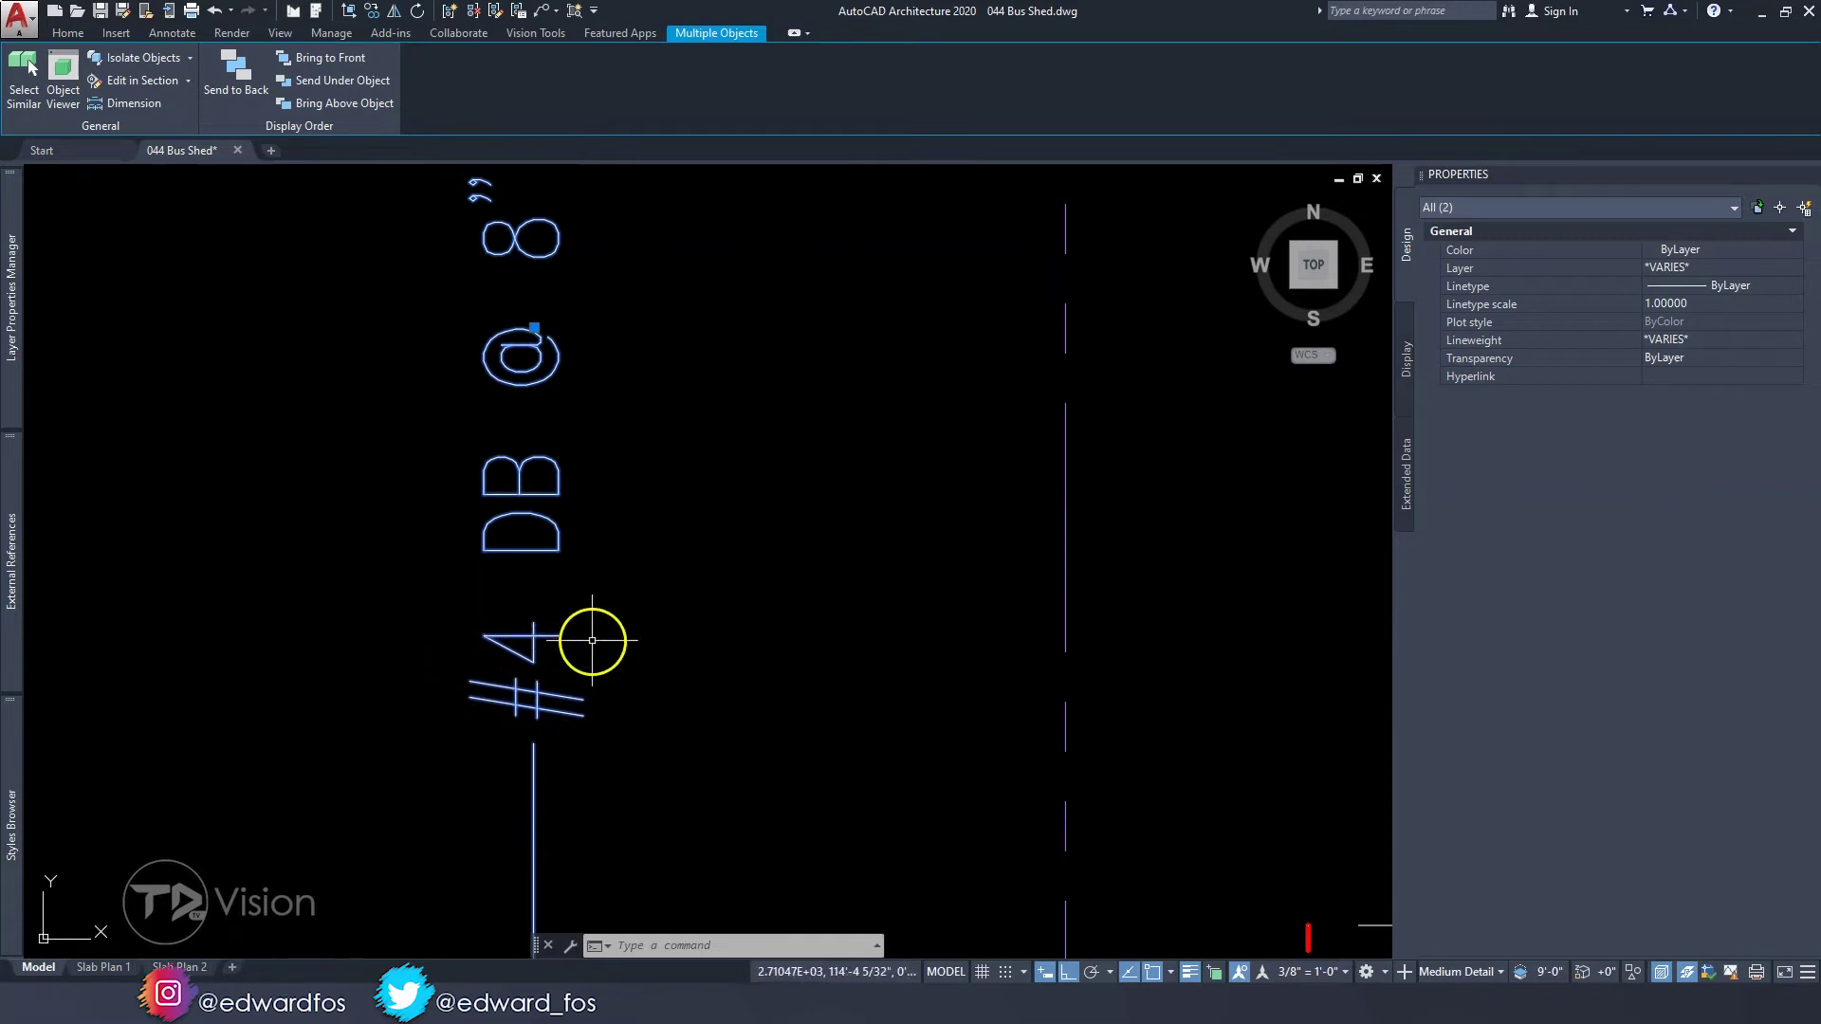
{"action": "key", "text": "Escape"}
{"action": "key", "text": "Escape"}
{"action": "key", "text": "Escape"}
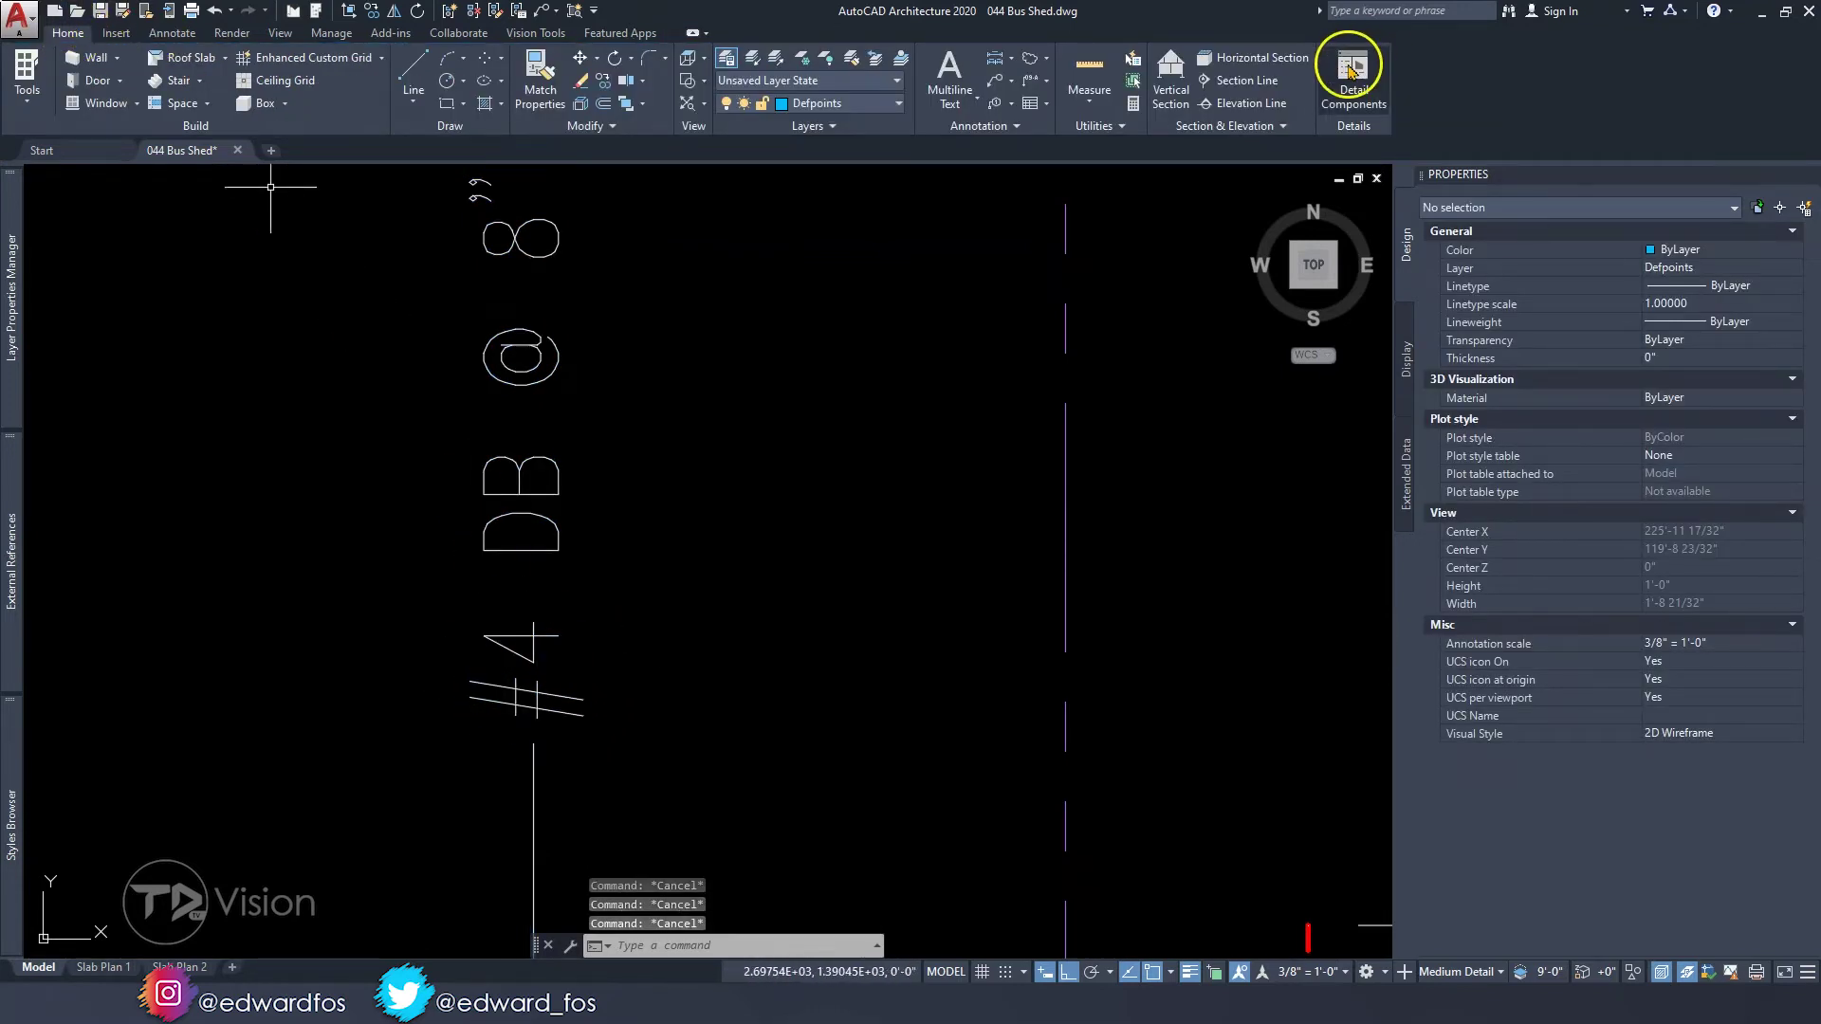
- Look up the ACI Reinforcing Bar sizes under Division 03 - Concrete in the Detail Component Manager, and close it
{"action": "left_click", "coordinate": [1349, 69]}
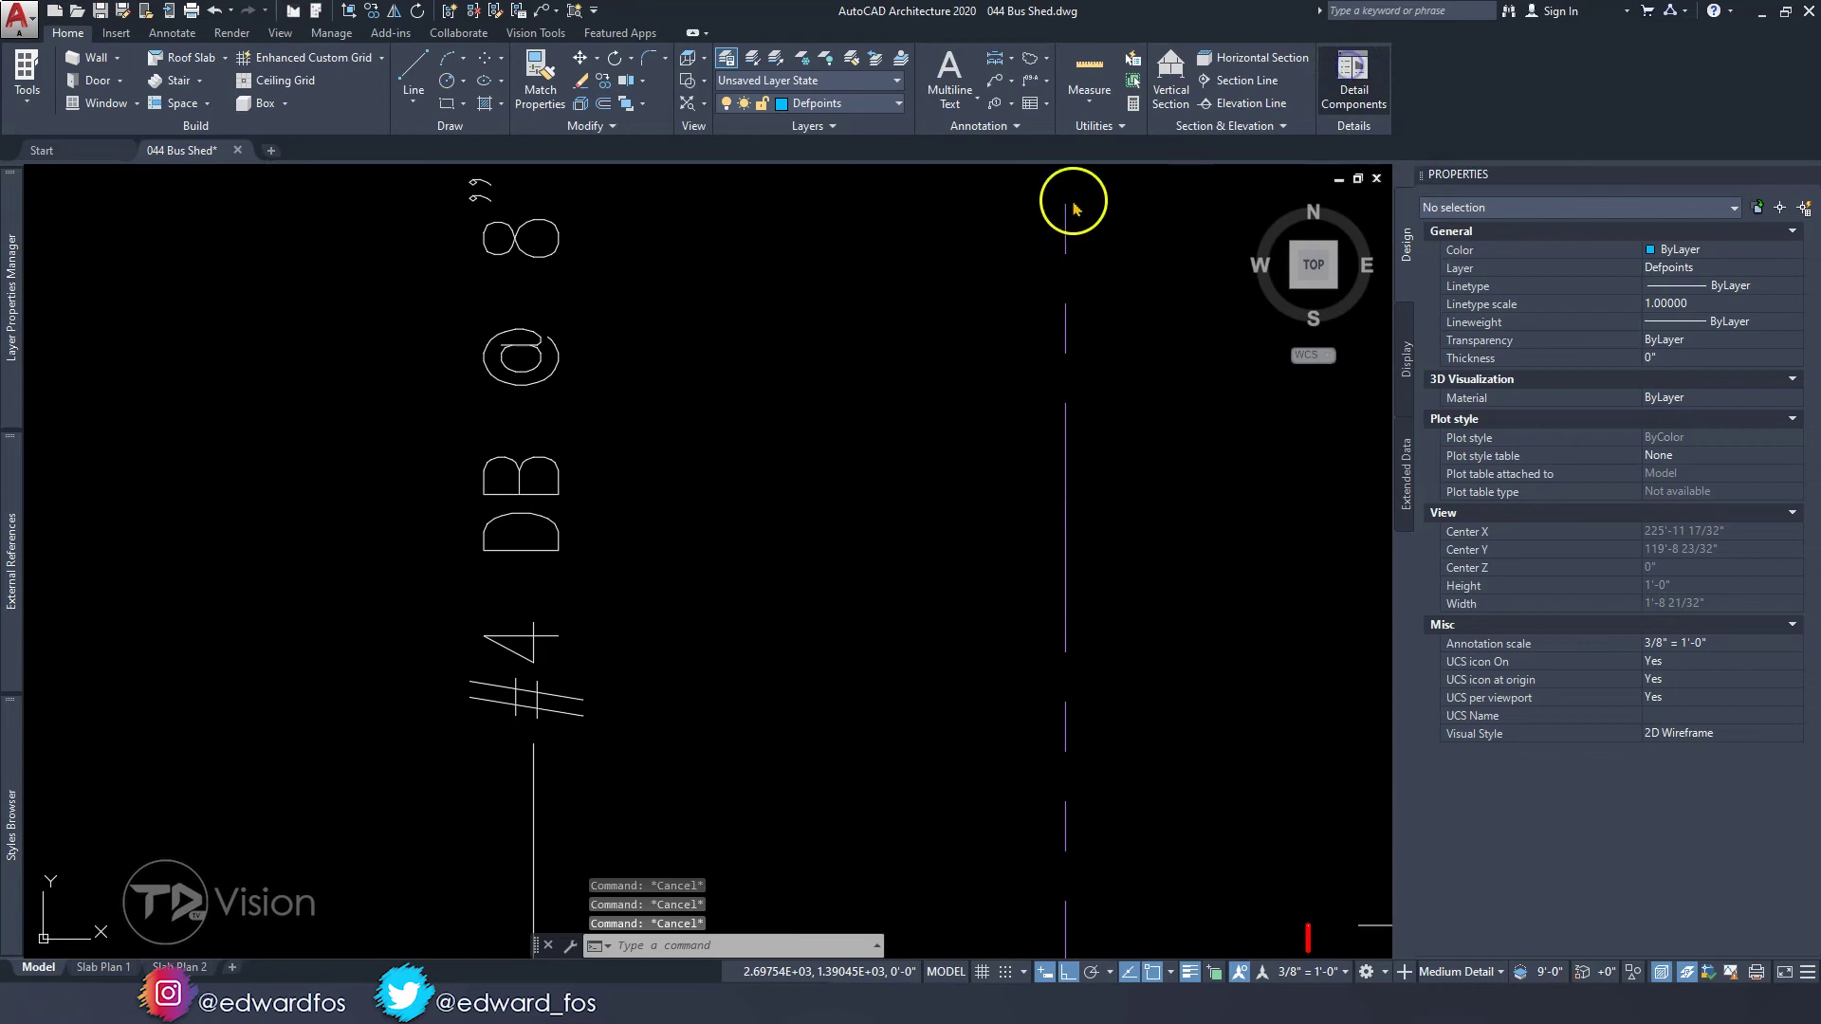
{"action": "left_click", "coordinate": [1349, 109]}
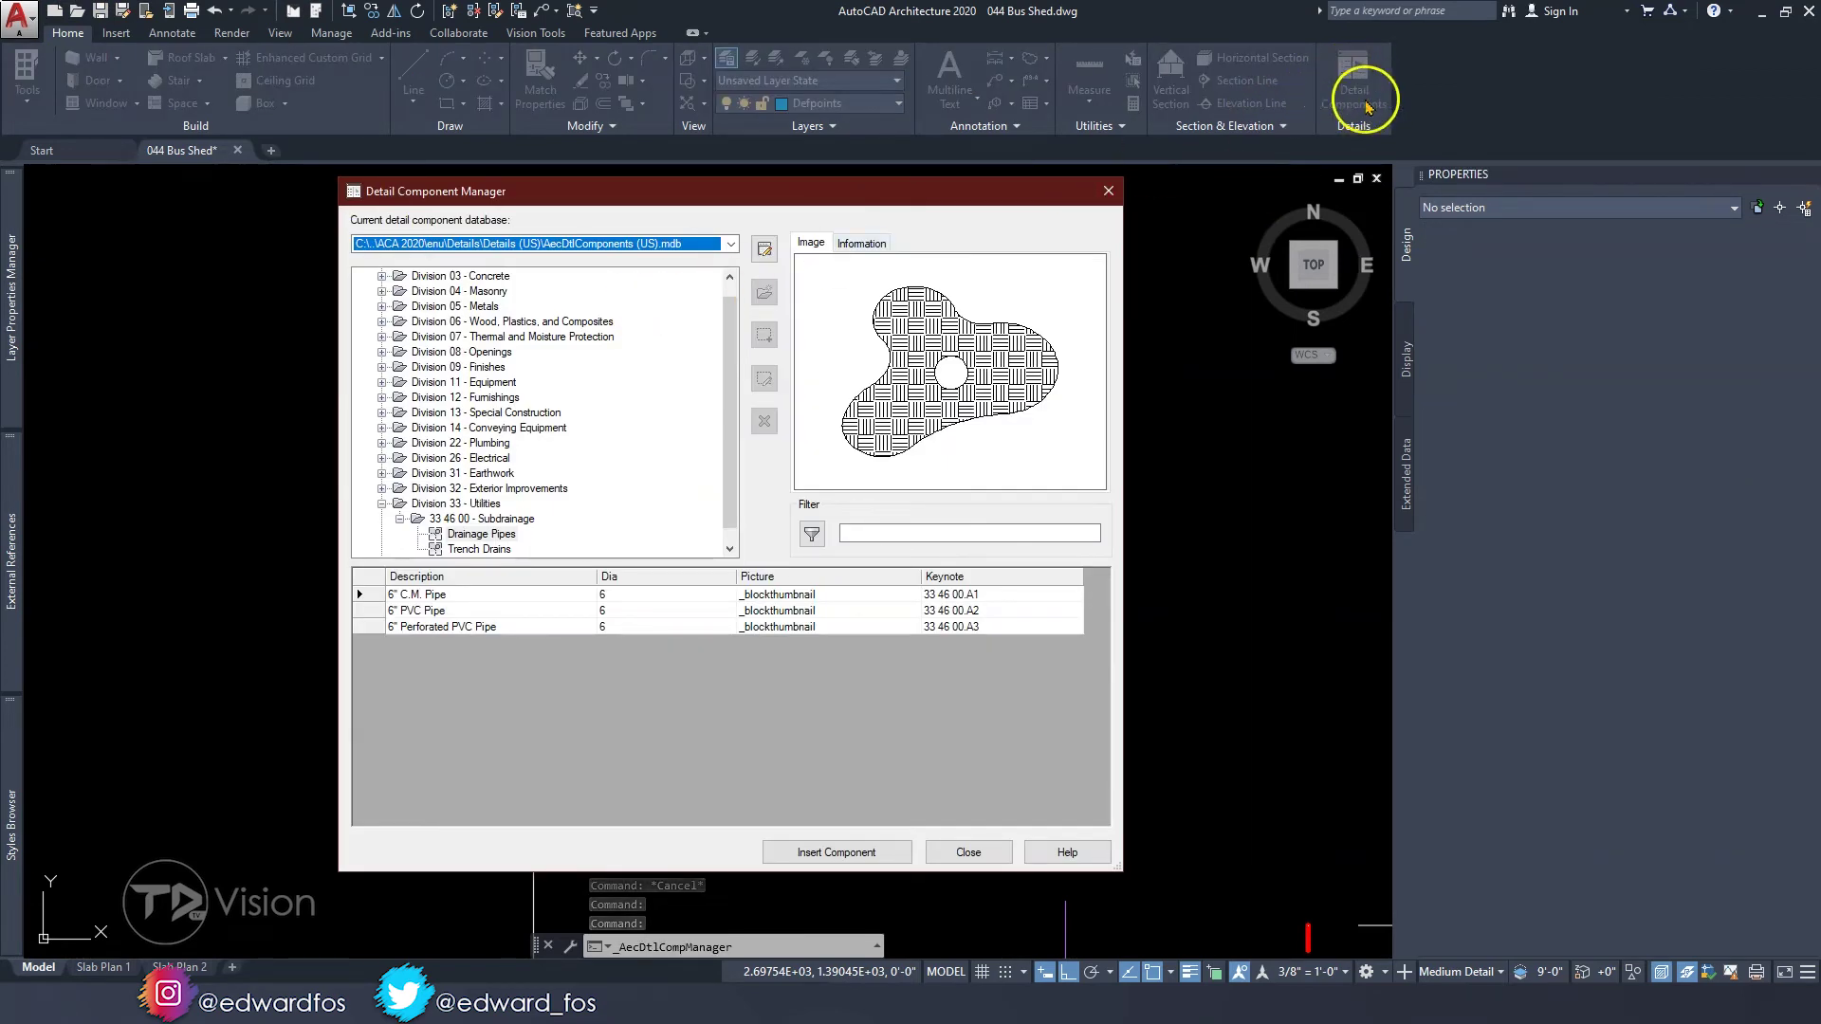
{"action": "scroll", "coordinate": [447, 379], "scroll_direction": "up", "scroll_amount": 2}
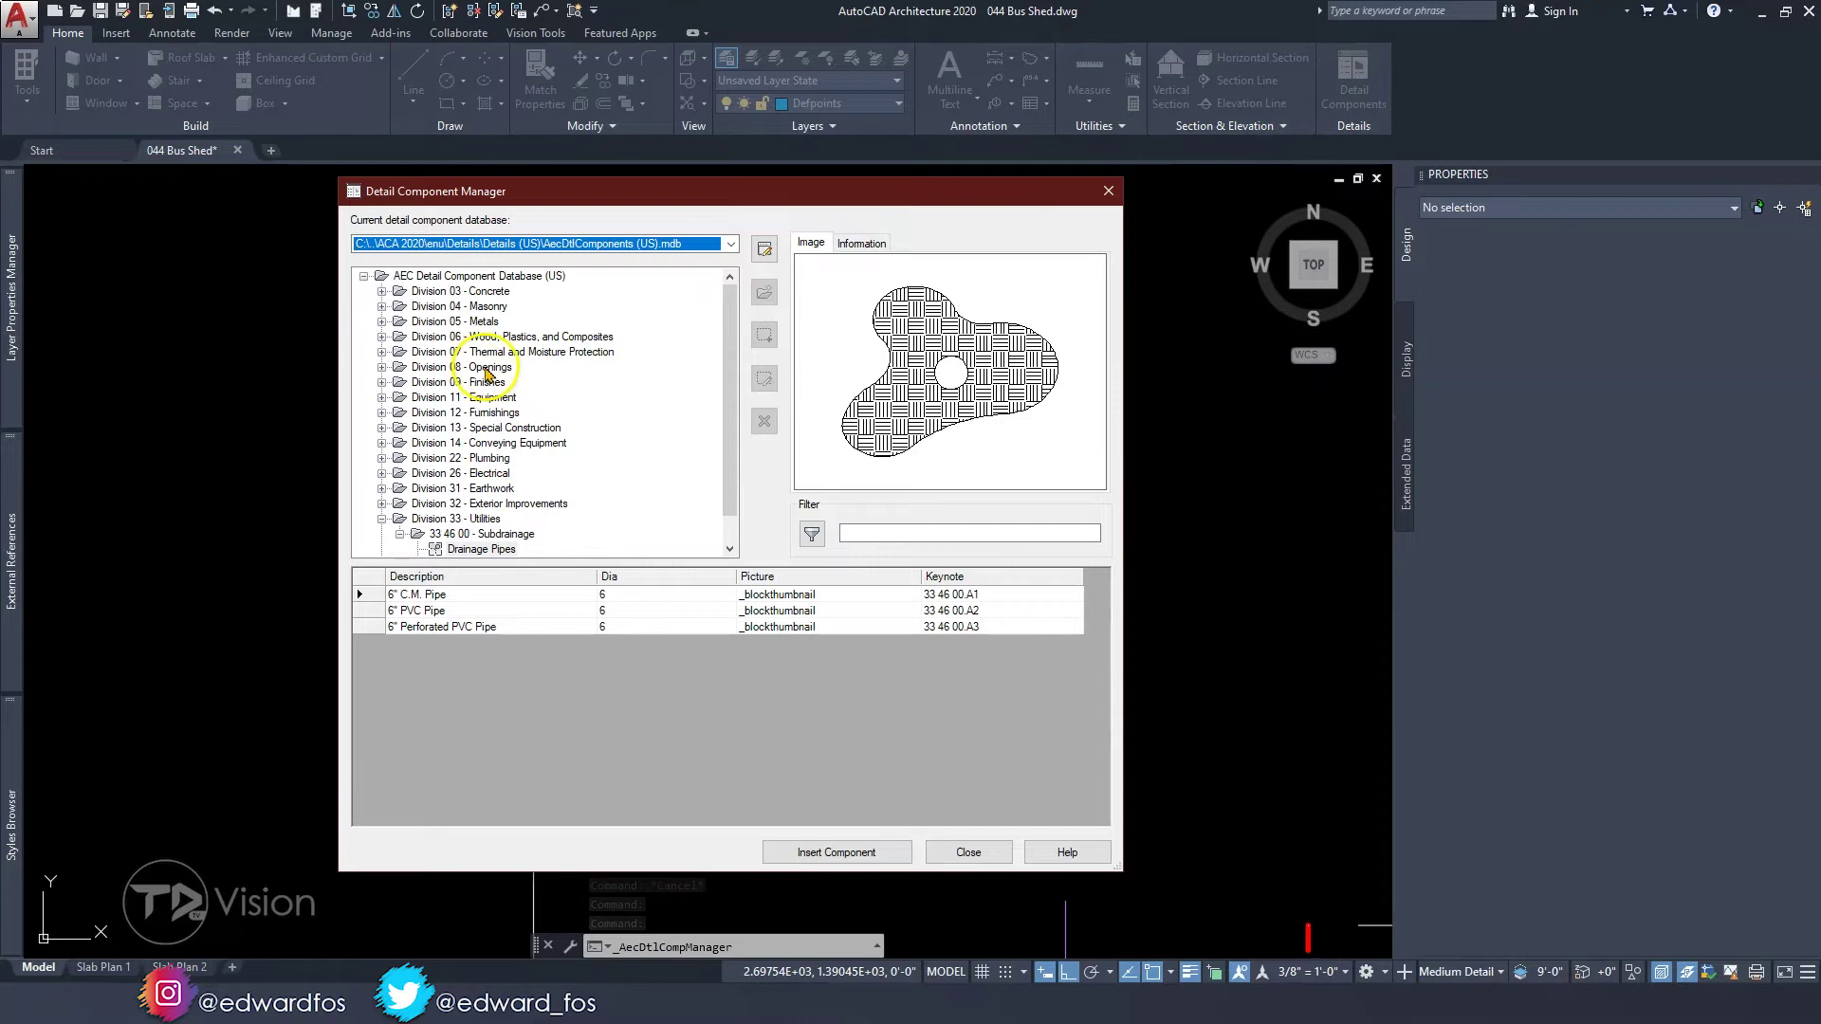
{"action": "left_click", "coordinate": [382, 292]}
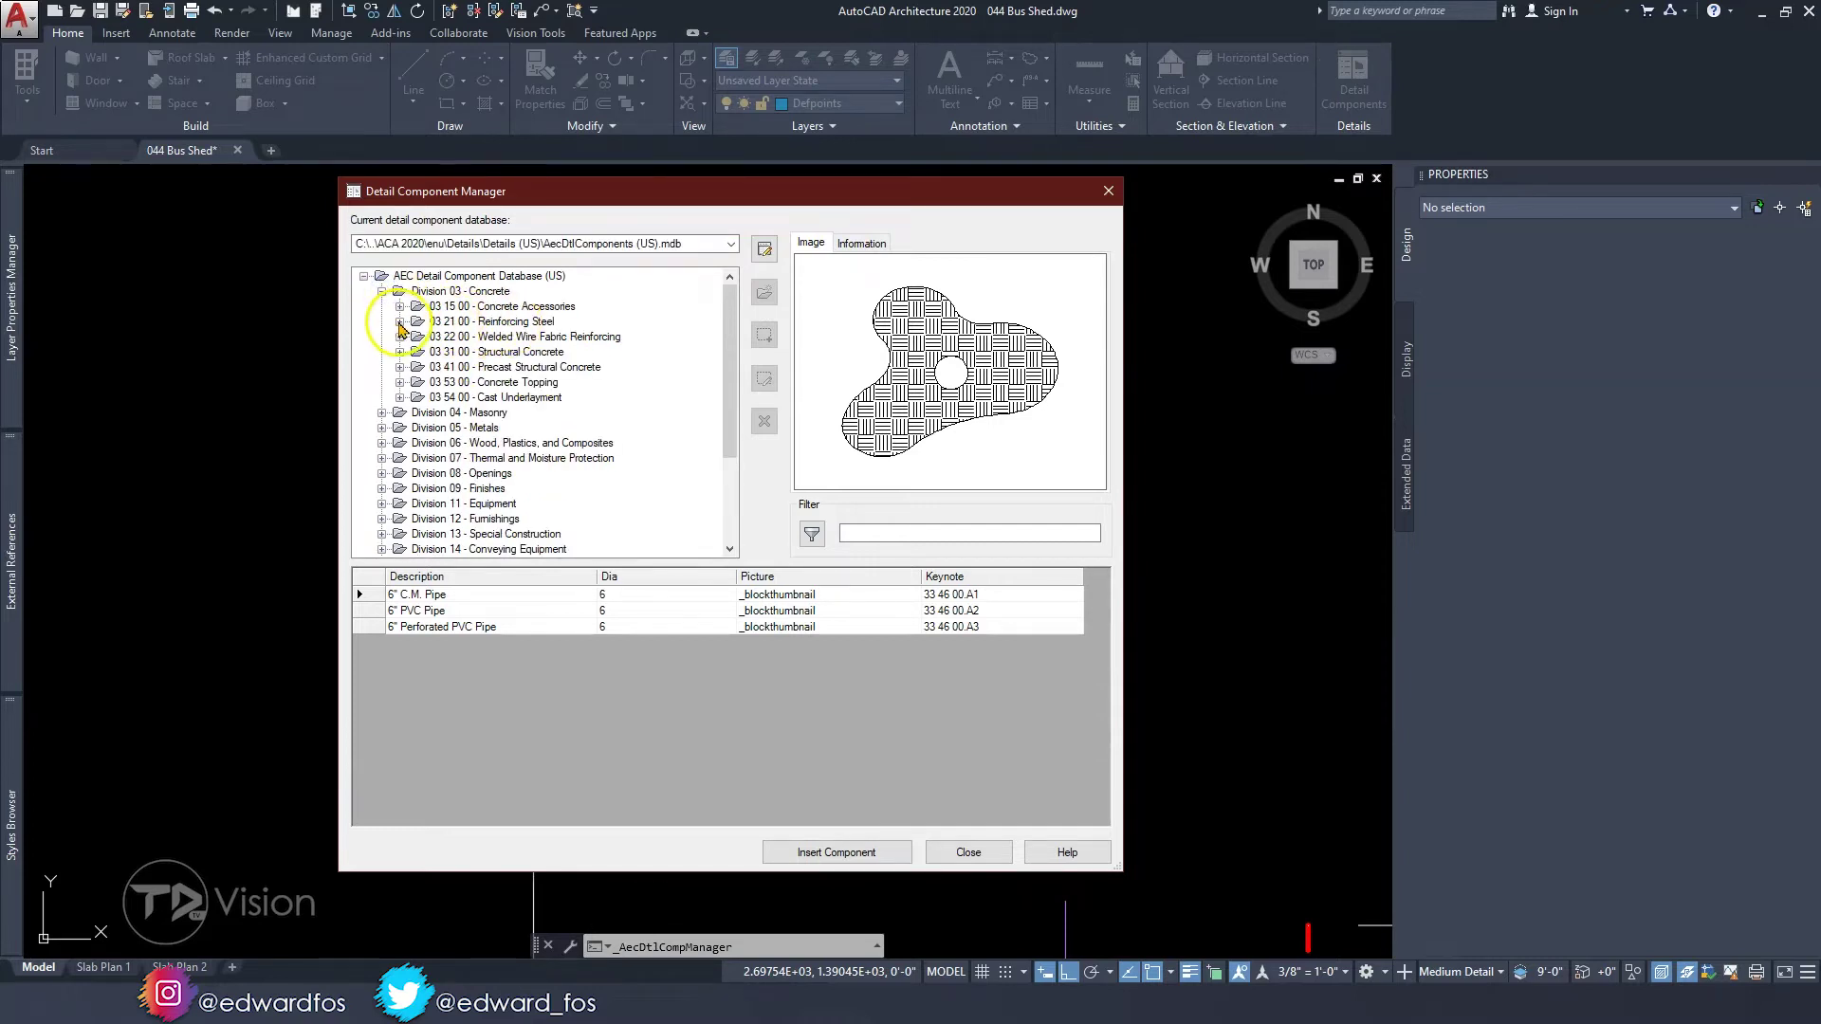
{"action": "left_click", "coordinate": [399, 321]}
{"action": "left_click", "coordinate": [508, 338]}
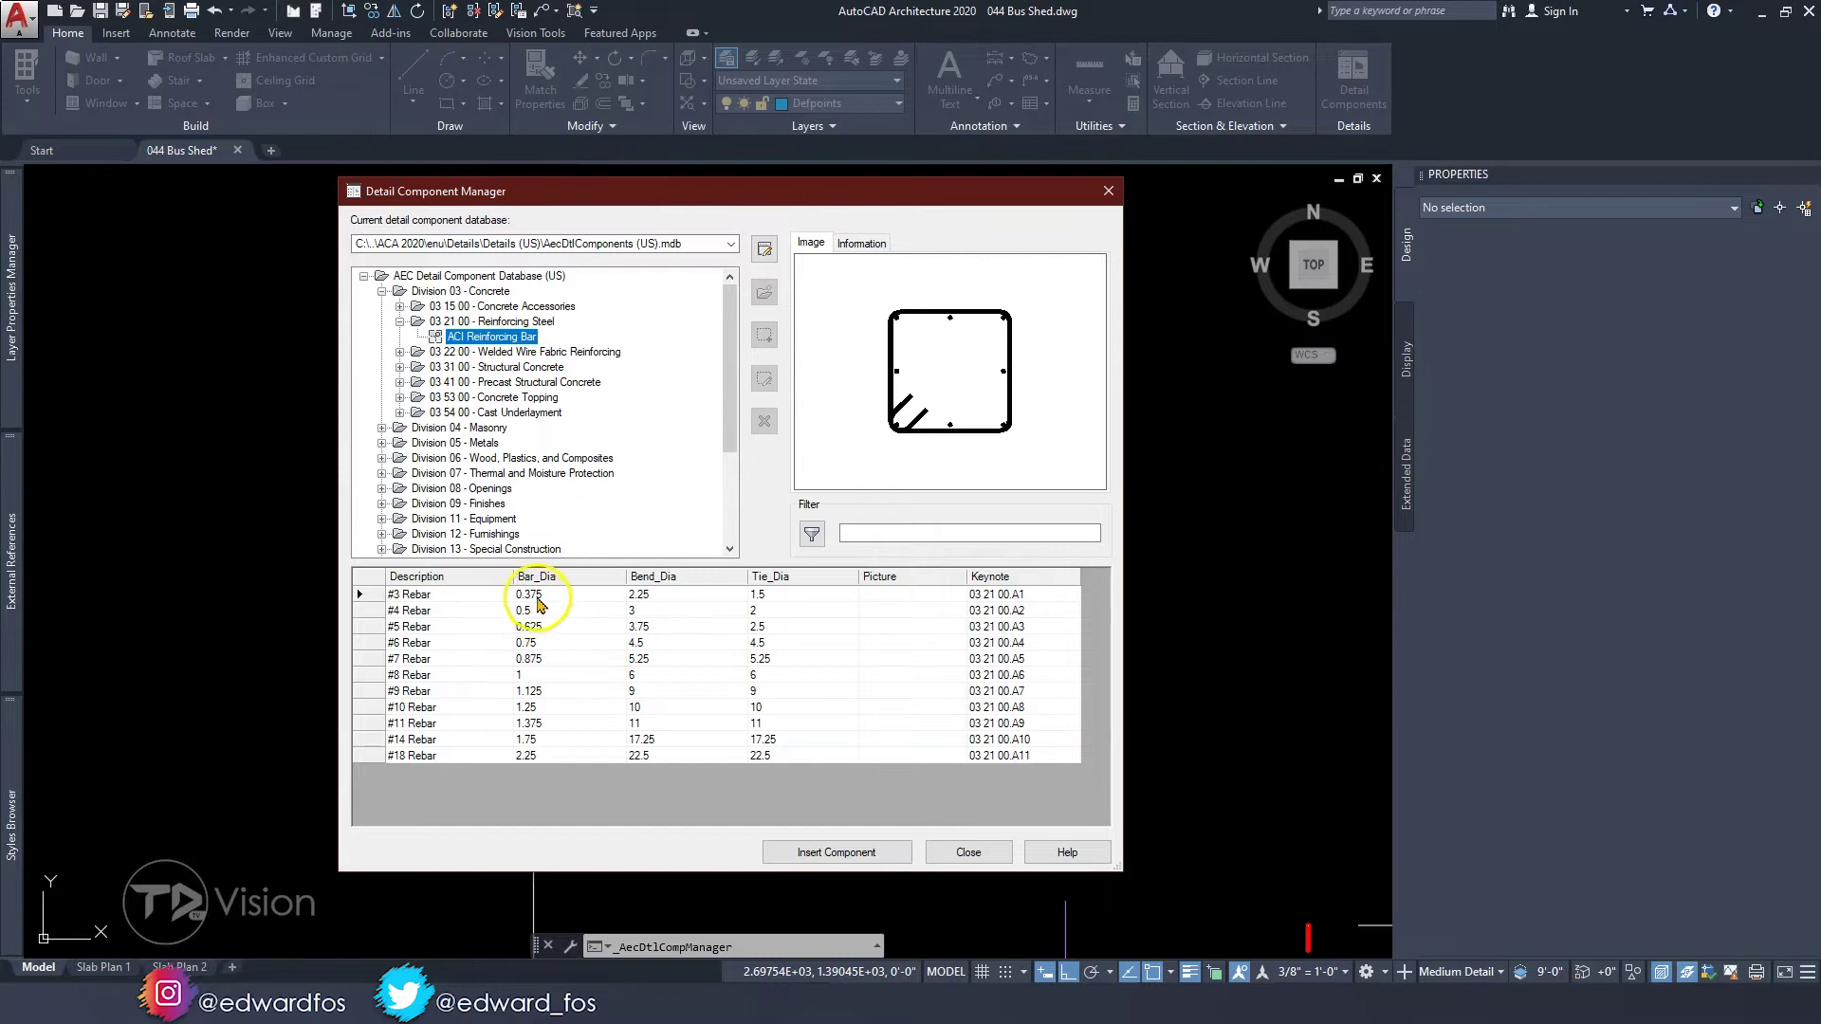
{"action": "key", "text": "Escape"}
{"action": "key", "text": "Escape"}
- Read the "#4 DB @ 8" CRS." label again alongside the green distribution bar and review the whole dimensioned plan
{"action": "scroll", "coordinate": [560, 630], "scroll_direction": "down", "scroll_amount": 5}
{"action": "left_click", "coordinate": [618, 410]}
{"action": "middle_click_drag", "start_coordinate": [601, 501], "coordinate": [549, 457]}
{"action": "left_click", "coordinate": [585, 342]}
{"action": "left_click", "coordinate": [585, 622]}
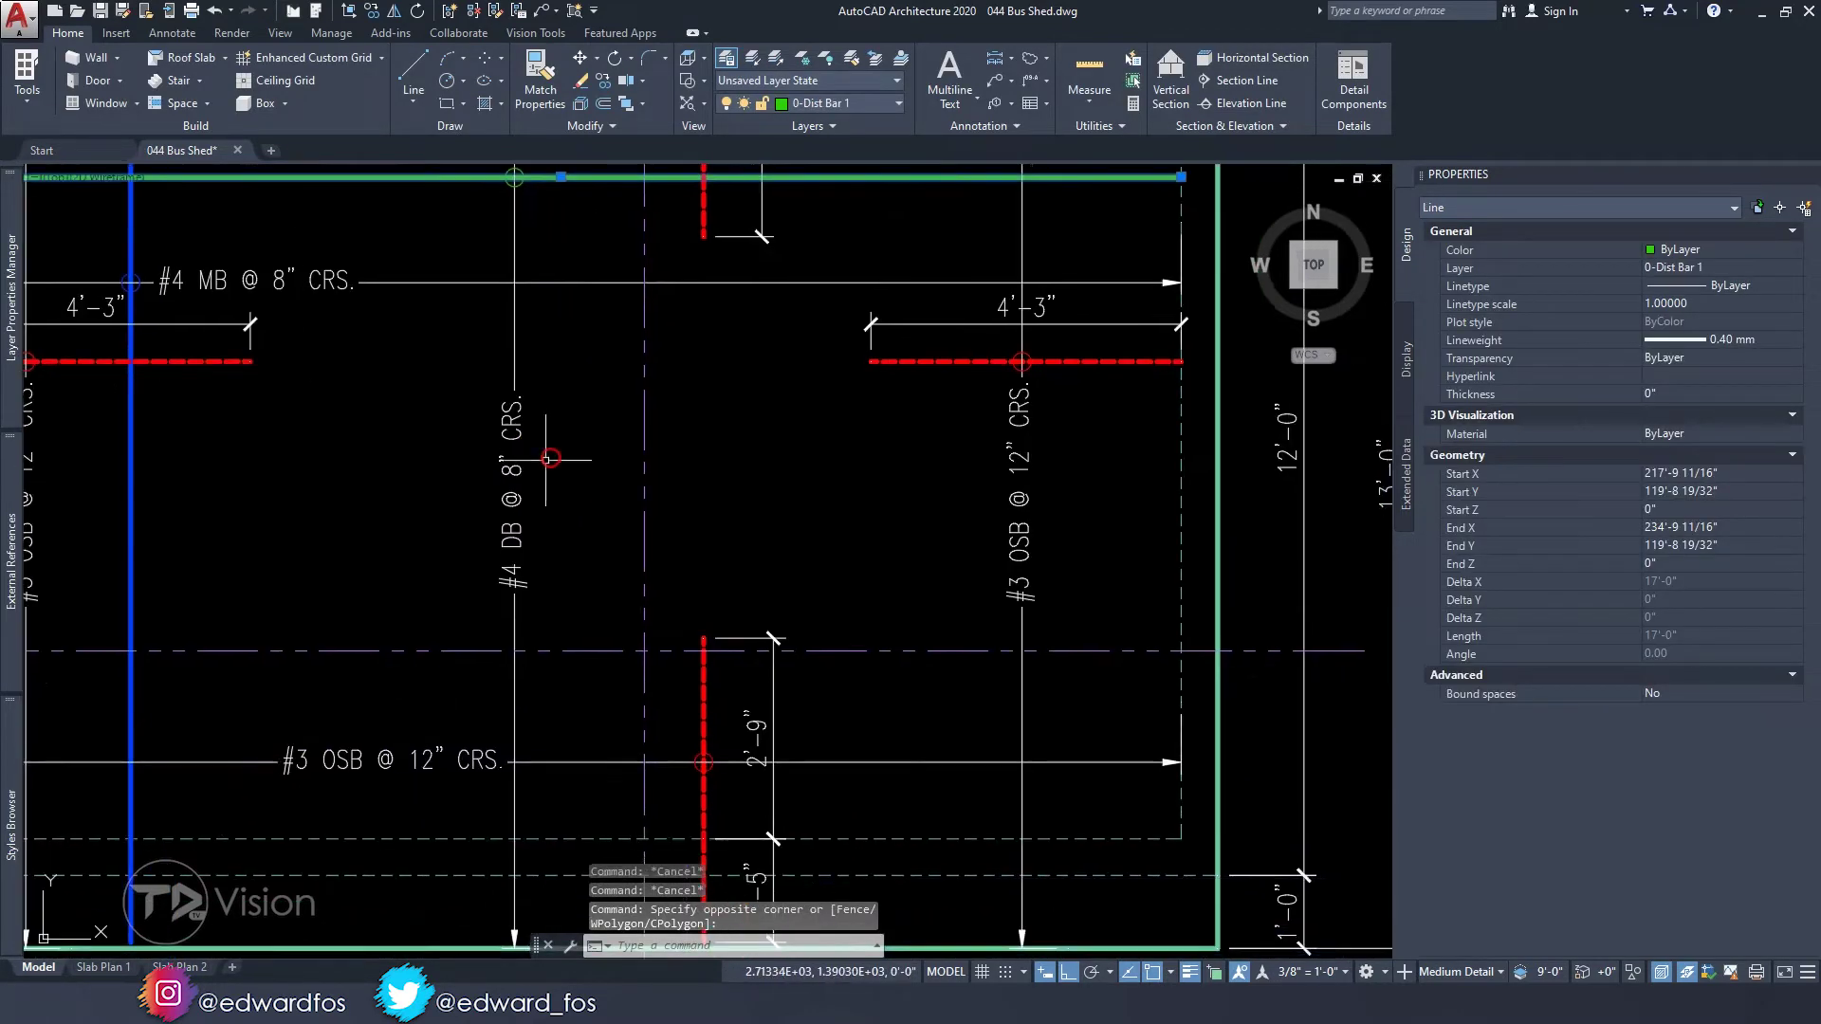
{"action": "scroll", "coordinate": [549, 456], "scroll_direction": "up", "scroll_amount": 4}
{"action": "key", "text": "Escape"}
{"action": "key", "text": "Escape"}
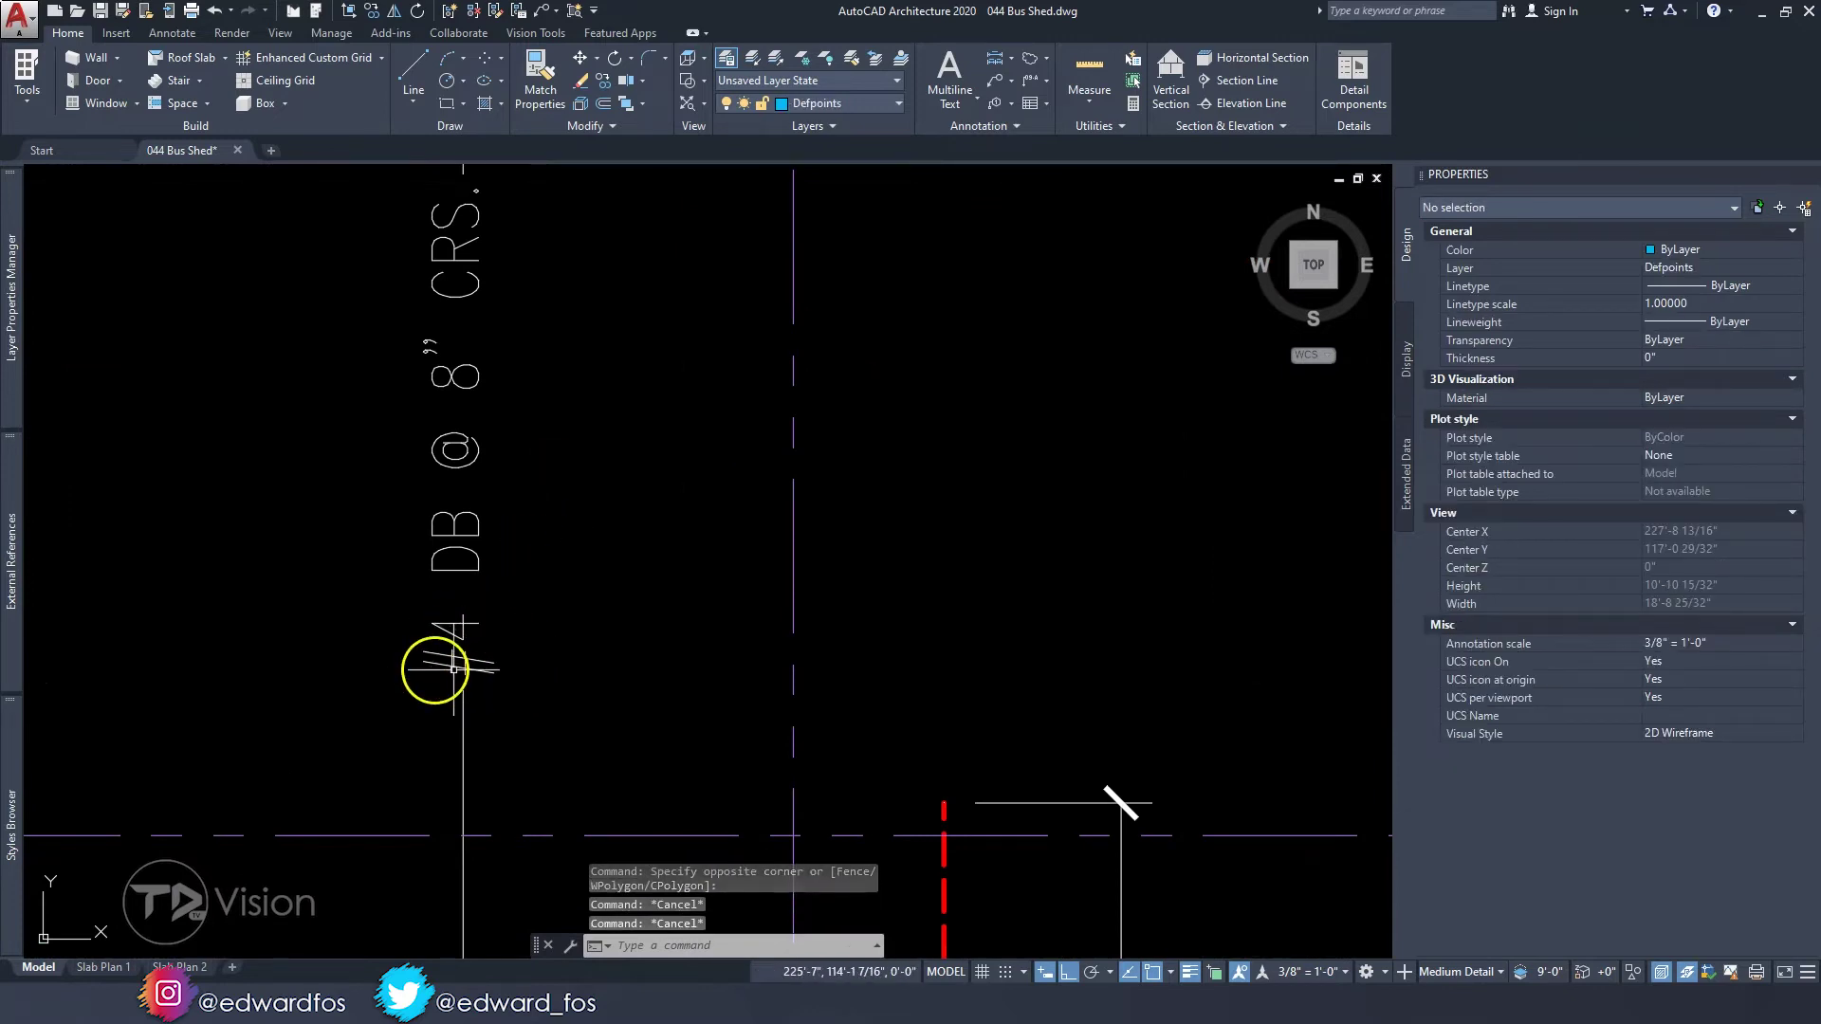
{"action": "middle_click_drag", "start_coordinate": [488, 502], "coordinate": [494, 613]}
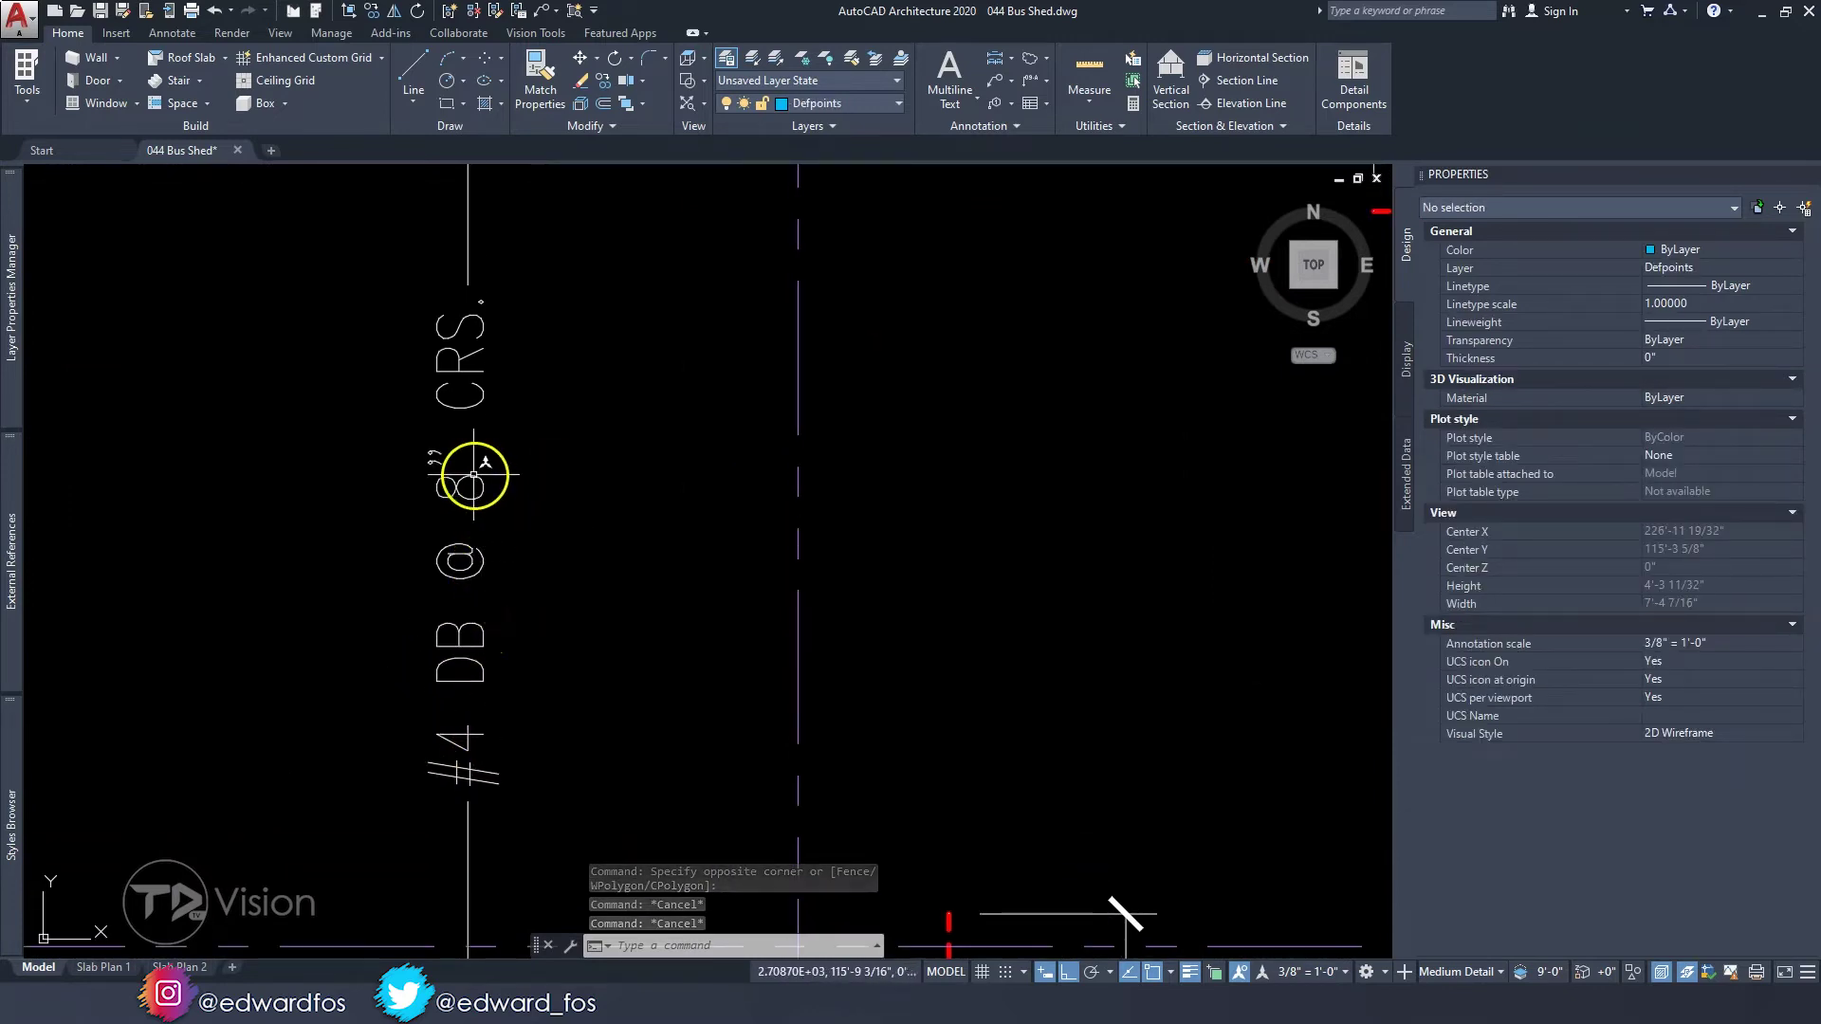
{"action": "middle_click_drag", "start_coordinate": [463, 432], "coordinate": [469, 569]}
{"action": "scroll", "coordinate": [484, 487], "scroll_direction": "down", "scroll_amount": 8}
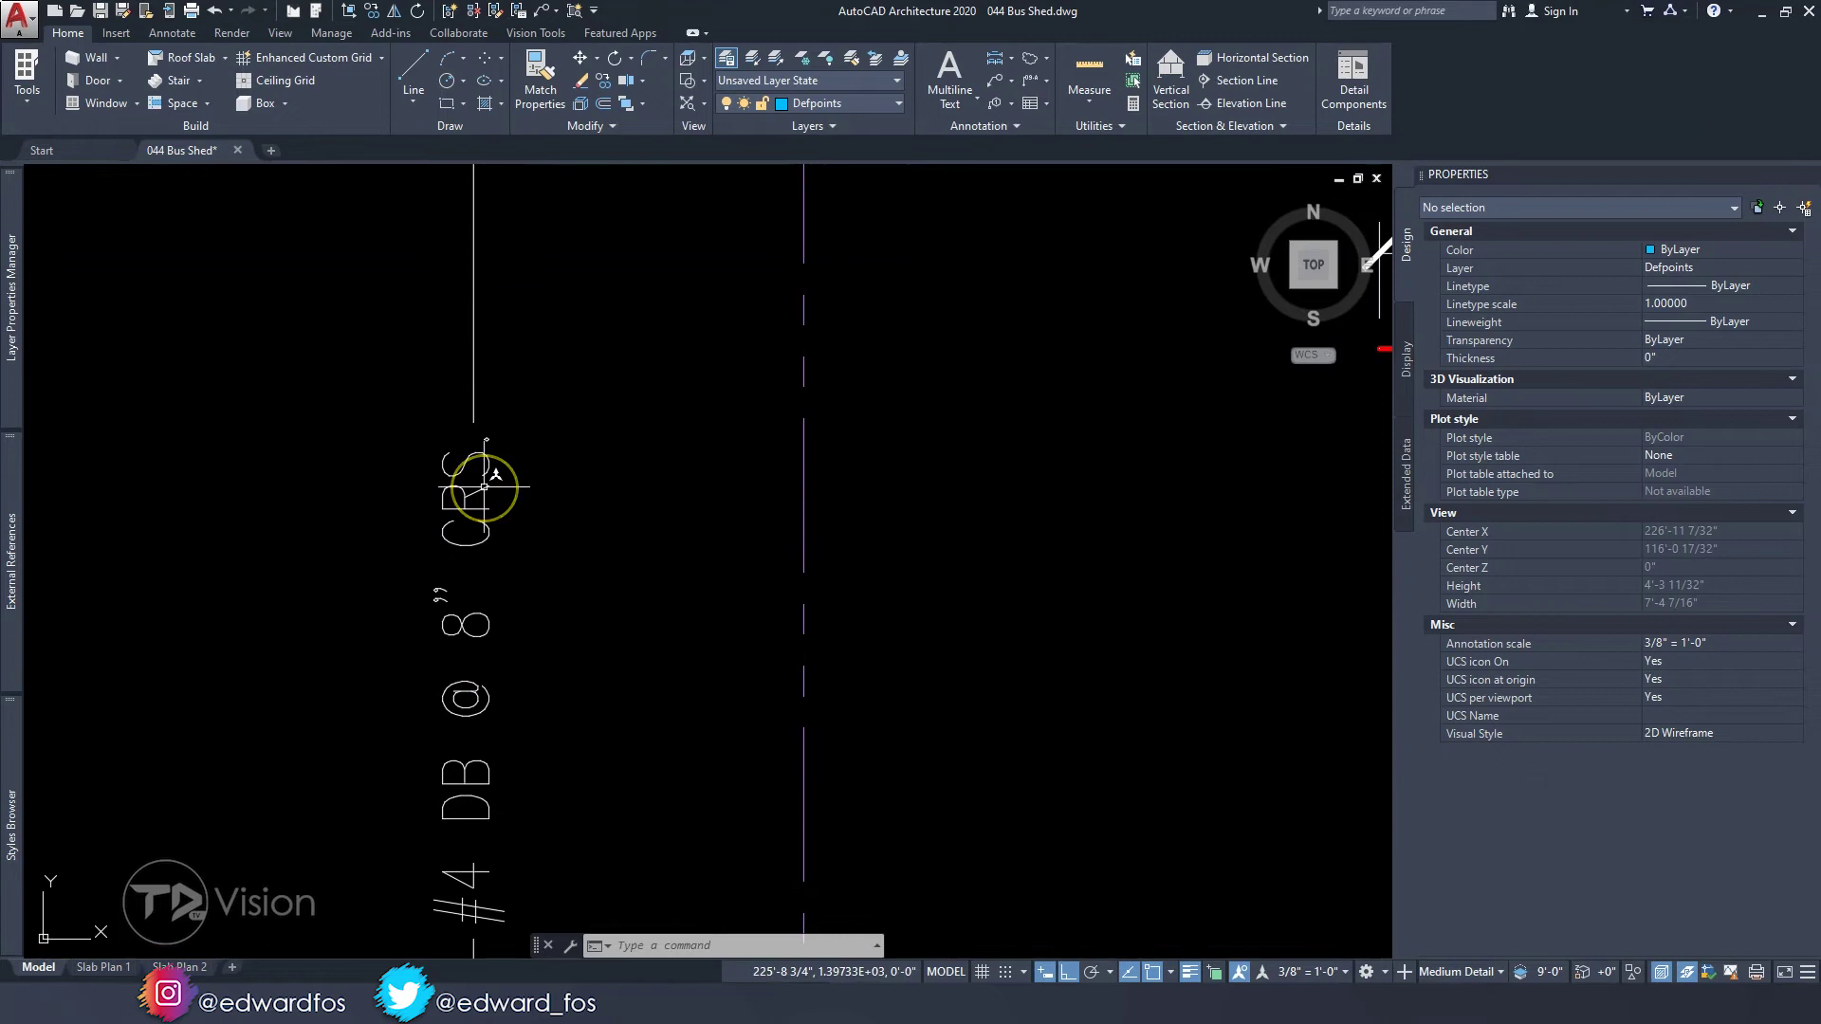
{"action": "scroll", "coordinate": [450, 379], "scroll_direction": "up", "scroll_amount": 2}
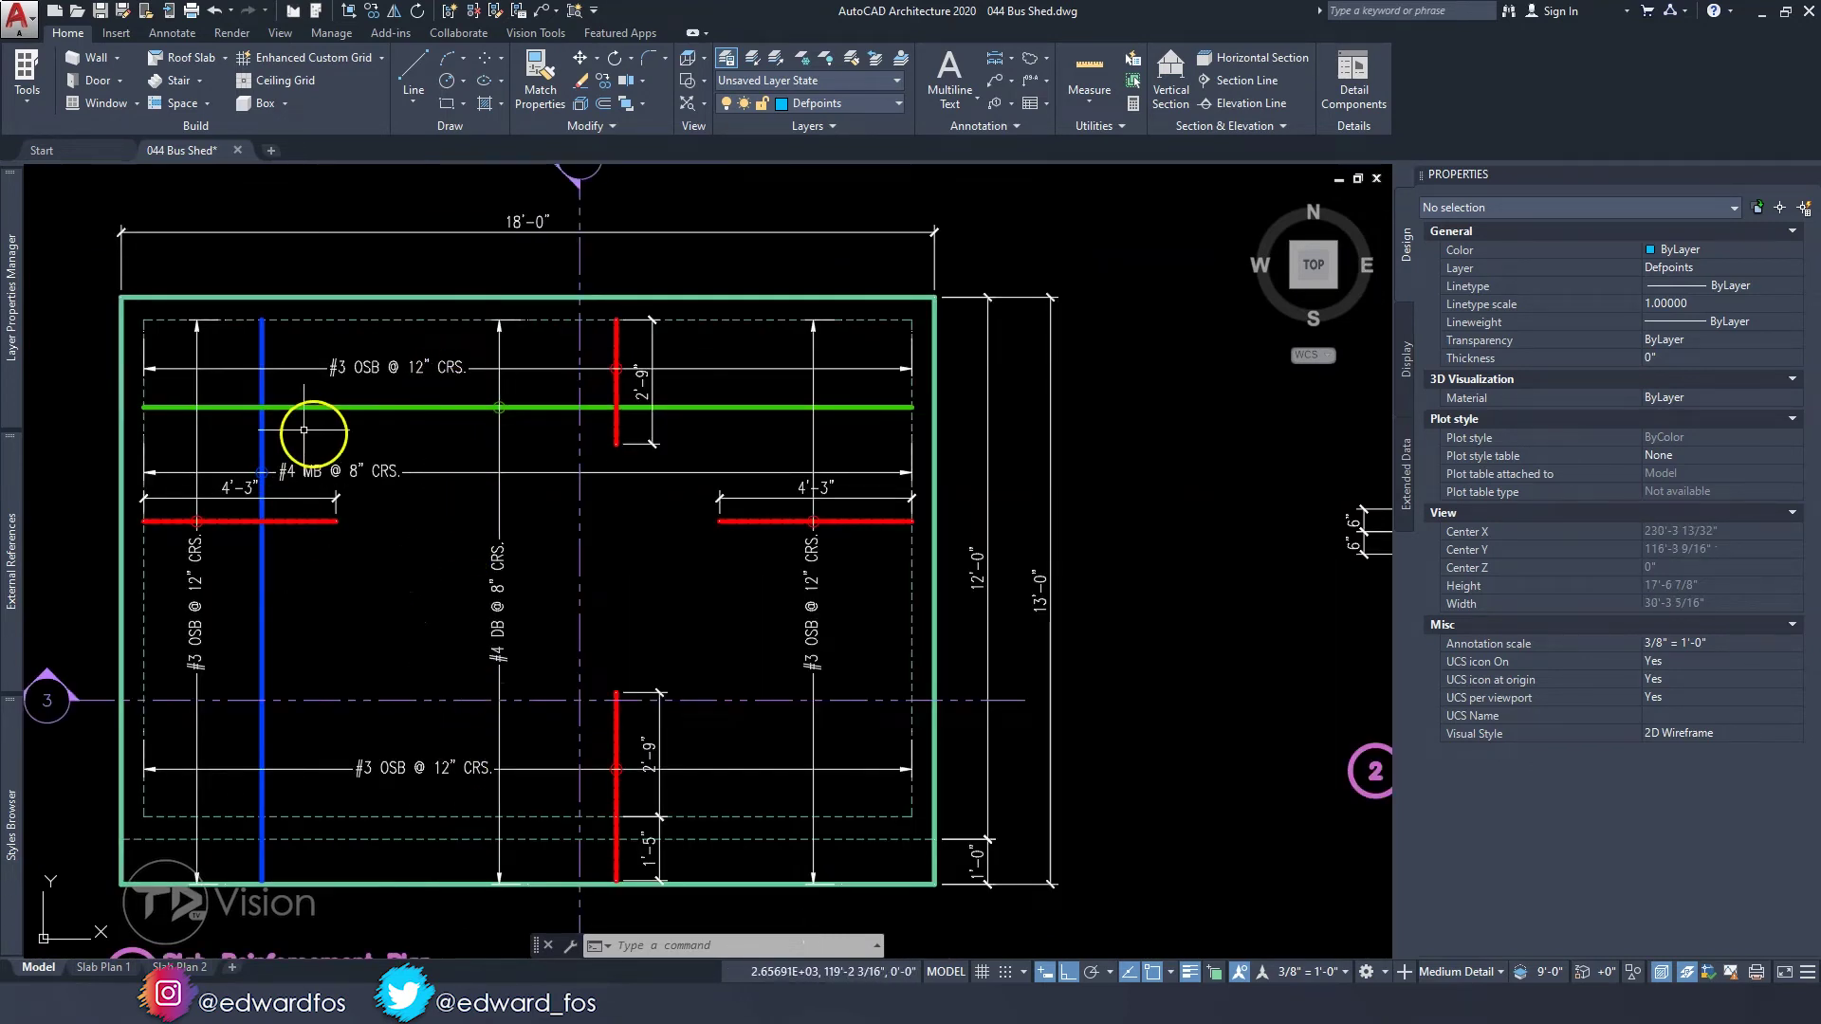
- Select the blue main bar and its dimension, and examine the "#4 MB @ 8" CRS." label and its extent across the slab
{"action": "scroll", "coordinate": [283, 626], "scroll_direction": "up", "scroll_amount": 2}
{"action": "left_click", "coordinate": [280, 627]}
{"action": "left_click", "coordinate": [197, 571]}
{"action": "middle_click_drag", "start_coordinate": [285, 450], "coordinate": [297, 641]}
{"action": "scroll", "coordinate": [255, 433], "scroll_direction": "up", "scroll_amount": 4}
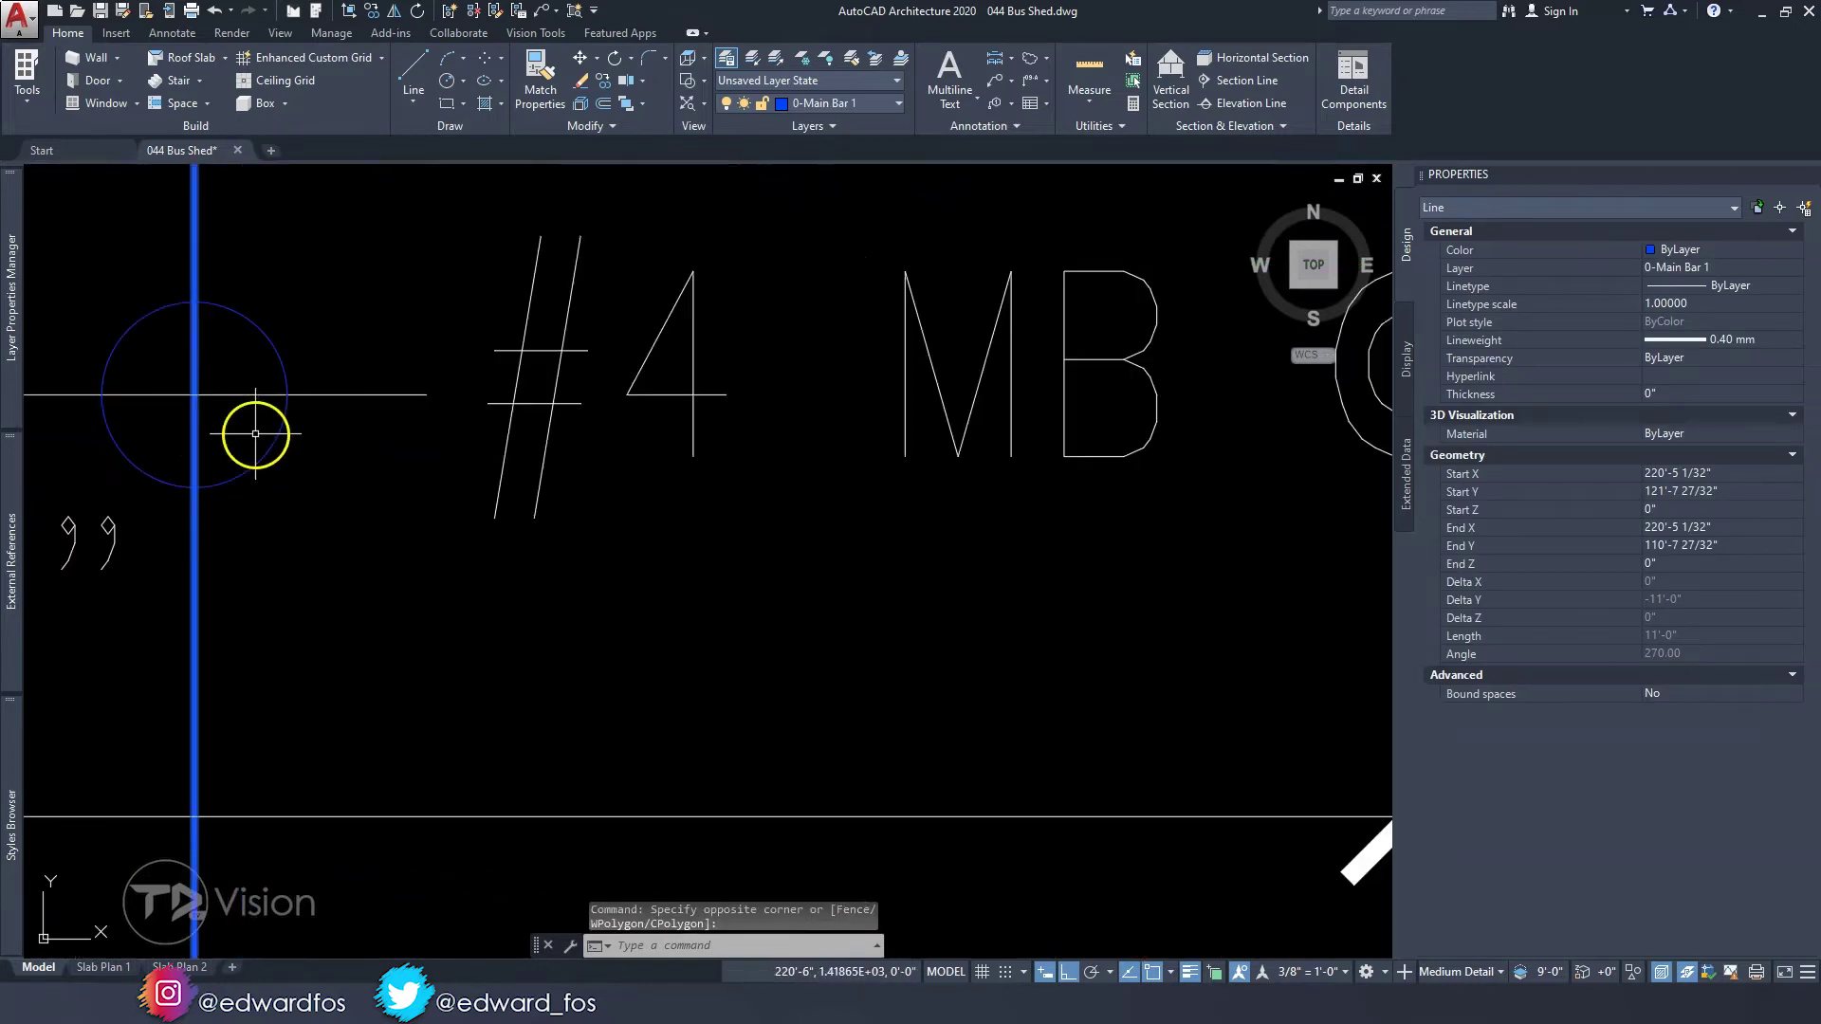
{"action": "scroll", "coordinate": [633, 554], "scroll_direction": "down", "scroll_amount": 3}
{"action": "scroll", "coordinate": [344, 469], "scroll_direction": "down", "scroll_amount": 4}
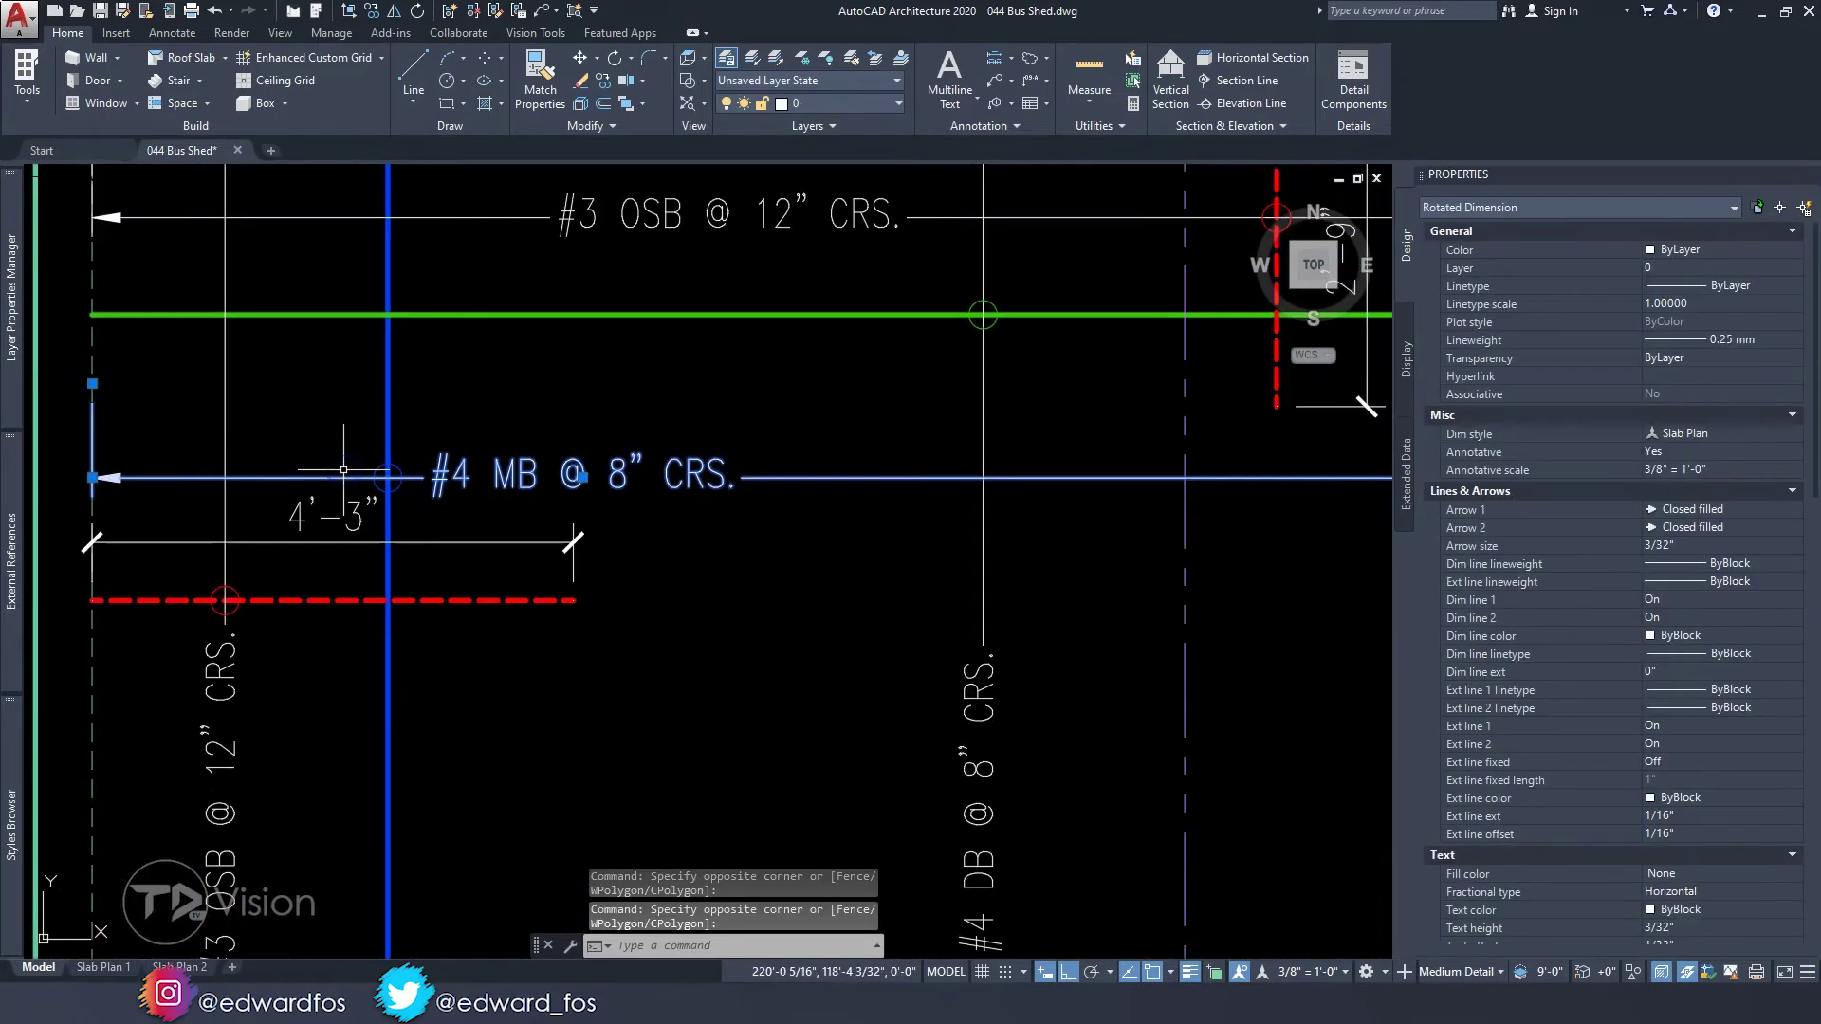
{"action": "scroll", "coordinate": [584, 465], "scroll_direction": "up", "scroll_amount": 2}
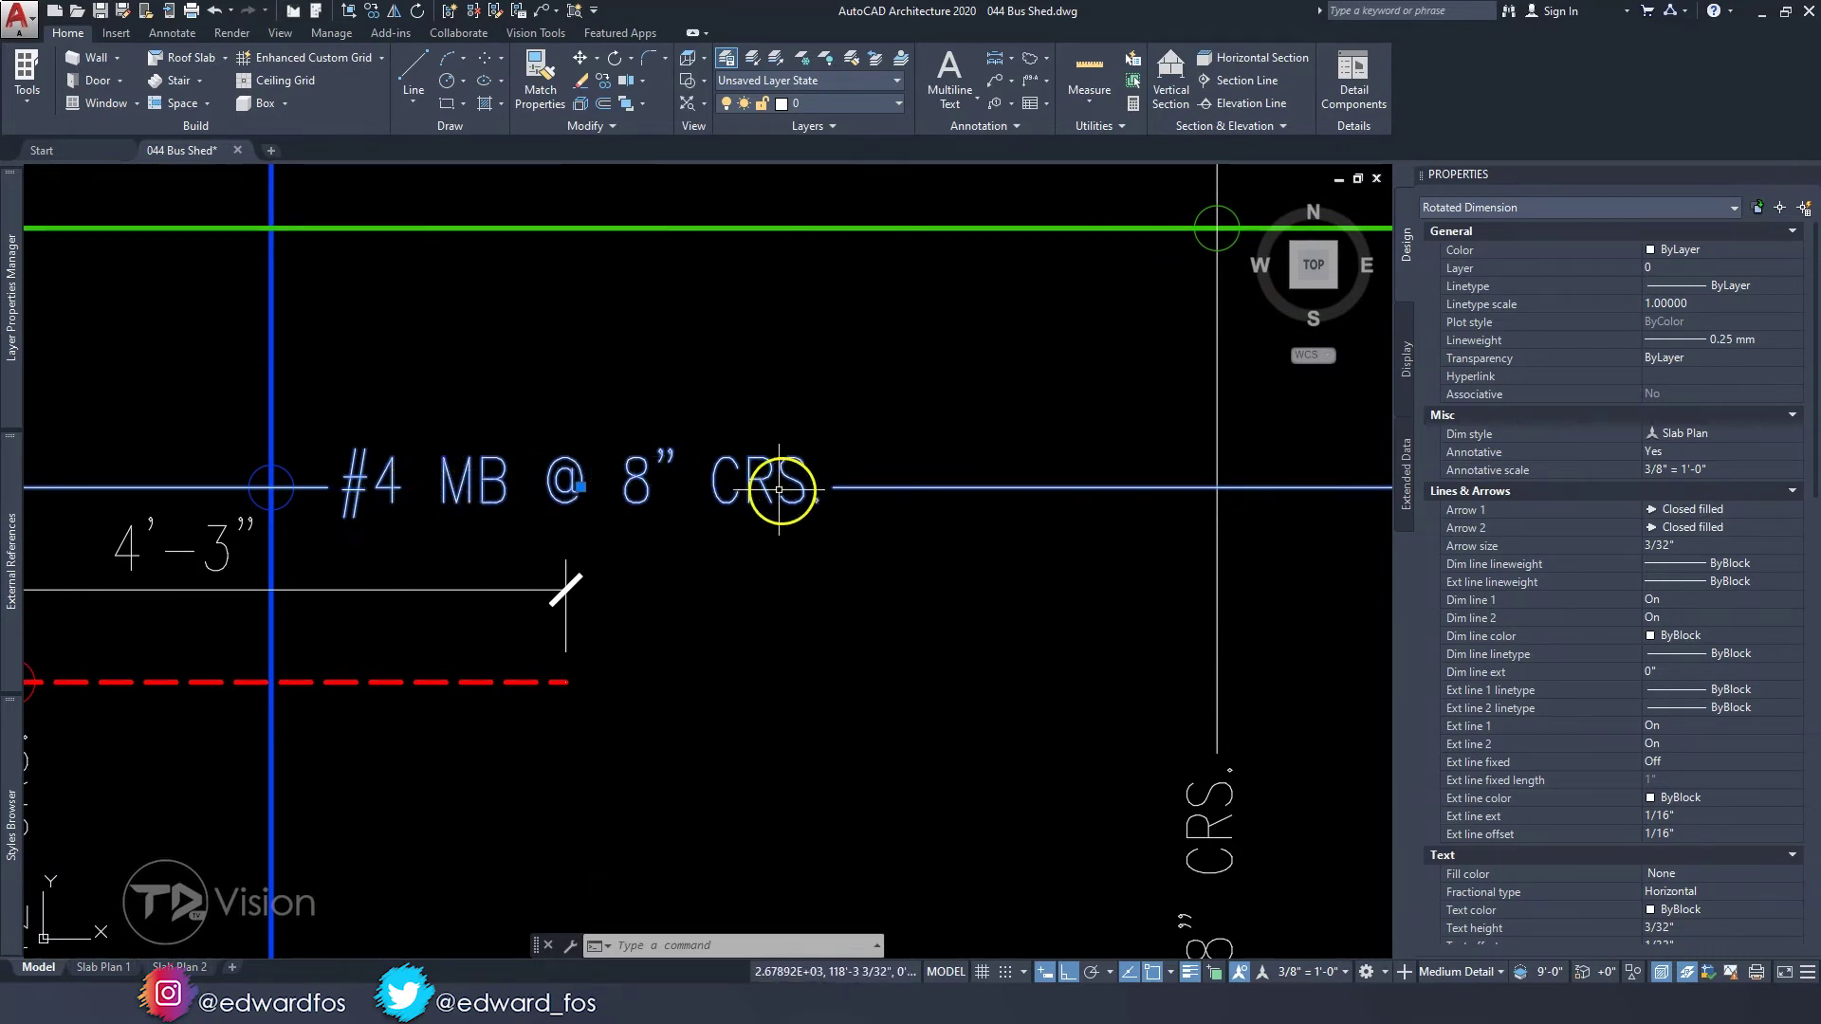
{"action": "scroll", "coordinate": [780, 489], "scroll_direction": "down", "scroll_amount": 3}
{"action": "mouse_move", "coordinate": [759, 484]}
{"action": "middle_mouse_down"}
{"action": "mouse_move", "coordinate": [550, 455]}
{"action": "mouse_move", "coordinate": [534, 425]}
{"action": "mouse_move", "coordinate": [417, 659]}
{"action": "middle_mouse_up"}
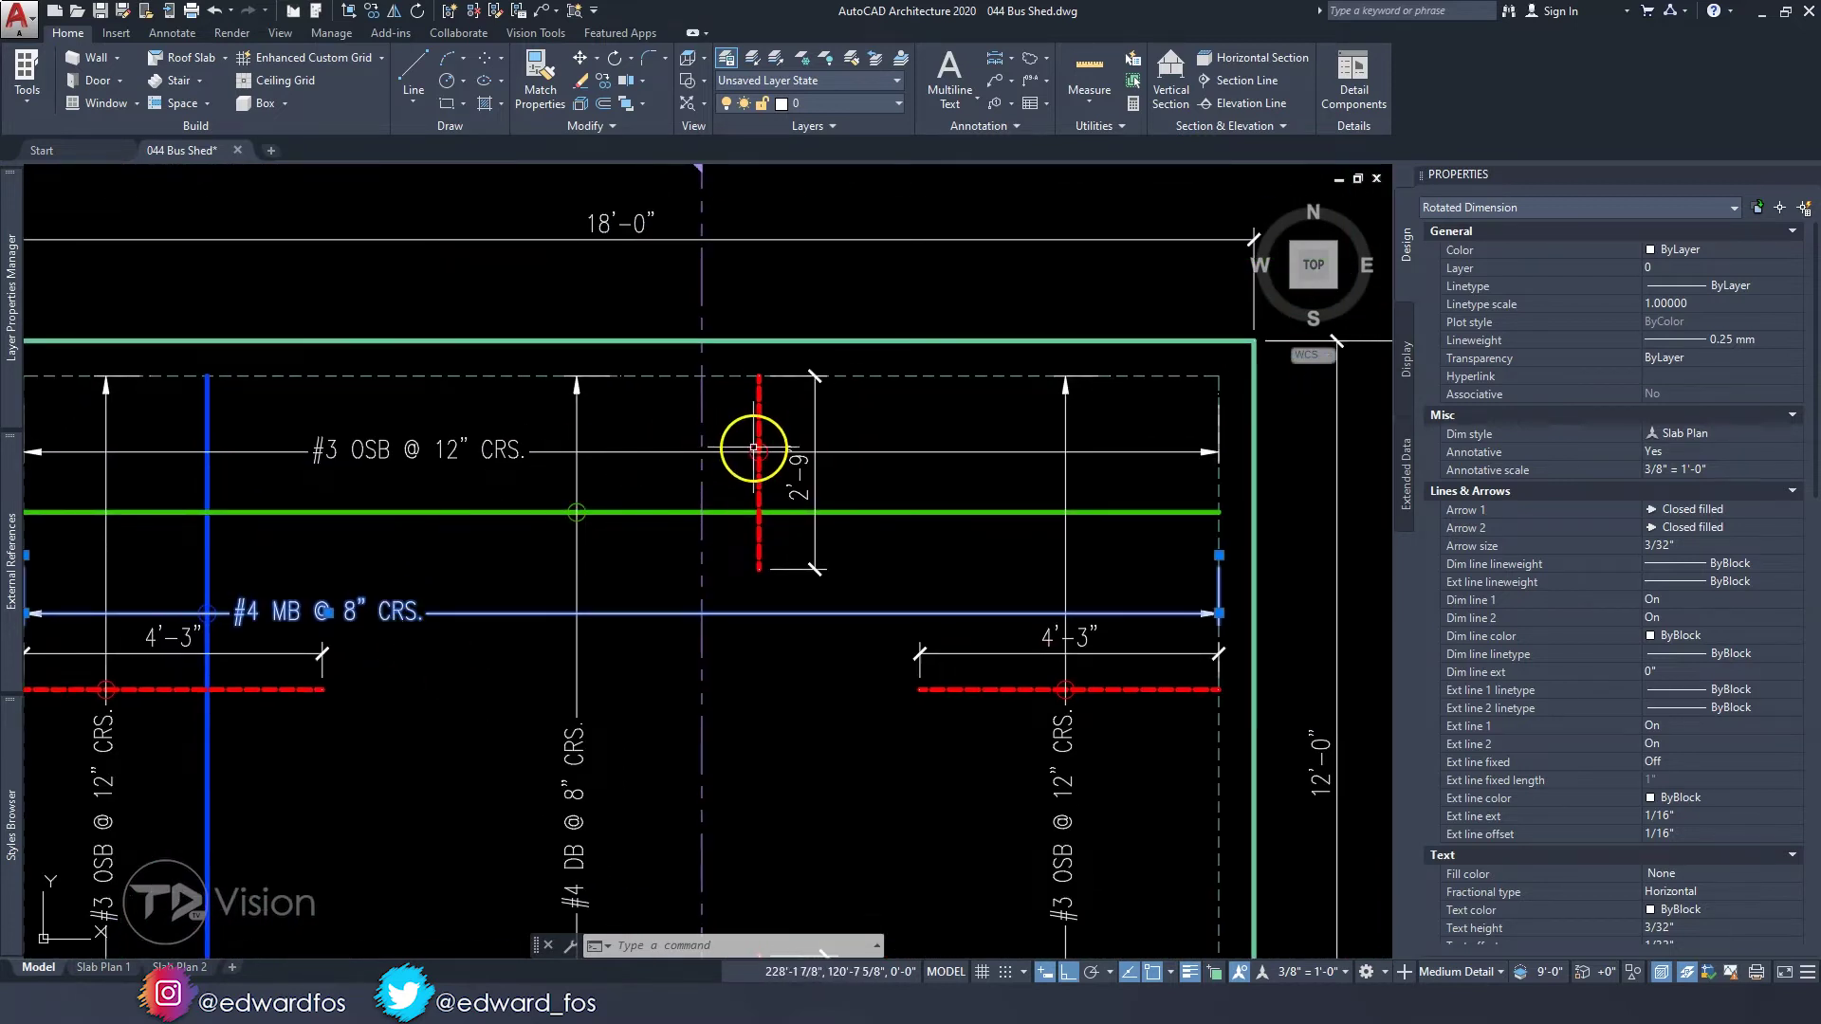
- Select the circle and horizontal dimension on the upper vertical over-support bar, and read its "#3 OSB @ 12" CRS." label
{"action": "scroll", "coordinate": [745, 448], "scroll_direction": "up", "scroll_amount": 3}
{"action": "left_click", "coordinate": [744, 500]}
{"action": "left_click", "coordinate": [664, 462]}
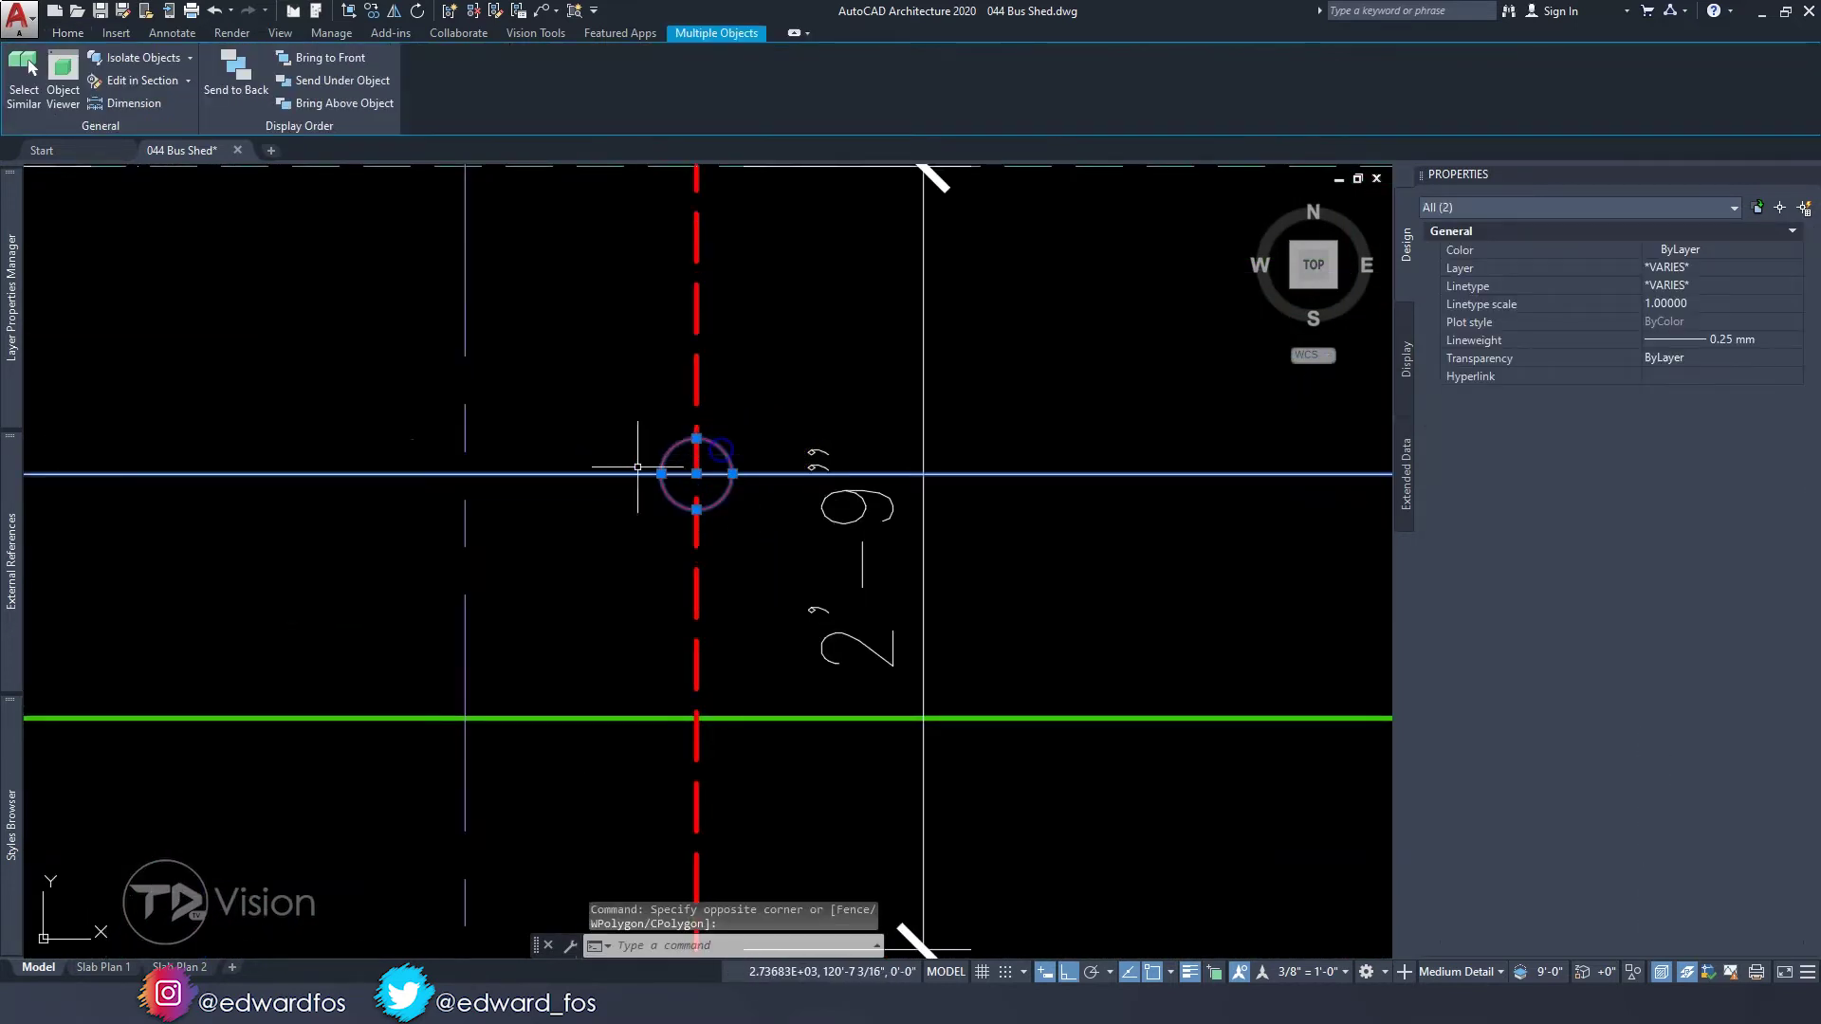
{"action": "scroll", "coordinate": [664, 462], "scroll_direction": "down", "scroll_amount": 5}
{"action": "scroll", "coordinate": [588, 479], "scroll_direction": "up", "scroll_amount": 3}
{"action": "scroll", "coordinate": [562, 479], "scroll_direction": "up", "scroll_amount": 2}
{"action": "scroll", "coordinate": [380, 475], "scroll_direction": "up", "scroll_amount": 1}
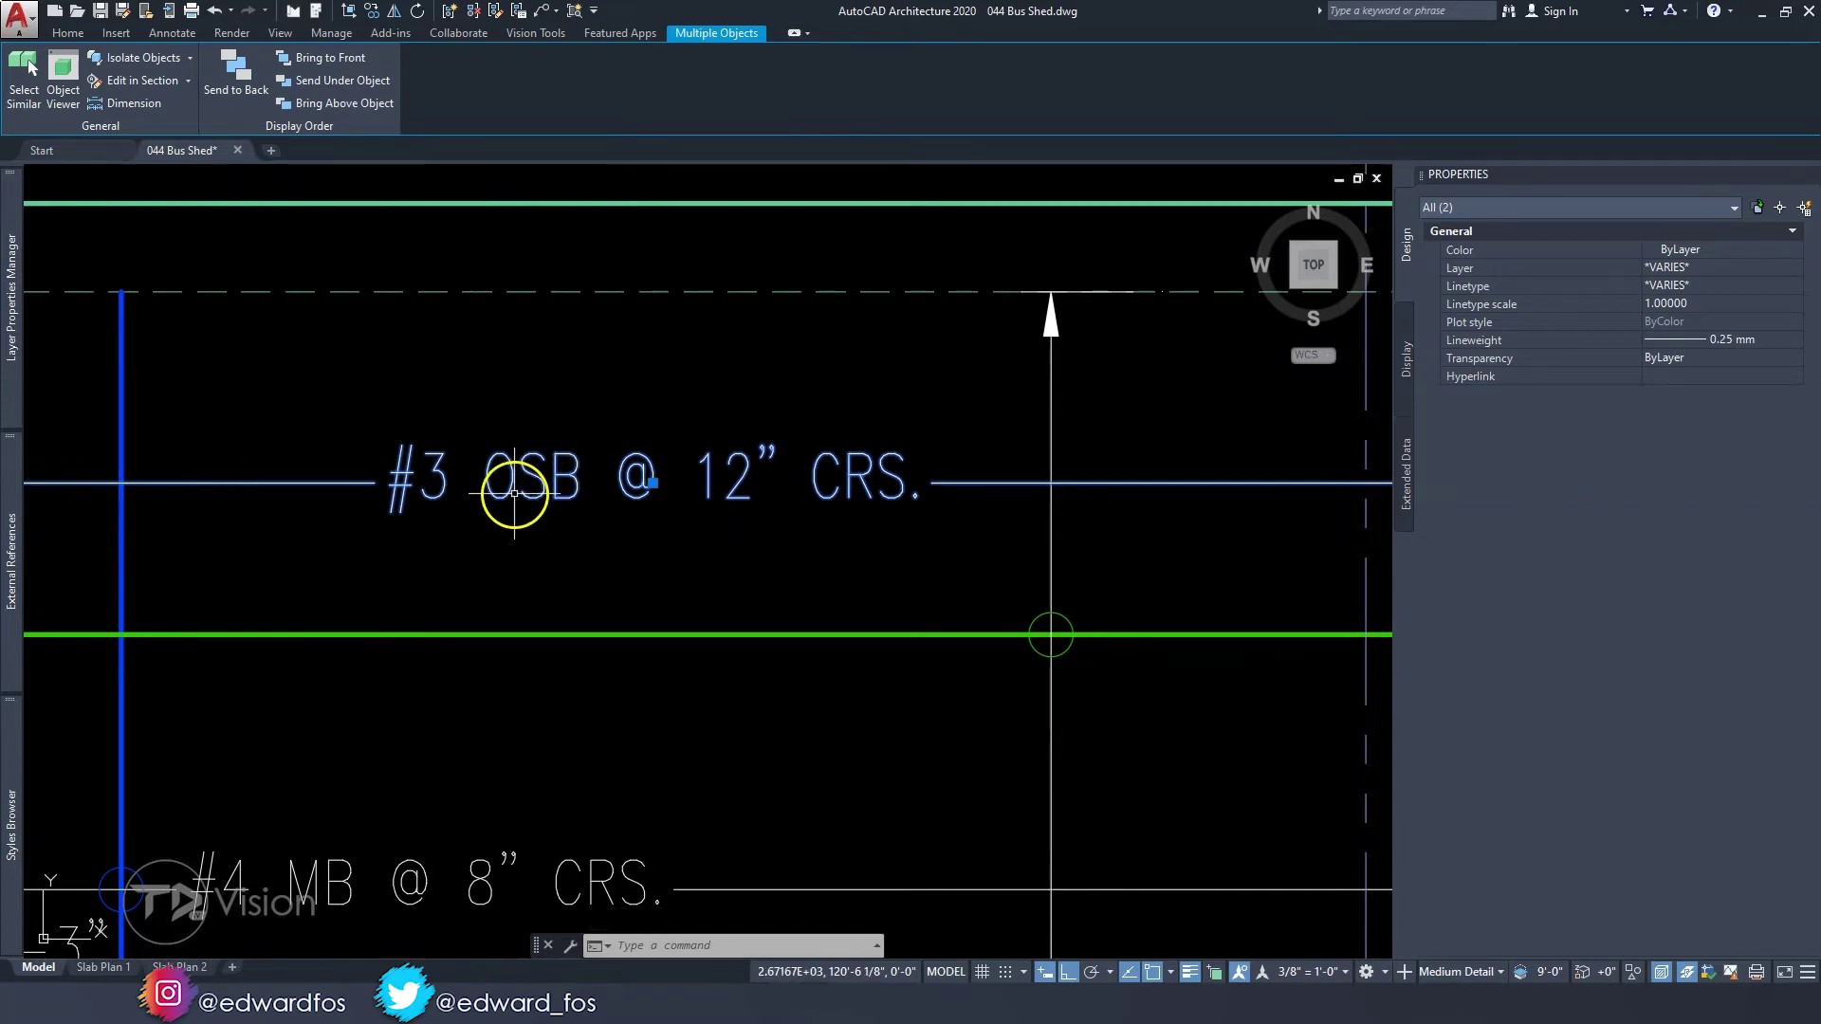
{"action": "middle_click_drag", "start_coordinate": [641, 501], "coordinate": [502, 538]}
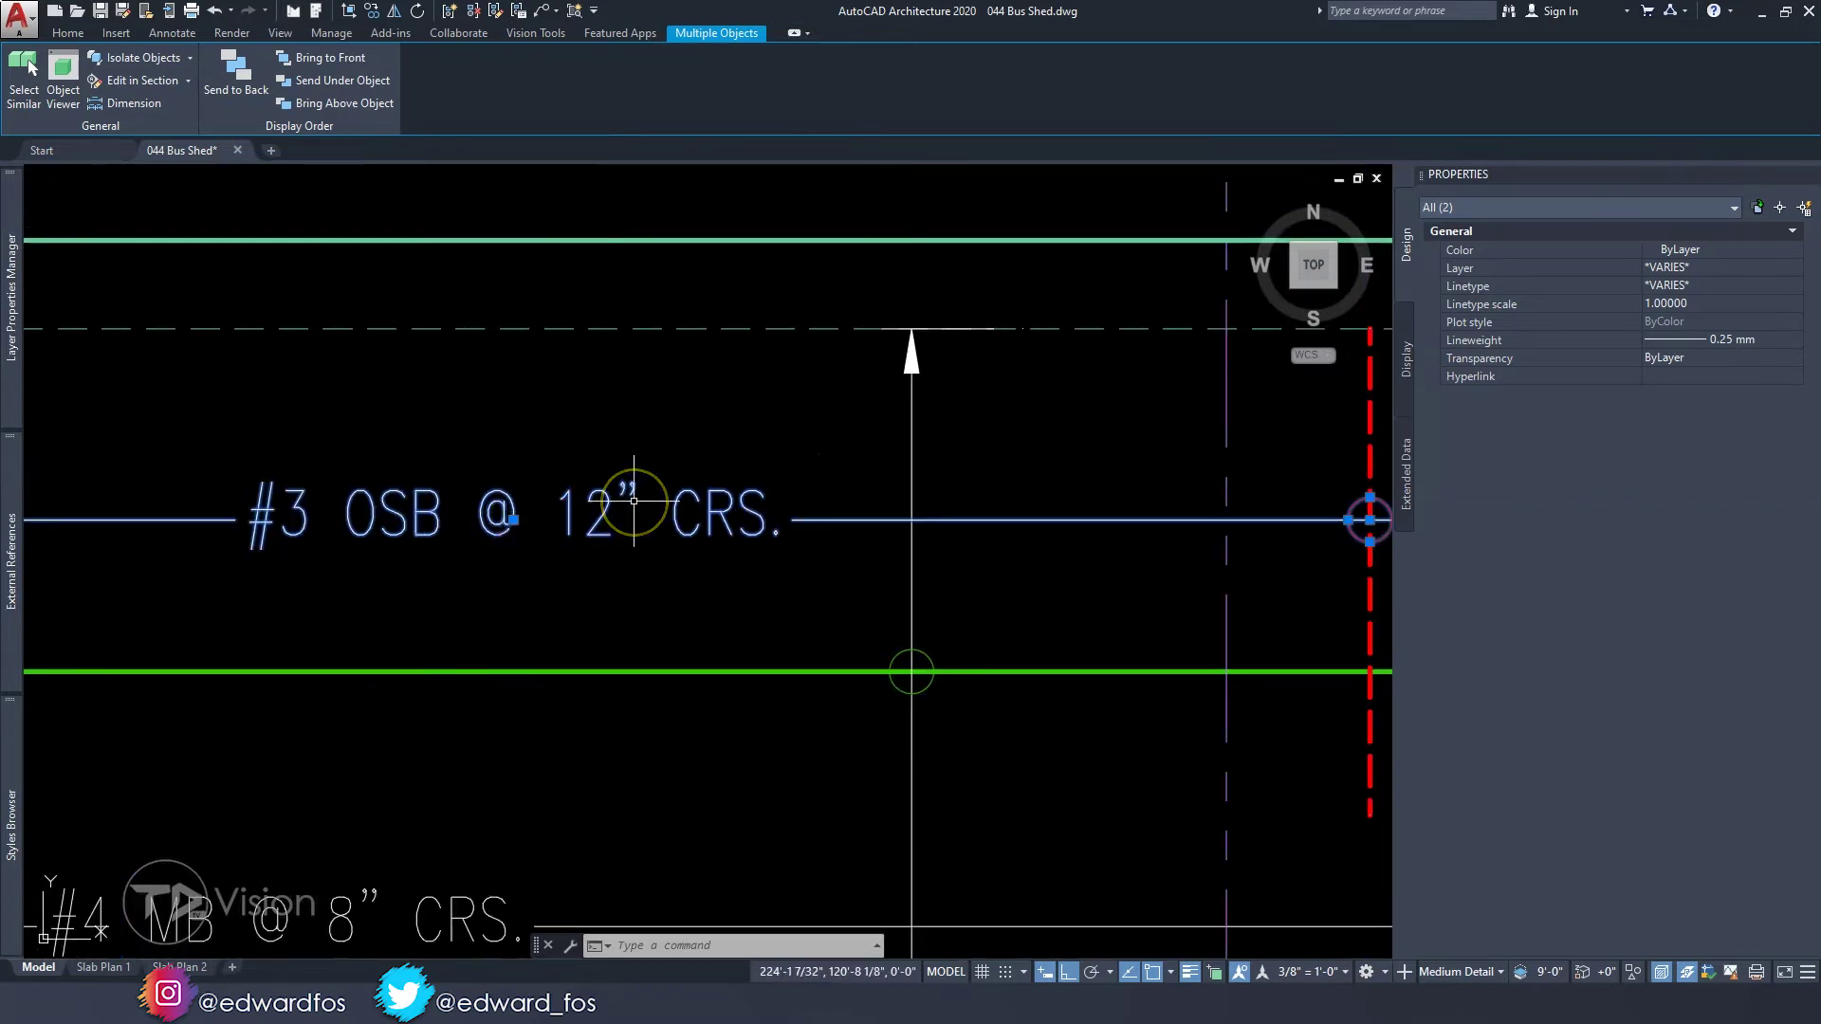
- Select the circle and vertical dimension on the slab's right over-support bar, compare it with the left one, and clear the selection
{"action": "scroll", "coordinate": [670, 540], "scroll_direction": "down", "scroll_amount": 5}
{"action": "scroll", "coordinate": [996, 663], "scroll_direction": "up", "scroll_amount": 5}
{"action": "left_click", "coordinate": [1038, 564]}
{"action": "left_click", "coordinate": [927, 484]}
{"action": "scroll", "coordinate": [939, 484], "scroll_direction": "down", "scroll_amount": 5}
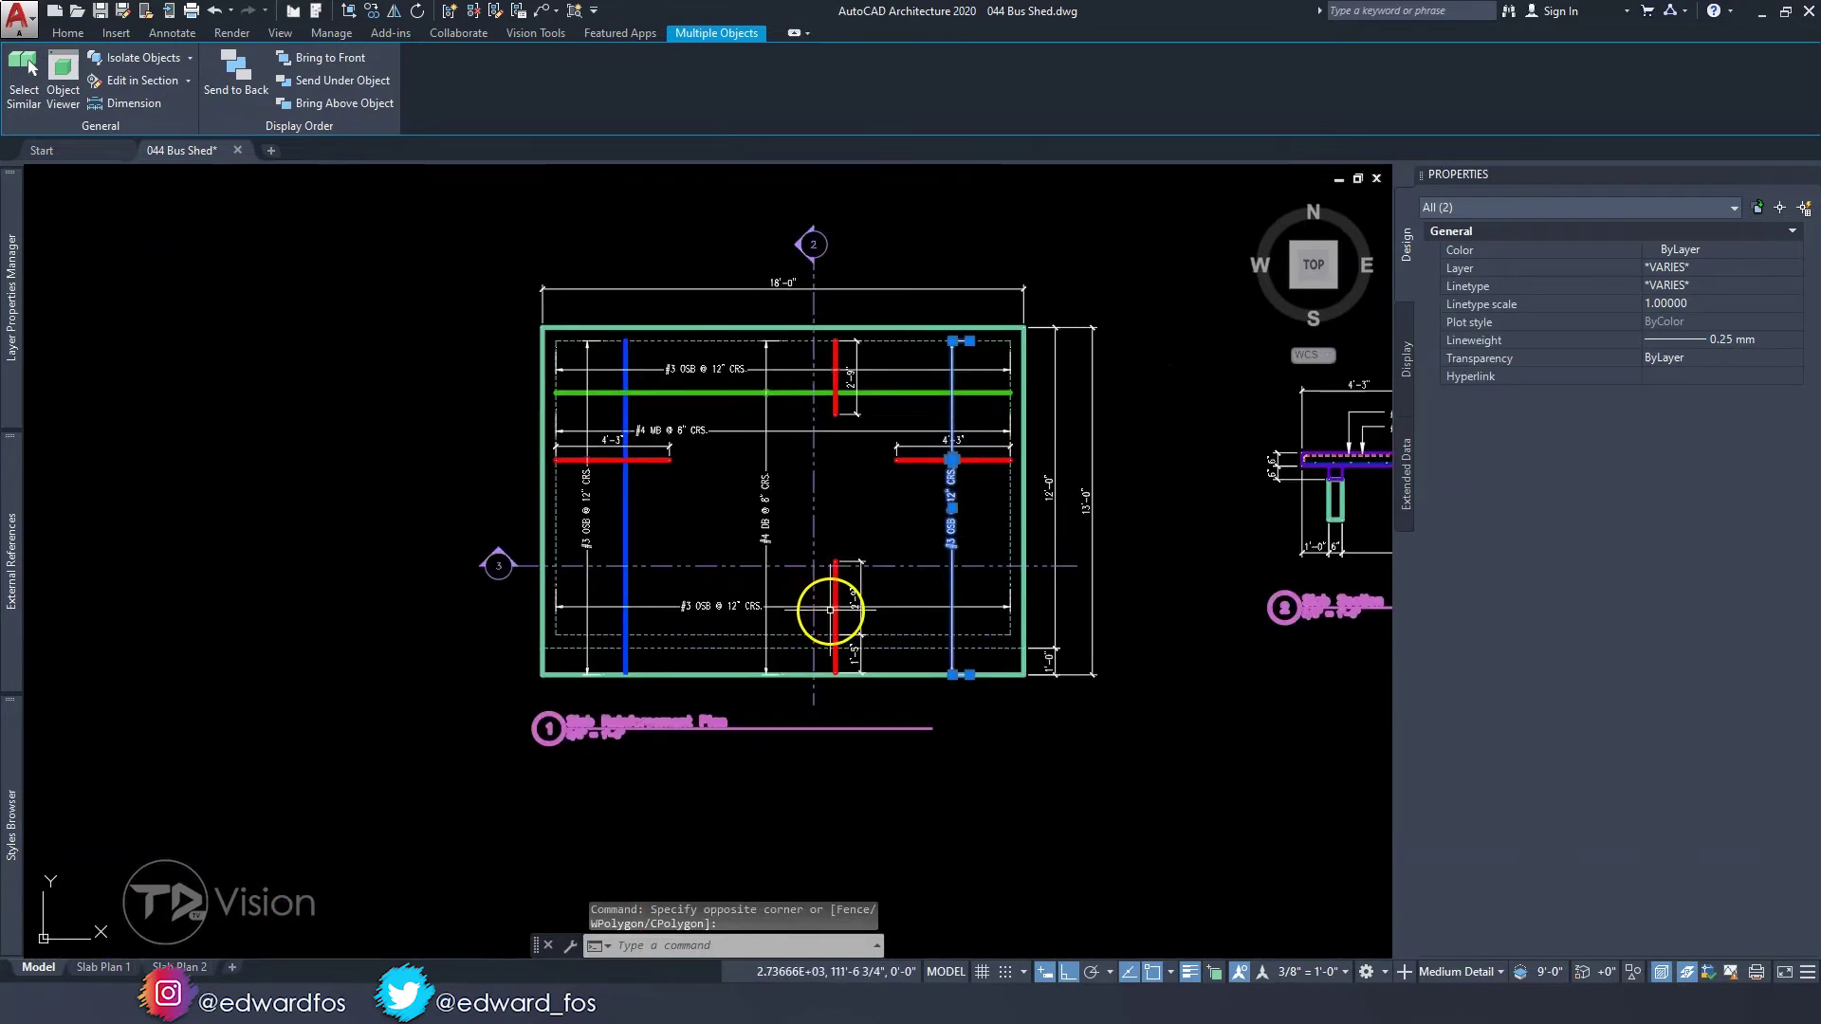
{"action": "scroll", "coordinate": [830, 610], "scroll_direction": "up", "scroll_amount": 5}
{"action": "middle_click_drag", "start_coordinate": [346, 452], "coordinate": [410, 710]}
{"action": "middle_click_drag", "start_coordinate": [351, 504], "coordinate": [327, 675]}
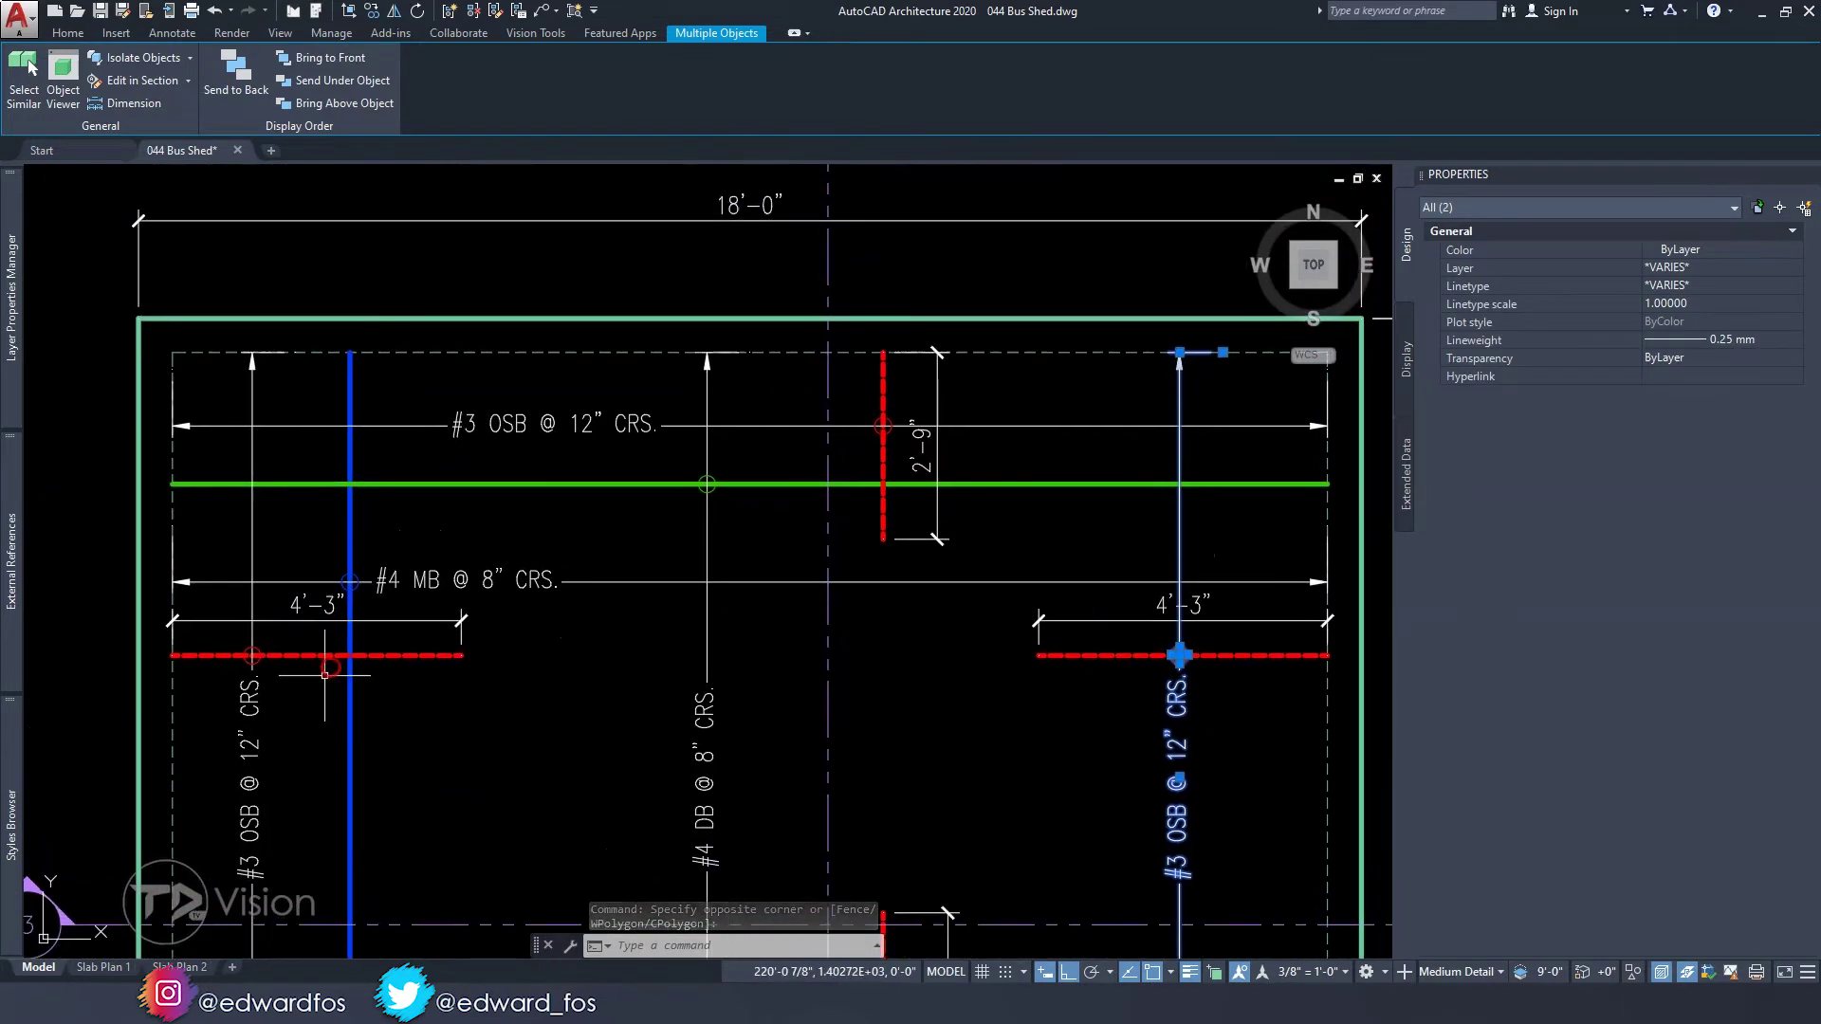
{"action": "key", "text": "Escape"}
{"action": "key", "text": "Escape"}
{"action": "key", "text": "Escape"}
- Select the 2'-9" length dimension of the upper over-support bar and review it within the whole reinforcement plan
{"action": "mouse_move", "coordinate": [475, 585]}
{"action": "middle_mouse_down"}
{"action": "mouse_move", "coordinate": [455, 492]}
{"action": "mouse_move", "coordinate": [373, 588]}
{"action": "mouse_move", "coordinate": [426, 601]}
{"action": "mouse_move", "coordinate": [156, 626]}
{"action": "middle_mouse_up"}
{"action": "scroll", "coordinate": [566, 437], "scroll_direction": "up", "scroll_amount": 2}
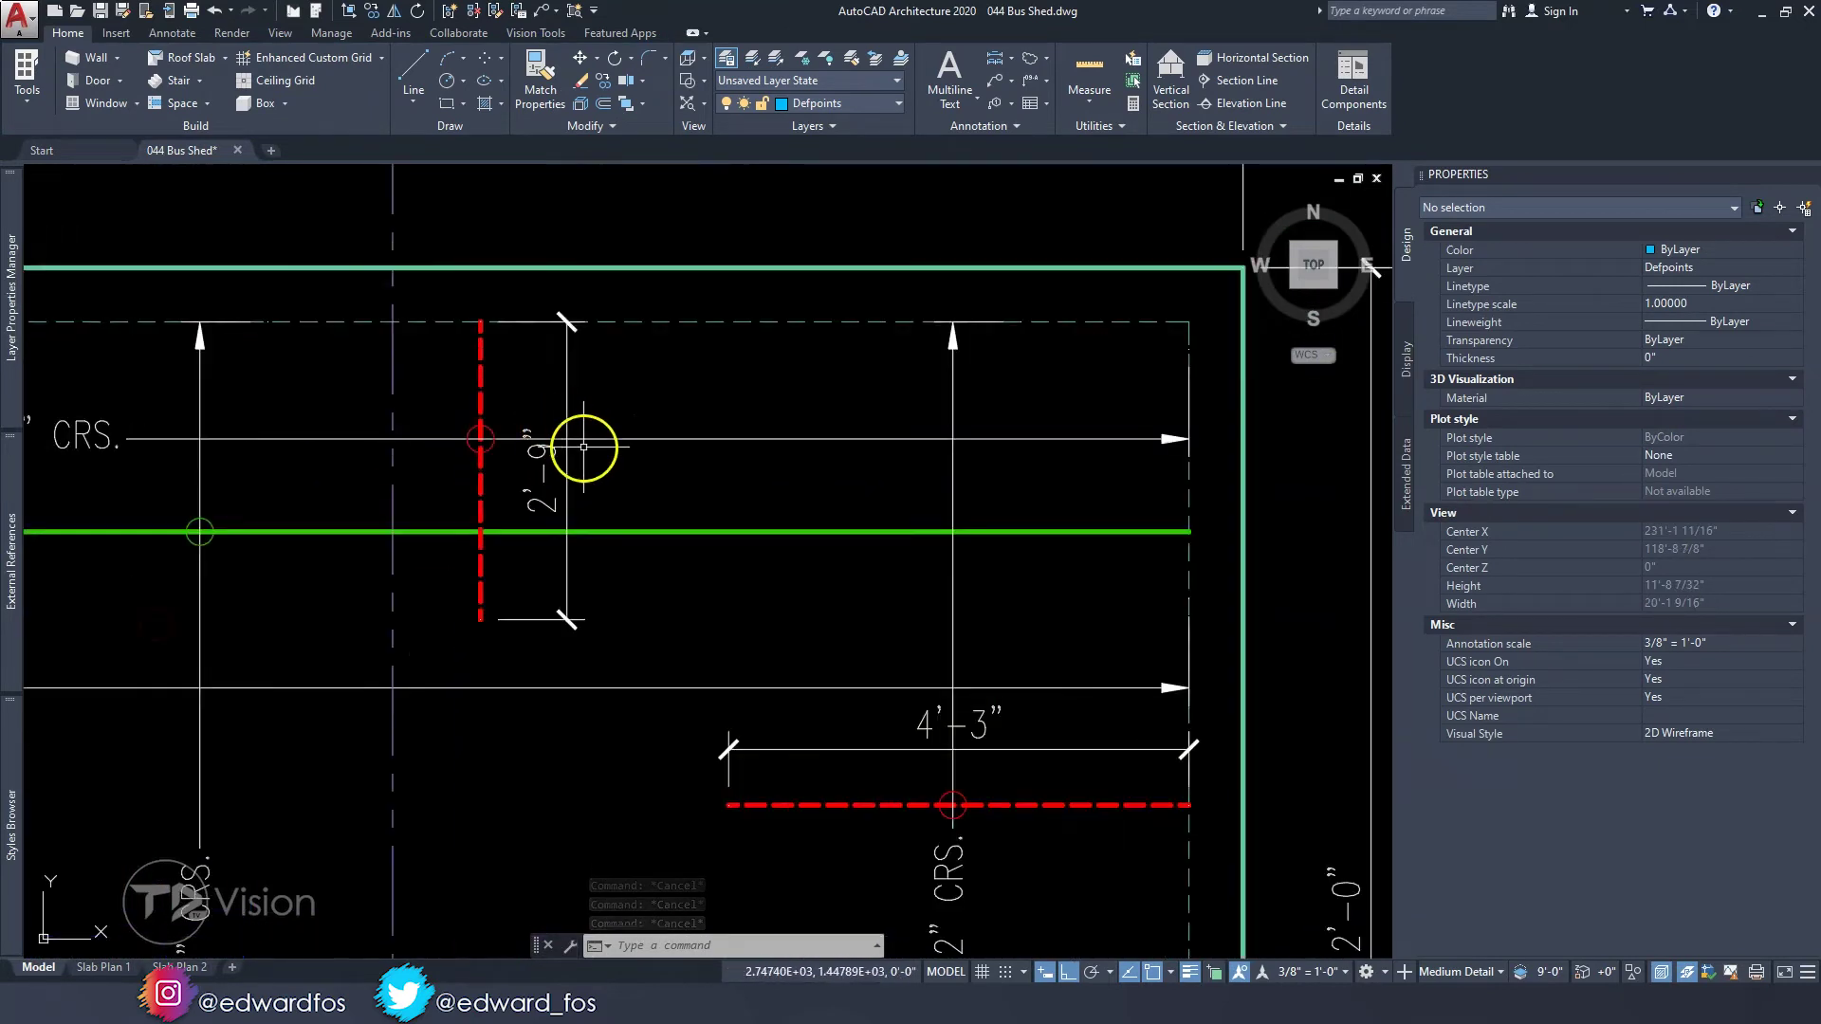
{"action": "scroll", "coordinate": [584, 446], "scroll_direction": "up", "scroll_amount": 3}
{"action": "left_click", "coordinate": [569, 545]}
{"action": "left_click", "coordinate": [496, 506]}
{"action": "scroll", "coordinate": [493, 502], "scroll_direction": "down", "scroll_amount": 3}
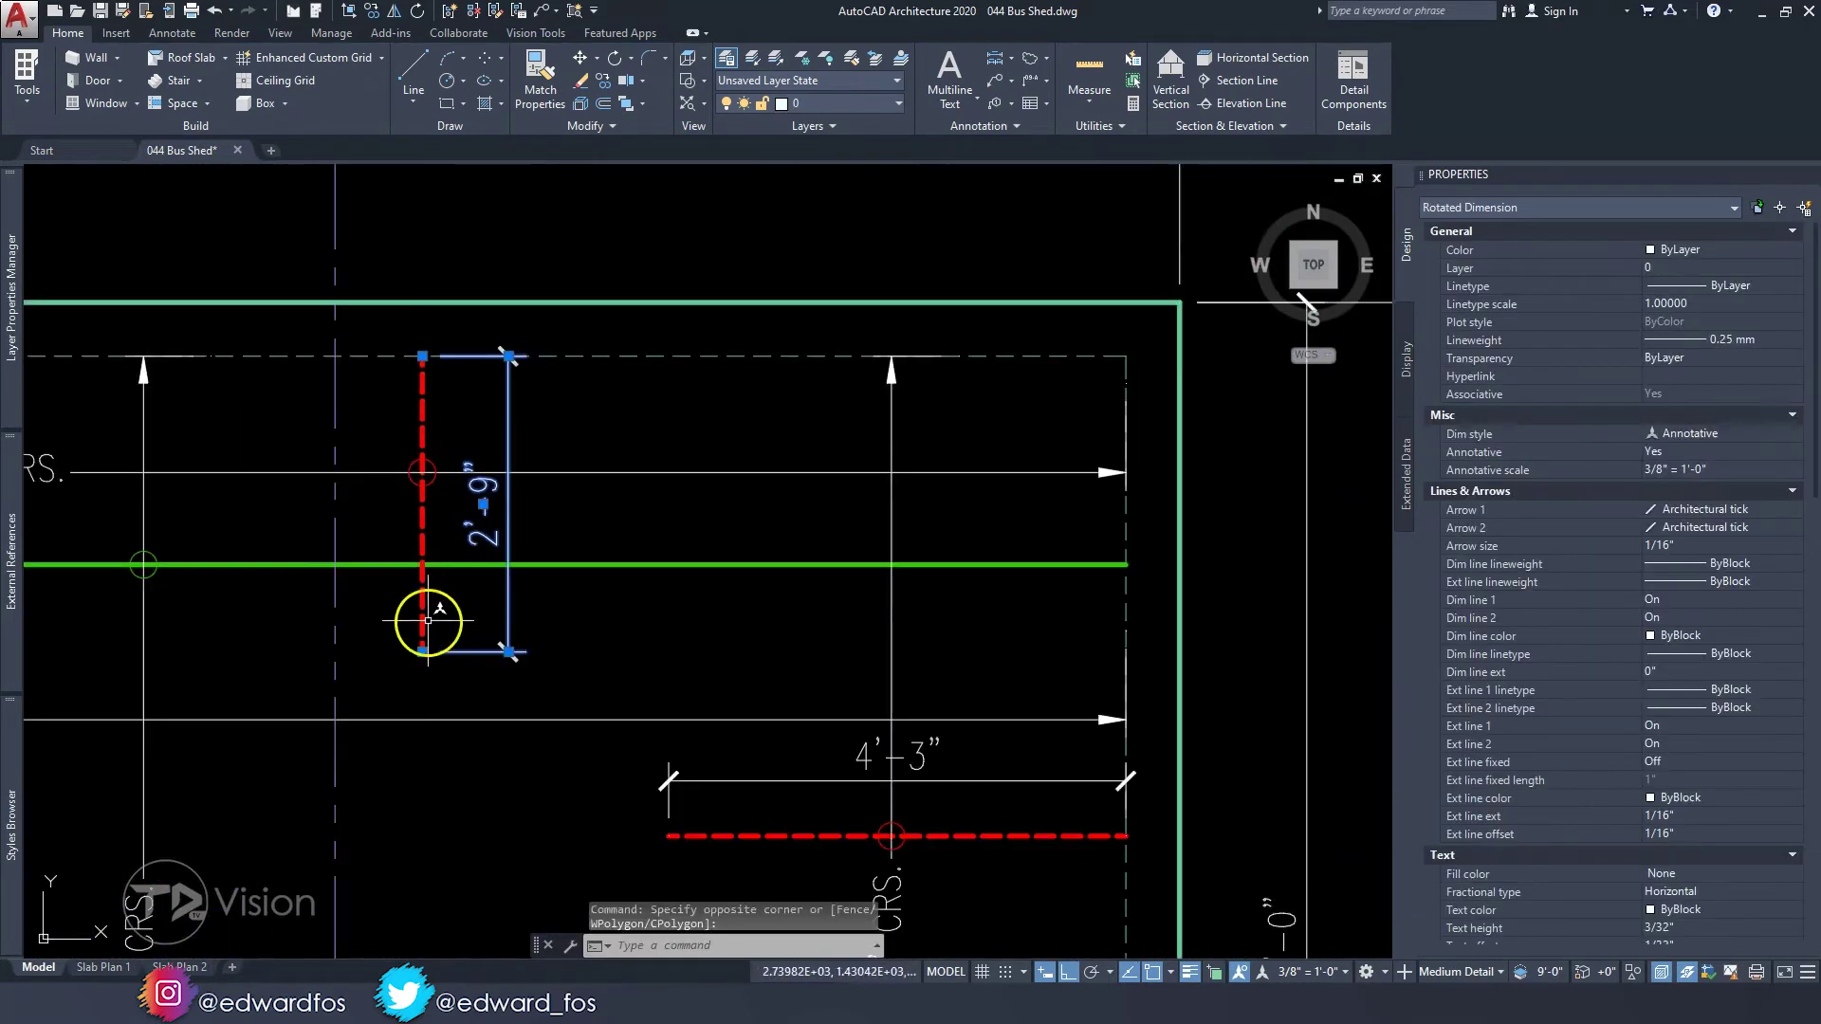
{"action": "scroll", "coordinate": [493, 631], "scroll_direction": "down", "scroll_amount": 2}
{"action": "scroll", "coordinate": [664, 622], "scroll_direction": "down", "scroll_amount": 2}
{"action": "mouse_move", "coordinate": [537, 637]}
{"action": "middle_mouse_down"}
{"action": "mouse_move", "coordinate": [614, 484]}
{"action": "mouse_move", "coordinate": [564, 603]}
{"action": "middle_mouse_up"}
{"action": "middle_click_drag", "start_coordinate": [947, 653], "coordinate": [935, 538]}
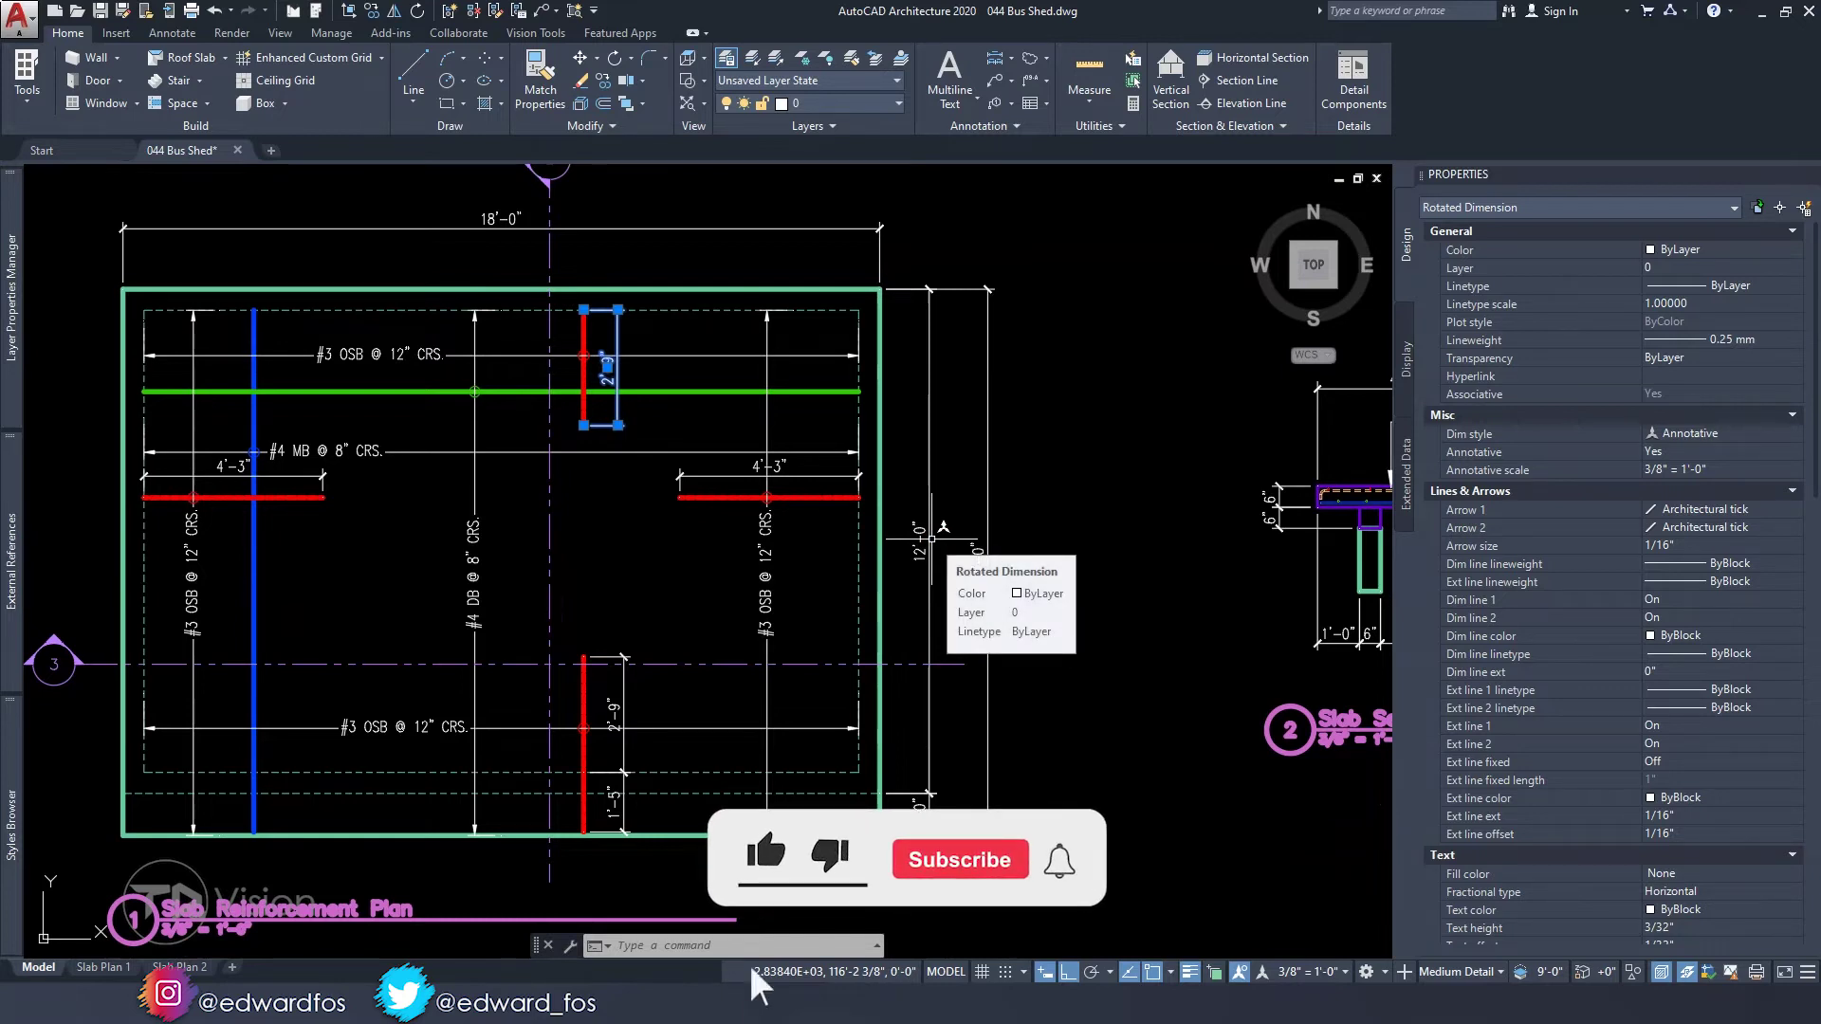
{"action": "left_click", "coordinate": [635, 423]}
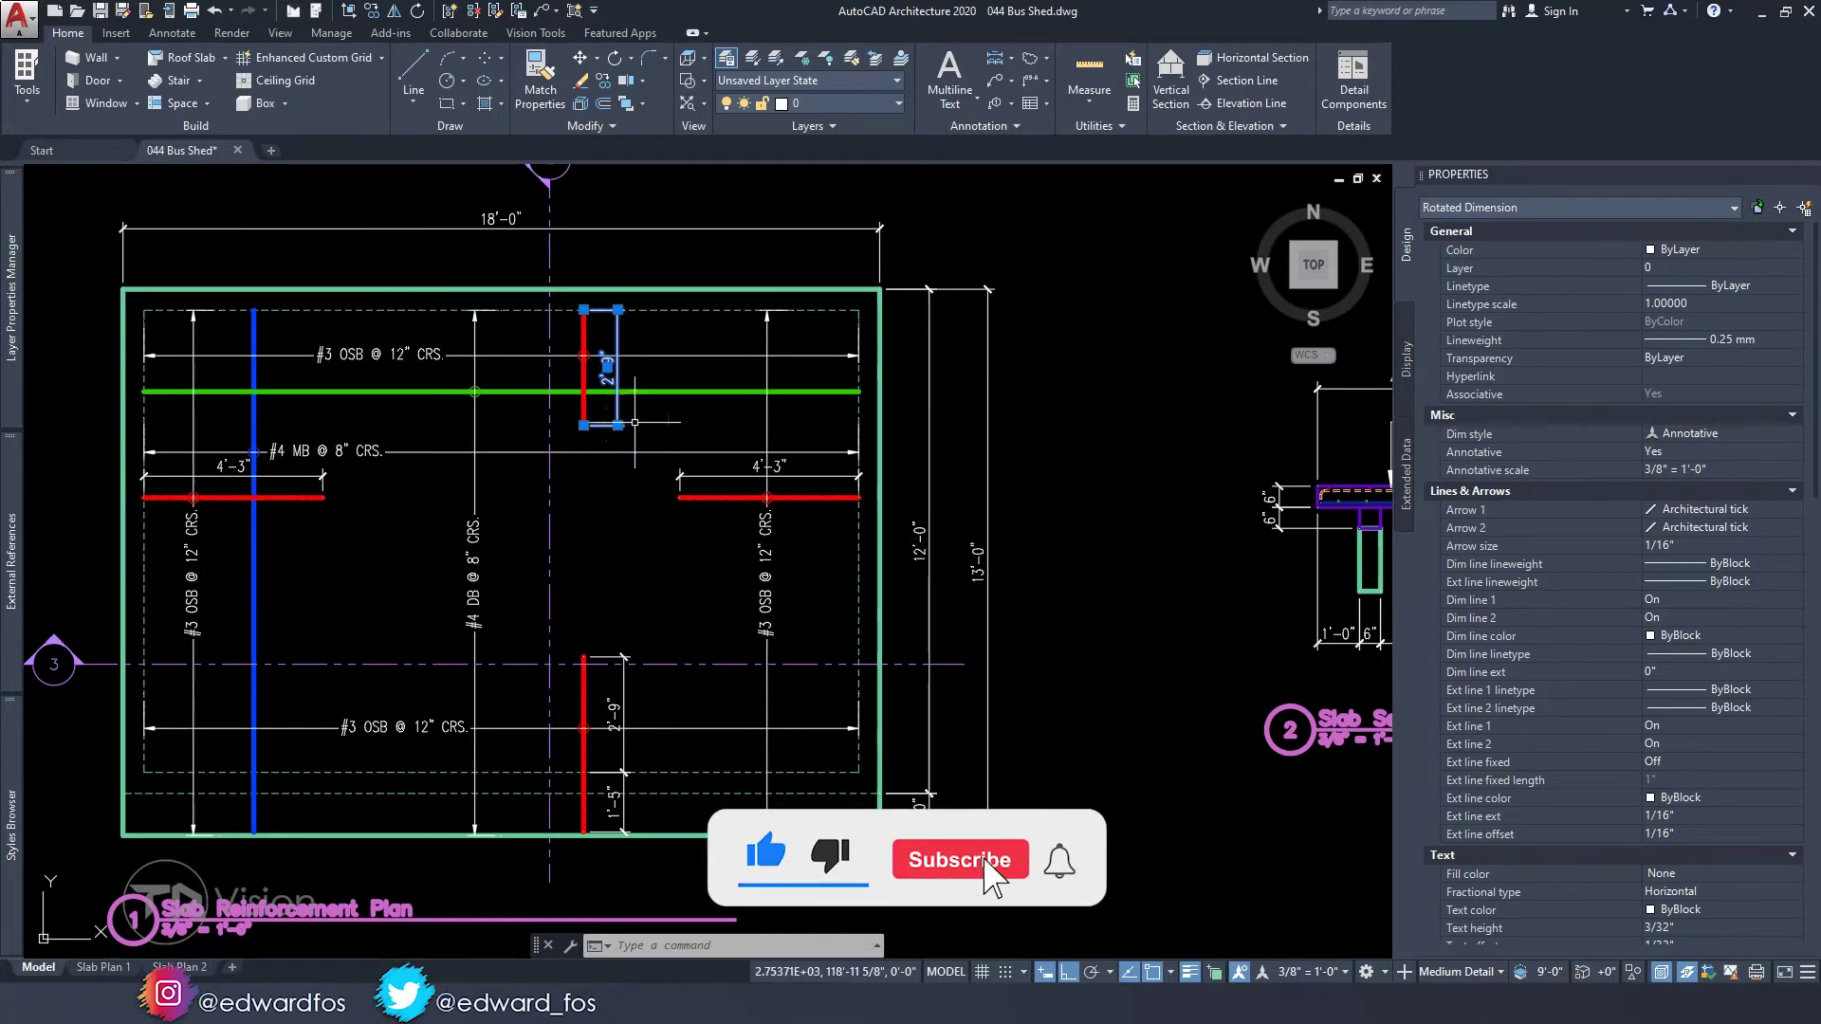
{"action": "middle_click_drag", "start_coordinate": [634, 423], "coordinate": [606, 484]}
- Check section marker 2 above the plan and bring up the corresponding Slab Section 2 drawing
{"action": "left_click", "coordinate": [520, 229]}
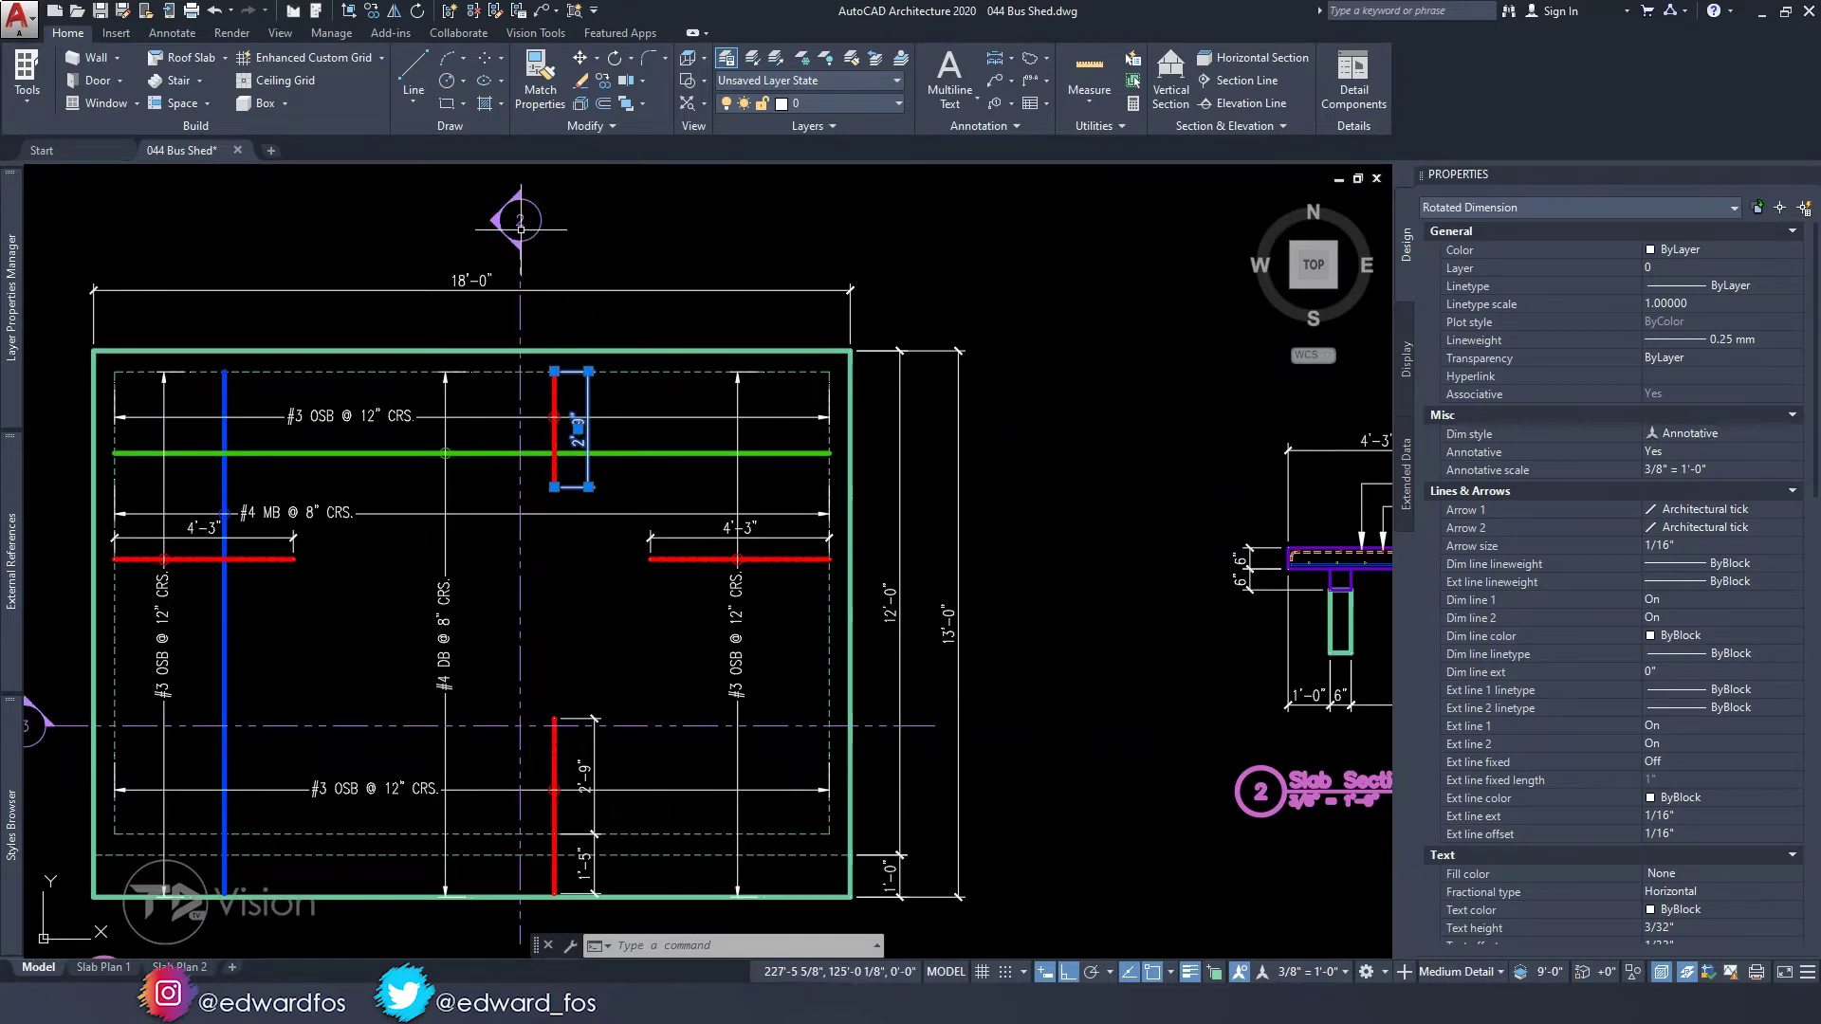
{"action": "scroll", "coordinate": [521, 228], "scroll_direction": "down", "scroll_amount": 2}
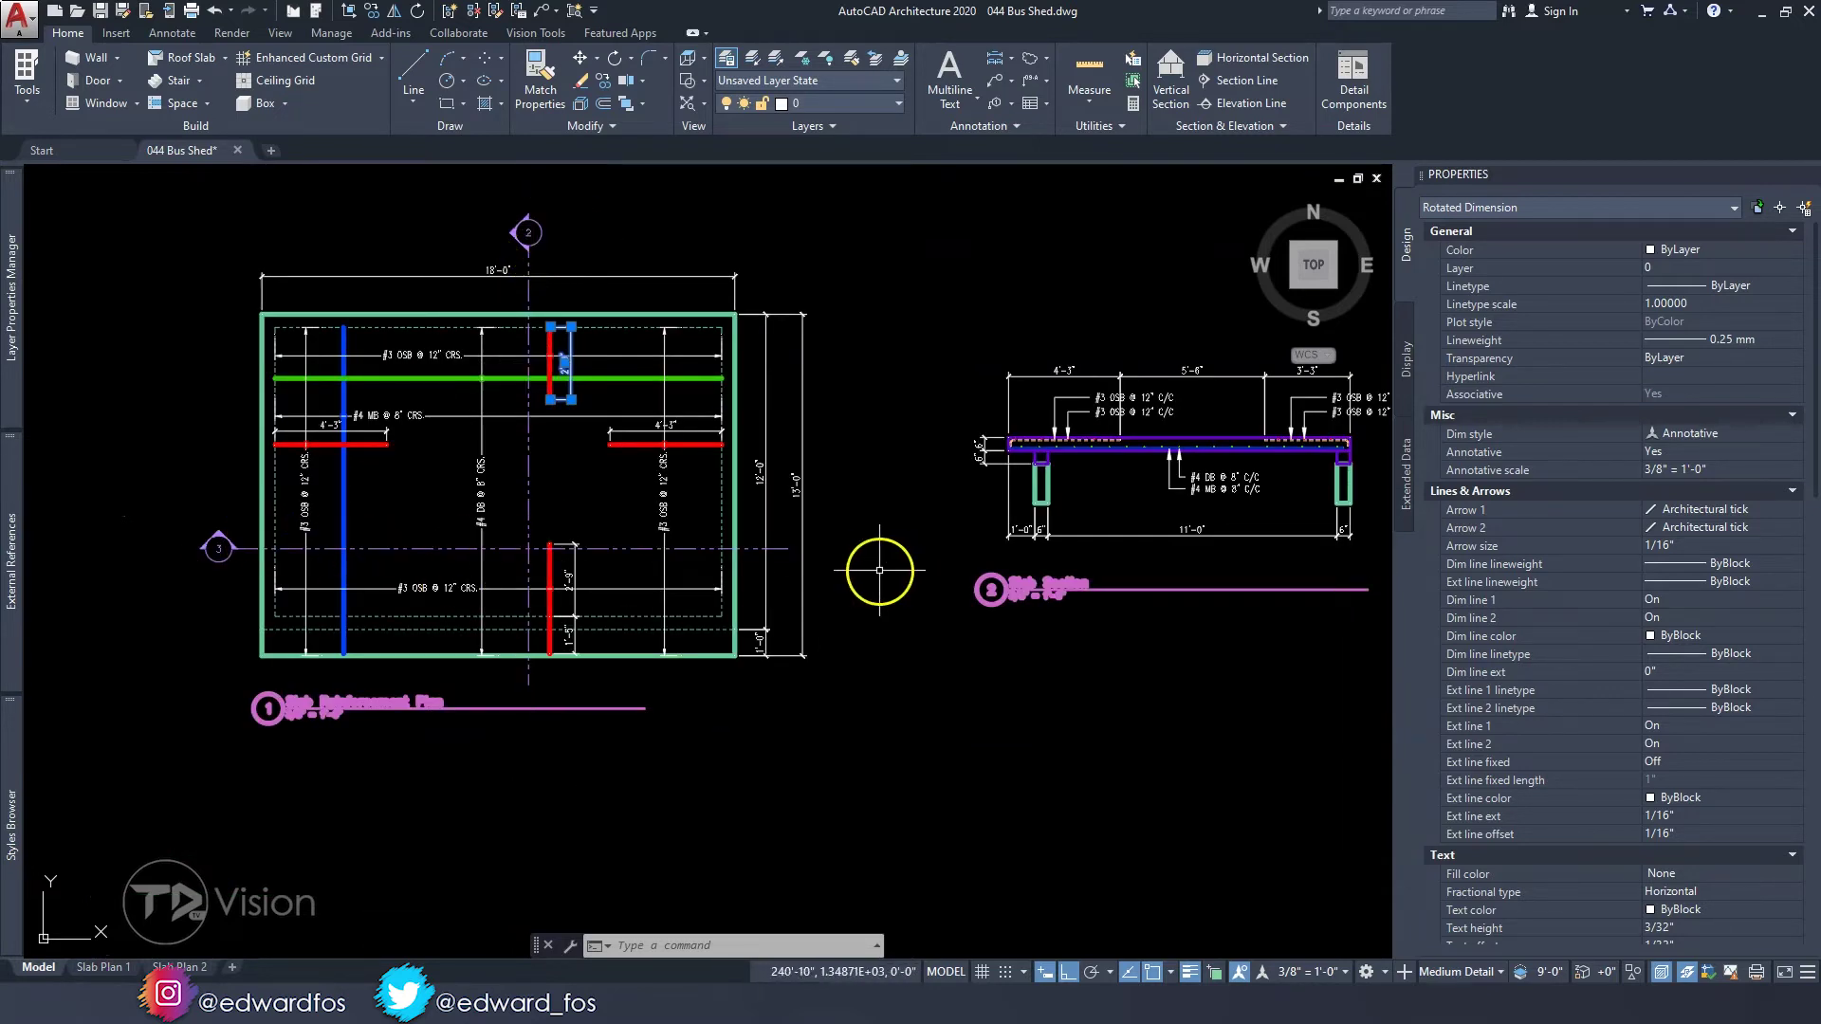
{"action": "scroll", "coordinate": [1040, 514], "scroll_direction": "up", "scroll_amount": 4}
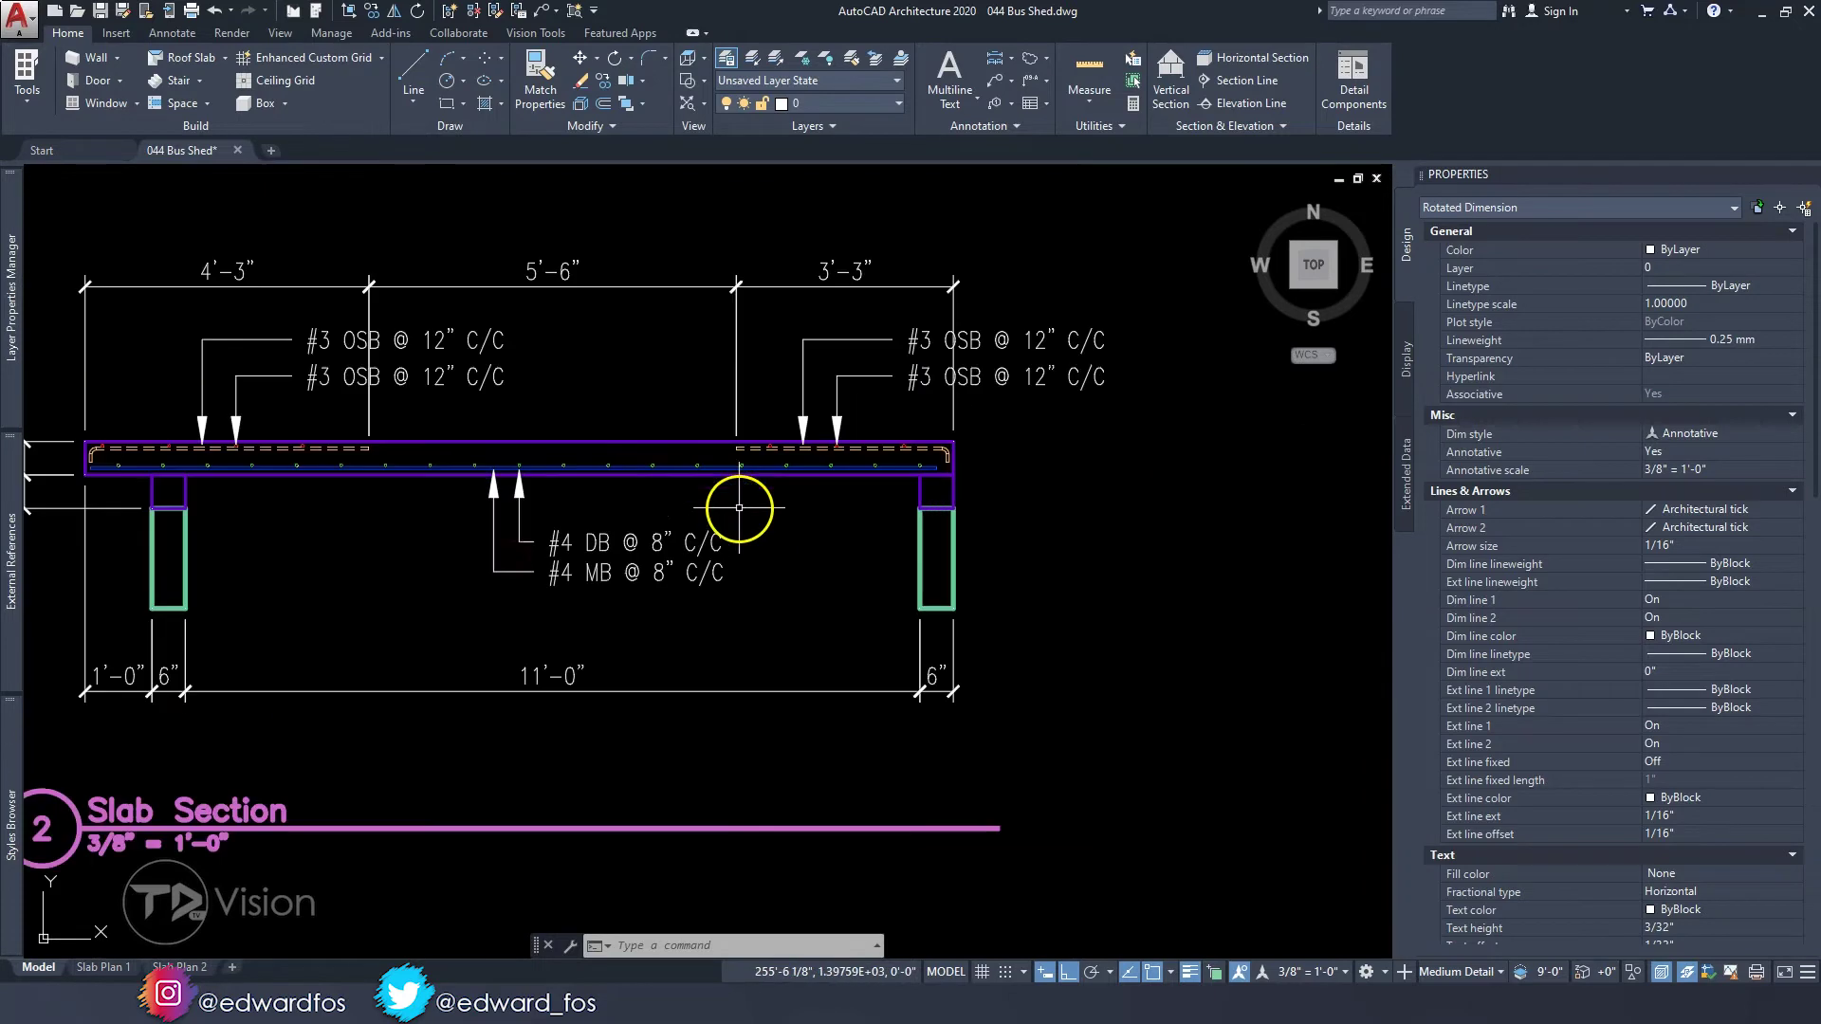
{"action": "middle_click_drag", "start_coordinate": [418, 560], "coordinate": [560, 534]}
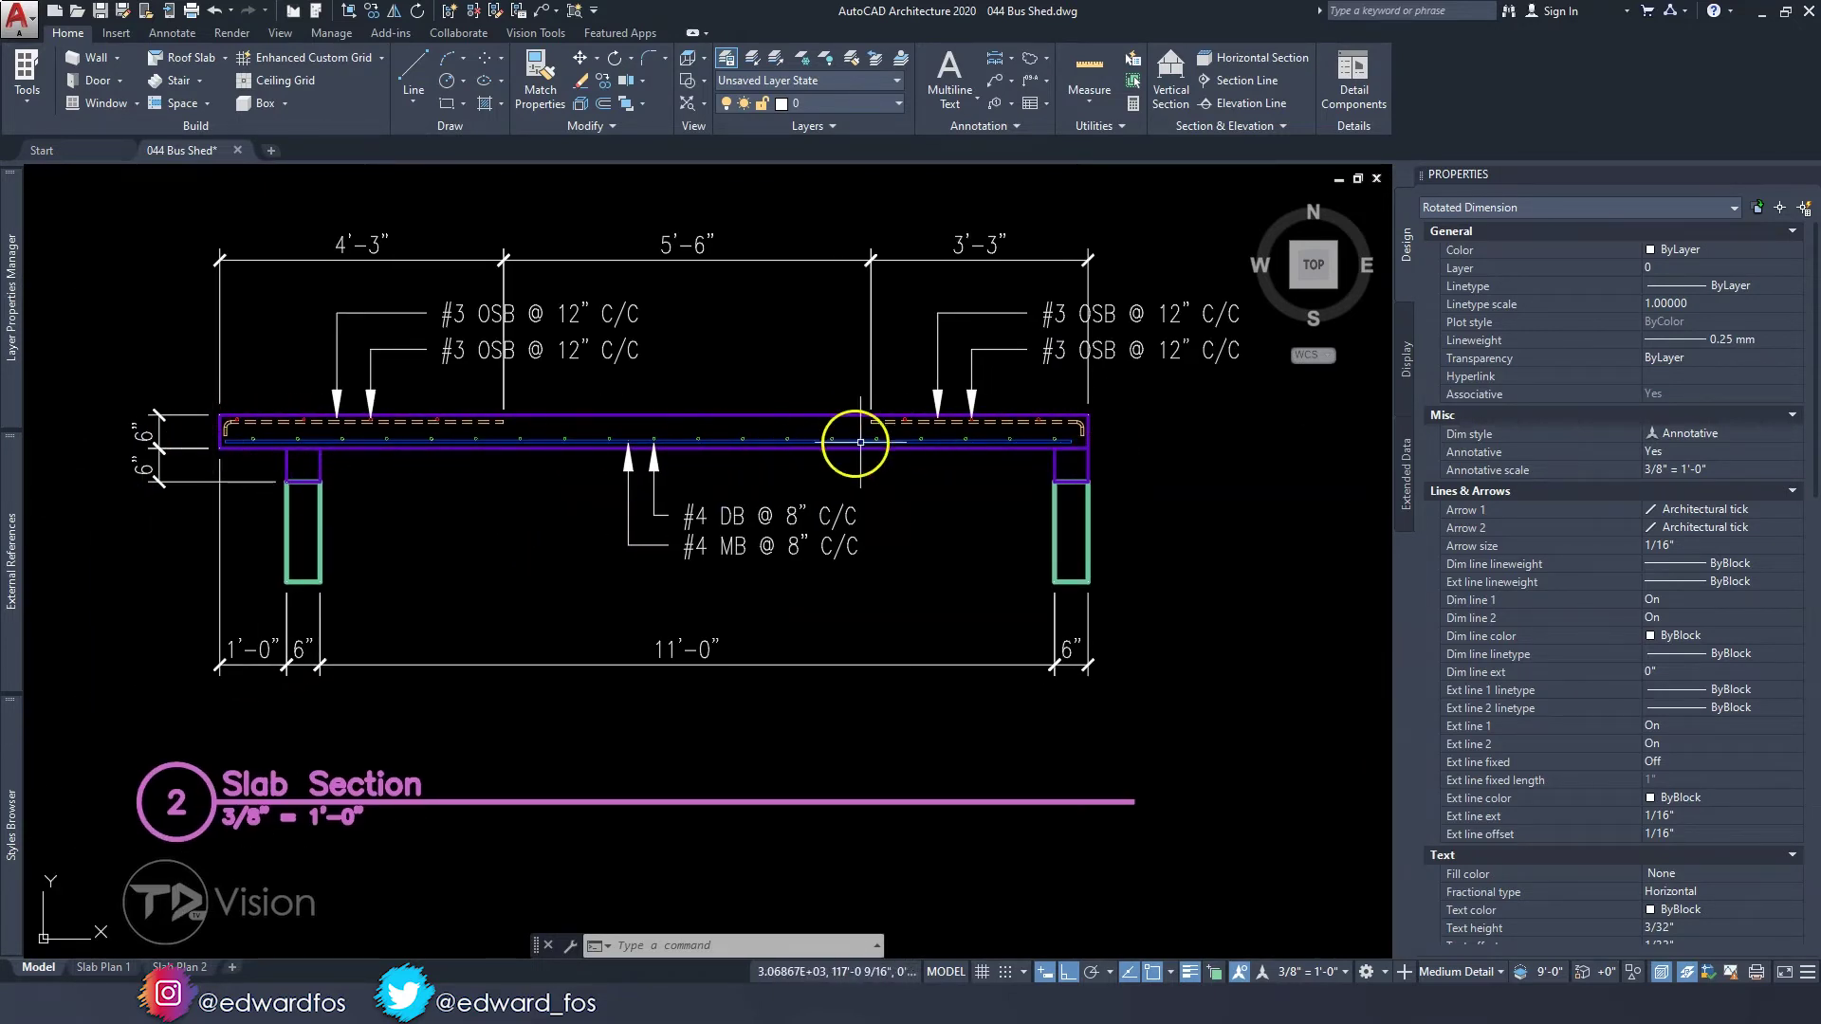
- Inspect the blue main bar and the green distribution bar circles at both ends of Slab Section 2
{"action": "scroll", "coordinate": [238, 446], "scroll_direction": "up", "scroll_amount": 5}
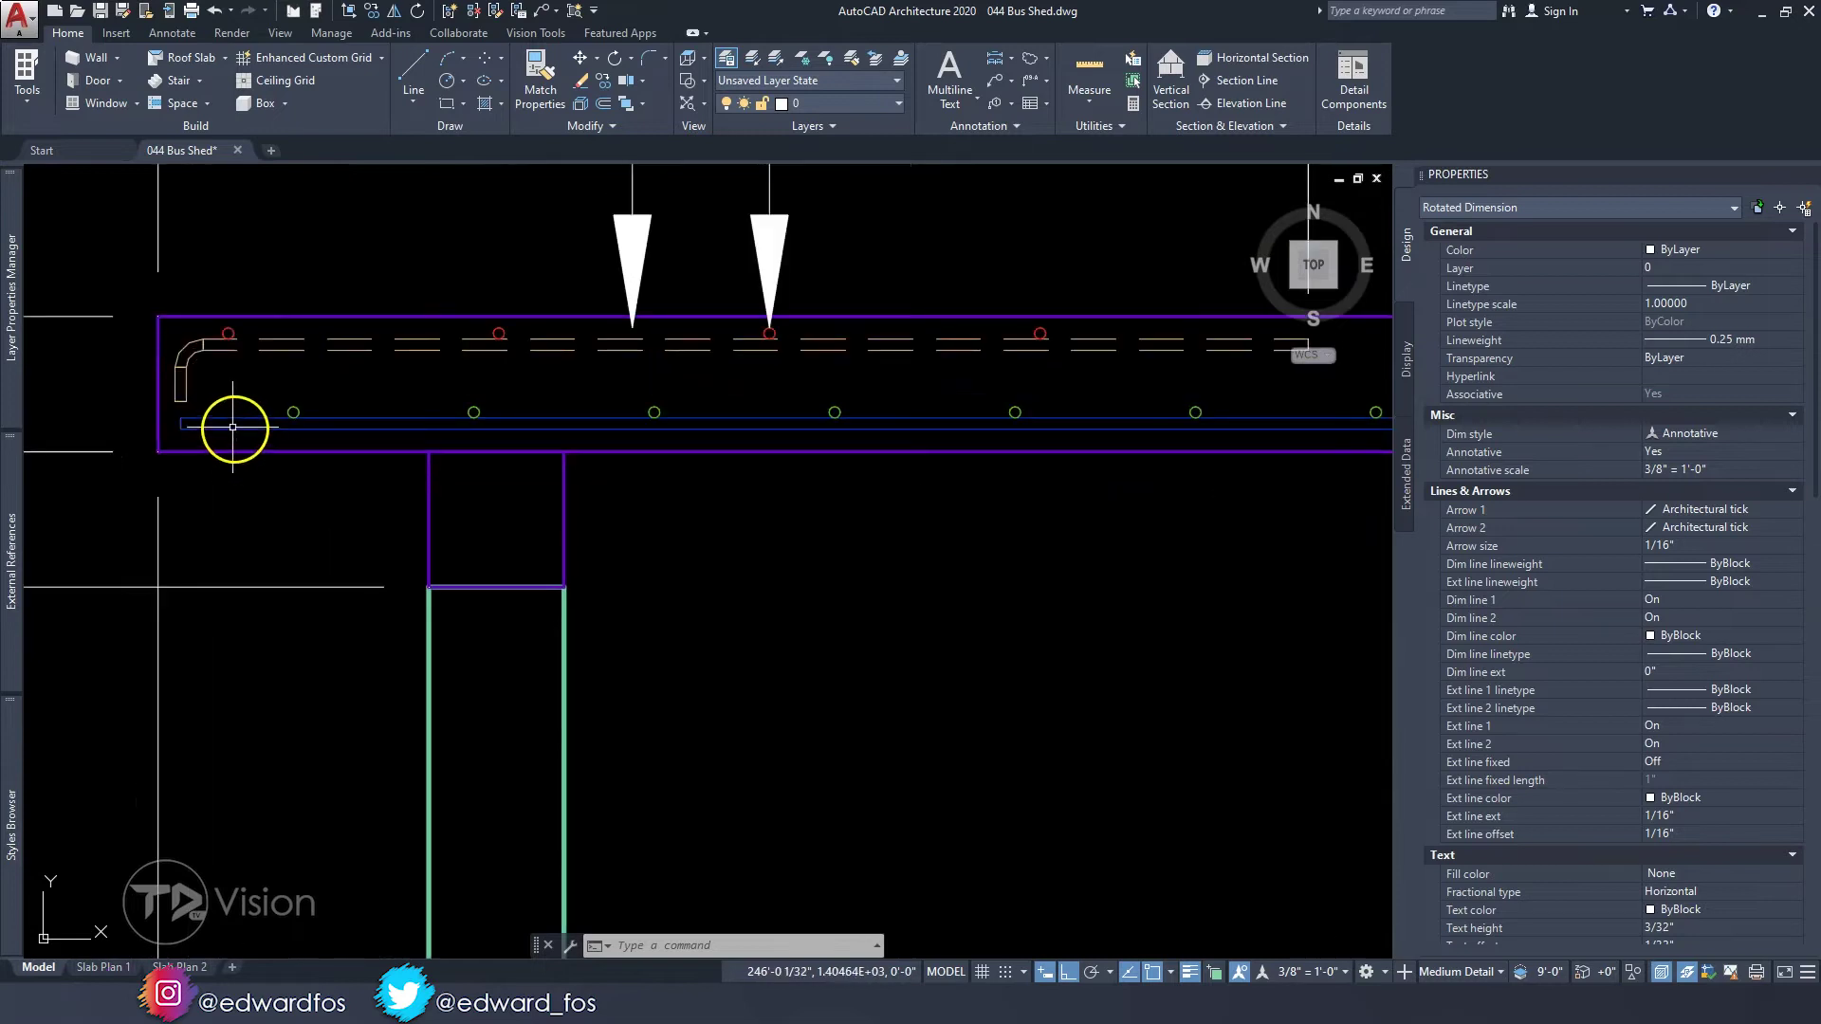
{"action": "scroll", "coordinate": [201, 422], "scroll_direction": "down", "scroll_amount": 4}
{"action": "scroll", "coordinate": [202, 422], "scroll_direction": "up", "scroll_amount": 4}
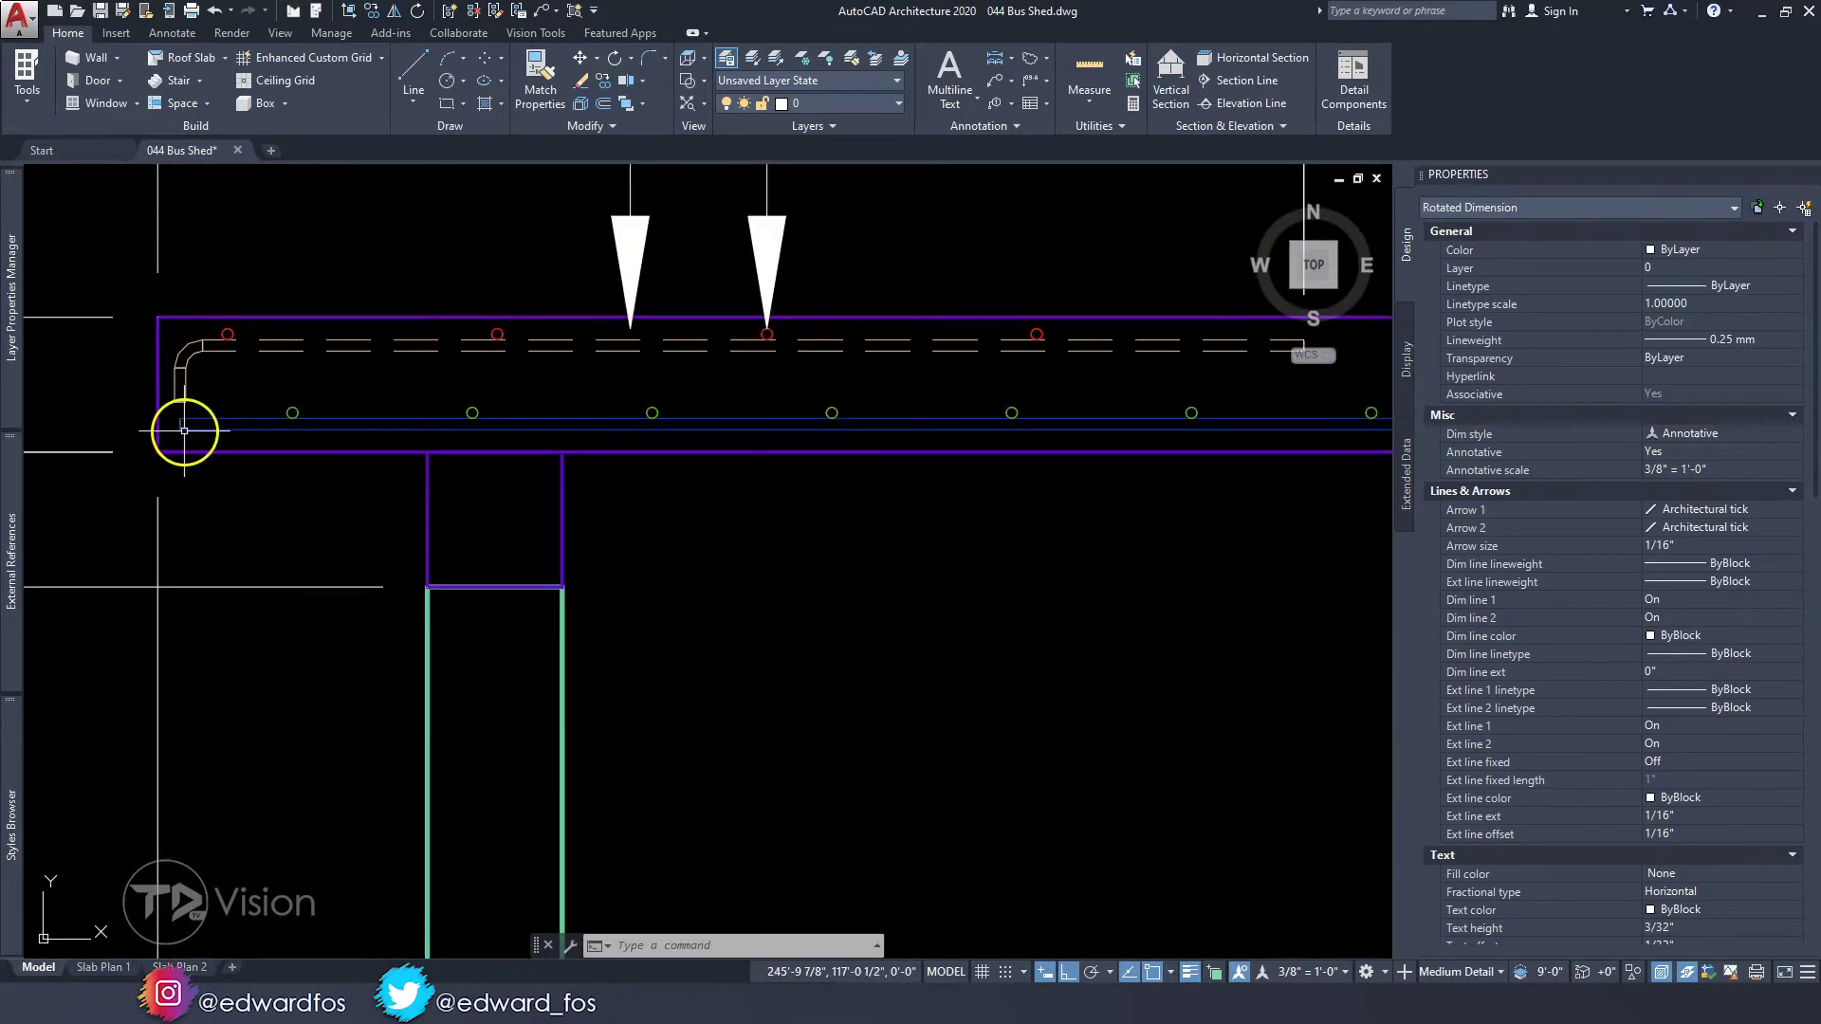
{"action": "scroll", "coordinate": [184, 431], "scroll_direction": "up", "scroll_amount": 2}
{"action": "scroll", "coordinate": [616, 430], "scroll_direction": "down", "scroll_amount": 2}
{"action": "mouse_move", "coordinate": [1006, 462]}
{"action": "middle_mouse_down"}
{"action": "mouse_move", "coordinate": [66, 479]}
{"action": "mouse_move", "coordinate": [78, 455]}
{"action": "middle_mouse_up"}
{"action": "scroll", "coordinate": [744, 433], "scroll_direction": "up", "scroll_amount": 2}
{"action": "scroll", "coordinate": [586, 437], "scroll_direction": "up", "scroll_amount": 2}
{"action": "scroll", "coordinate": [713, 459], "scroll_direction": "down", "scroll_amount": 3}
{"action": "scroll", "coordinate": [749, 422], "scroll_direction": "up", "scroll_amount": 3}
{"action": "scroll", "coordinate": [606, 439], "scroll_direction": "down", "scroll_amount": 3}
- Trace the lower bars back along Slab Section 2 and read their "#4 DB @ 8" C/C" and "#4 MB @ 8" C/C" labels
{"action": "middle_click_drag", "start_coordinate": [256, 446], "coordinate": [818, 417]}
{"action": "scroll", "coordinate": [168, 417], "scroll_direction": "up", "scroll_amount": 3}
{"action": "middle_click_drag", "start_coordinate": [224, 401], "coordinate": [402, 382]}
{"action": "scroll", "coordinate": [403, 377], "scroll_direction": "down", "scroll_amount": 2}
{"action": "middle_click_drag", "start_coordinate": [433, 533], "coordinate": [316, 462]}
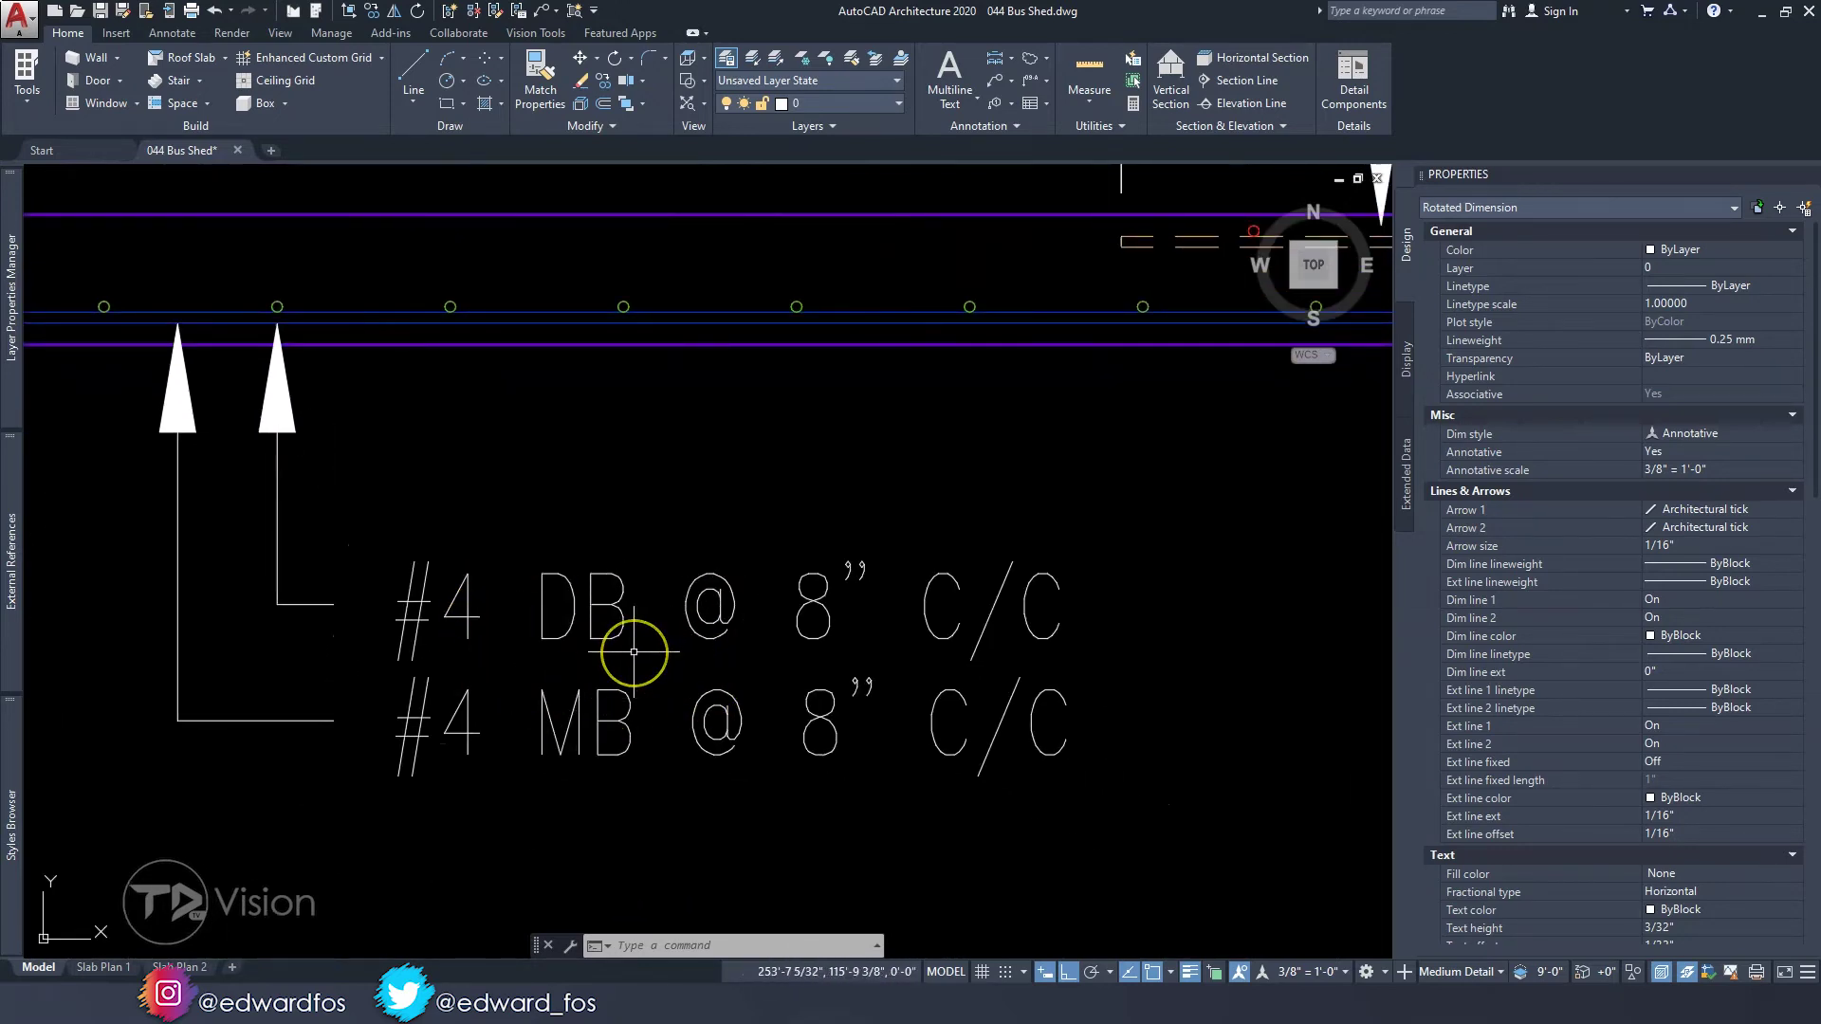
- Examine the left over-support bars in Slab Section 2 and their two "#3 OSB @ 12" C/C" labels
{"action": "scroll", "coordinate": [634, 652], "scroll_direction": "down", "scroll_amount": 6}
{"action": "scroll", "coordinate": [253, 532], "scroll_direction": "up", "scroll_amount": 4}
{"action": "middle_click_drag", "start_coordinate": [253, 532], "coordinate": [366, 508]}
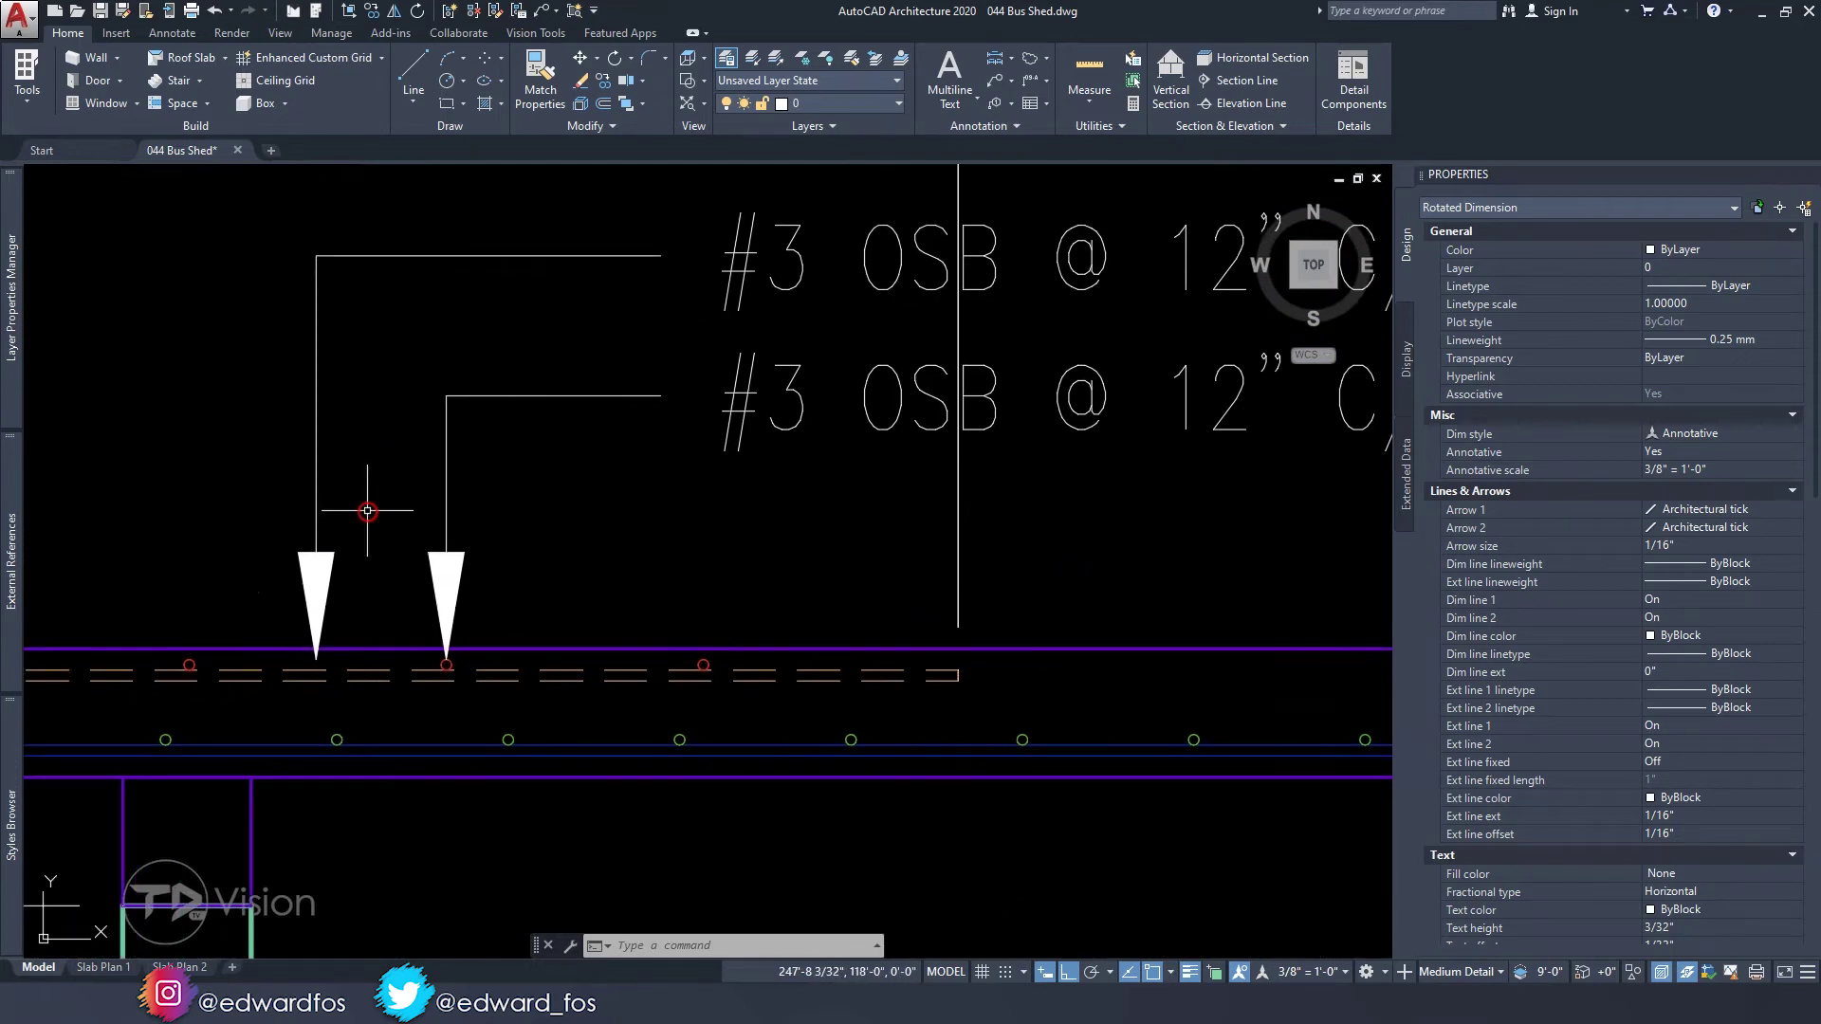
{"action": "middle_click_drag", "start_coordinate": [717, 501], "coordinate": [447, 610]}
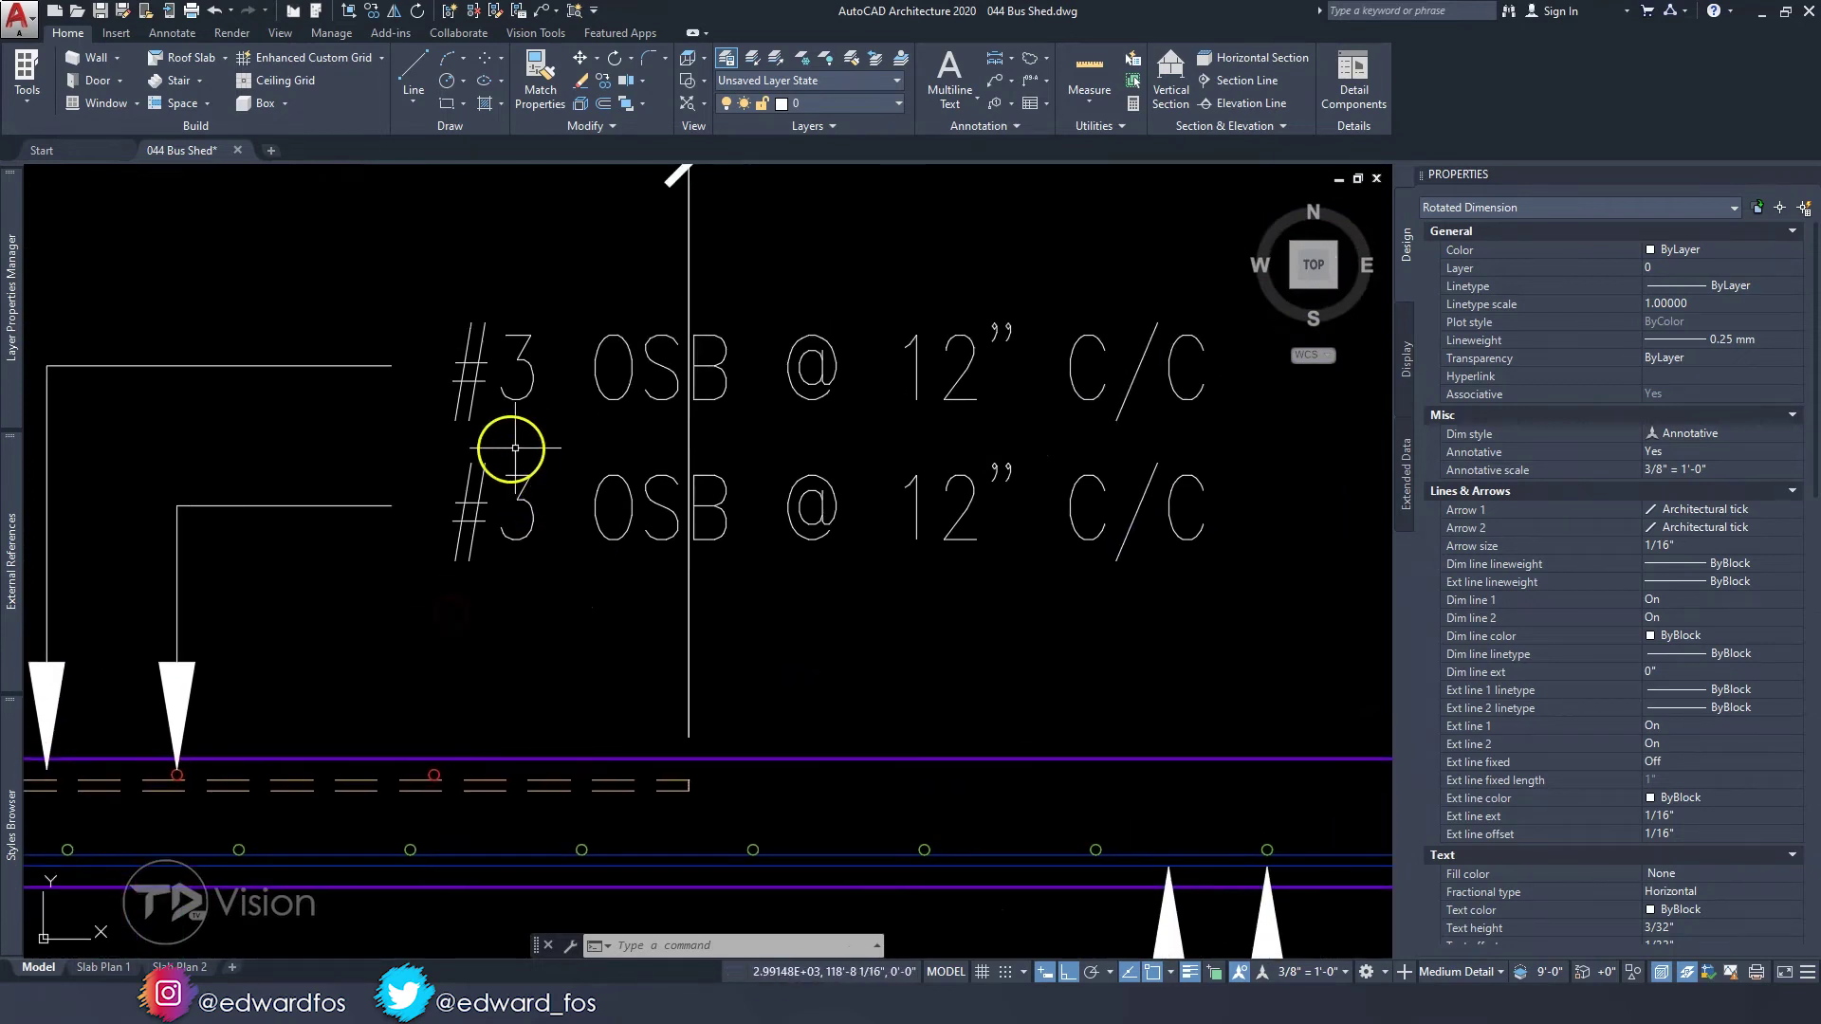
{"action": "scroll", "coordinate": [581, 454], "scroll_direction": "down", "scroll_amount": 3}
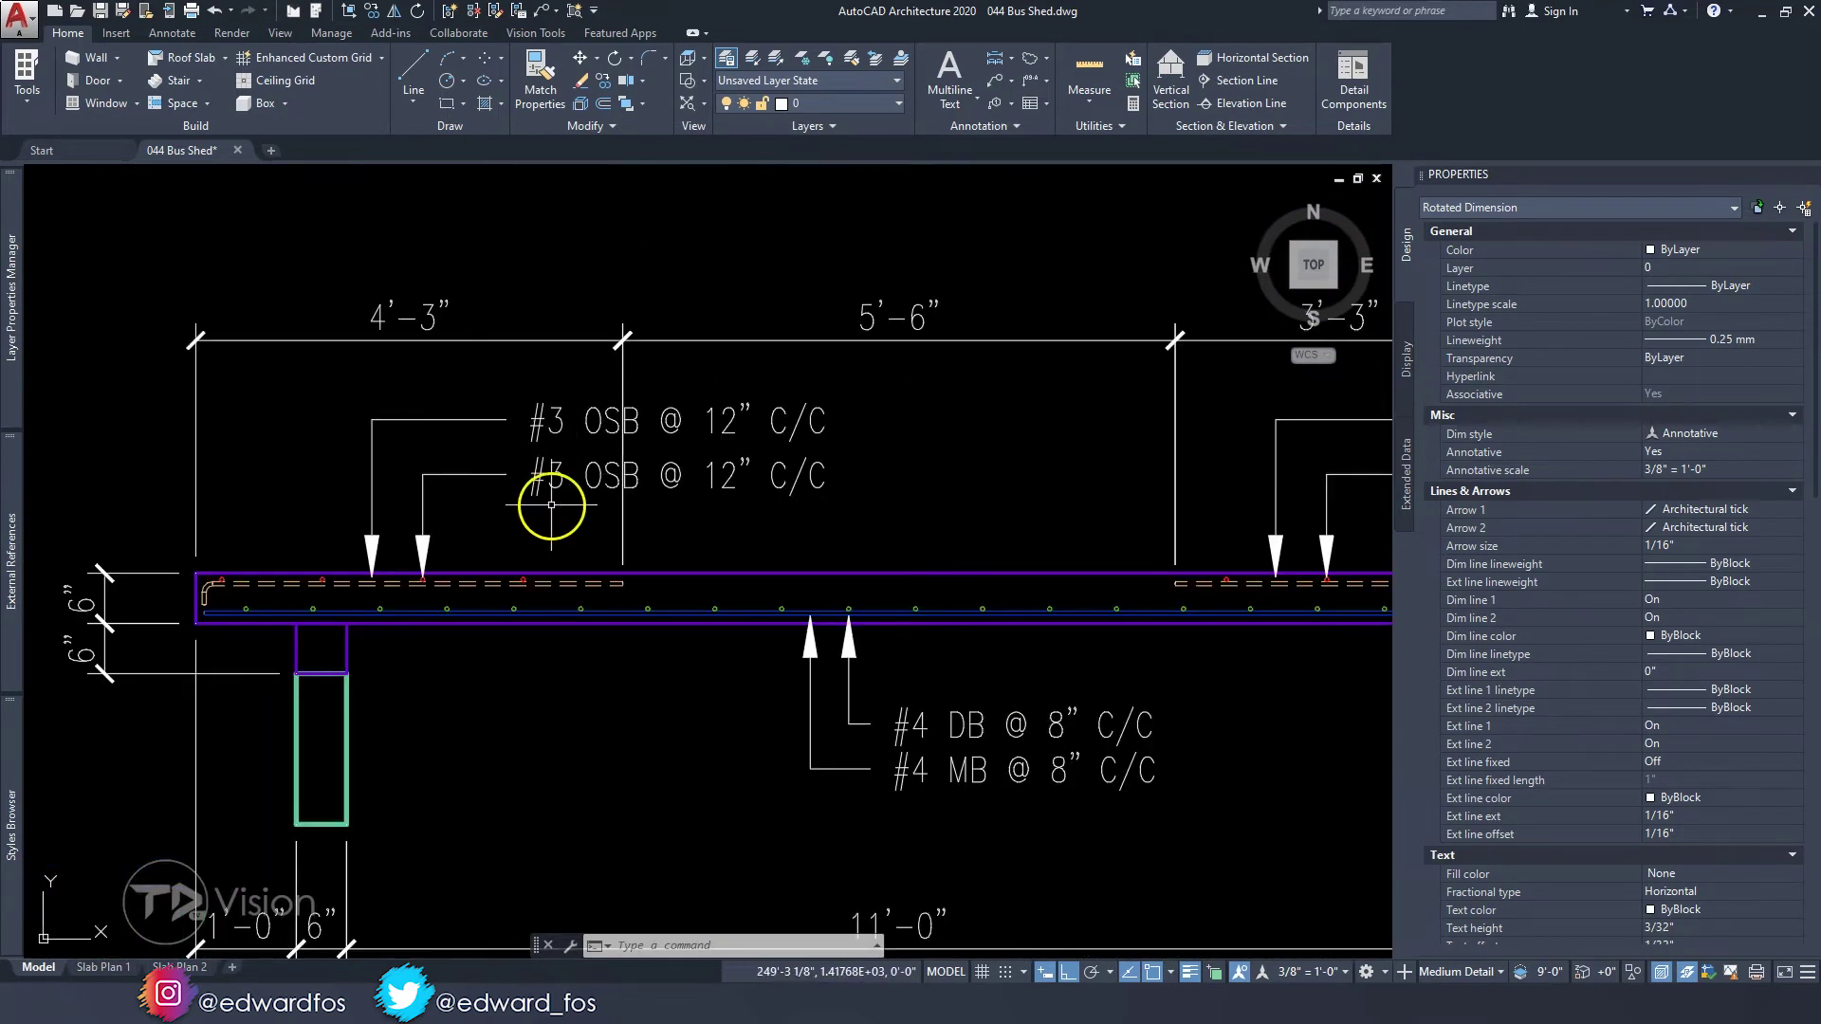
- Examine the beam and wall supporting the left end of Slab Section 2 together with their dimensions
{"action": "middle_click_drag", "start_coordinate": [351, 570], "coordinate": [321, 418]}
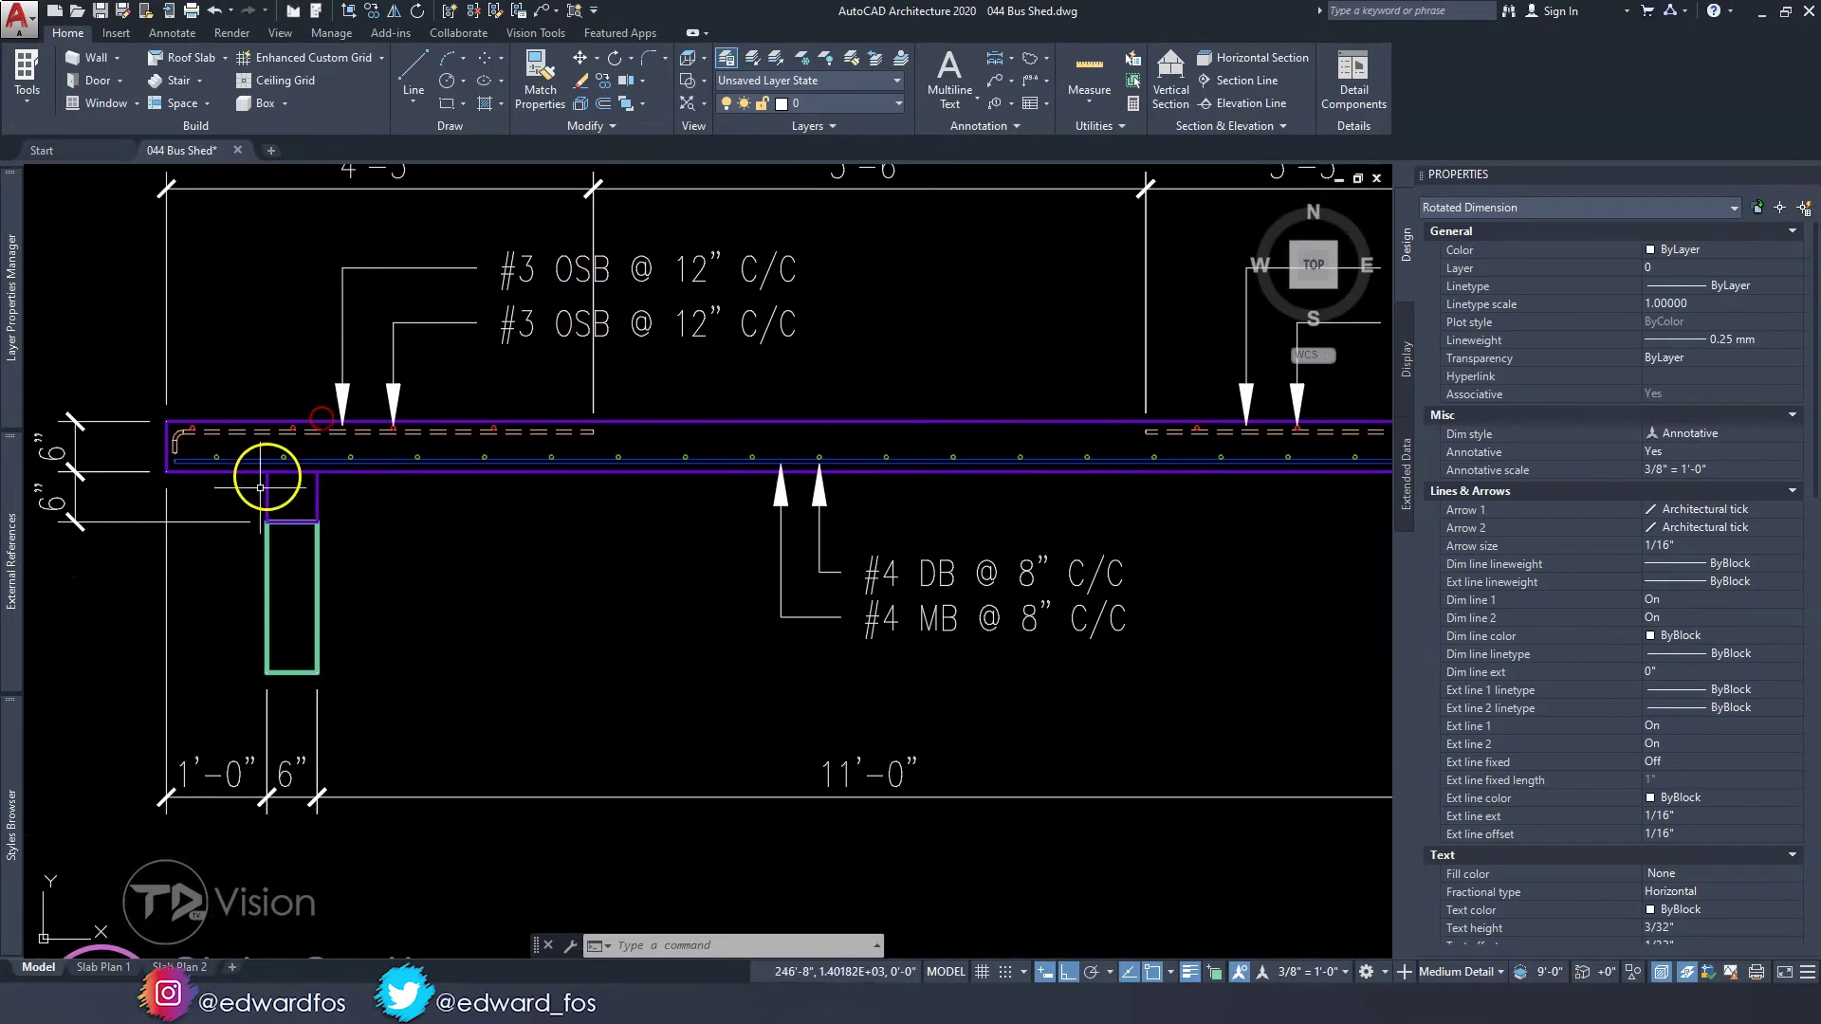
{"action": "scroll", "coordinate": [256, 495], "scroll_direction": "up", "scroll_amount": 2}
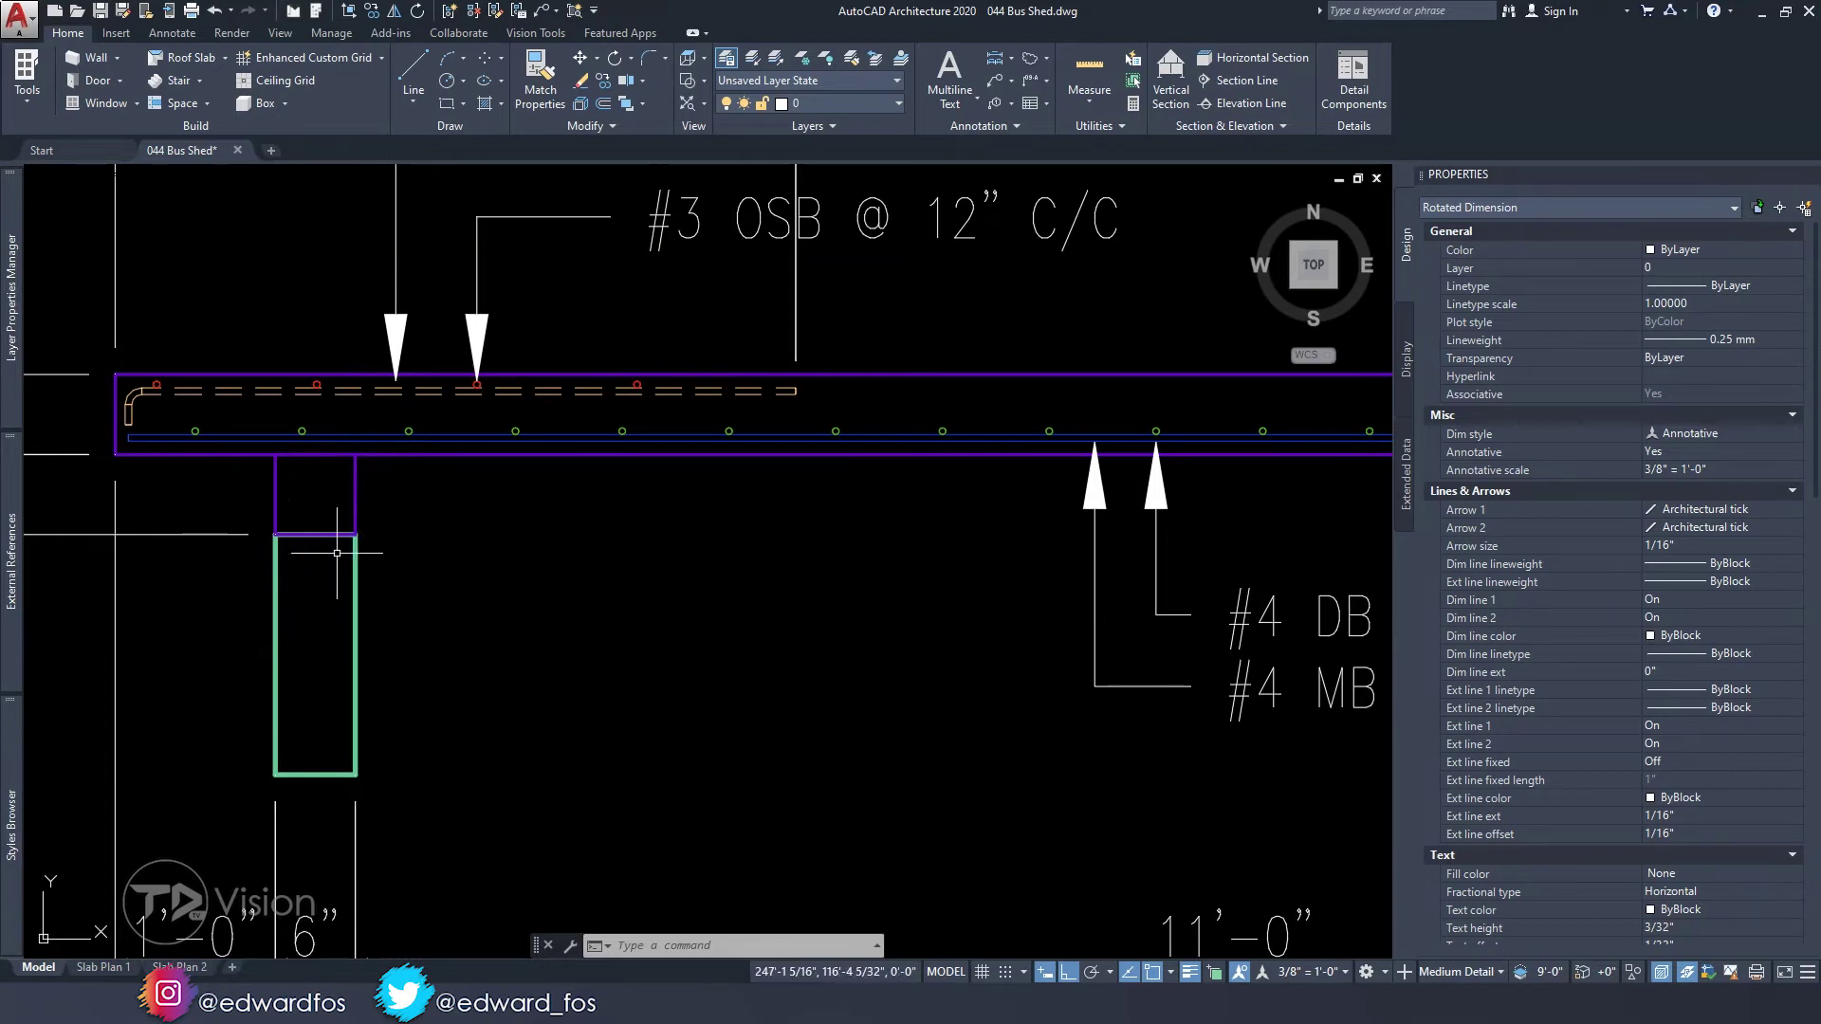
{"action": "scroll", "coordinate": [337, 553], "scroll_direction": "down", "scroll_amount": 2}
{"action": "scroll", "coordinate": [429, 548], "scroll_direction": "up", "scroll_amount": 1}
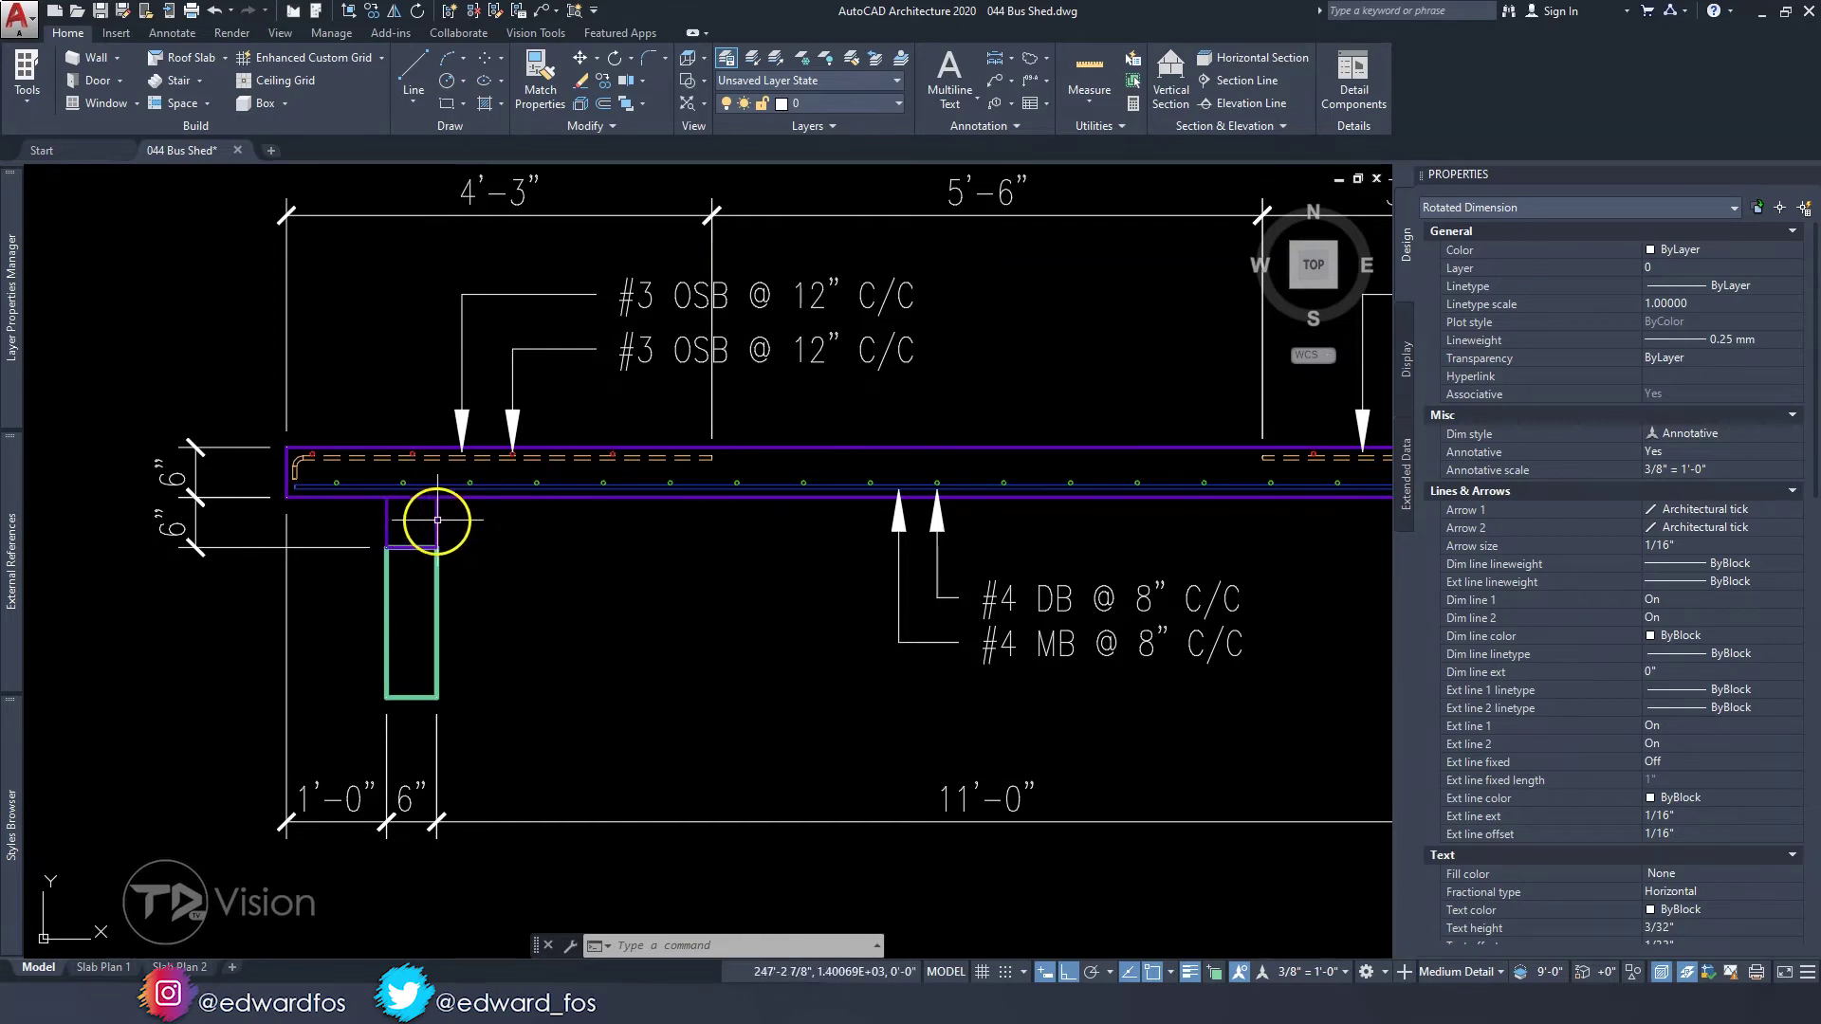
{"action": "middle_click_drag", "start_coordinate": [458, 533], "coordinate": [476, 492]}
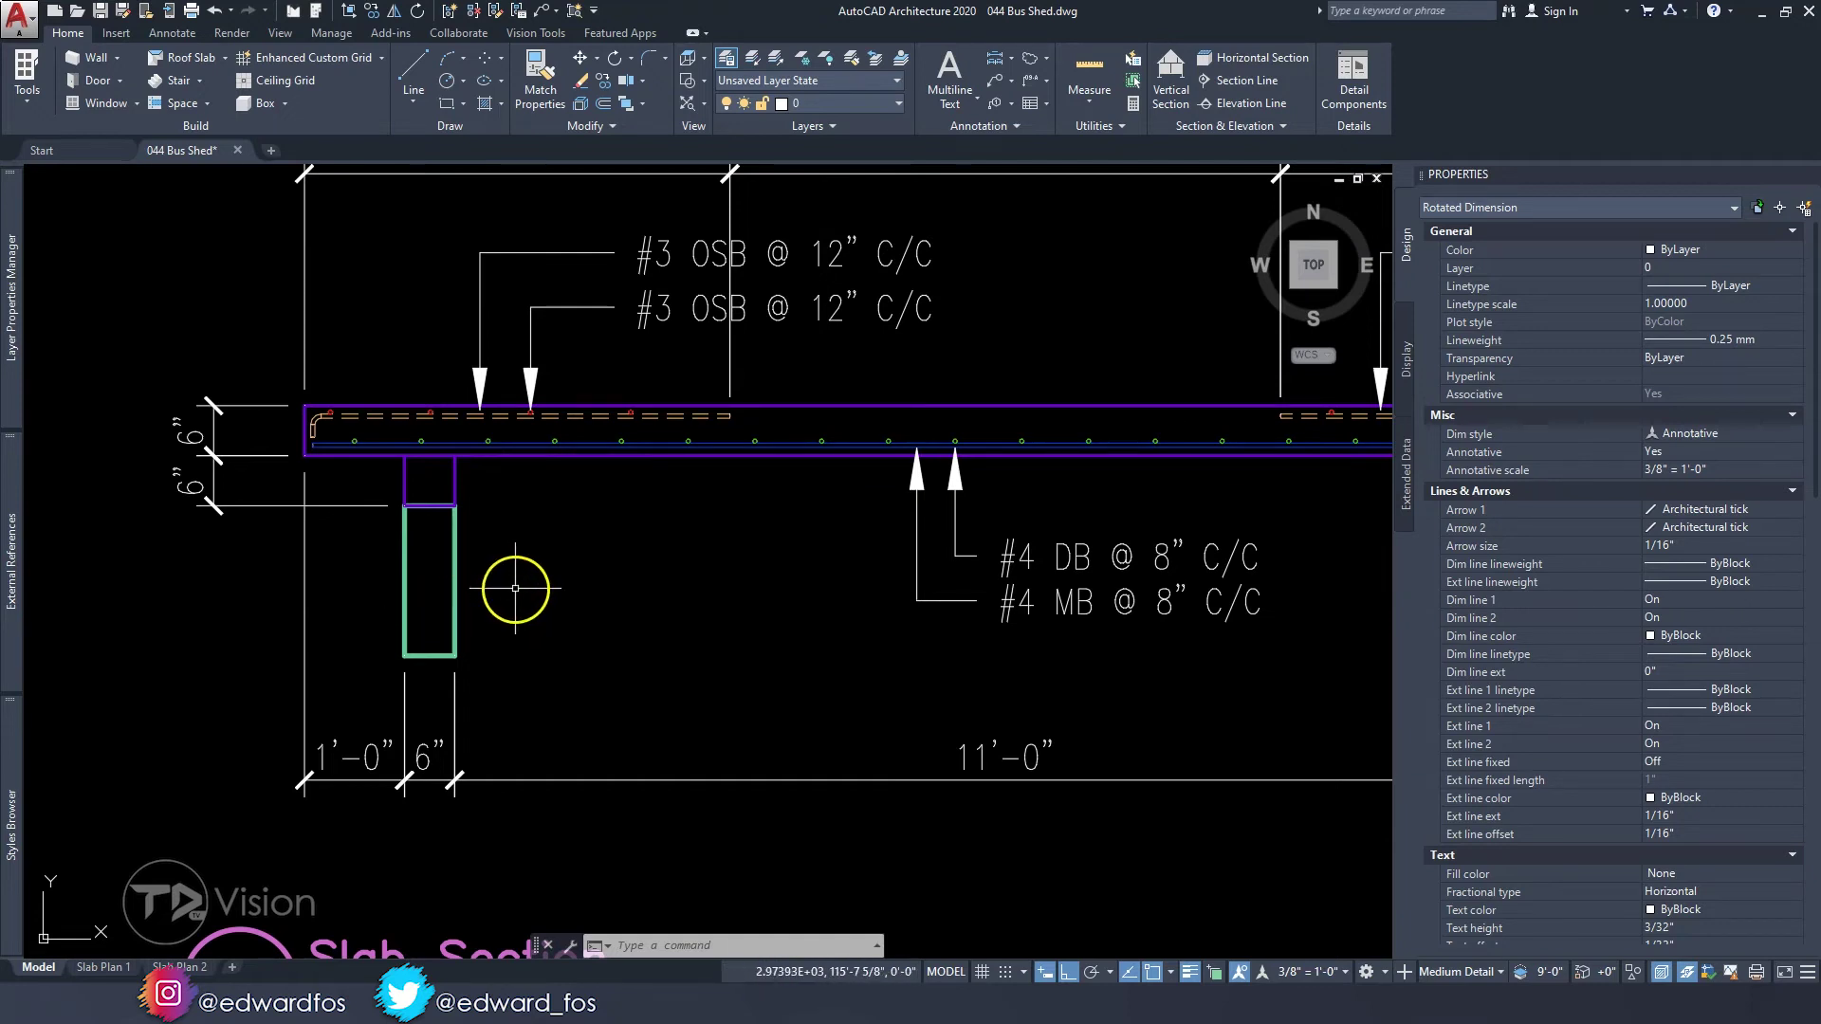
- Bring up Slab Section 3 and inspect its lower reinforcement at the left and right ends
{"action": "scroll", "coordinate": [772, 516], "scroll_direction": "down", "scroll_amount": 5}
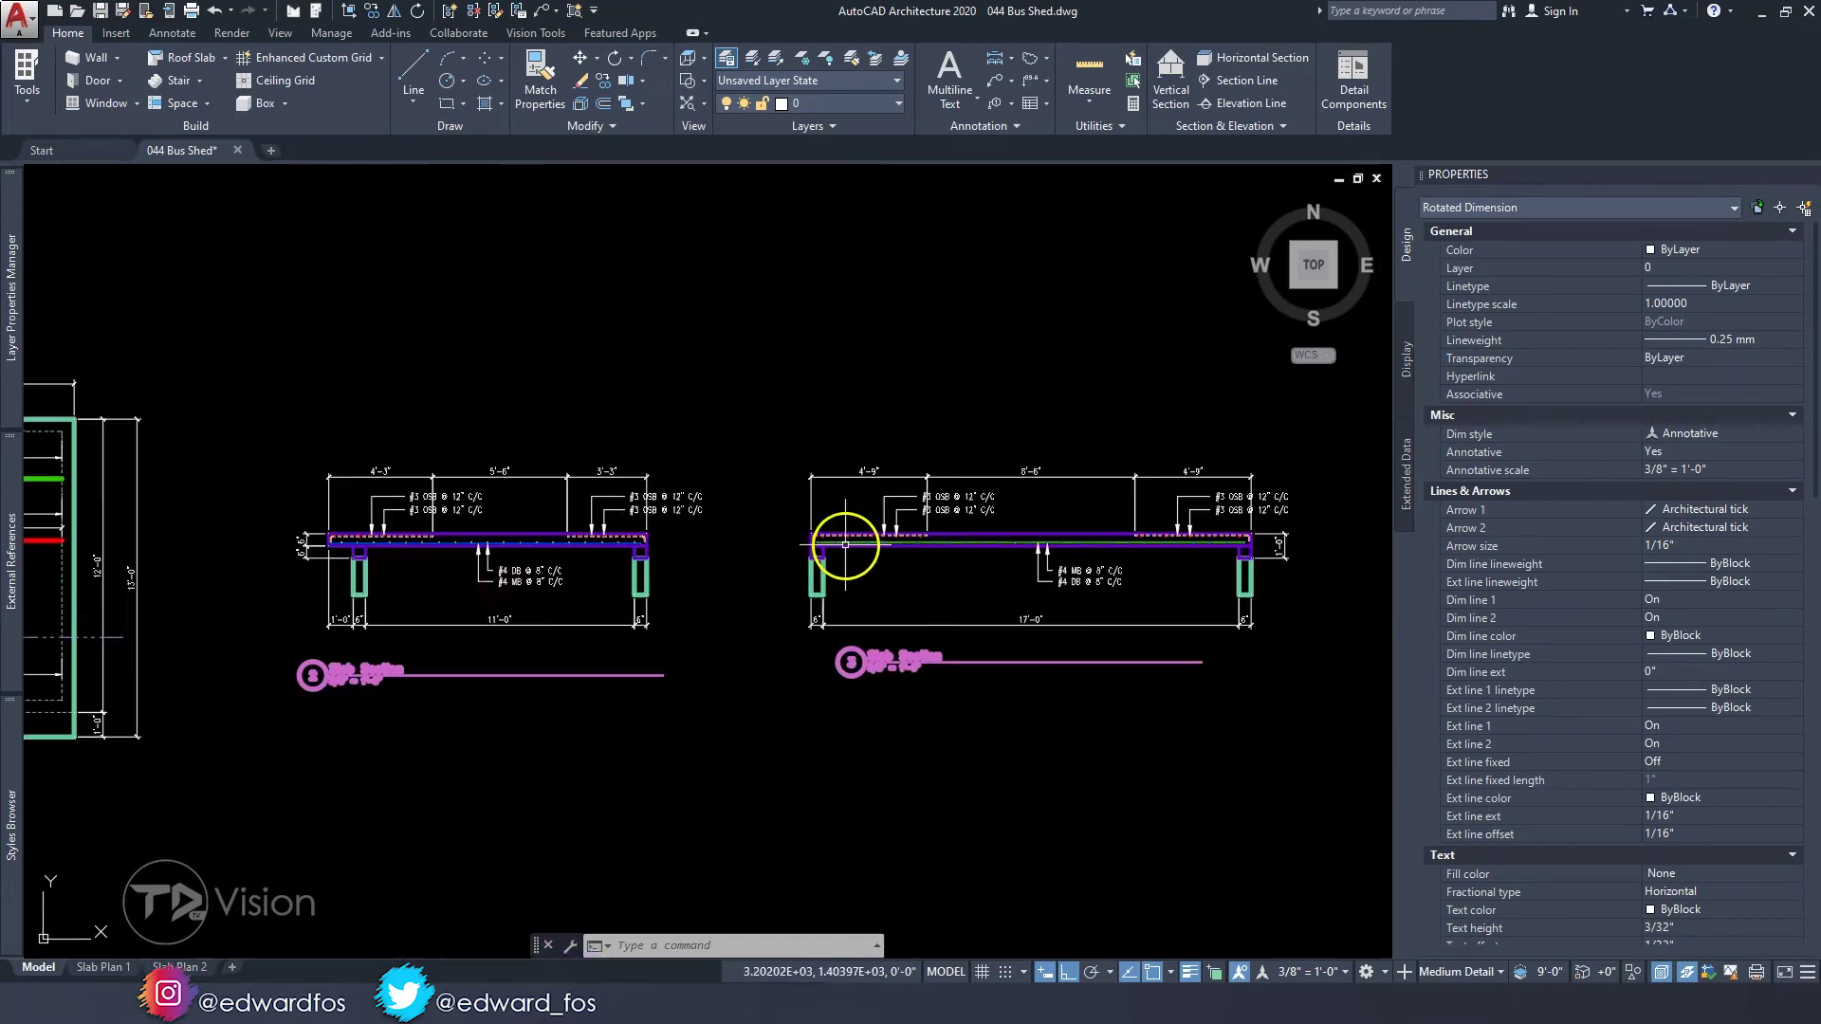
{"action": "scroll", "coordinate": [528, 516], "scroll_direction": "up", "scroll_amount": 3}
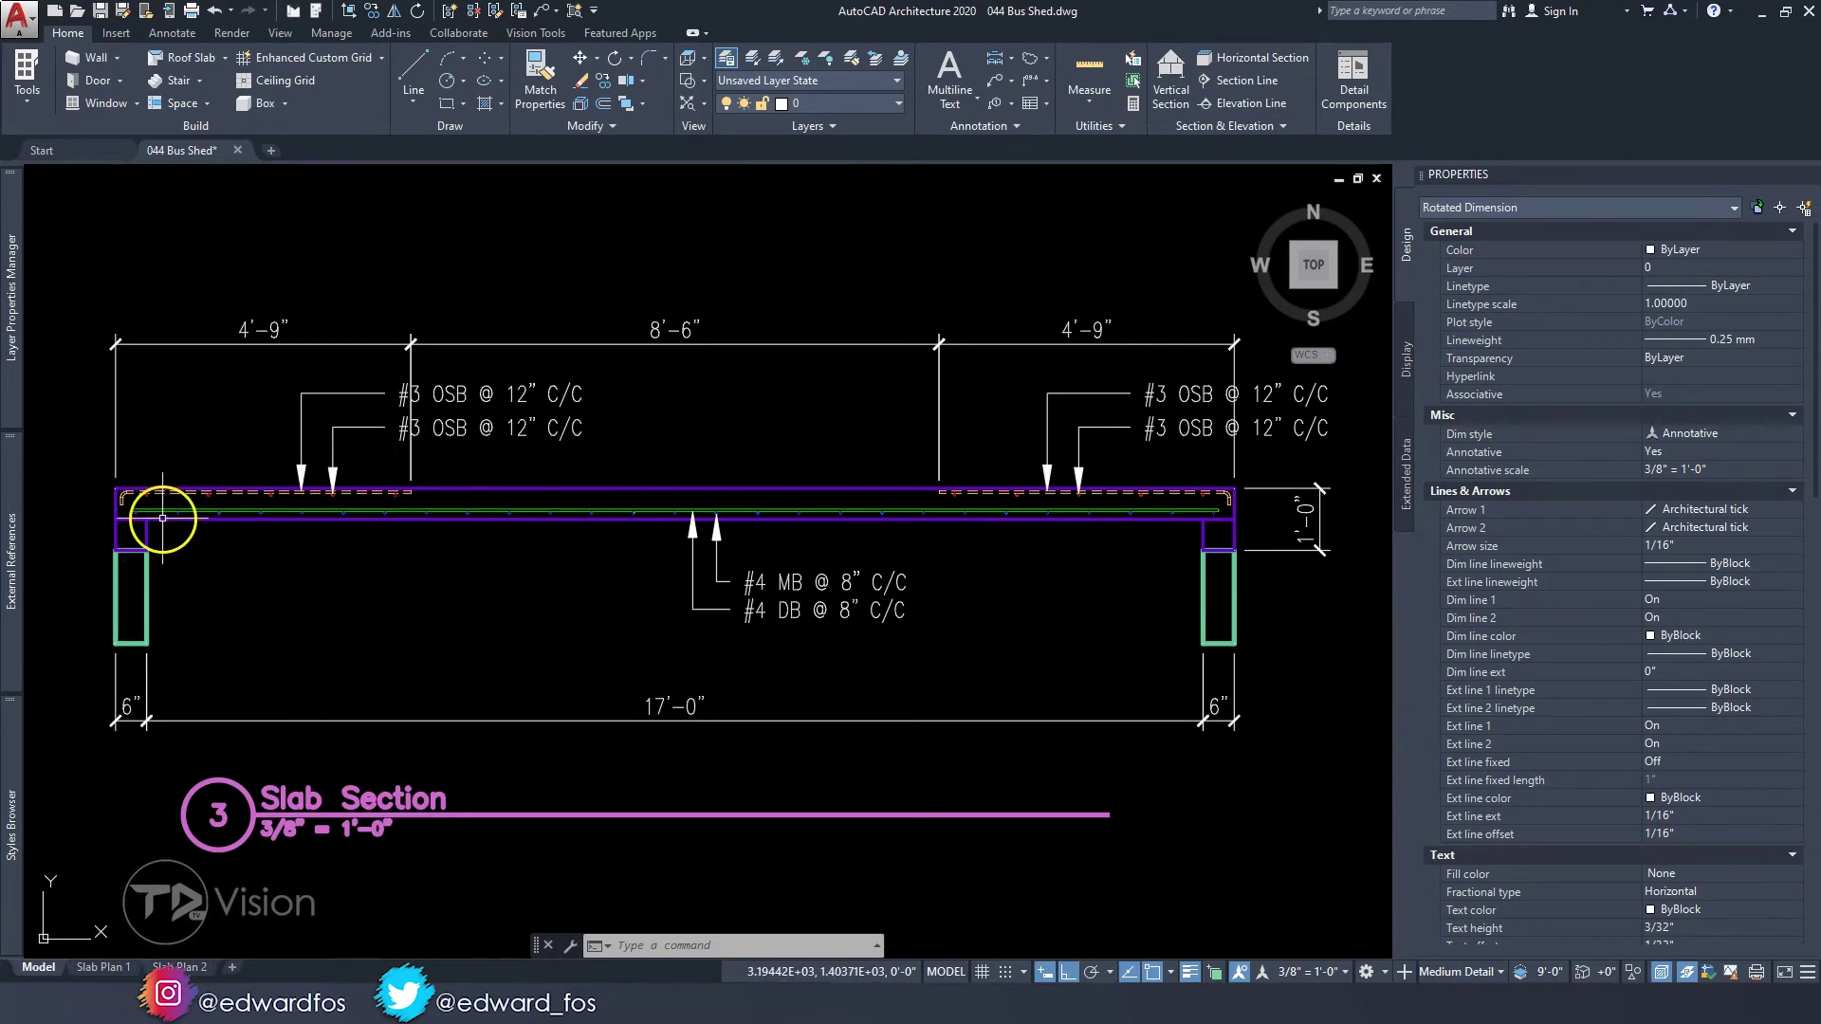
{"action": "scroll", "coordinate": [108, 521], "scroll_direction": "up", "scroll_amount": 8}
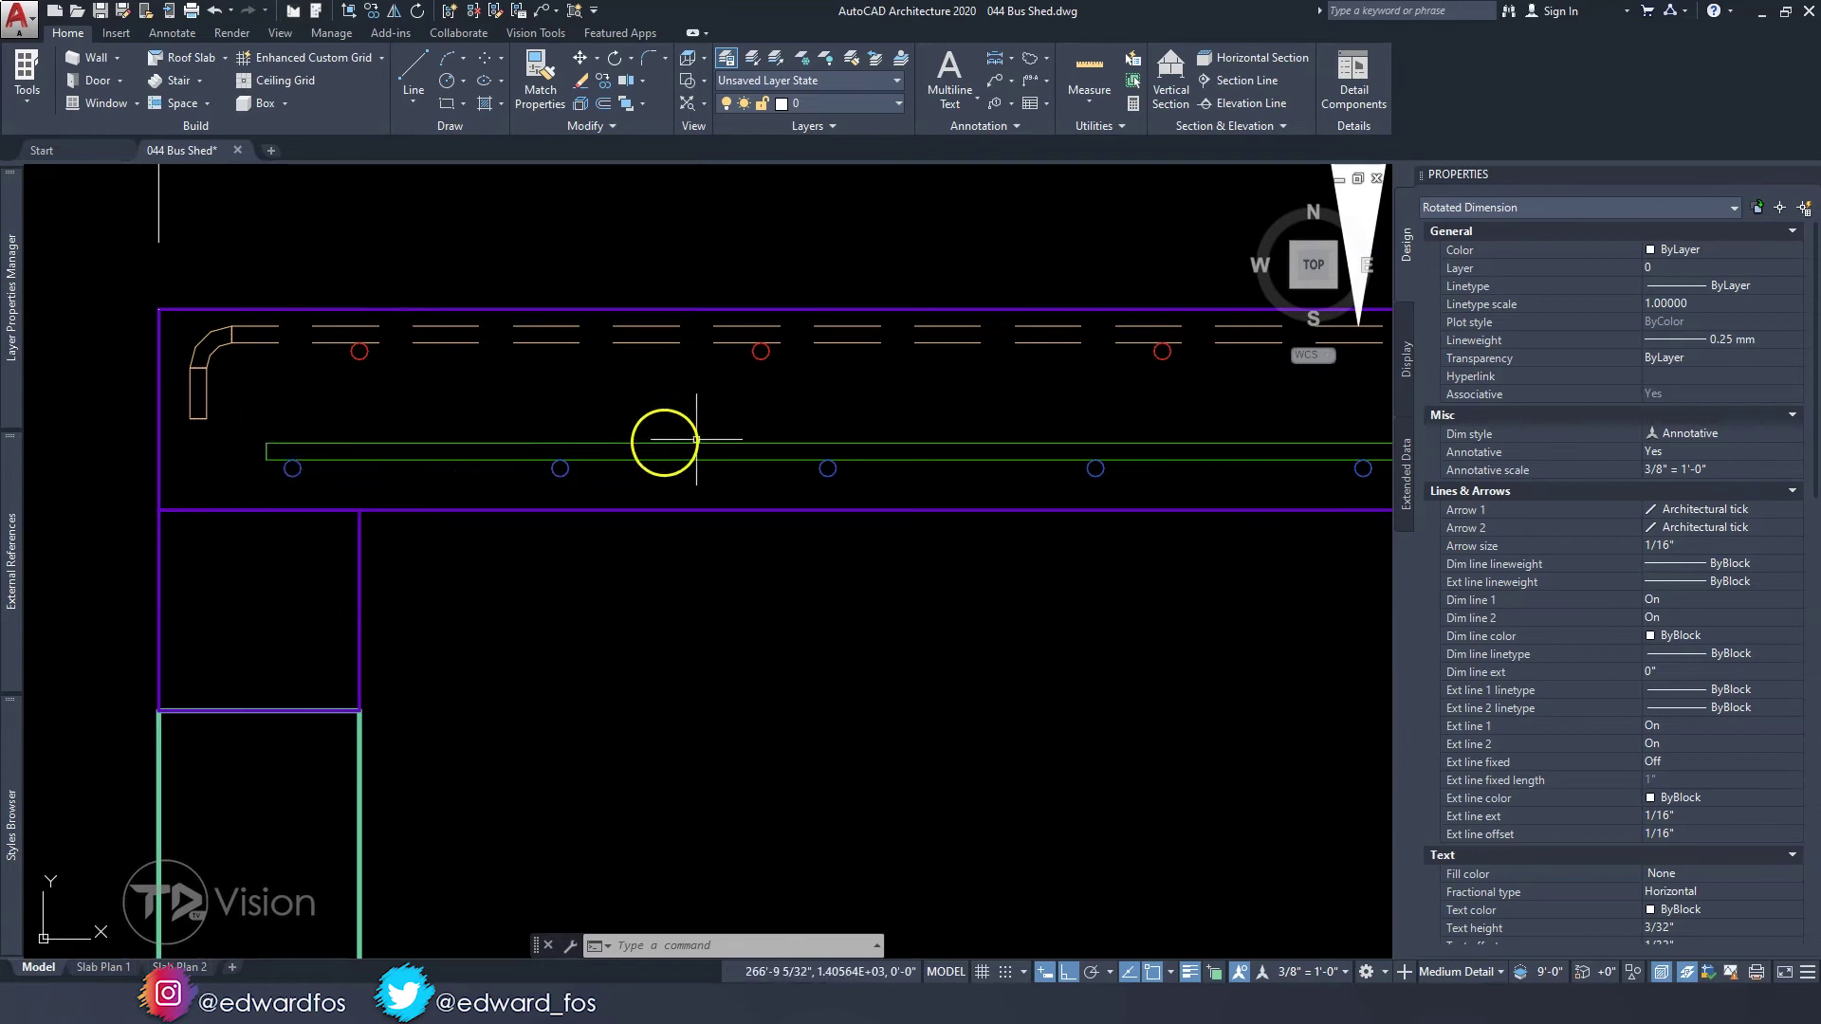
{"action": "scroll", "coordinate": [290, 438], "scroll_direction": "down", "scroll_amount": 4}
{"action": "middle_click_drag", "start_coordinate": [1008, 437], "coordinate": [28, 423]}
{"action": "scroll", "coordinate": [1152, 447], "scroll_direction": "up", "scroll_amount": 8}
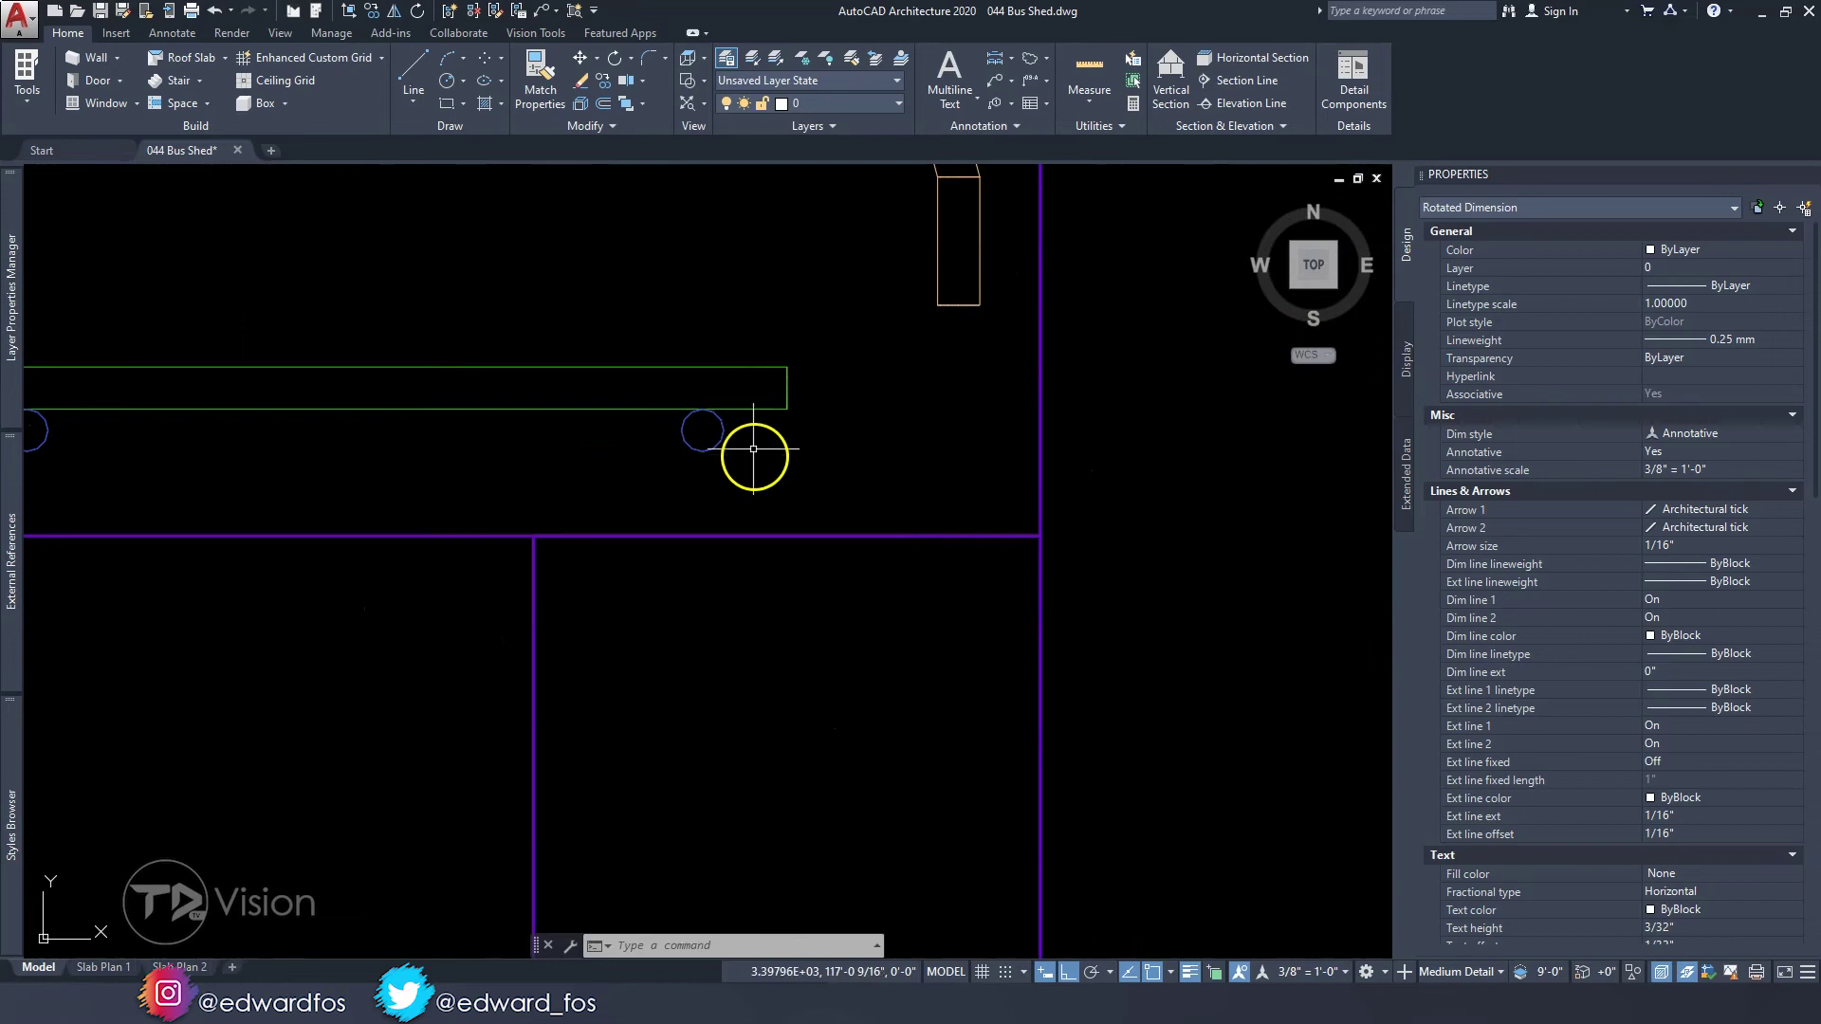
- Examine how the blue main bar circles sit against the green distribution bar along Slab Section 3
{"action": "scroll", "coordinate": [717, 431], "scroll_direction": "down", "scroll_amount": 6}
{"action": "scroll", "coordinate": [381, 433], "scroll_direction": "up", "scroll_amount": 8}
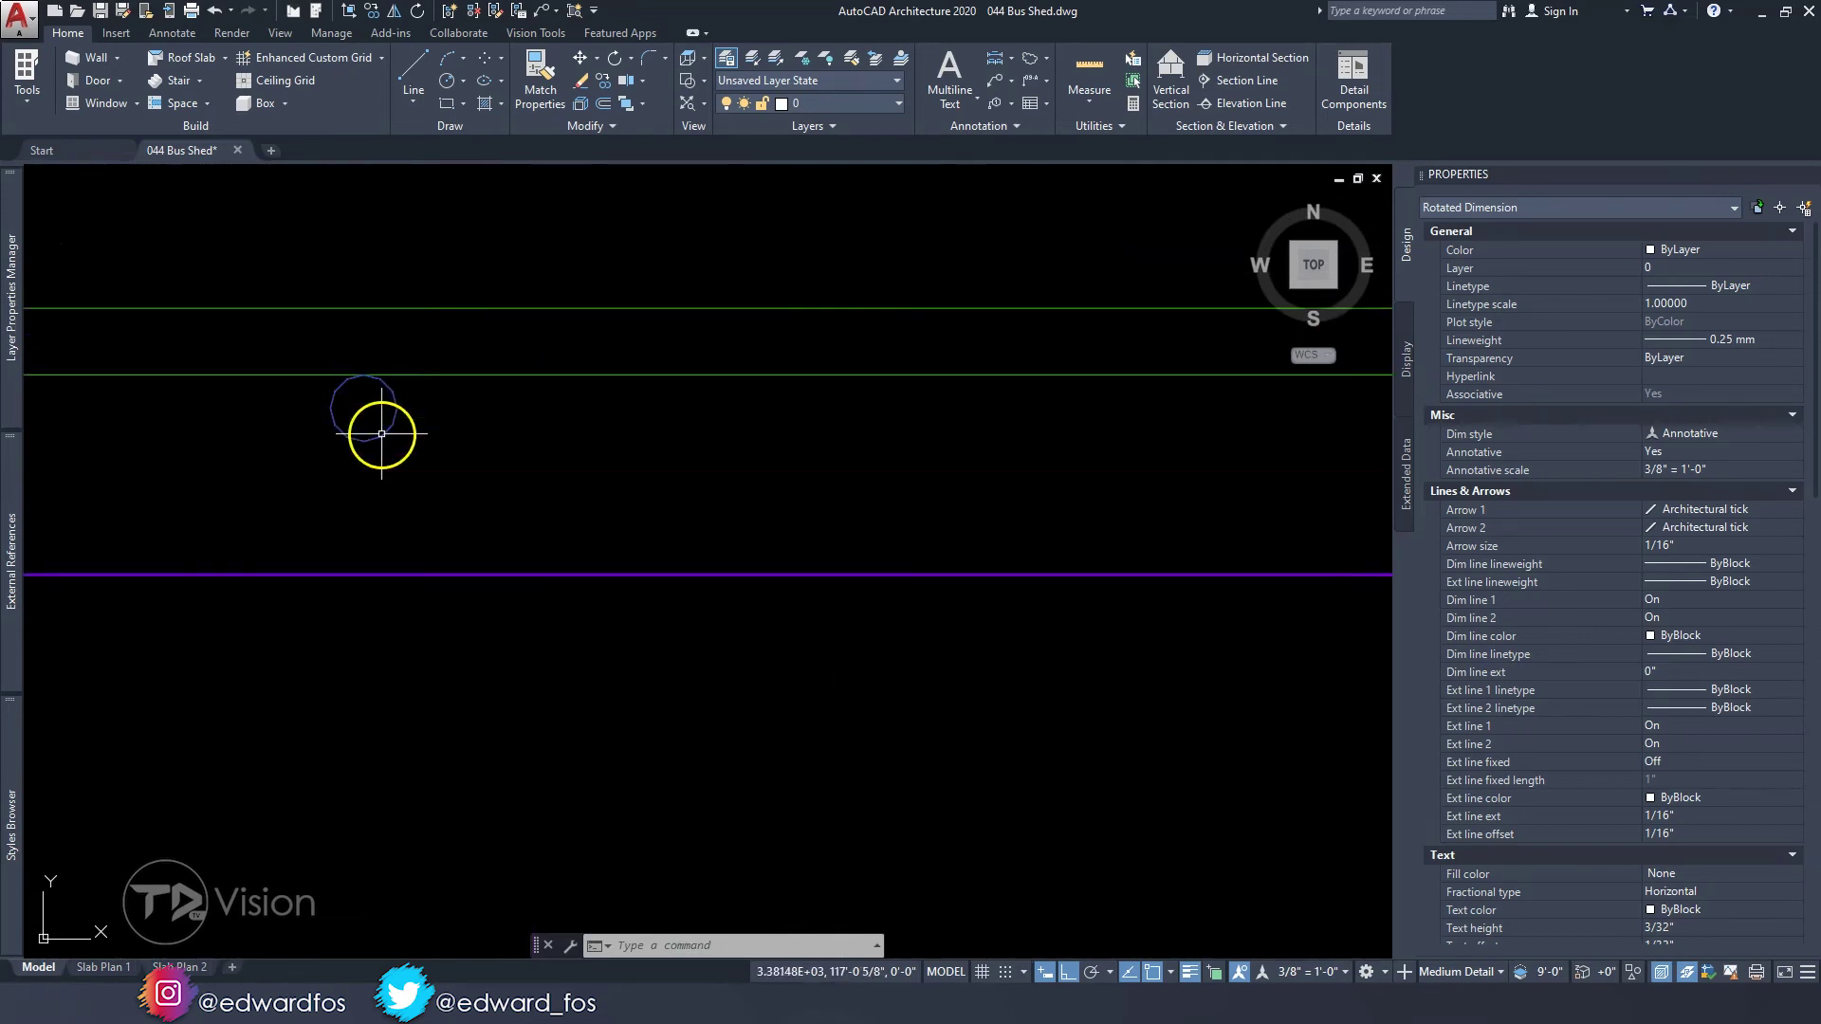
{"action": "scroll", "coordinate": [380, 408], "scroll_direction": "down", "scroll_amount": 10}
{"action": "mouse_move", "coordinate": [289, 435]}
{"action": "middle_mouse_down"}
{"action": "mouse_move", "coordinate": [919, 430]}
{"action": "mouse_move", "coordinate": [813, 383]}
{"action": "mouse_move", "coordinate": [884, 378]}
{"action": "middle_mouse_up"}
{"action": "scroll", "coordinate": [62, 350], "scroll_direction": "up", "scroll_amount": 8}
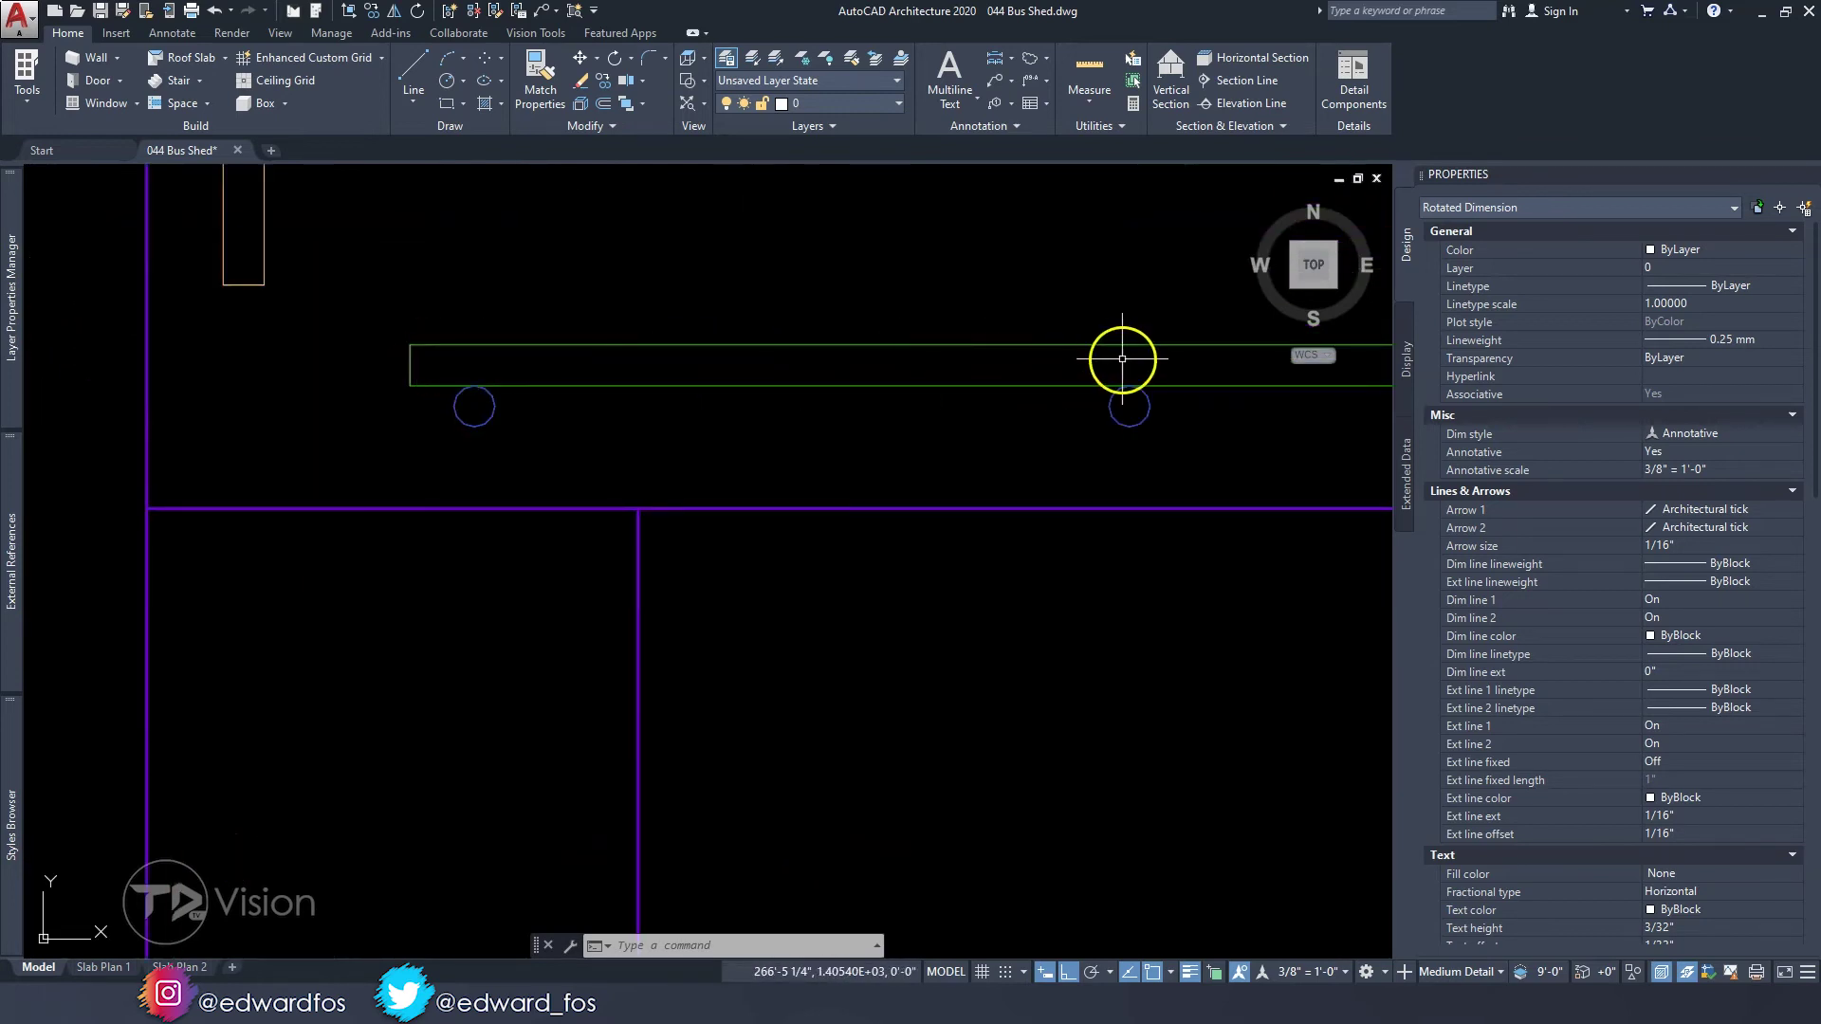
- Compare with the main and distribution bar arrangement at the right end of Slab Section 2
{"action": "scroll", "coordinate": [476, 375], "scroll_direction": "down", "scroll_amount": 5}
{"action": "middle_click_drag", "start_coordinate": [476, 375], "coordinate": [855, 353]}
{"action": "scroll", "coordinate": [118, 358], "scroll_direction": "up", "scroll_amount": 4}
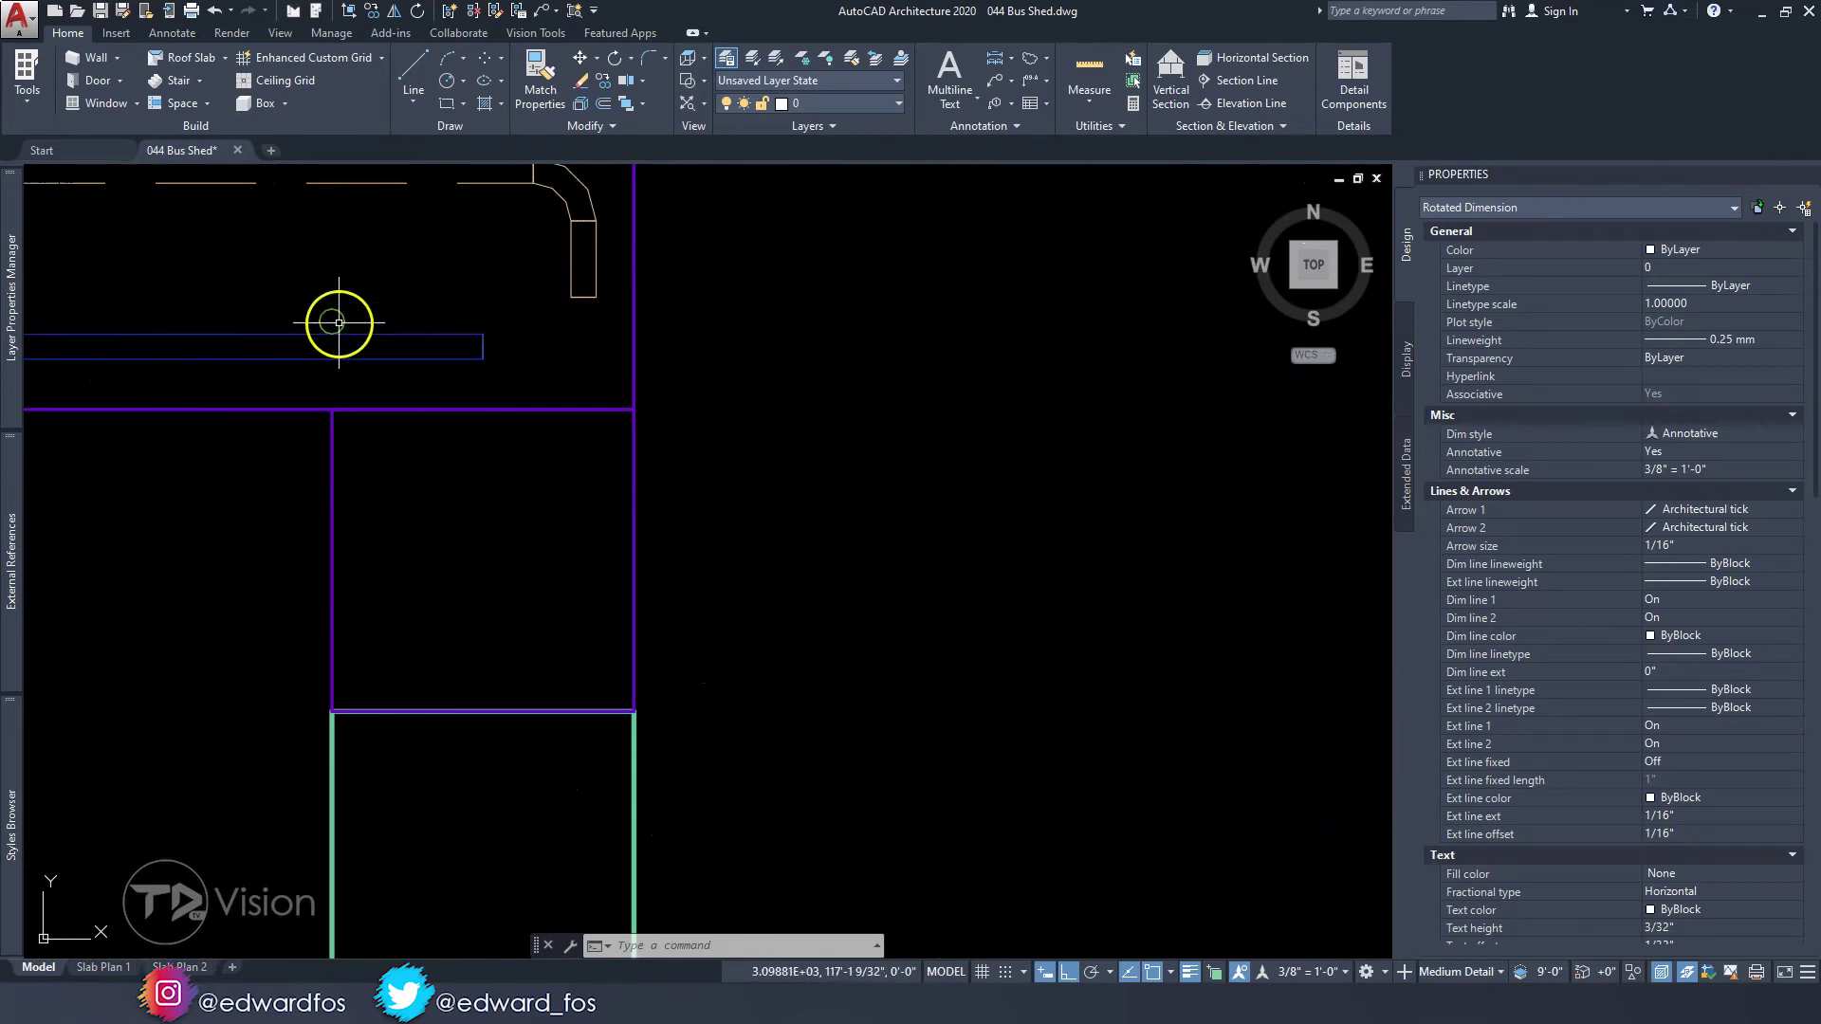
{"action": "scroll", "coordinate": [331, 334], "scroll_direction": "down", "scroll_amount": 4}
- Return to Slab Section 3 and read its "#4 MB @ 8" C/C" and "#4 DB @ 8" C/C" leader labels
{"action": "middle_click_drag", "start_coordinate": [710, 329], "coordinate": [219, 329]}
{"action": "middle_click_drag", "start_coordinate": [852, 361], "coordinate": [360, 346]}
{"action": "middle_click_drag", "start_coordinate": [1009, 382], "coordinate": [569, 382]}
{"action": "scroll", "coordinate": [570, 382], "scroll_direction": "up", "scroll_amount": 2}
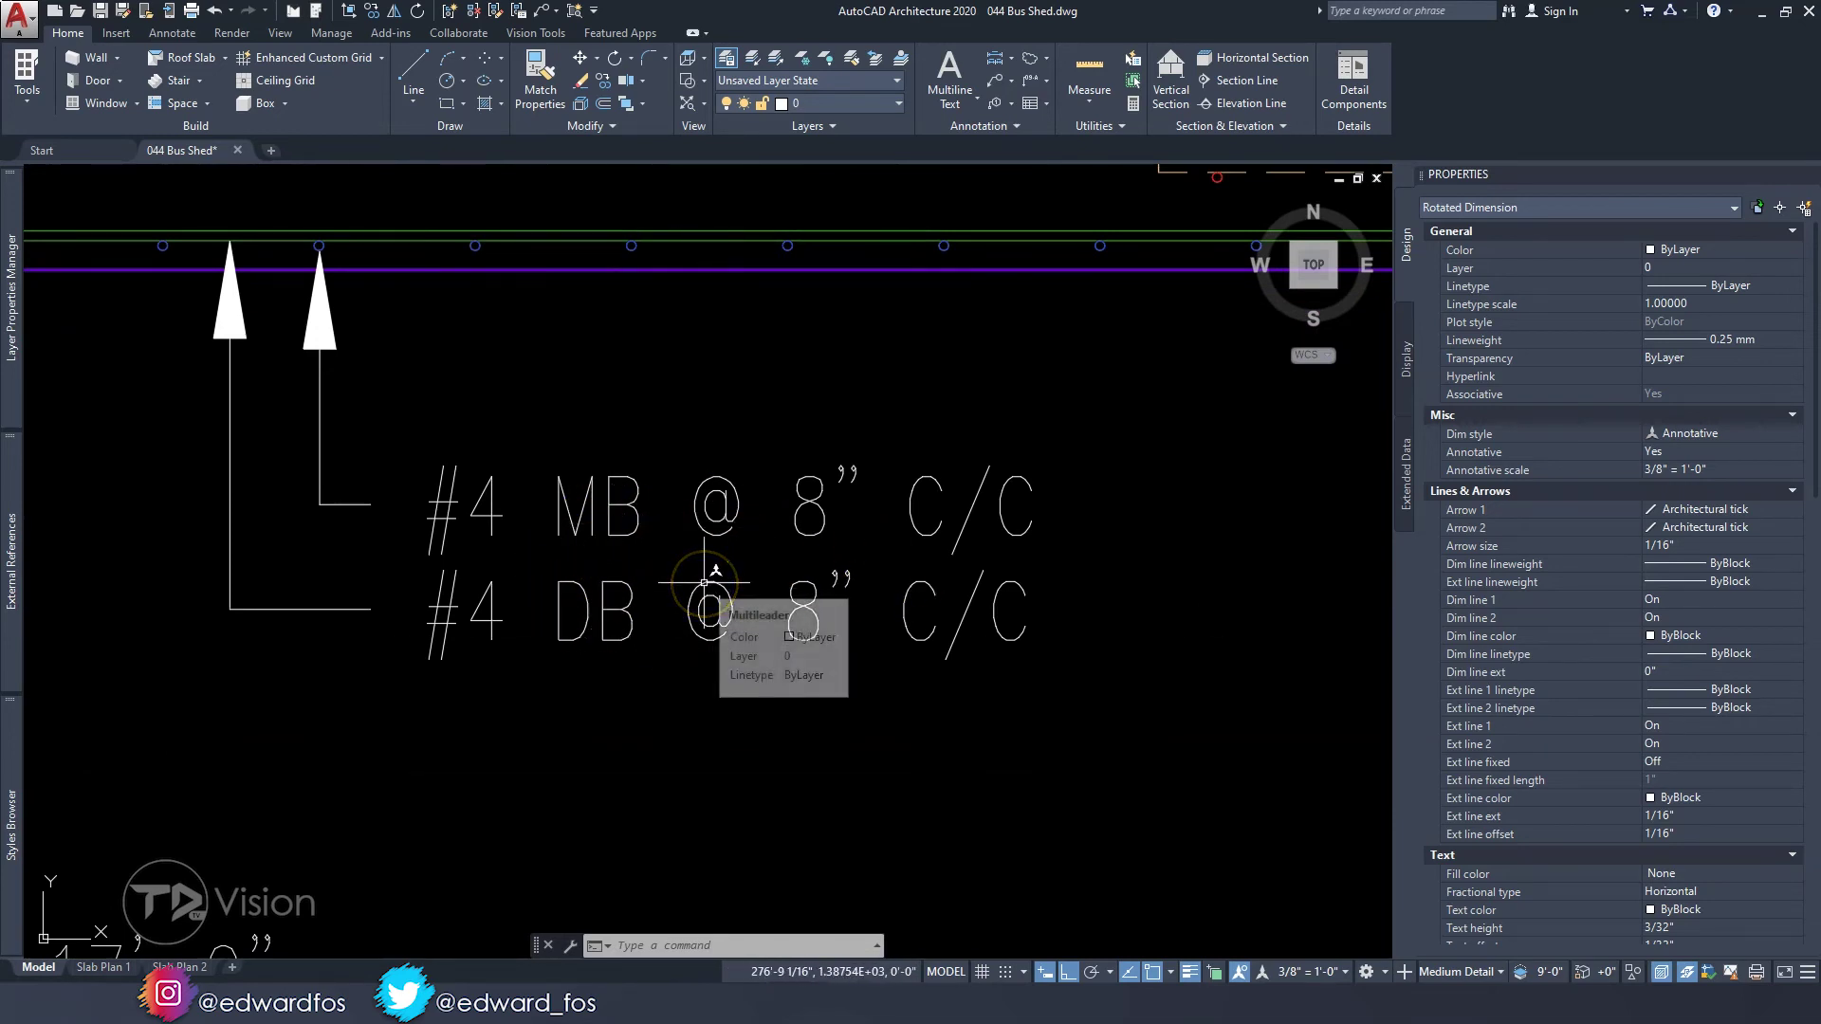
- Return to Slab Section 2 and examine its bar labels, the over-support bar extents and the supporting walls with their dimensions
{"action": "scroll", "coordinate": [704, 581], "scroll_direction": "down", "scroll_amount": 5}
{"action": "scroll", "coordinate": [507, 424], "scroll_direction": "up", "scroll_amount": 5}
{"action": "scroll", "coordinate": [247, 607], "scroll_direction": "down", "scroll_amount": 5}
{"action": "scroll", "coordinate": [375, 539], "scroll_direction": "up", "scroll_amount": 4}
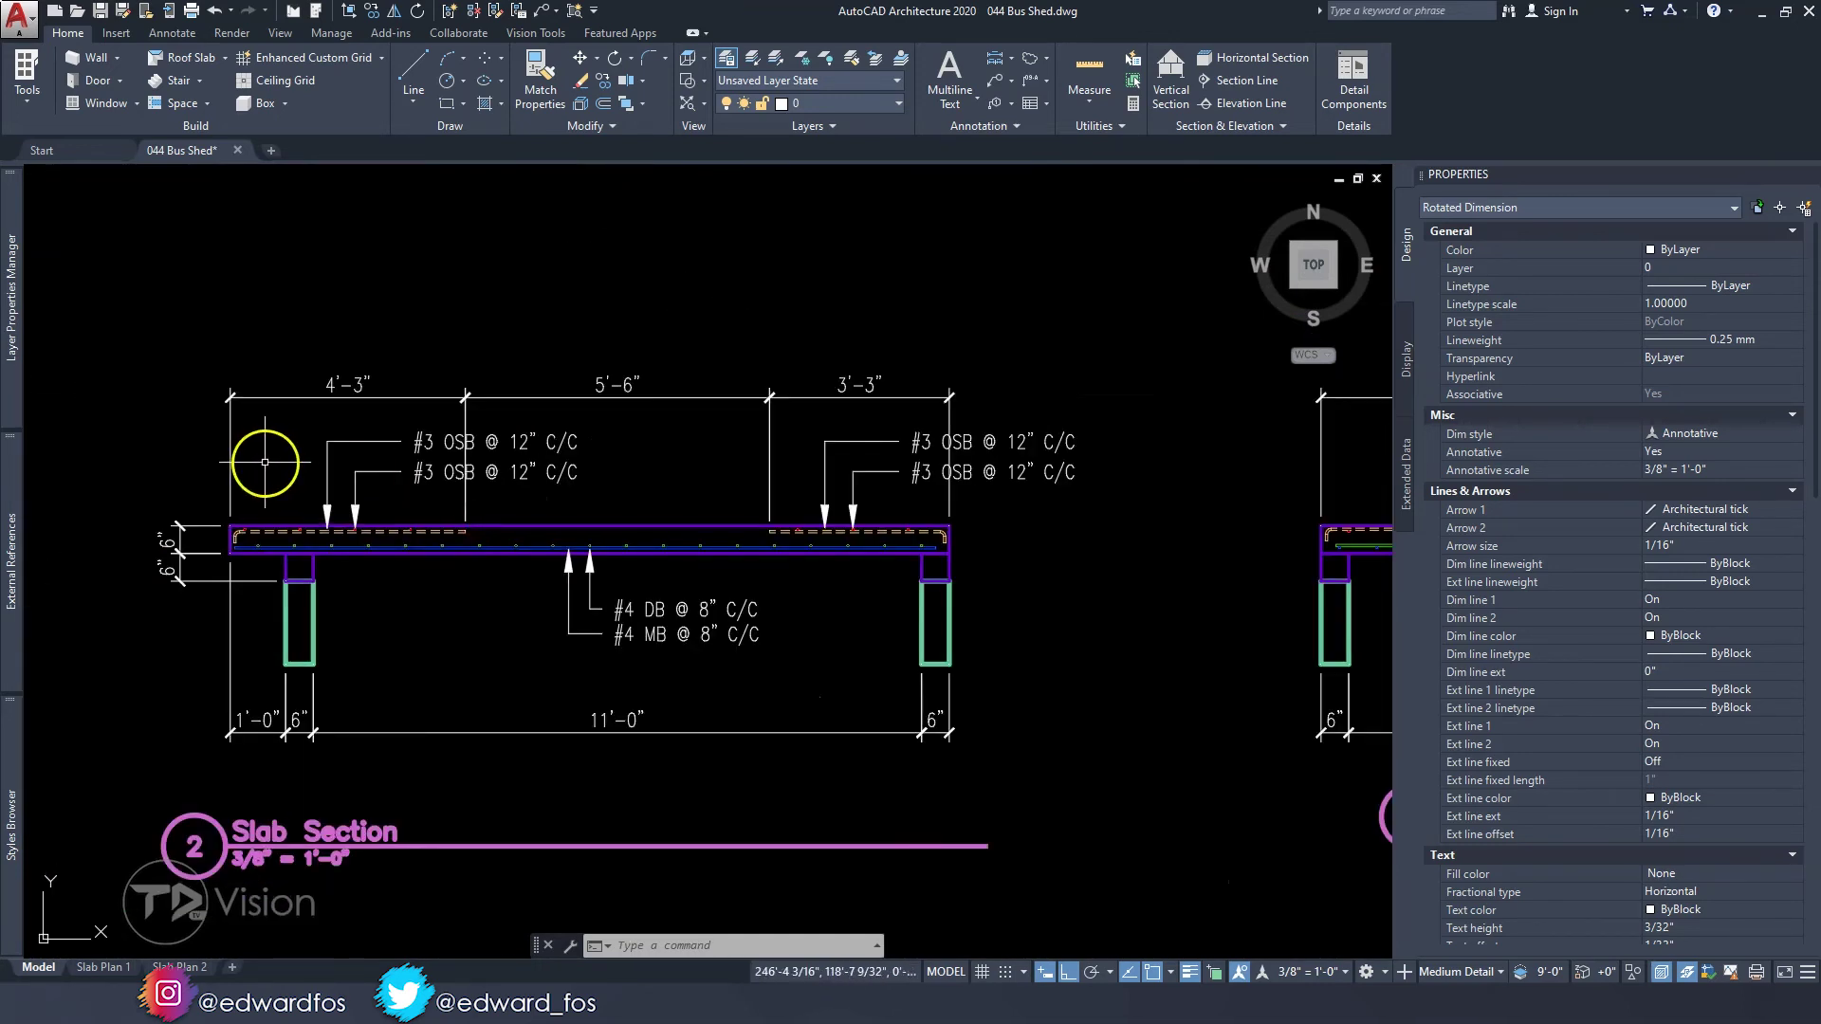
{"action": "scroll", "coordinate": [326, 441], "scroll_direction": "up", "scroll_amount": 2}
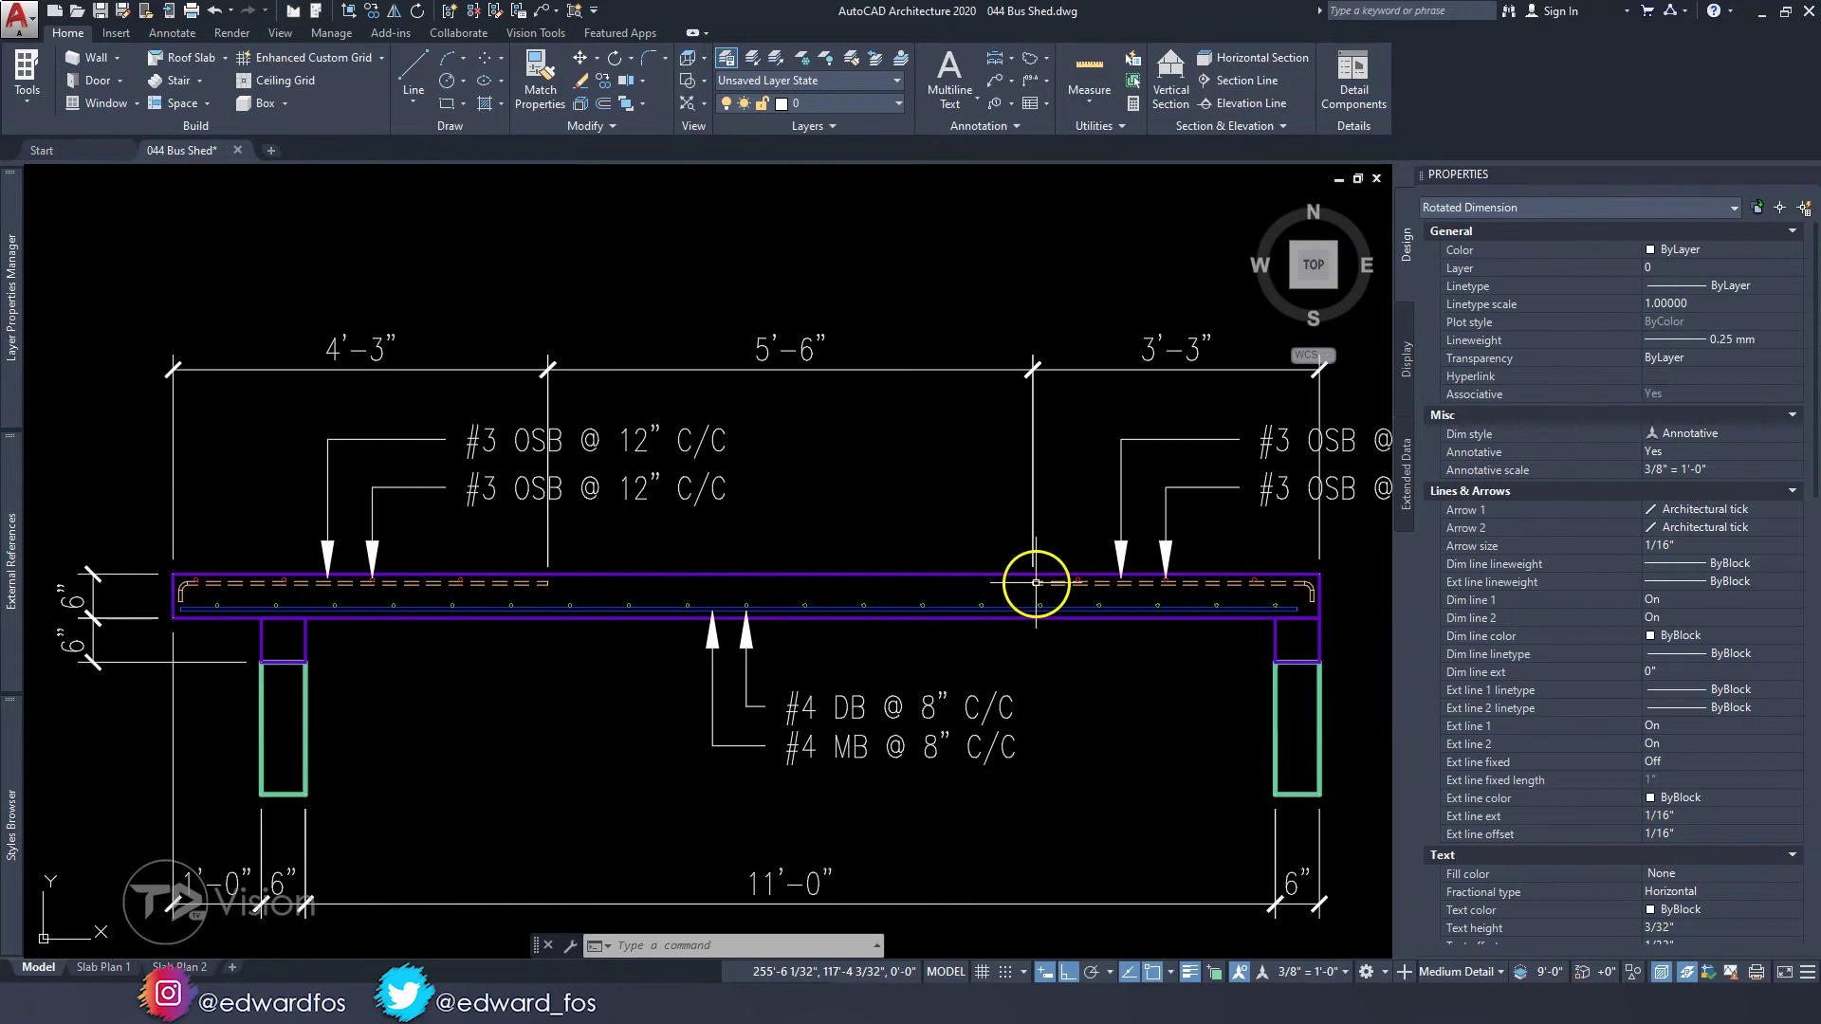
{"action": "middle_click_drag", "start_coordinate": [1060, 772], "coordinate": [1061, 652]}
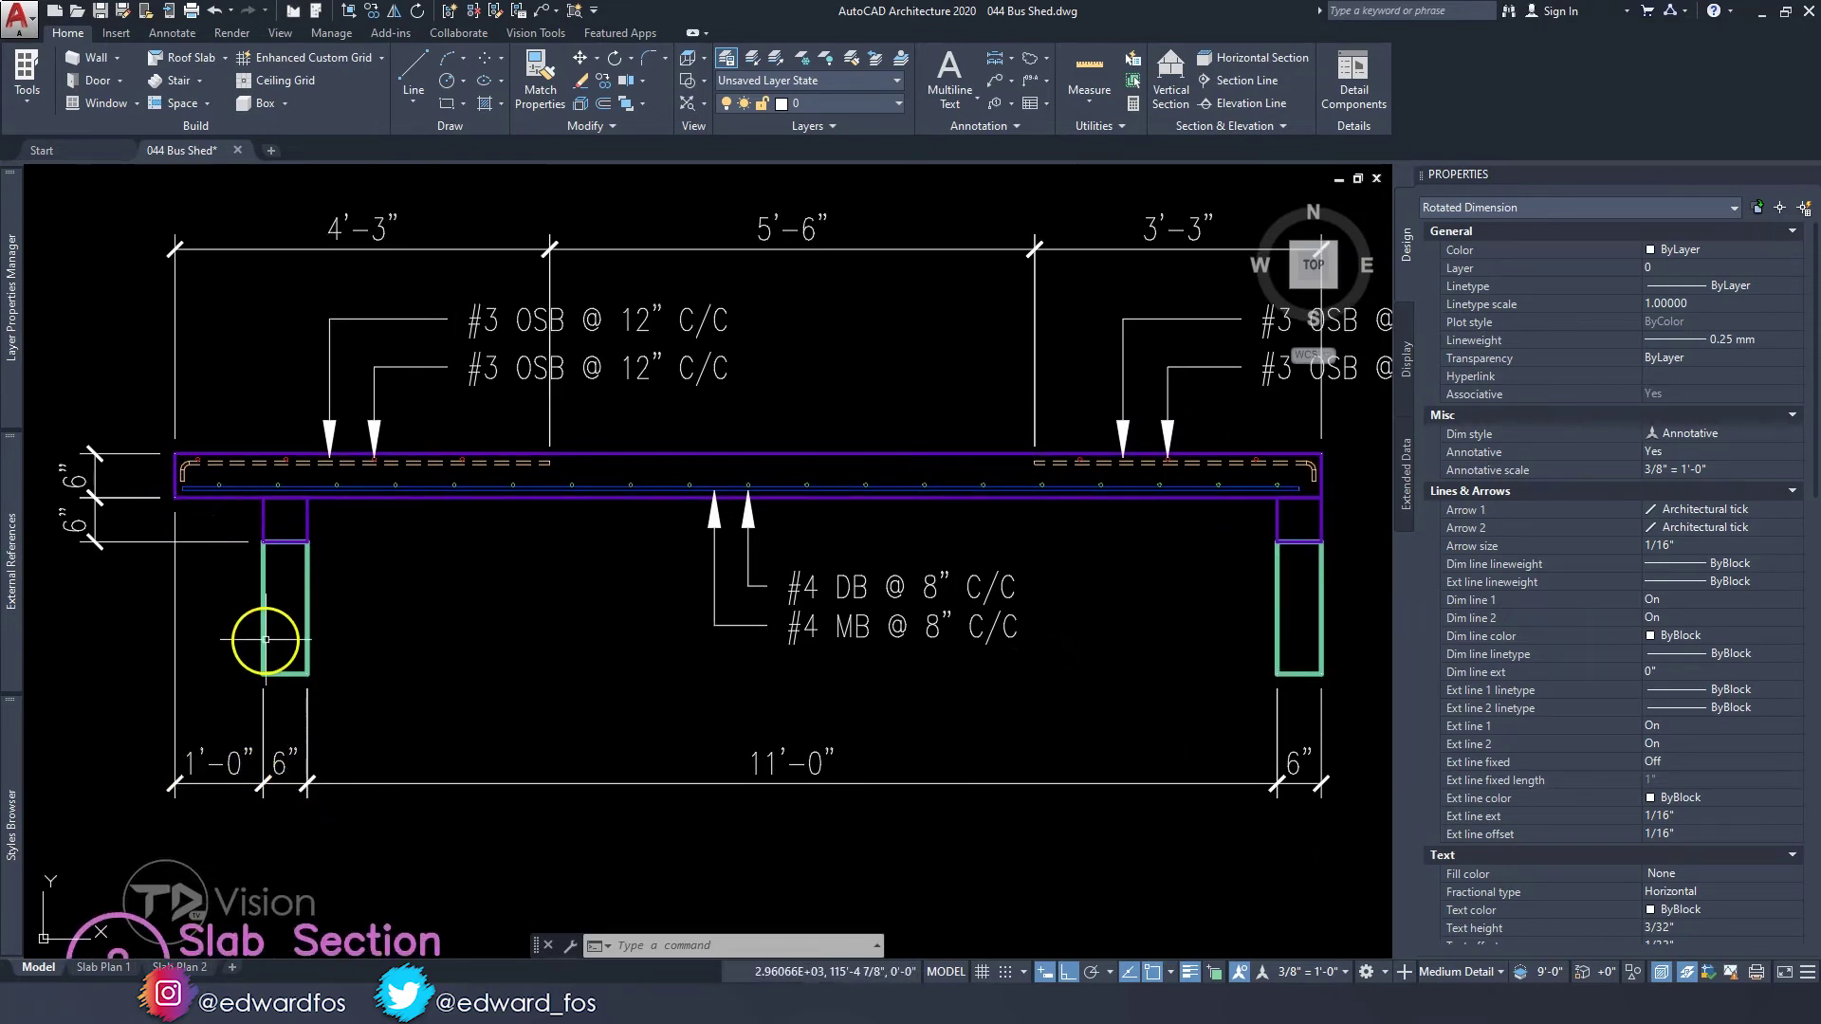
- Move across to Slab Section 3 and compare its overall layout with Slab Section 2 and the bus shed slab plan
{"action": "middle_click_drag", "start_coordinate": [1262, 697], "coordinate": [773, 646]}
{"action": "scroll", "coordinate": [805, 595], "scroll_direction": "down", "scroll_amount": 3}
{"action": "middle_click_drag", "start_coordinate": [914, 606], "coordinate": [350, 557]}
{"action": "scroll", "coordinate": [654, 569], "scroll_direction": "up", "scroll_amount": 4}
{"action": "scroll", "coordinate": [640, 570], "scroll_direction": "down", "scroll_amount": 6}
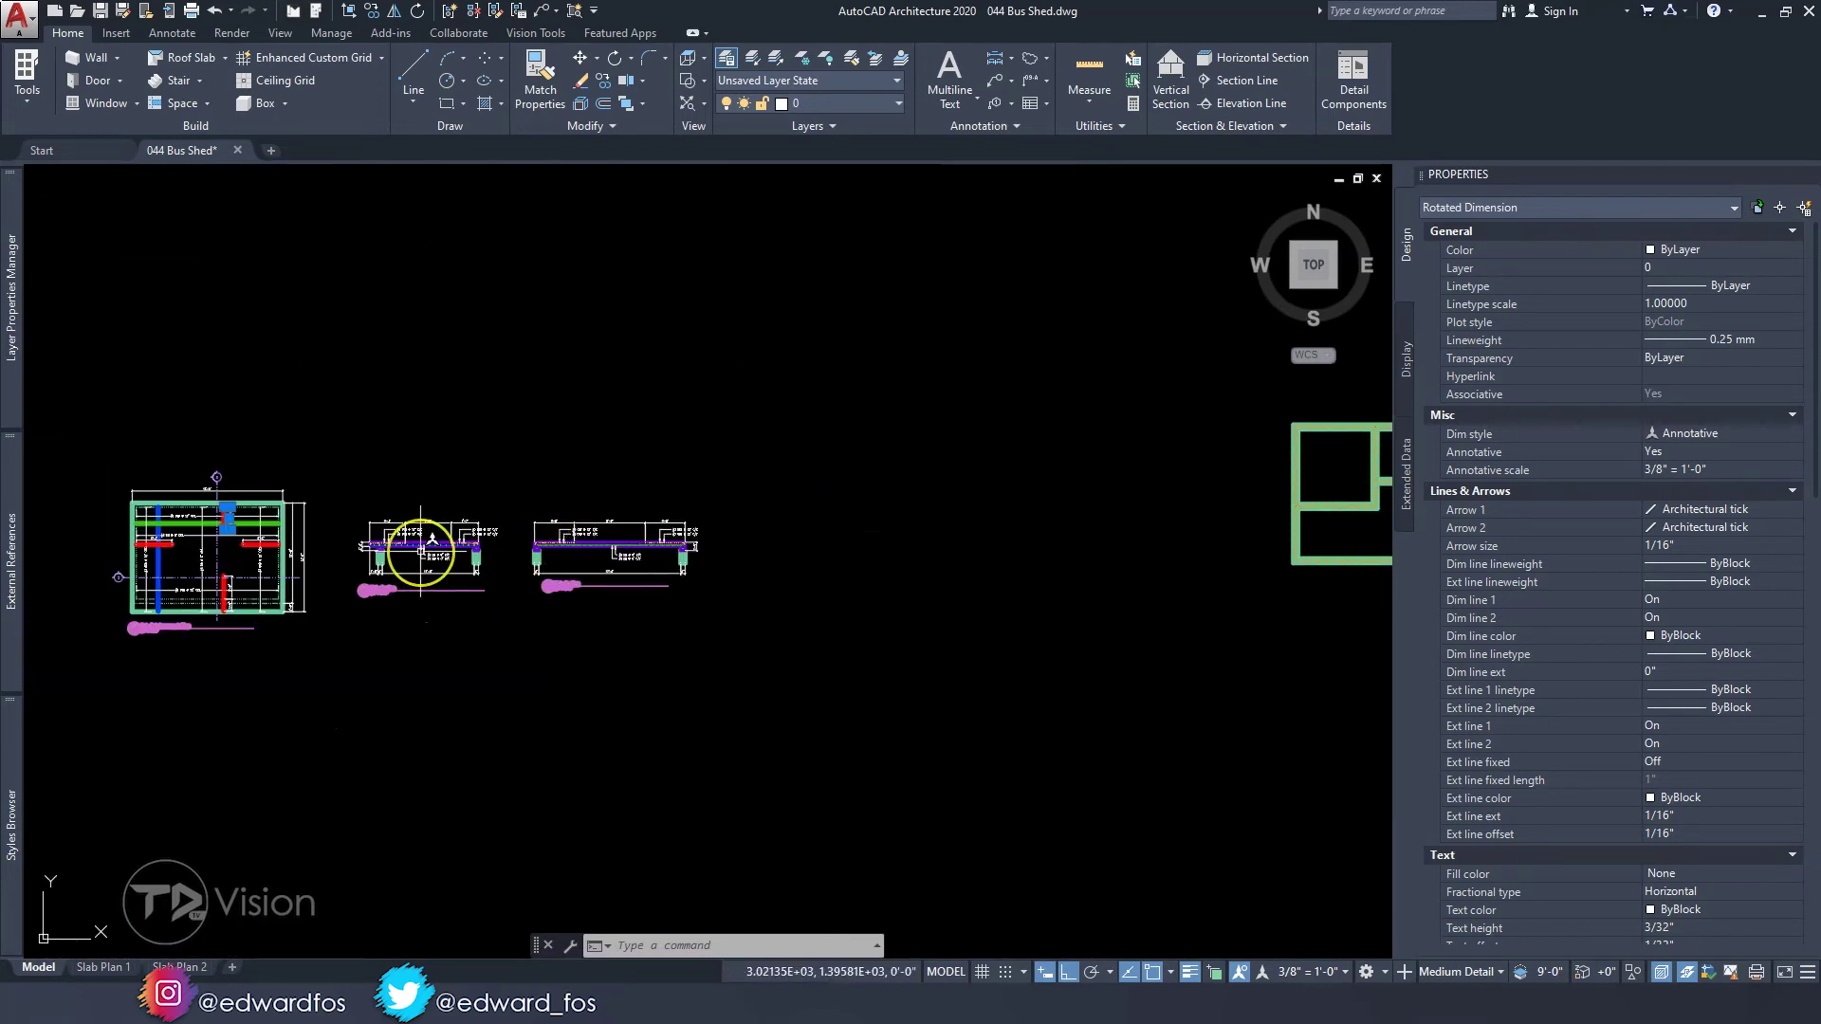
{"action": "scroll", "coordinate": [420, 547], "scroll_direction": "up", "scroll_amount": 4}
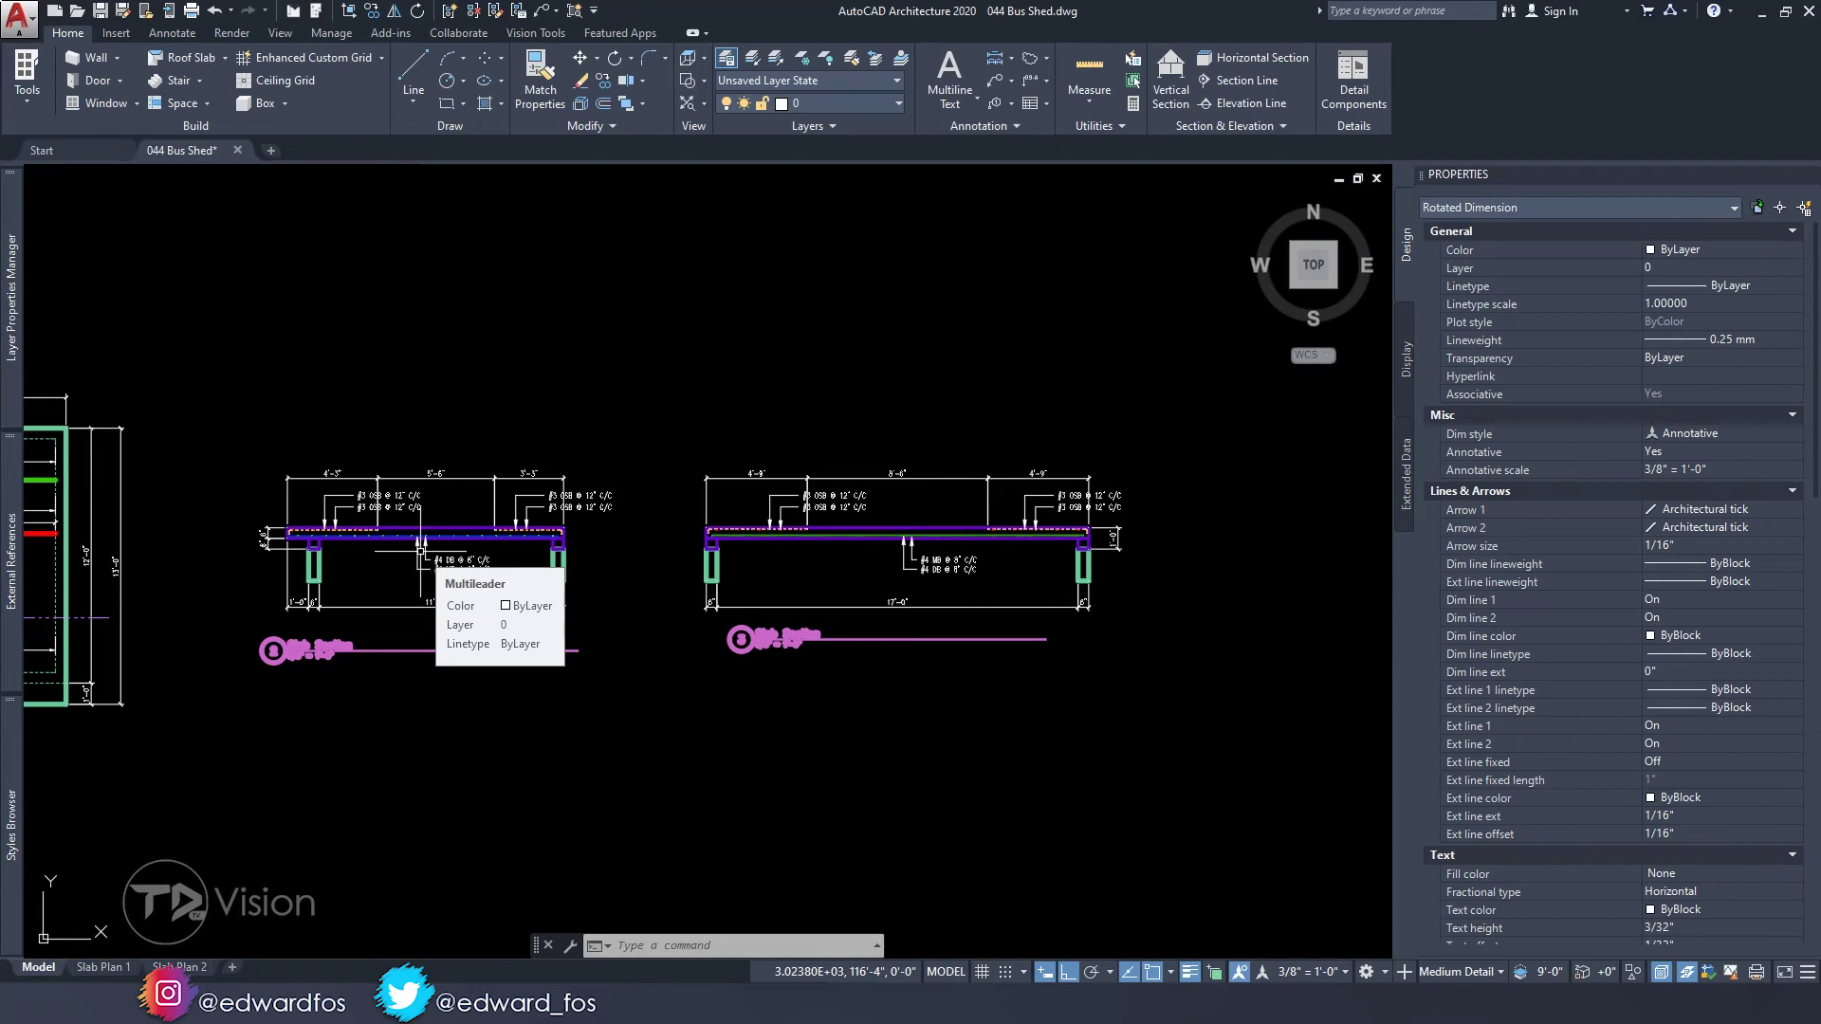
- Bring up the larger multi-room slab plan and view its blue, green and red reinforcement bars
{"action": "scroll", "coordinate": [420, 552], "scroll_direction": "down", "scroll_amount": 6}
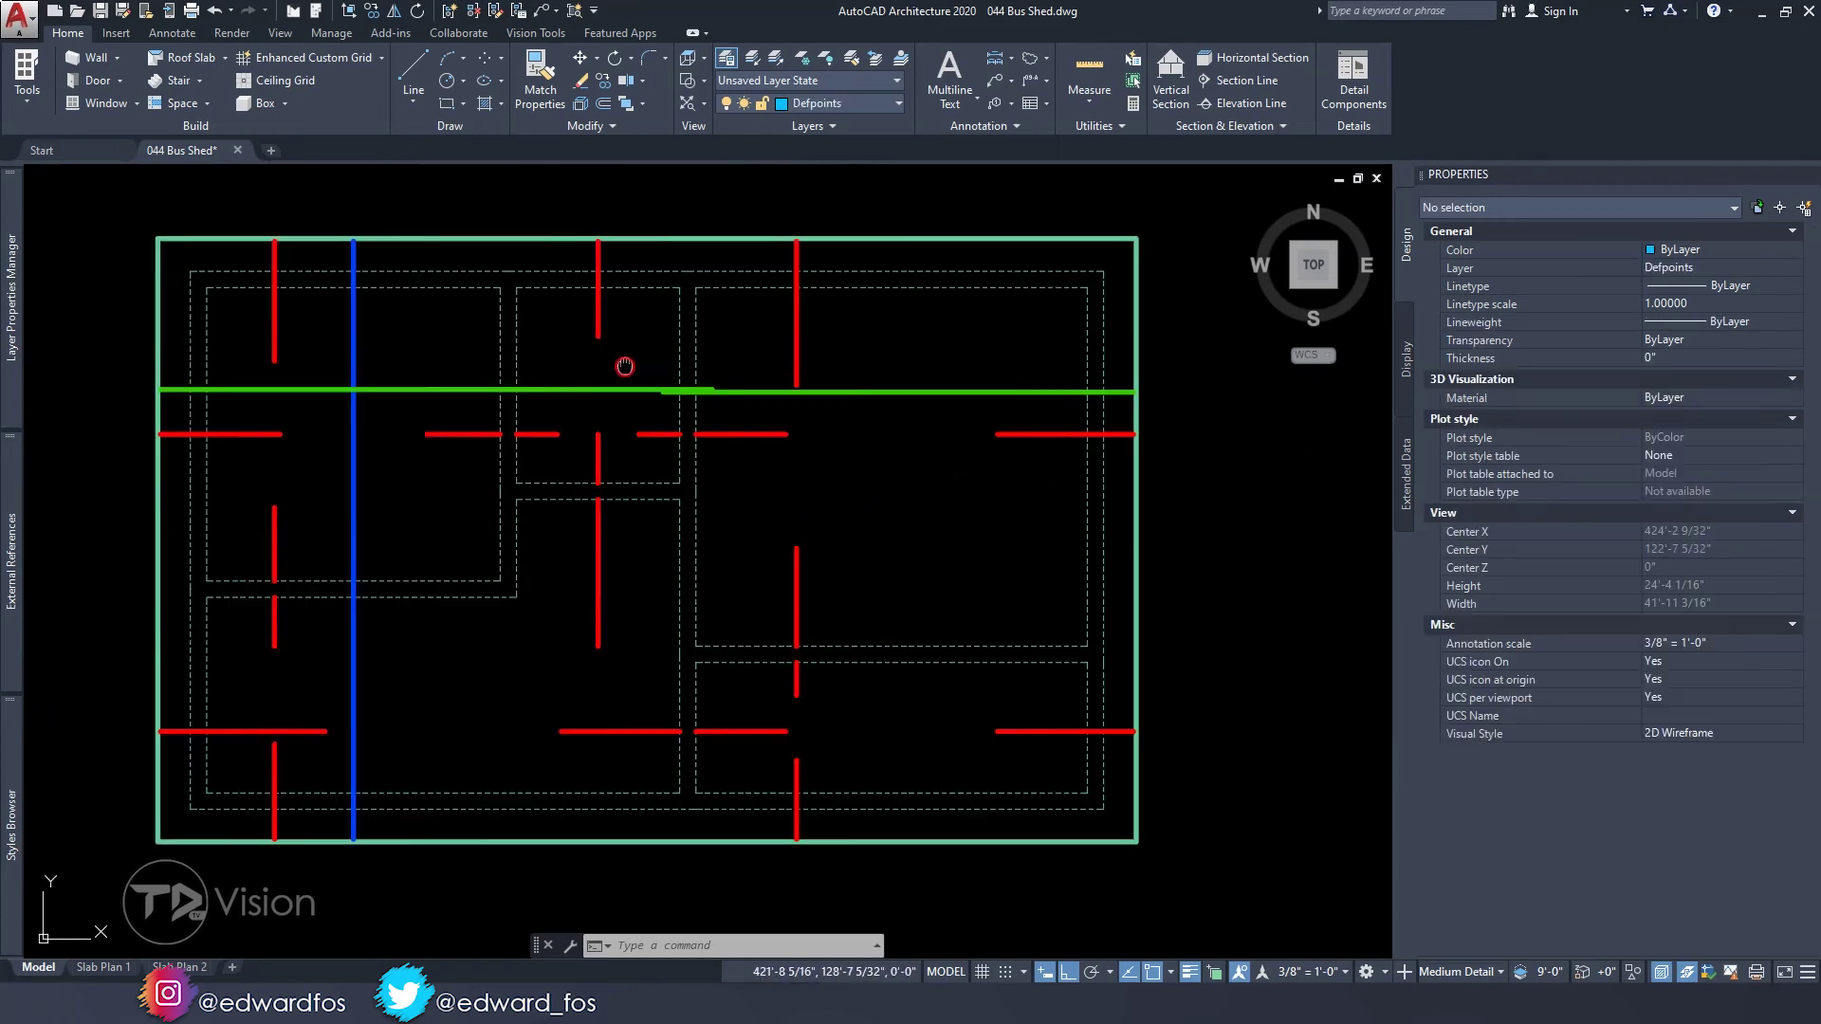
{"action": "mouse_move", "coordinate": [626, 366]}
{"action": "middle_mouse_down"}
{"action": "mouse_move", "coordinate": [620, 397]}
{"action": "mouse_move", "coordinate": [632, 384]}
{"action": "middle_mouse_up"}
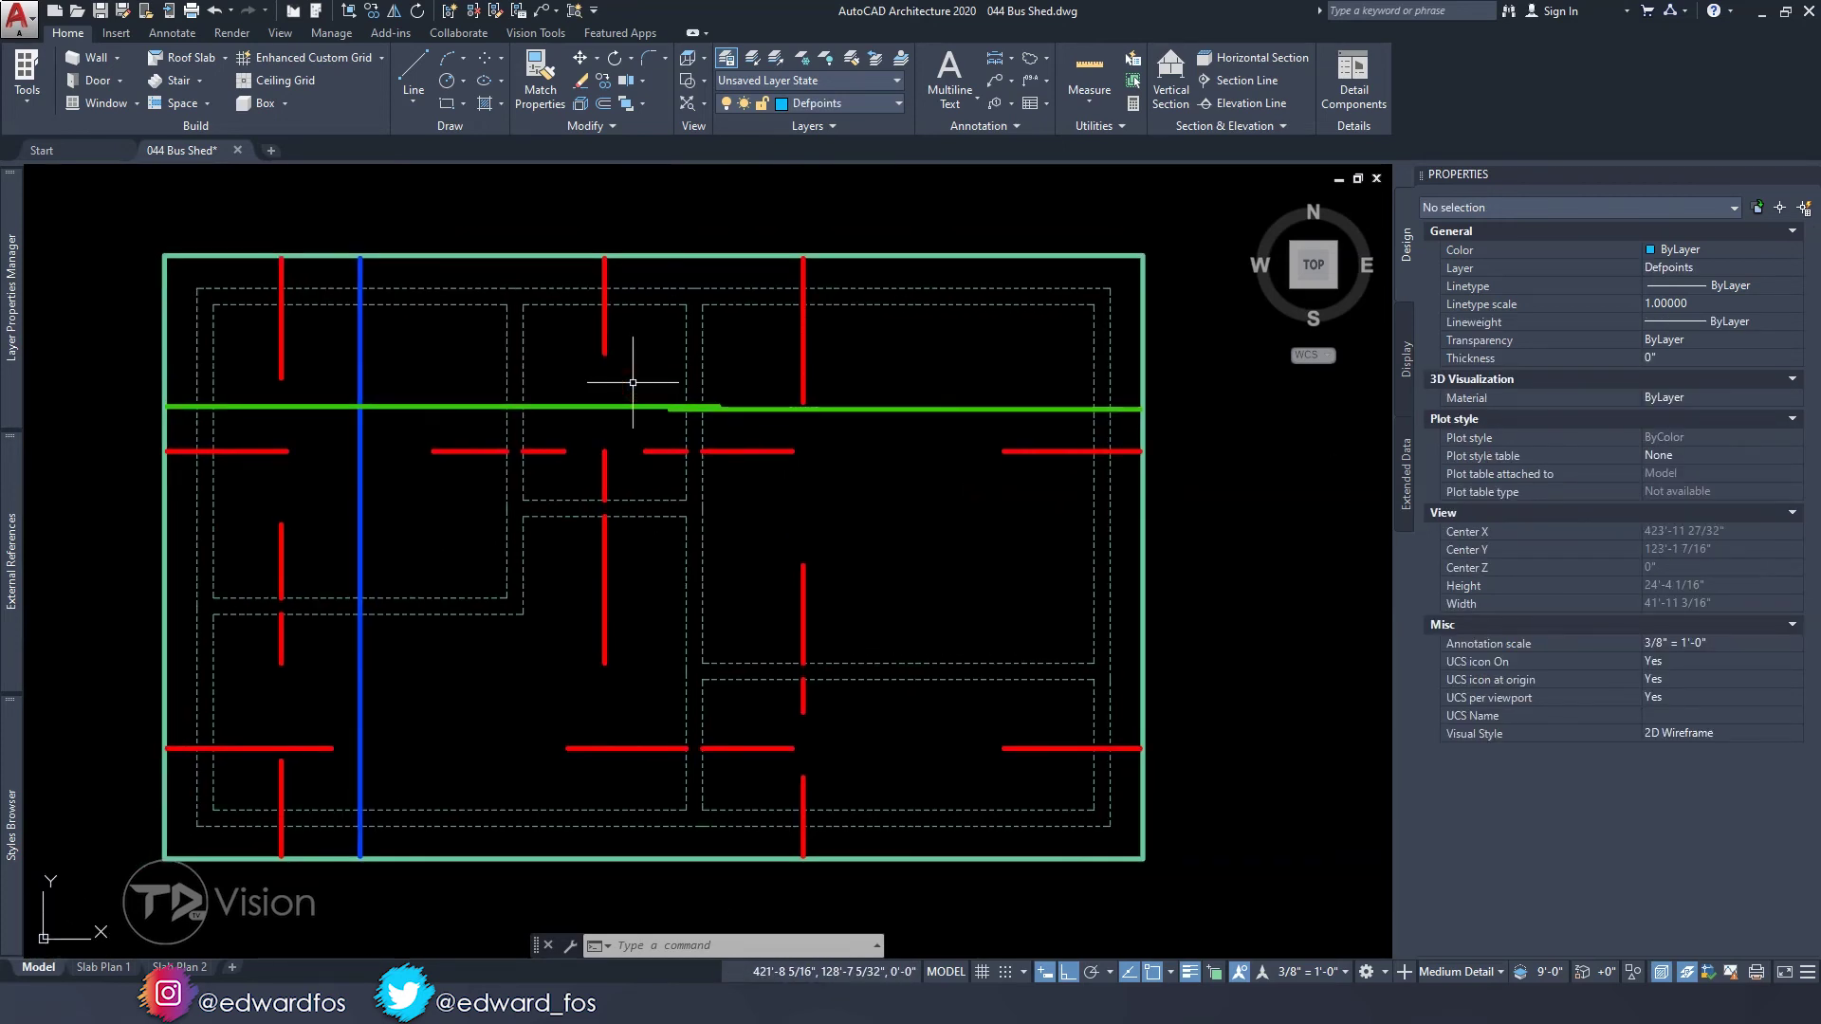